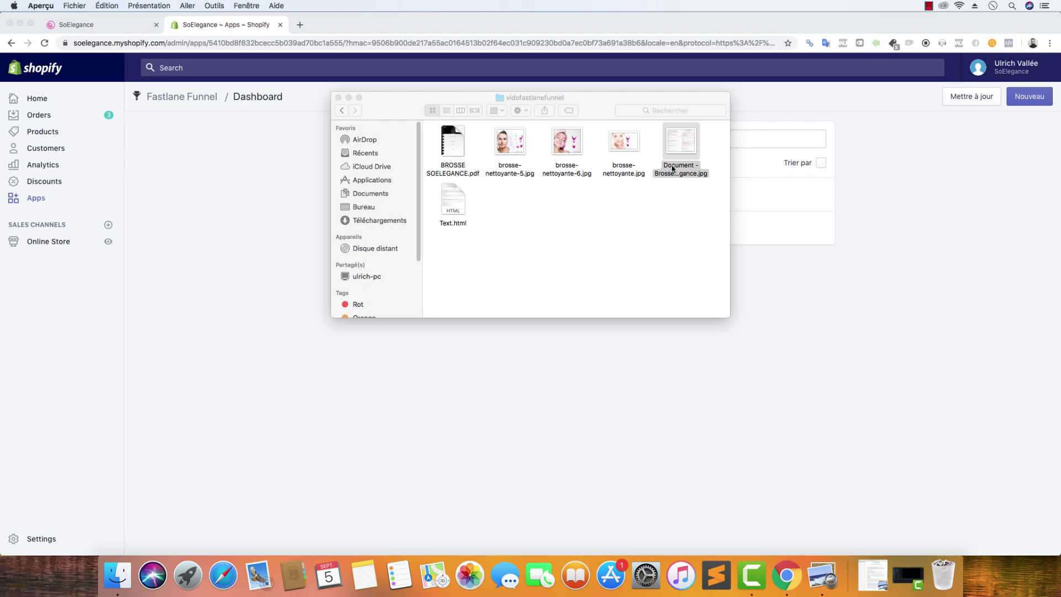
Step: Review the annotated sales text in the Document - Brosse SoElegance image, close it, and read the text in BROSSE SOELEGANCE.pdf
{"action": "double_click", "coordinate": [681, 145]}
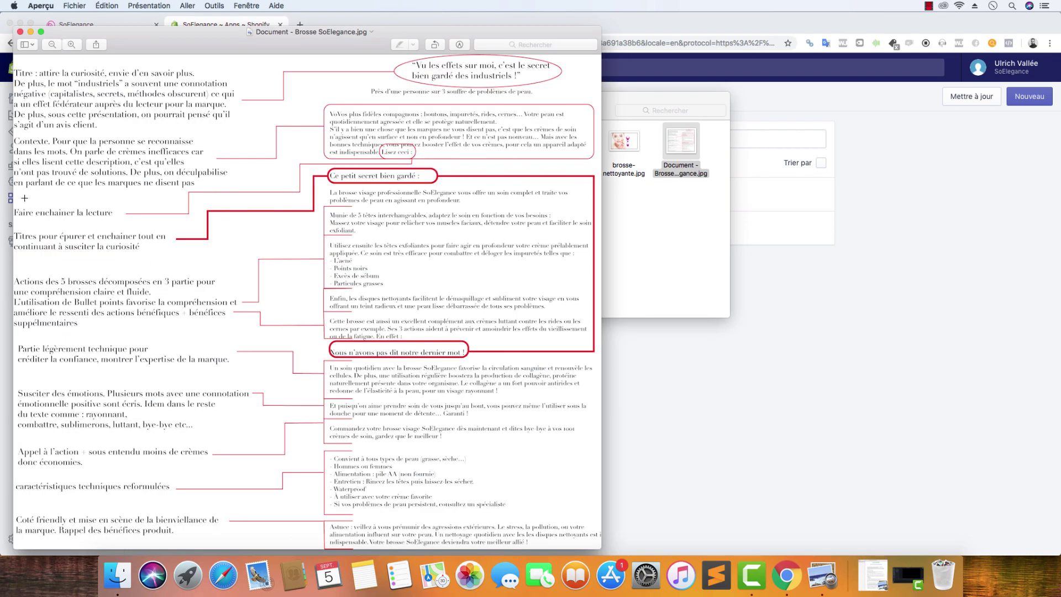
{"action": "left_click", "coordinate": [20, 32]}
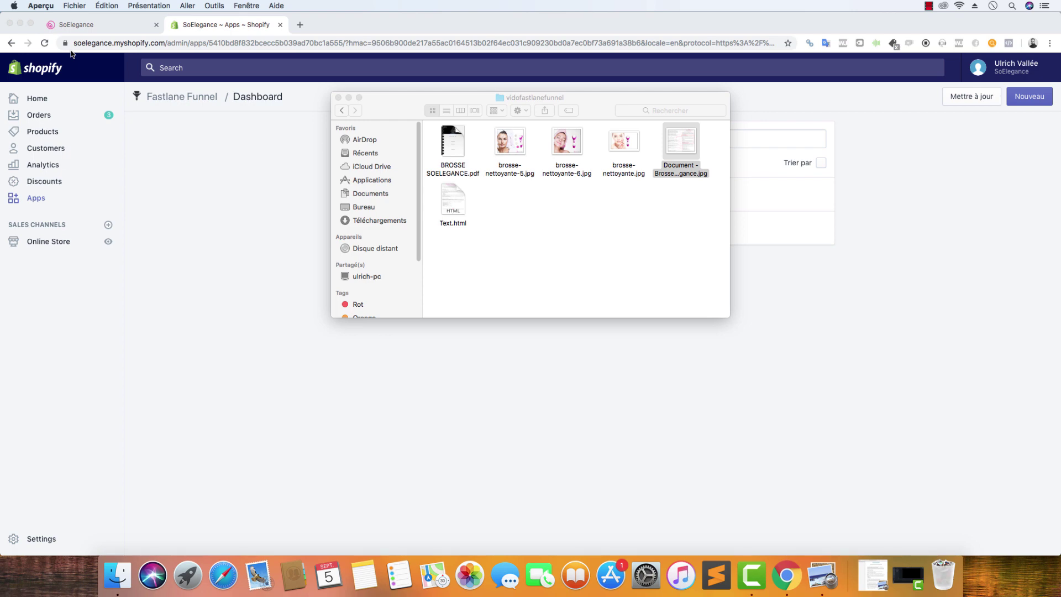
{"action": "mouse_move", "coordinate": [450, 142]}
{"action": "left_click", "coordinate": [874, 575]}
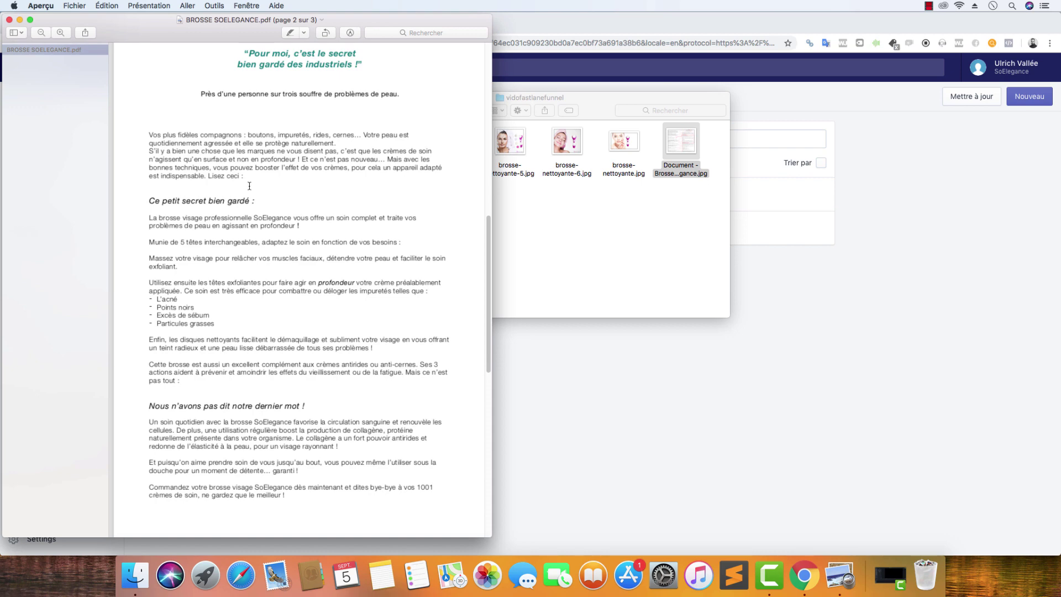
Step: Switch to Sublime Text, dismiss the update offer, and close Capture Mail.txt and the untitled file without saving them
{"action": "left_click", "coordinate": [737, 573]}
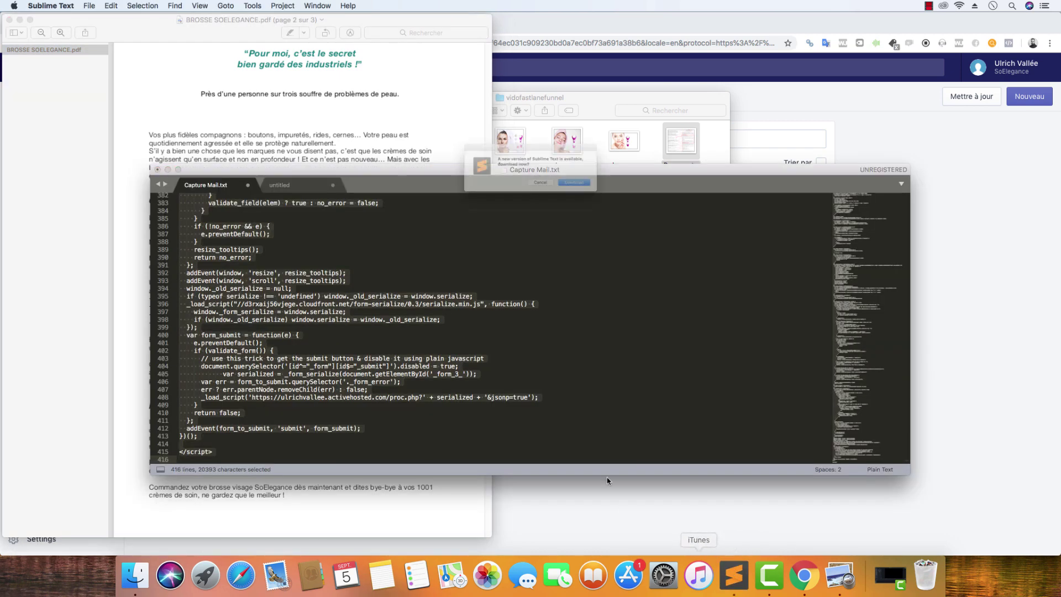
{"action": "left_click", "coordinate": [550, 193]}
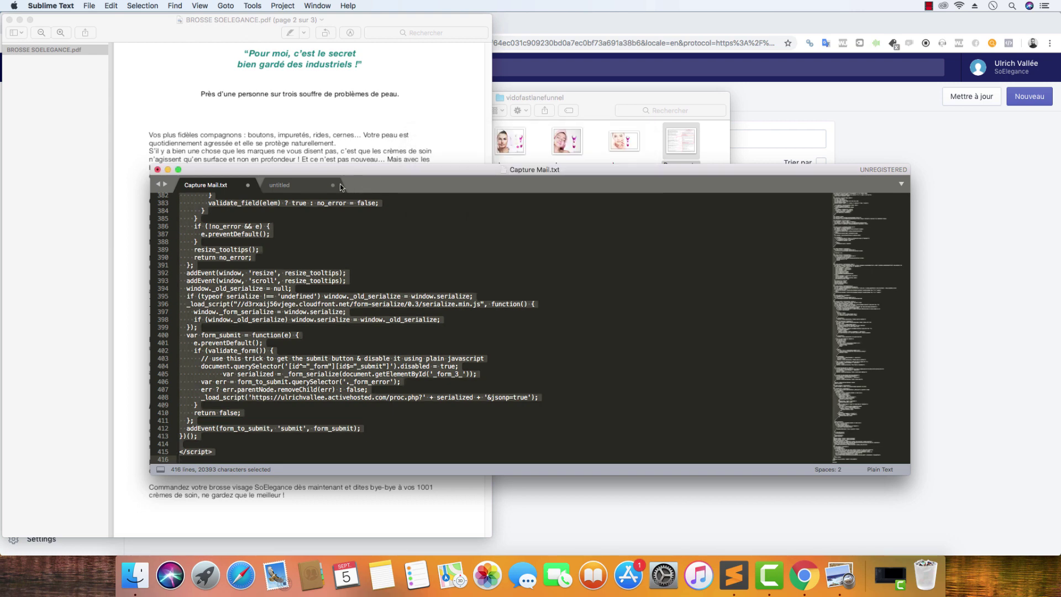
{"action": "left_click", "coordinate": [247, 187]}
{"action": "left_click", "coordinate": [481, 193]}
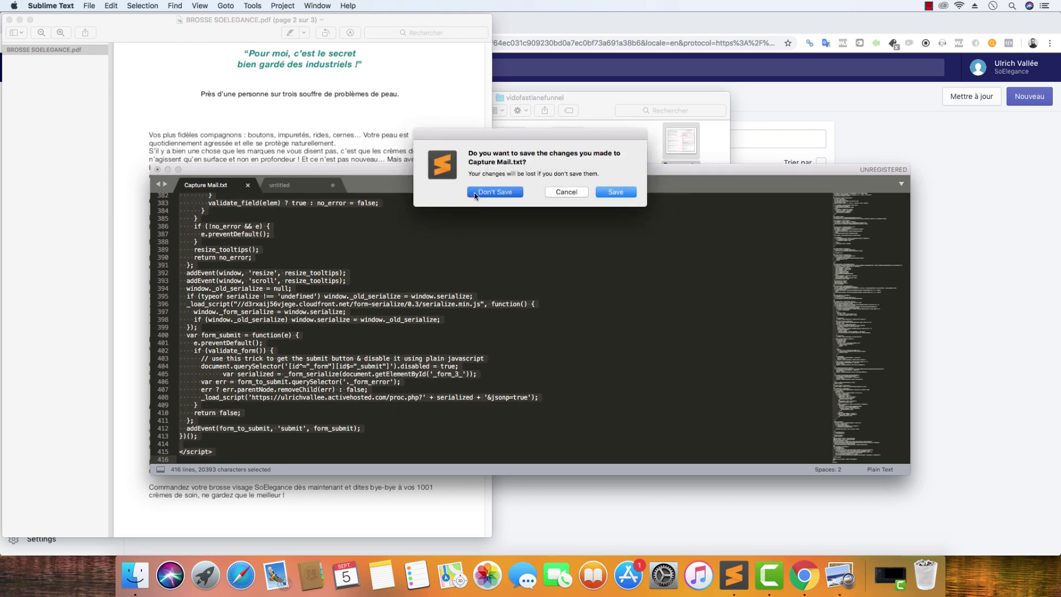
{"action": "key", "text": "super+a"}
{"action": "key", "text": "super+w"}
{"action": "key", "text": "super+d"}
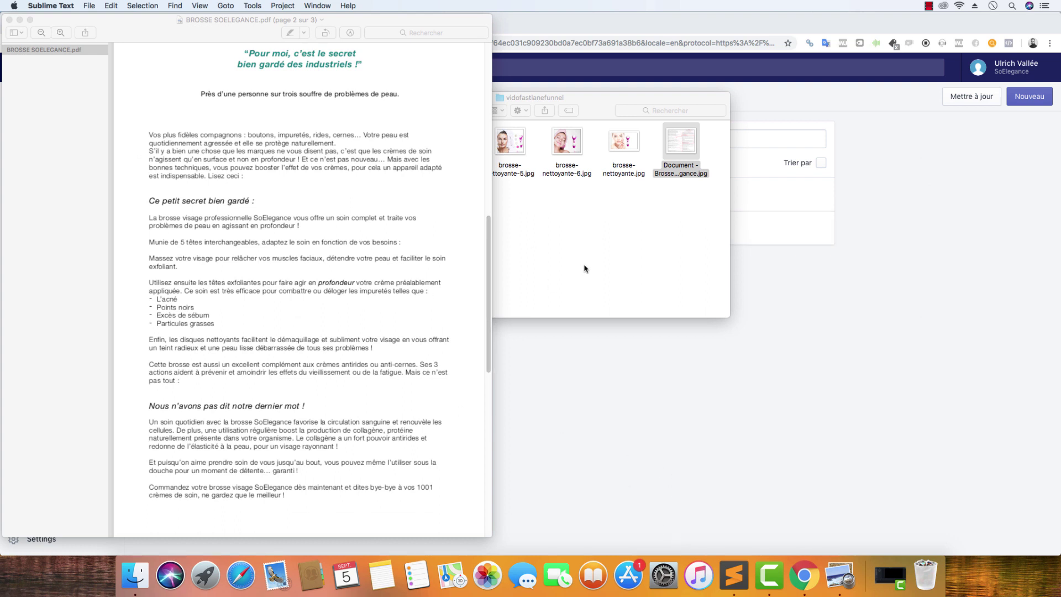
Step: Open Text.html from the vidofastlanefunnel folder with Sublime Text and close the BROSSE SOELEGANCE PDF
{"action": "left_click", "coordinate": [583, 269]}
{"action": "right_click", "coordinate": [460, 209]}
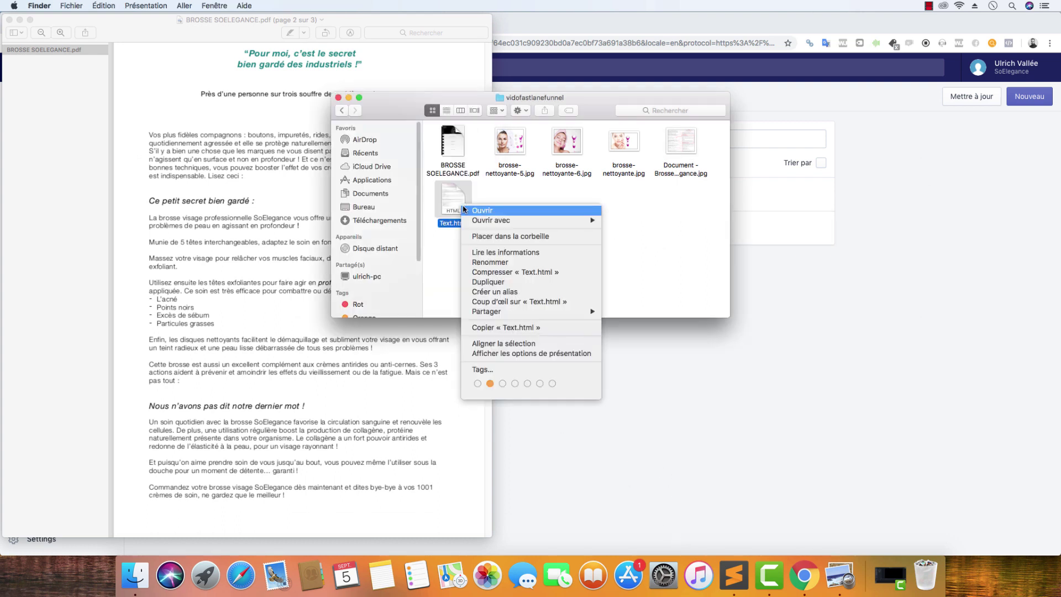
{"action": "mouse_move", "coordinate": [500, 220]}
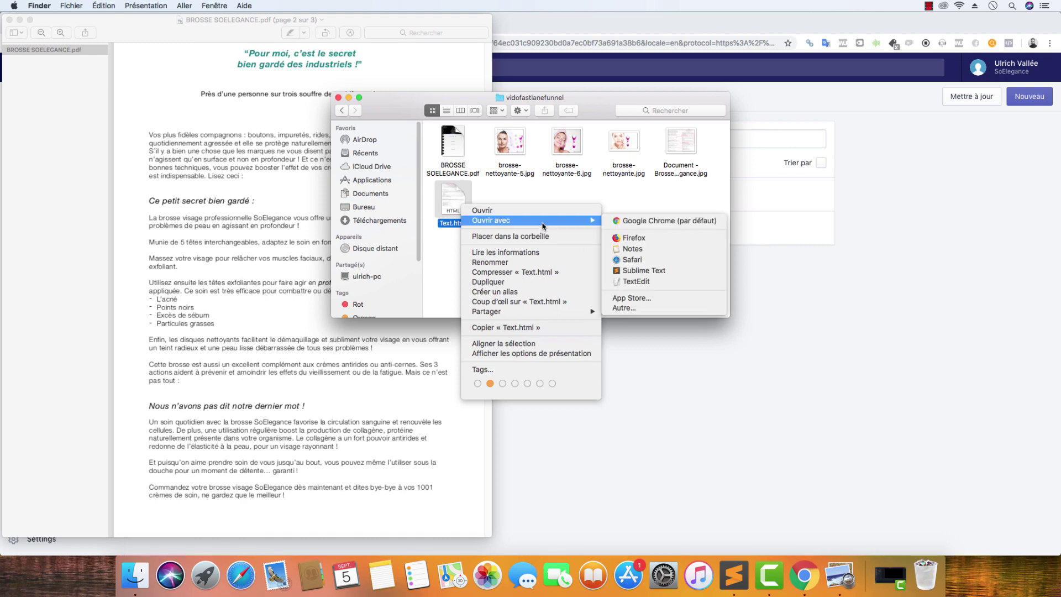
{"action": "left_click", "coordinate": [644, 272]}
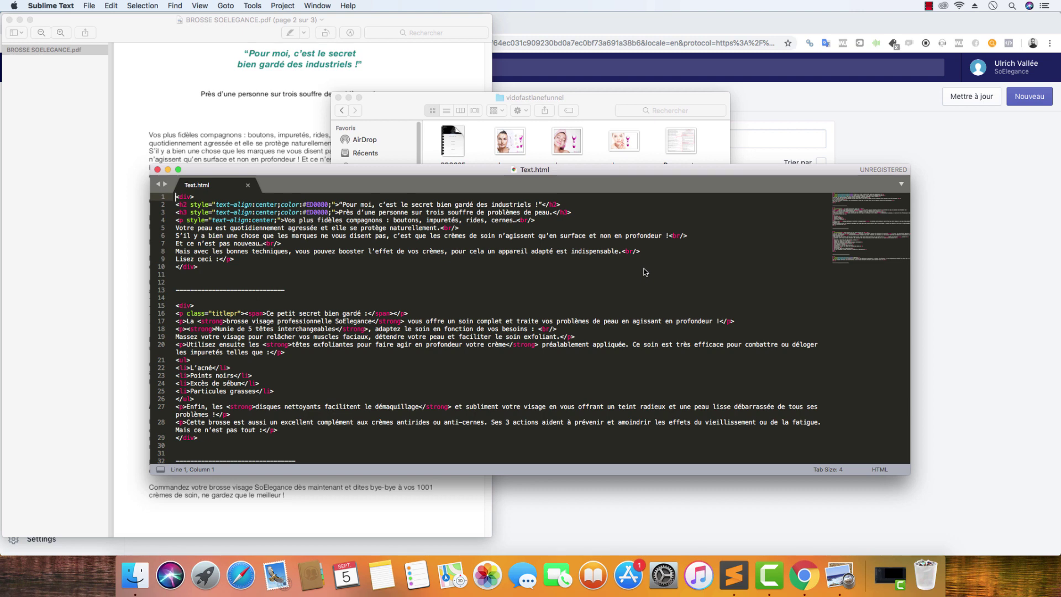
{"action": "left_click", "coordinate": [10, 20]}
{"action": "left_click", "coordinate": [266, 235]}
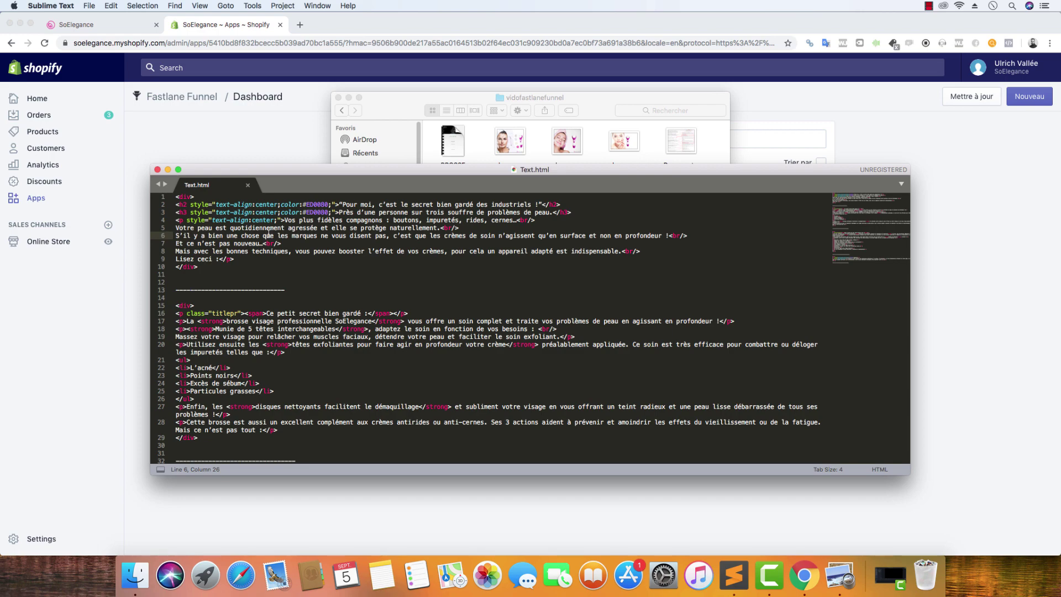
Step: Look through the whole of Text.html and highlight the dashed separator line between the first two sections
{"action": "scroll", "coordinate": [348, 299], "scroll_direction": "down", "scroll_amount": 10}
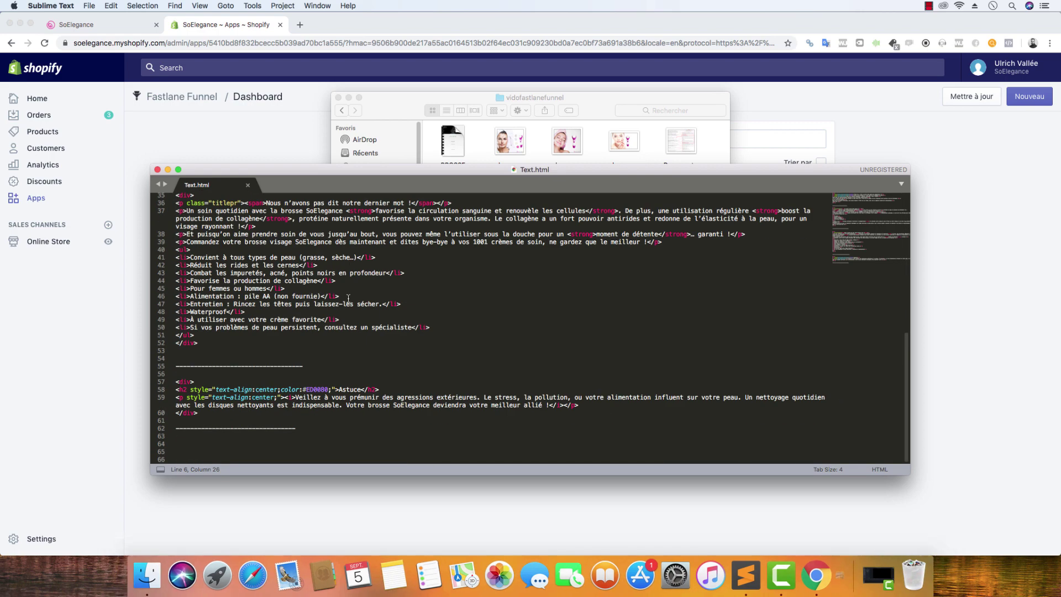
{"action": "scroll", "coordinate": [348, 299], "scroll_direction": "up", "scroll_amount": 10}
{"action": "left_click_drag", "start_coordinate": [293, 291], "coordinate": [177, 290]}
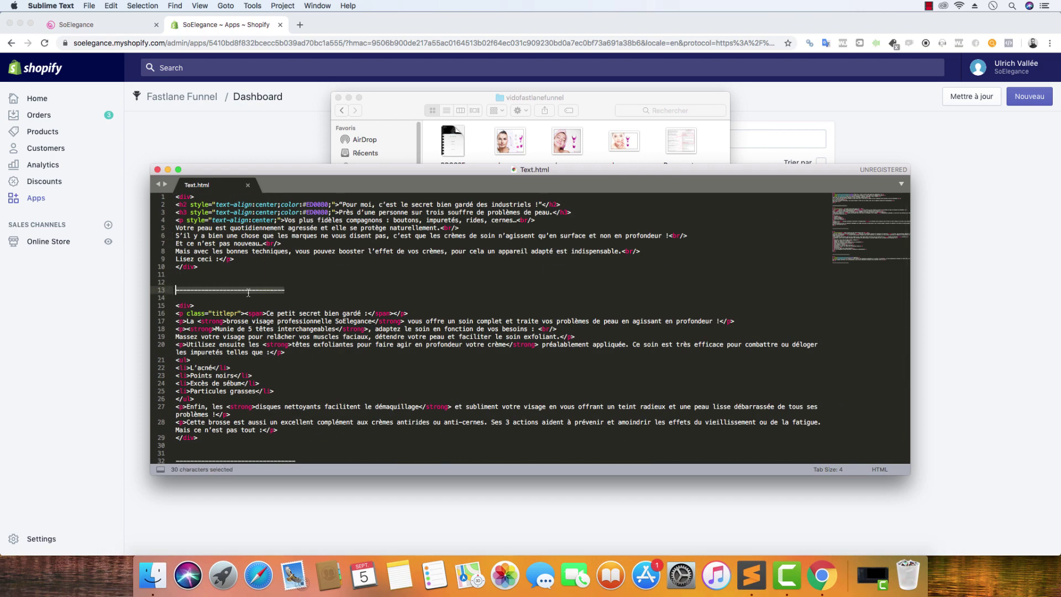
{"action": "left_click", "coordinate": [365, 301]}
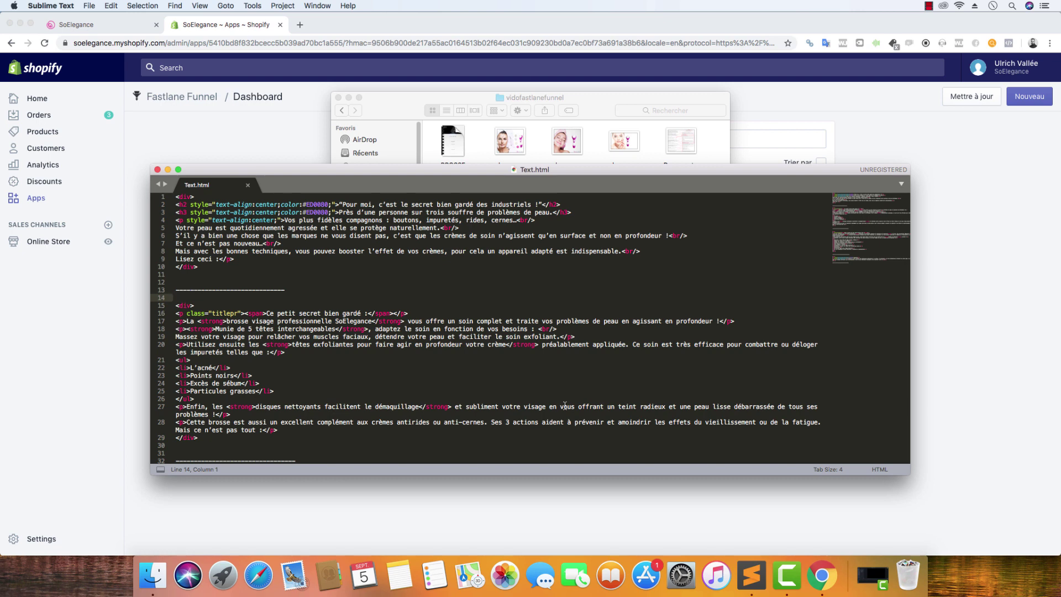
Step: Highlight the four HTML blocks of Text.html in turn, from the introduction to the Astuce section, to examine how the text is divided
{"action": "left_click", "coordinate": [247, 275]}
{"action": "key", "text": "super+shift+Up"}
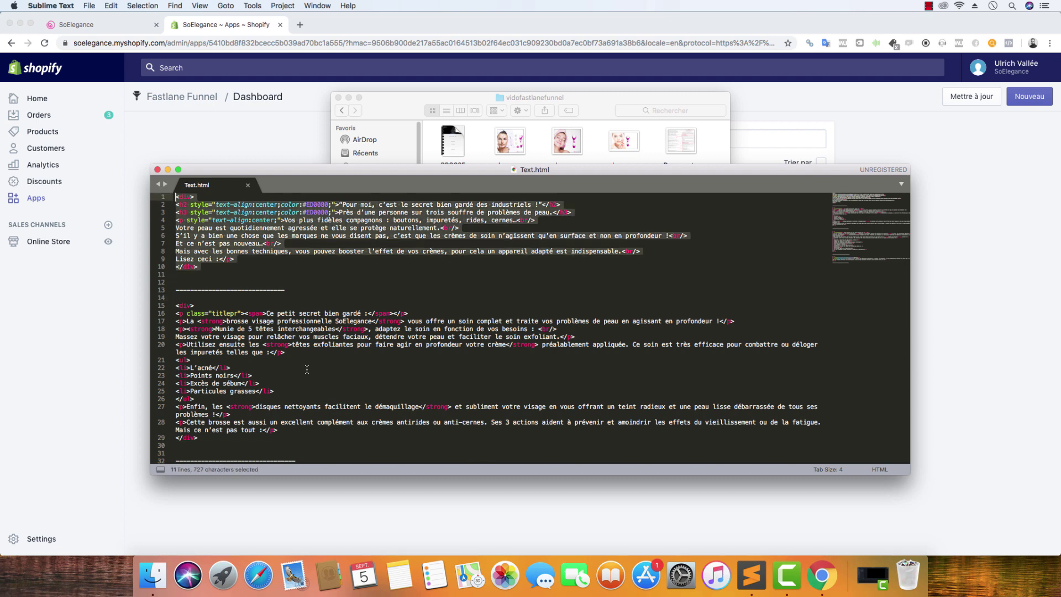
{"action": "scroll", "coordinate": [297, 374], "scroll_direction": "down", "scroll_amount": 1}
{"action": "left_click_drag", "start_coordinate": [272, 419], "coordinate": [178, 279]}
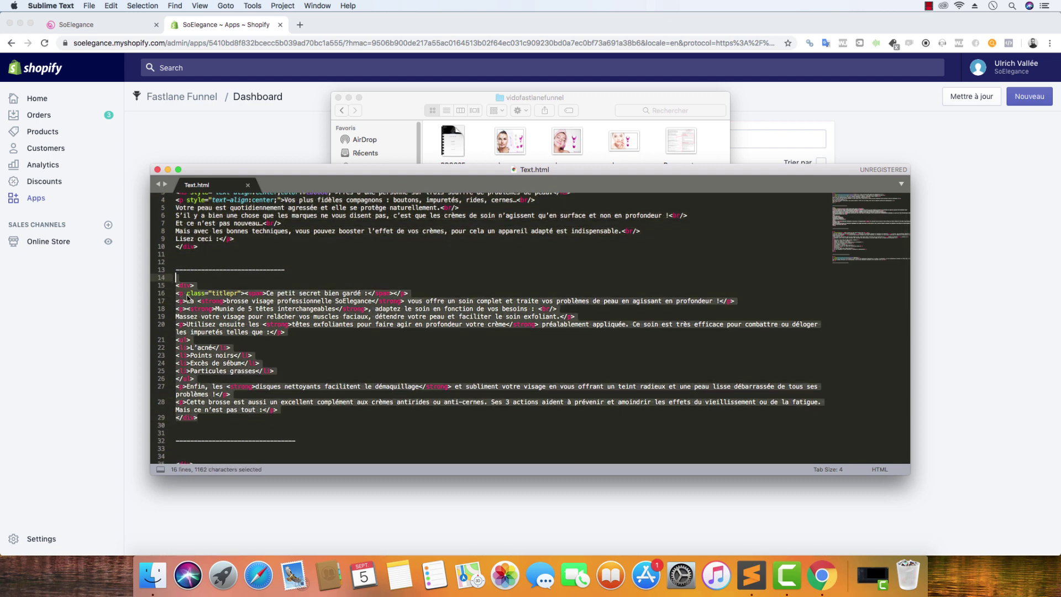
{"action": "scroll", "coordinate": [344, 367], "scroll_direction": "down", "scroll_amount": 5}
{"action": "scroll", "coordinate": [344, 369], "scroll_direction": "down", "scroll_amount": 3}
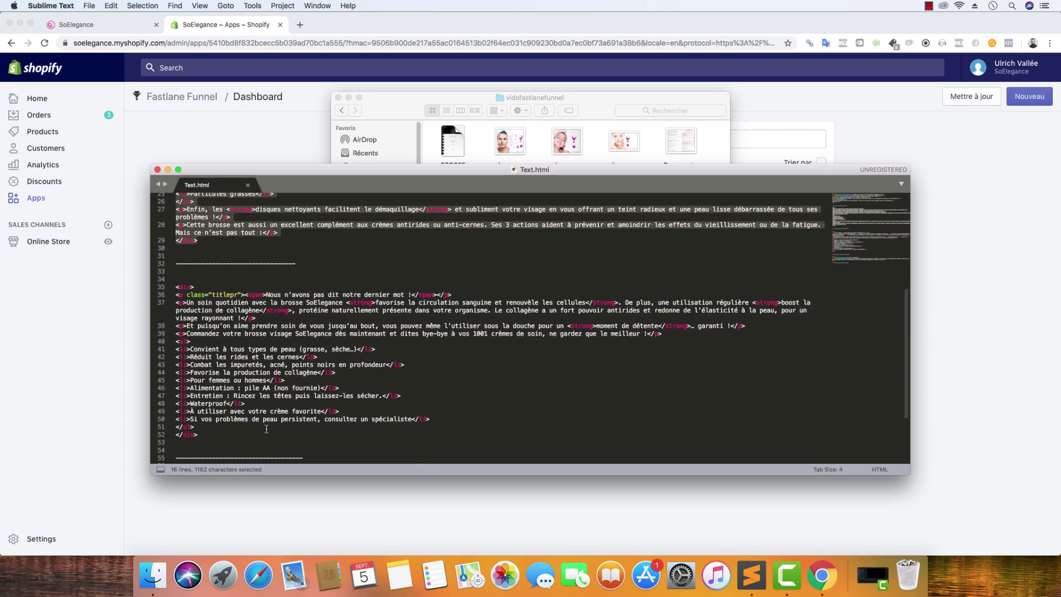
{"action": "left_click_drag", "start_coordinate": [266, 429], "coordinate": [179, 287]}
{"action": "scroll", "coordinate": [298, 379], "scroll_direction": "down", "scroll_amount": 4}
{"action": "left_click_drag", "start_coordinate": [265, 414], "coordinate": [179, 366]}
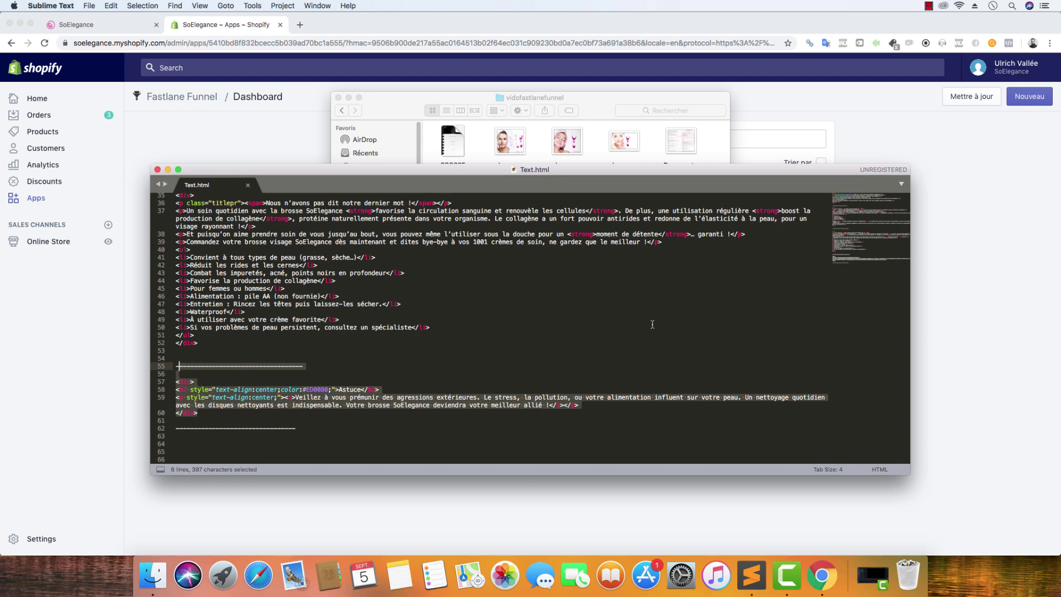
Step: Reread the HTML formatting in Text.html from the opening title to the "Nous n'avons pas dit notre dernier mot !" section
{"action": "scroll", "coordinate": [358, 299], "scroll_direction": "up", "scroll_amount": 10}
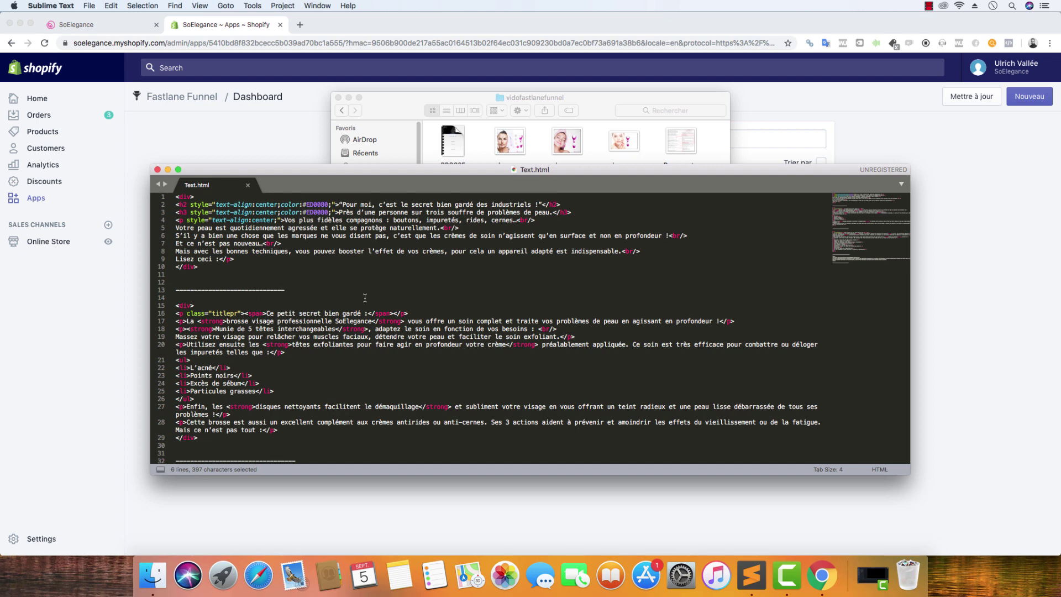
{"action": "left_click", "coordinate": [350, 205]}
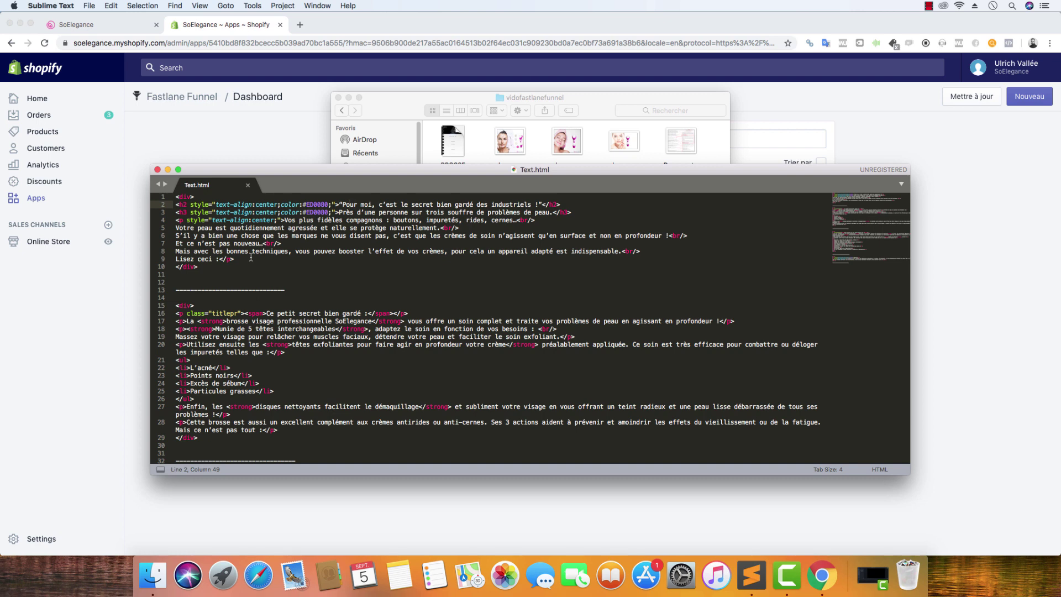
{"action": "left_click", "coordinate": [395, 289]}
{"action": "scroll", "coordinate": [396, 302], "scroll_direction": "down", "scroll_amount": 2}
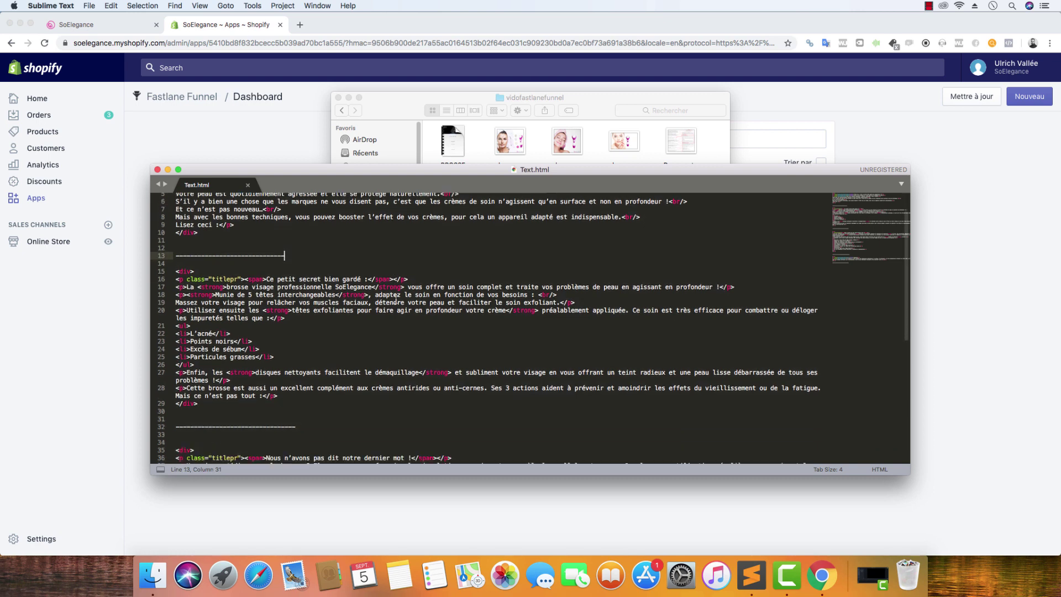
{"action": "scroll", "coordinate": [395, 302], "scroll_direction": "down", "scroll_amount": 5}
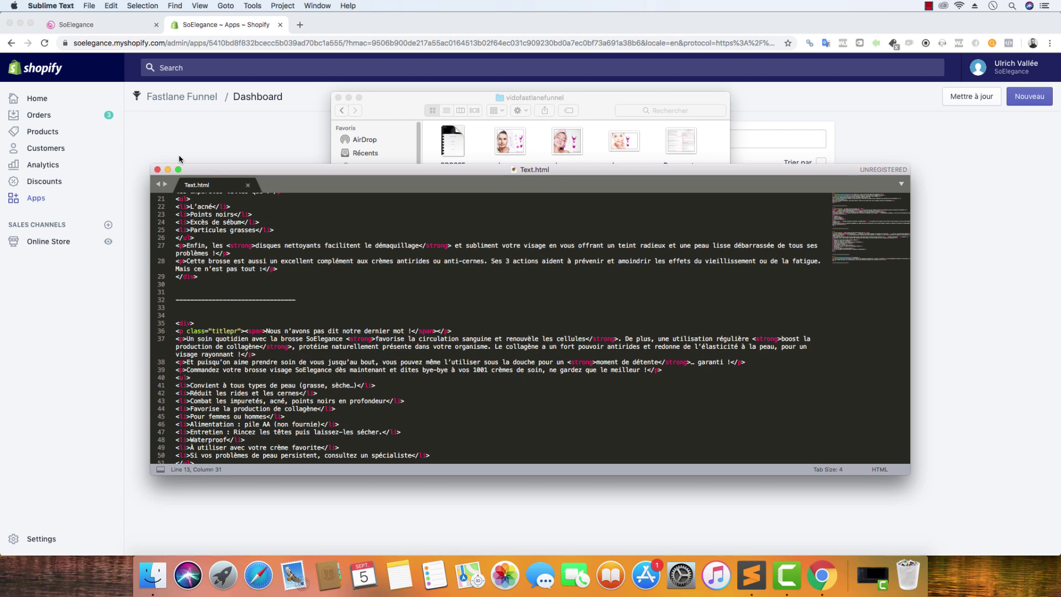
Step: Switch to Chrome and open the preview of the Brosse Nettoyante page from the Fastlane Funnel dashboard
{"action": "left_click", "coordinate": [179, 159]}
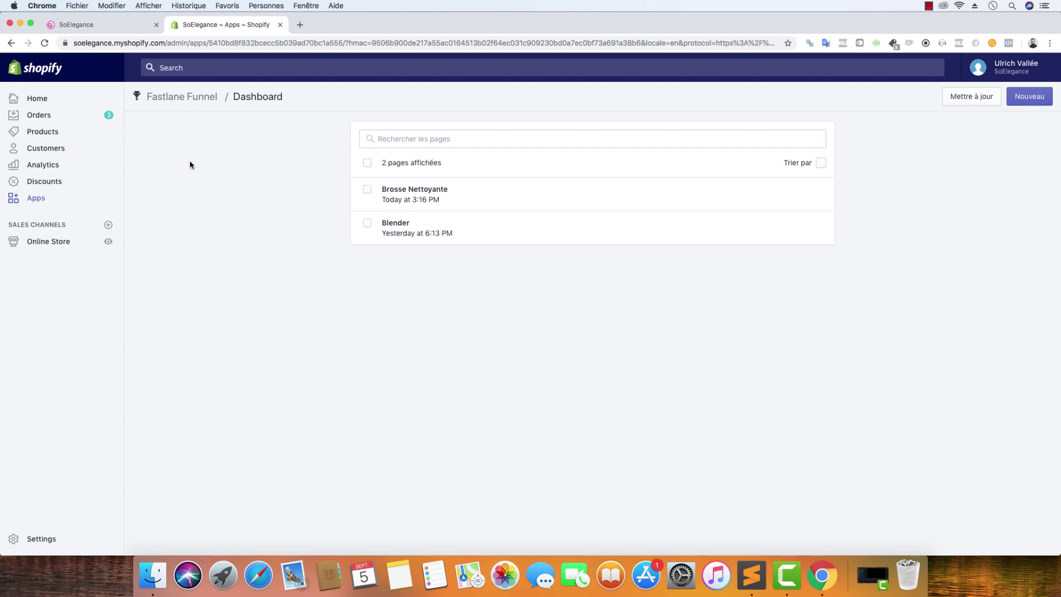
{"action": "mouse_move", "coordinate": [593, 218]}
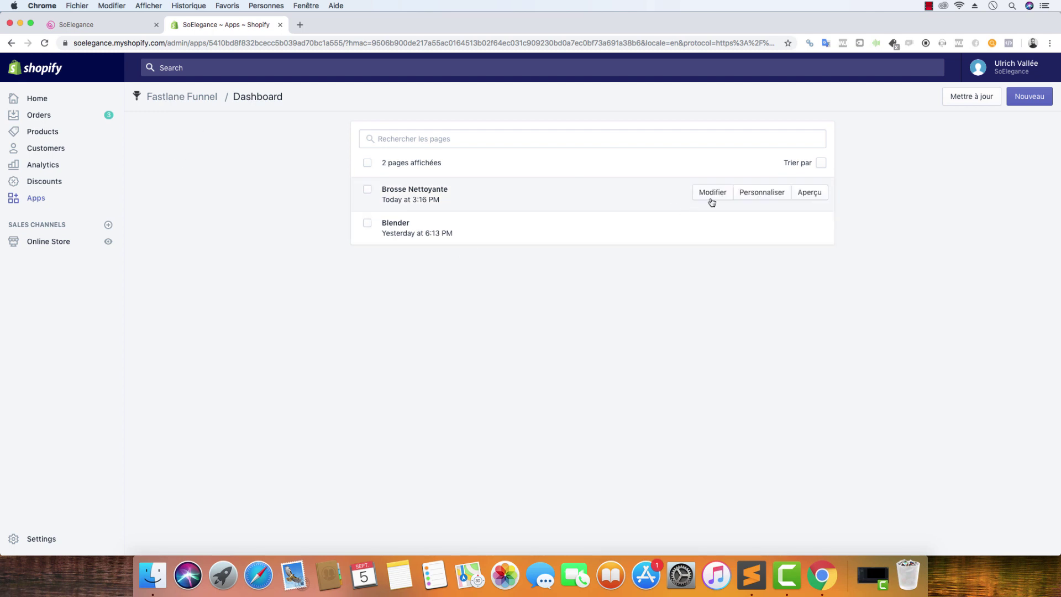
{"action": "left_click", "coordinate": [798, 193]}
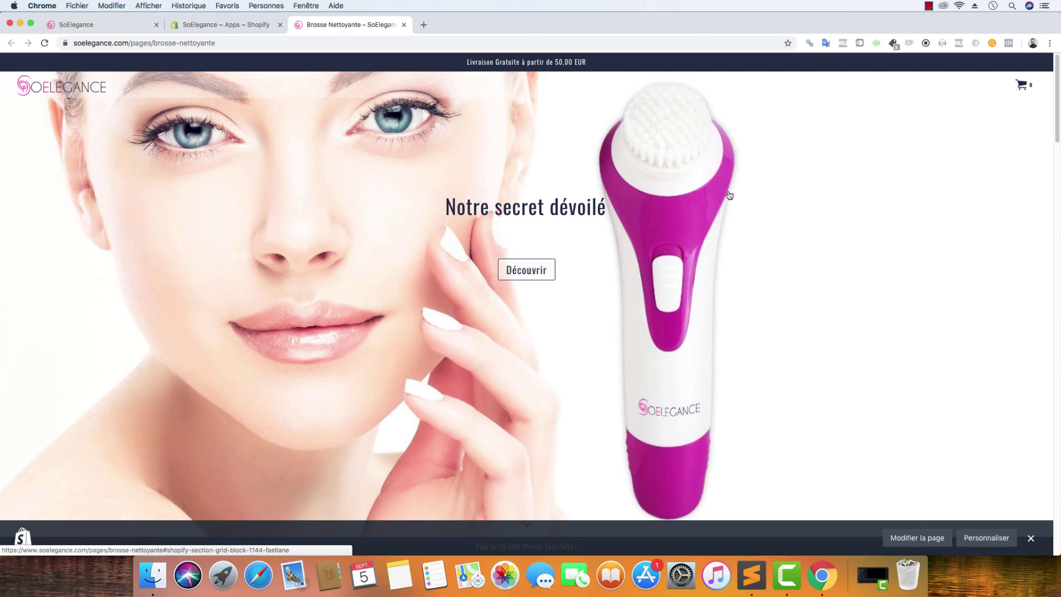
Step: Look over the Brosse Nettoyante page from the banner to the footer, highlighting the text under "Ce petit secret bien gardé"
{"action": "scroll", "coordinate": [326, 311], "scroll_direction": "down", "scroll_amount": 5}
{"action": "scroll", "coordinate": [336, 312], "scroll_direction": "up", "scroll_amount": 1}
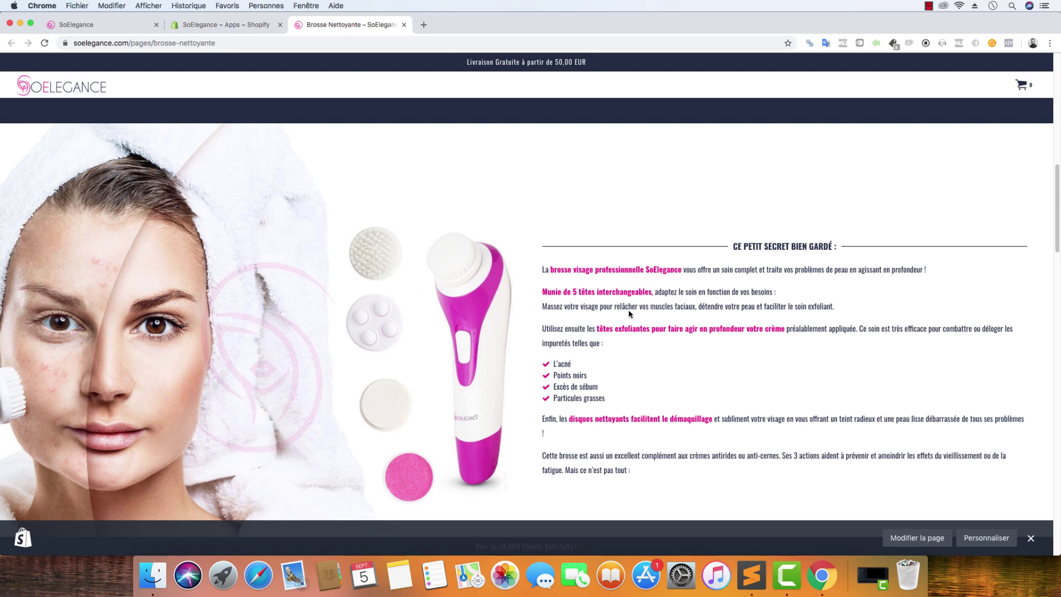
{"action": "scroll", "coordinate": [676, 307], "scroll_direction": "down", "scroll_amount": 1}
{"action": "left_click_drag", "start_coordinate": [702, 233], "coordinate": [822, 336]}
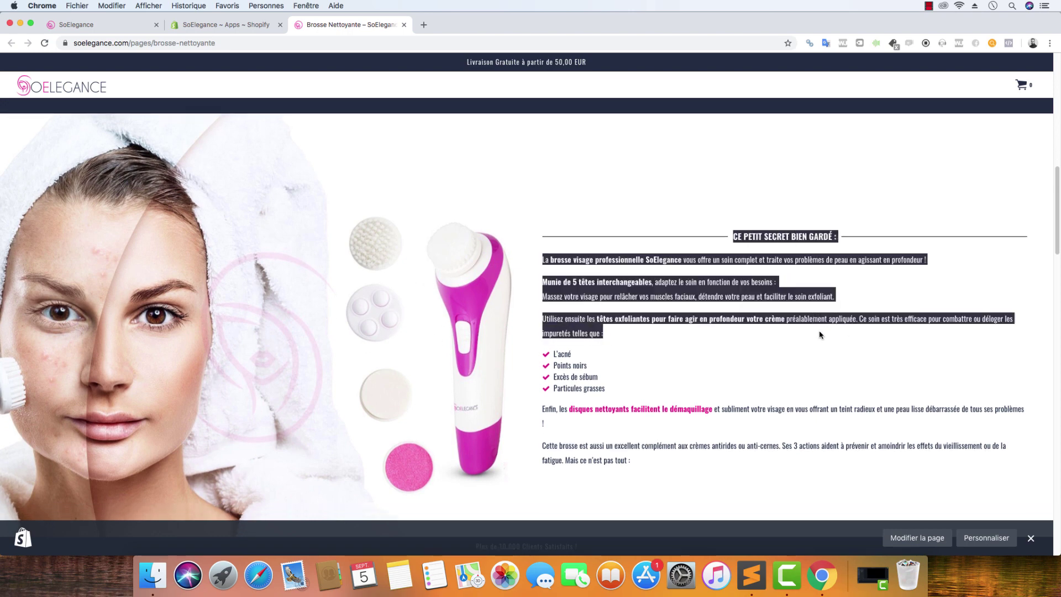
{"action": "scroll", "coordinate": [661, 326], "scroll_direction": "down", "scroll_amount": 15}
{"action": "scroll", "coordinate": [521, 318], "scroll_direction": "down", "scroll_amount": 20}
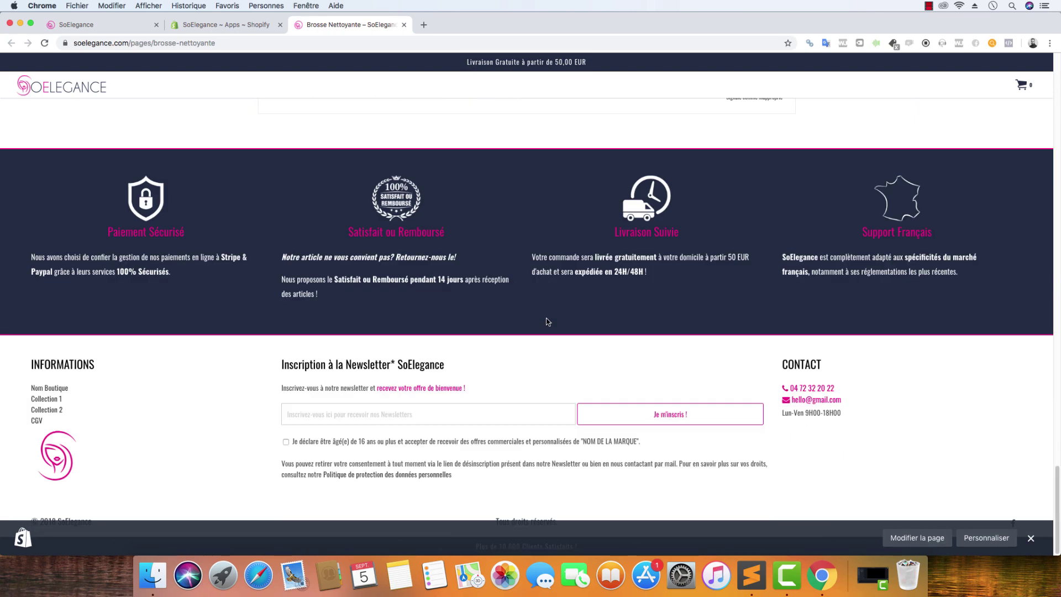
Step: Examine the page's introduction, alternating image and text sections, Astuce block, product offer and customer reviews again
{"action": "scroll", "coordinate": [549, 326], "scroll_direction": "up", "scroll_amount": 20}
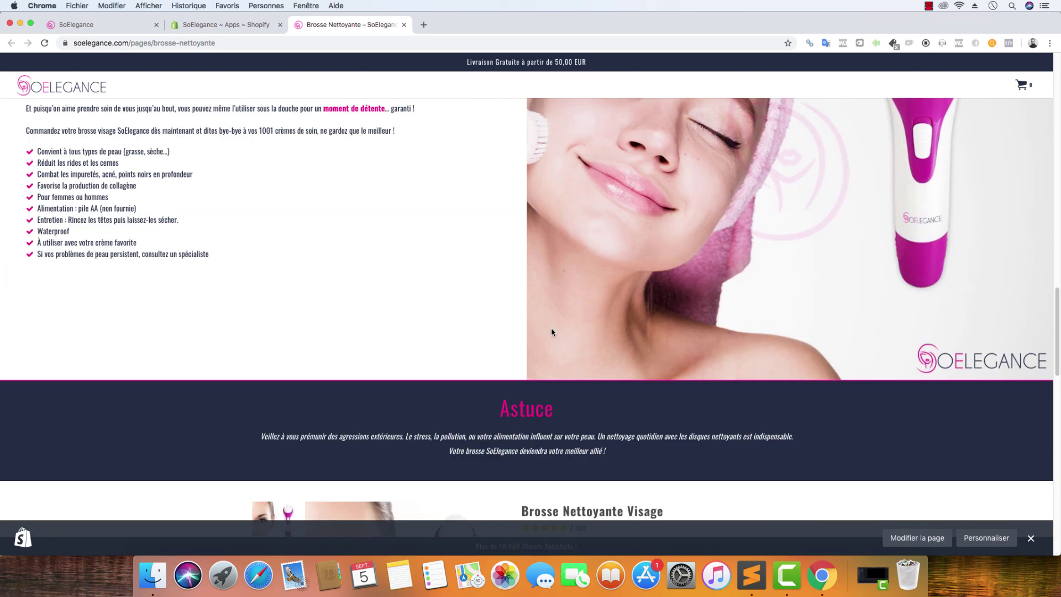
{"action": "scroll", "coordinate": [552, 332], "scroll_direction": "up", "scroll_amount": 15}
{"action": "scroll", "coordinate": [555, 330], "scroll_direction": "down", "scroll_amount": 3}
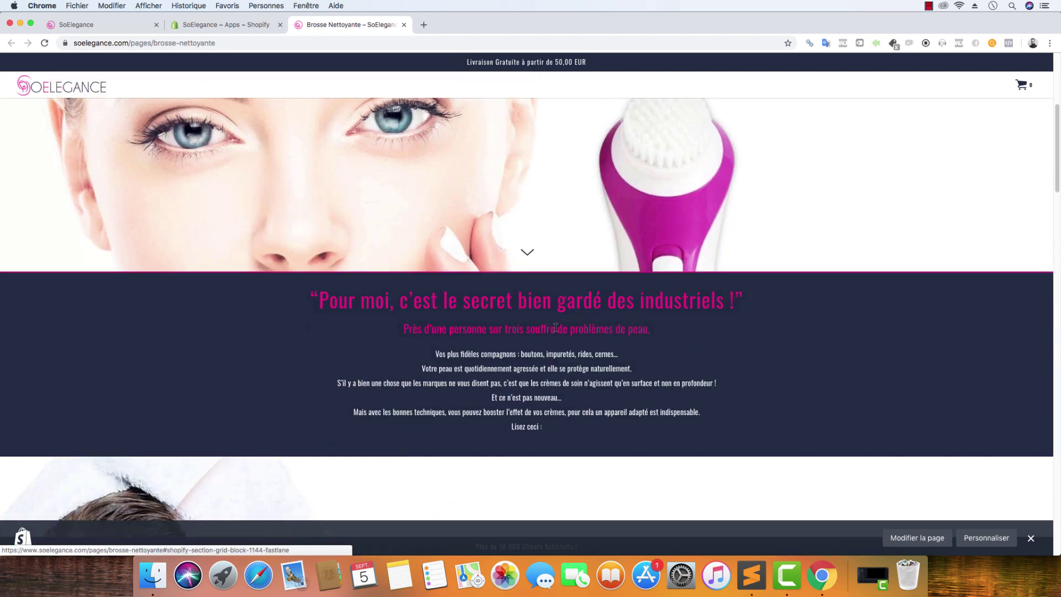
{"action": "scroll", "coordinate": [555, 329], "scroll_direction": "down", "scroll_amount": 15}
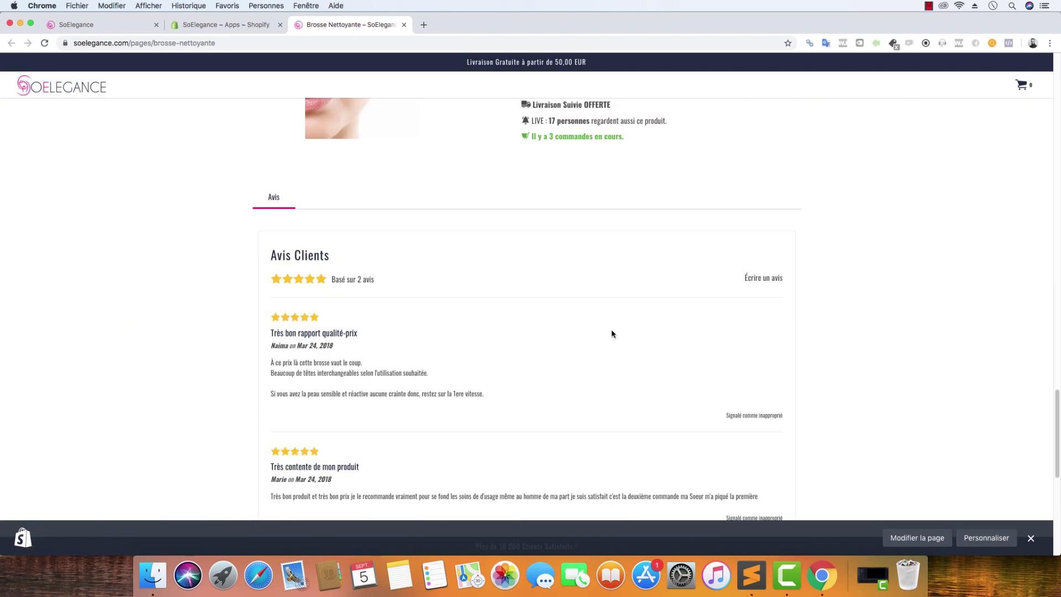
{"action": "scroll", "coordinate": [553, 335], "scroll_direction": "up", "scroll_amount": 8}
{"action": "scroll", "coordinate": [476, 338], "scroll_direction": "down", "scroll_amount": 6}
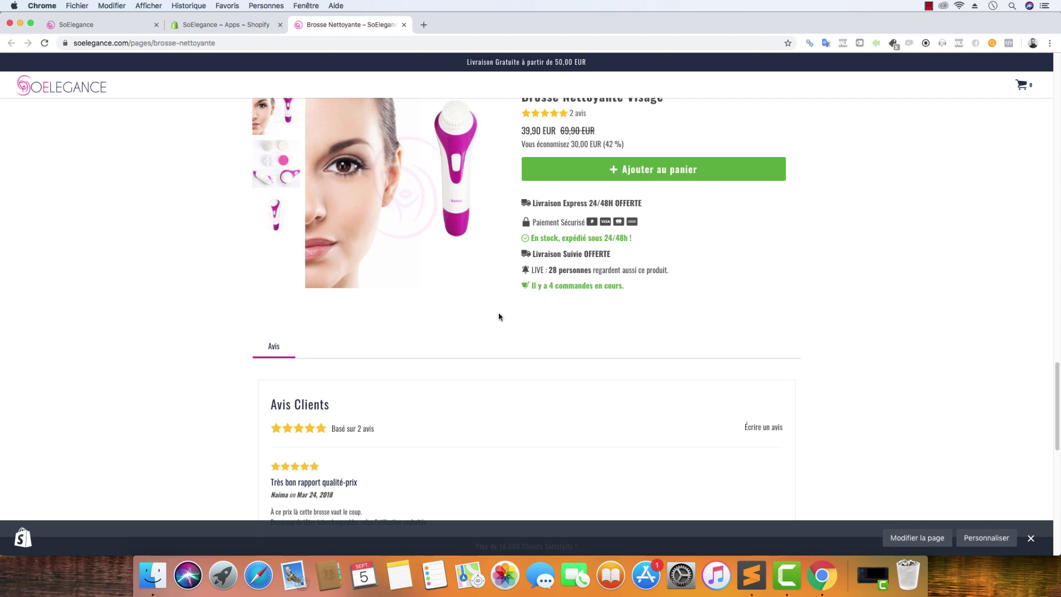
{"action": "scroll", "coordinate": [499, 317], "scroll_direction": "up", "scroll_amount": 10}
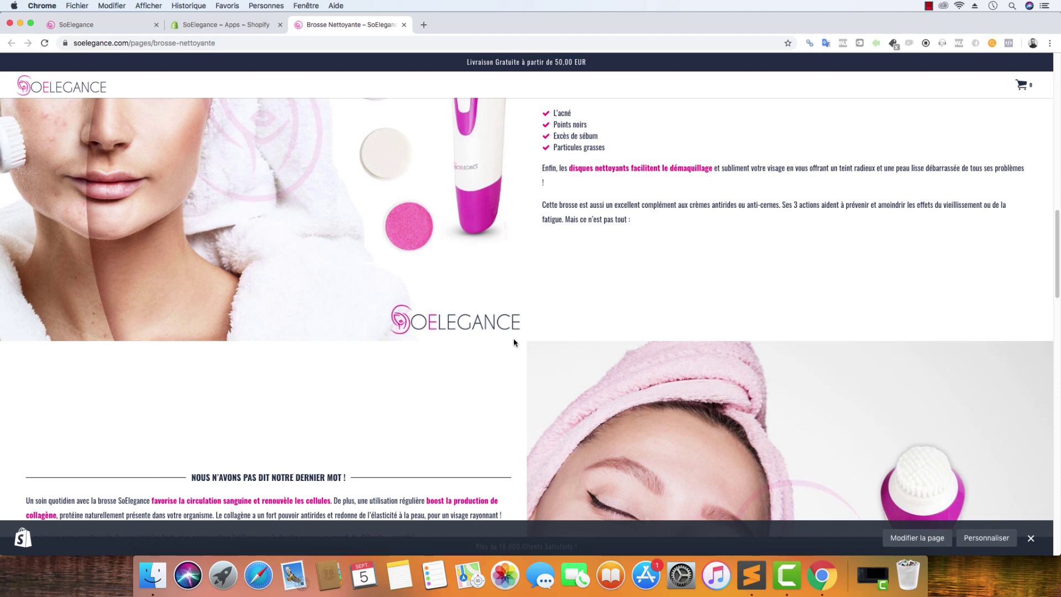
{"action": "scroll", "coordinate": [514, 342], "scroll_direction": "up", "scroll_amount": 5}
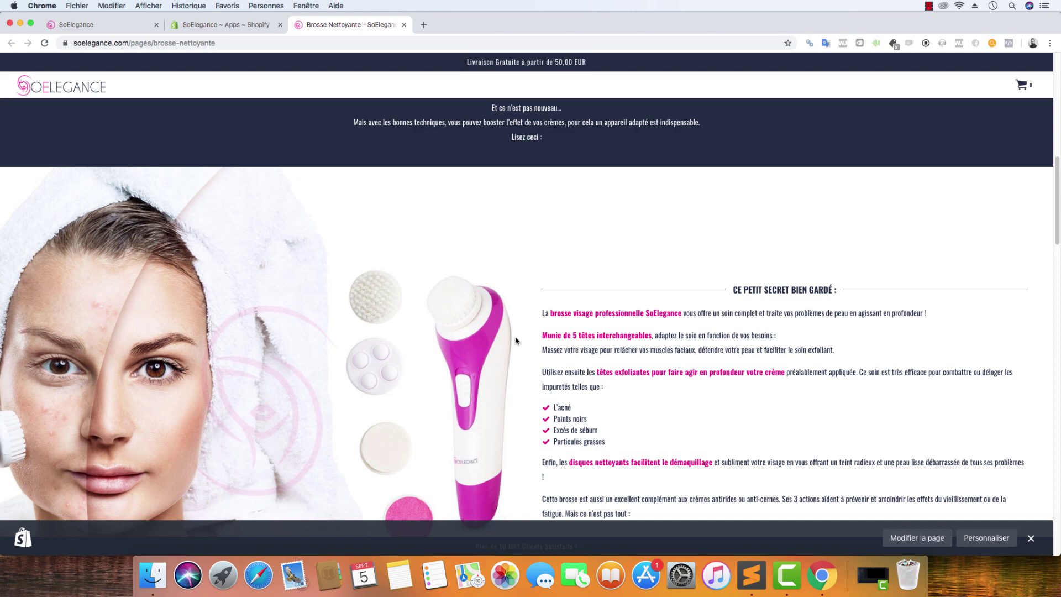
{"action": "scroll", "coordinate": [641, 259], "scroll_direction": "down", "scroll_amount": 10}
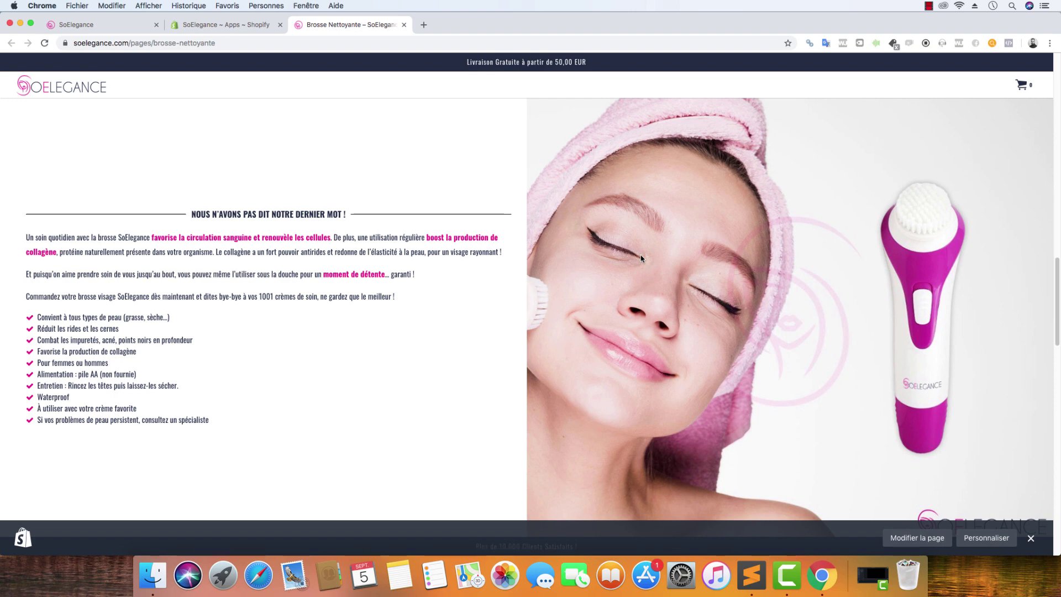
Step: Look over the finished Brosse Nettoyante page again, from the "Nous n'avons pas dit notre dernier mot !" section to the banner and footer
{"action": "scroll", "coordinate": [539, 268], "scroll_direction": "down", "scroll_amount": 1}
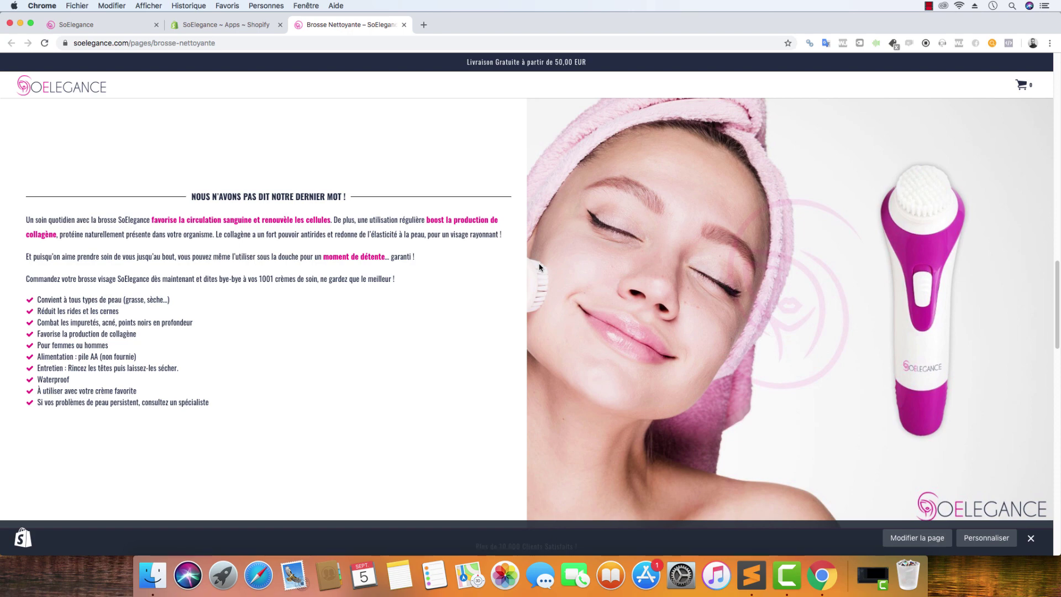
{"action": "scroll", "coordinate": [231, 275], "scroll_direction": "up", "scroll_amount": 15}
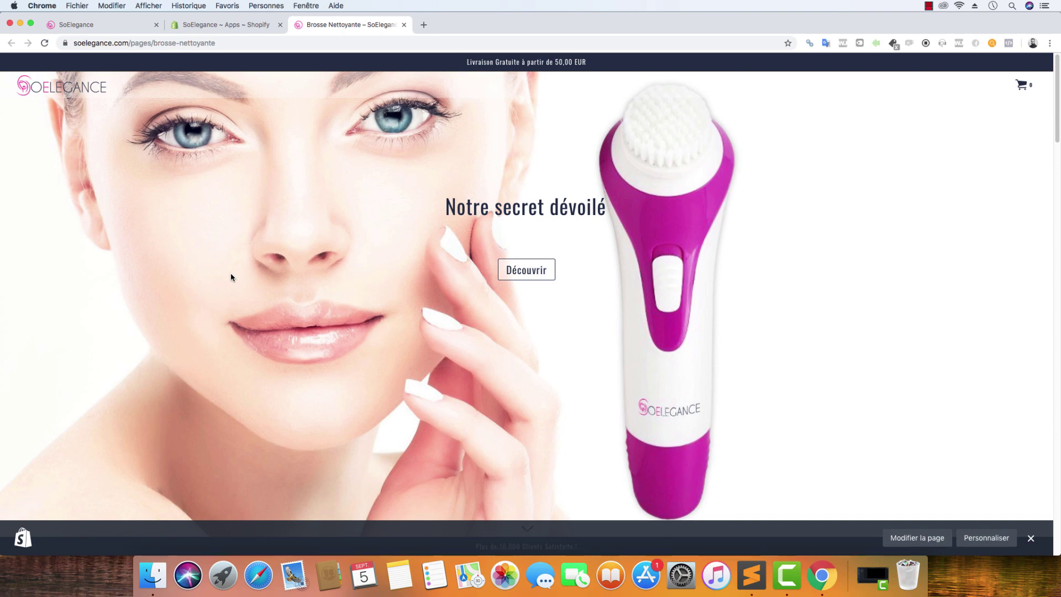
{"action": "scroll", "coordinate": [279, 238], "scroll_direction": "down", "scroll_amount": 20}
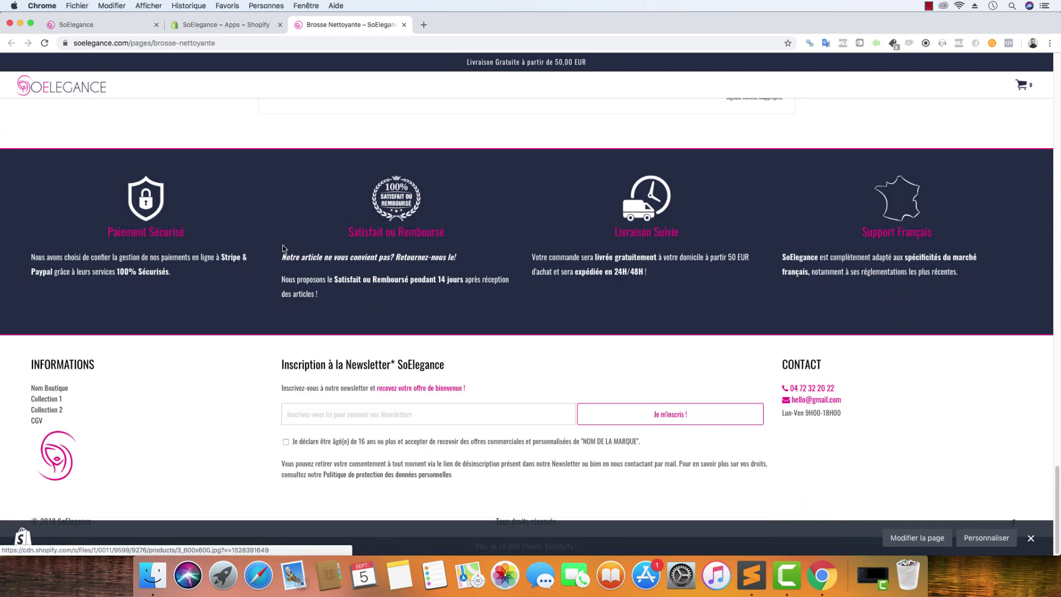
{"action": "scroll", "coordinate": [282, 243], "scroll_direction": "up", "scroll_amount": 20}
Step: Start a new page from the Fastlane Funnel dashboard and title it "Brosse Nettoyante"
{"action": "left_click", "coordinate": [223, 26]}
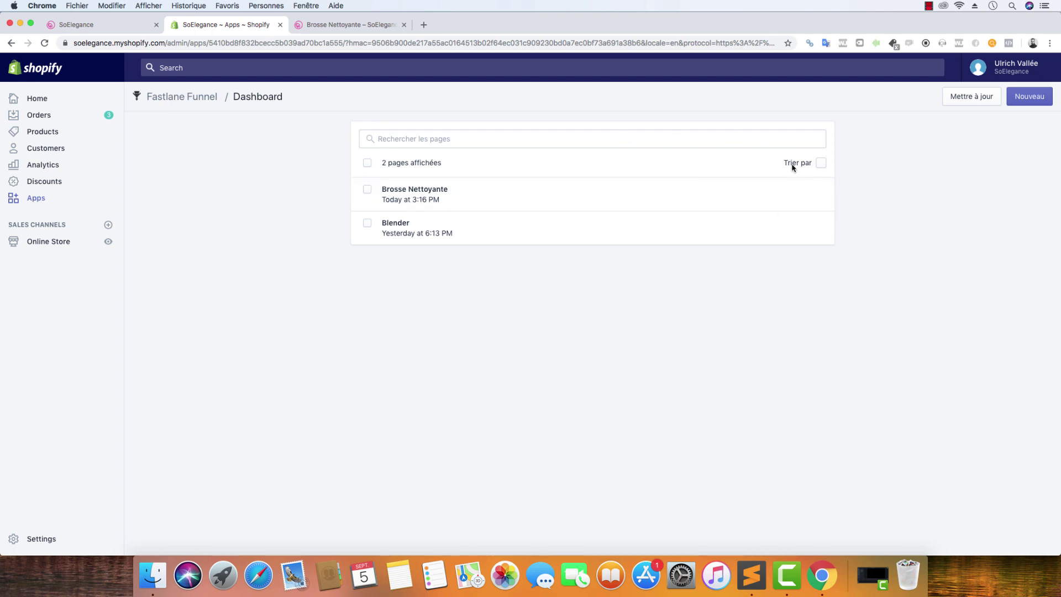
{"action": "left_click", "coordinate": [1020, 98]}
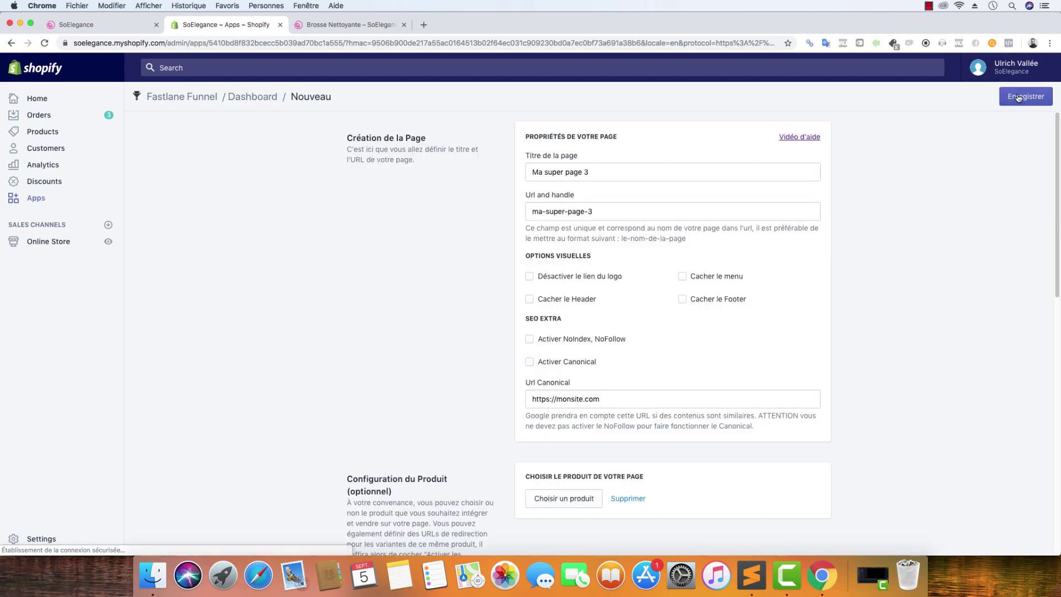
{"action": "left_click_drag", "start_coordinate": [621, 173], "coordinate": [391, 163]}
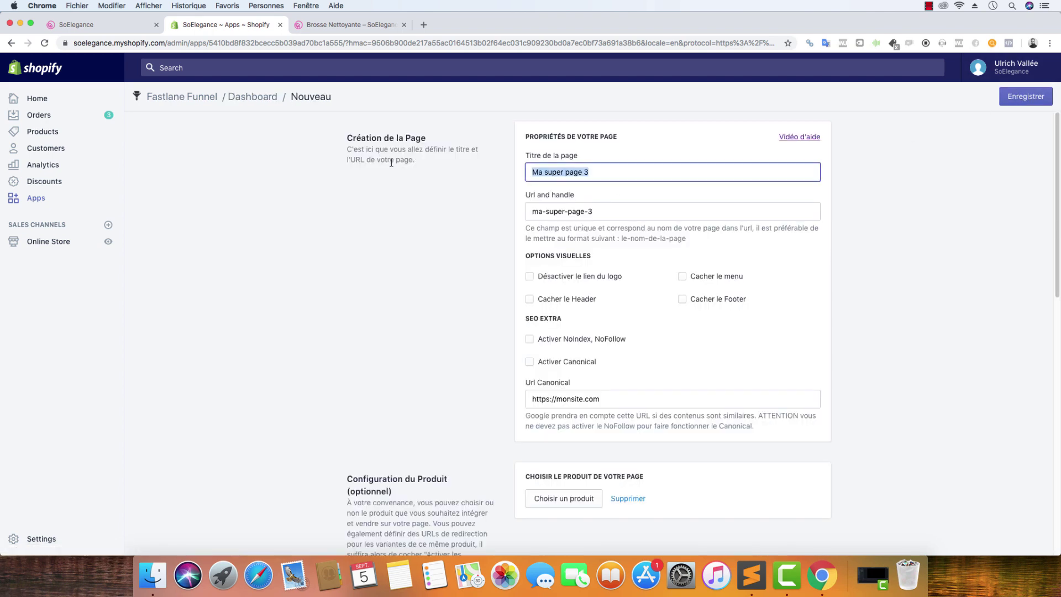
{"action": "type", "text": "Bro"}
{"action": "type", "text": "sse"}
{"action": "type", "text": "Nettoyante"}
Step: Set the new page's URL handle to brosse-nettoyante-visage
{"action": "key", "text": "Tab"}
{"action": "type", "text": "bros"}
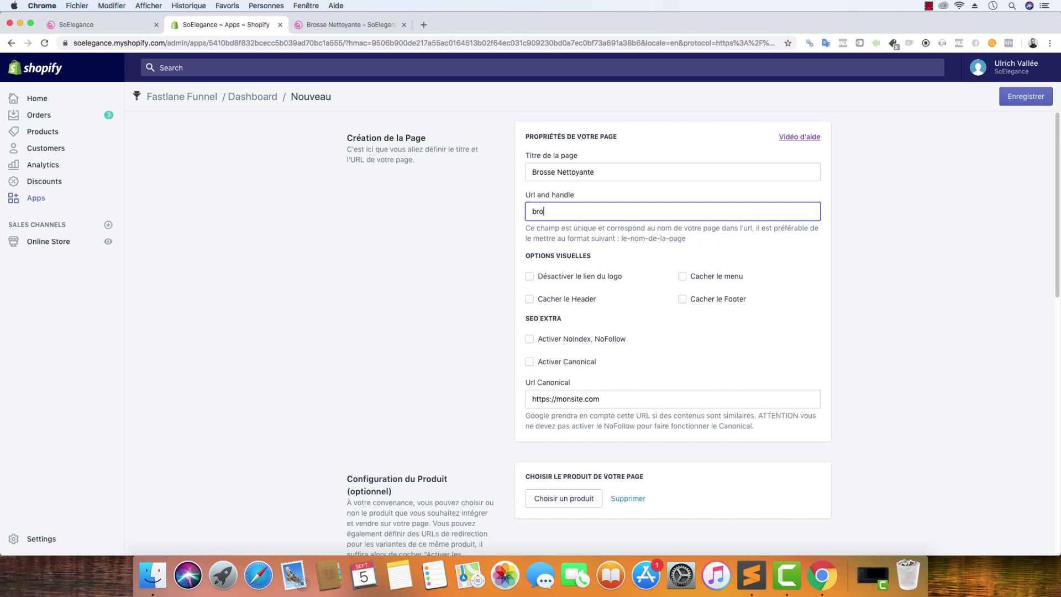
{"action": "key", "text": "BackSpace"}
{"action": "key", "text": "BackSpace"}
{"action": "key", "text": "BackSpace"}
{"action": "type", "text": "brosse-nettoyagante-visage"}
Step: Hide the menu and disable the logo link for the new page, checking the finished page's header and footer for reference
{"action": "left_click", "coordinate": [332, 24]}
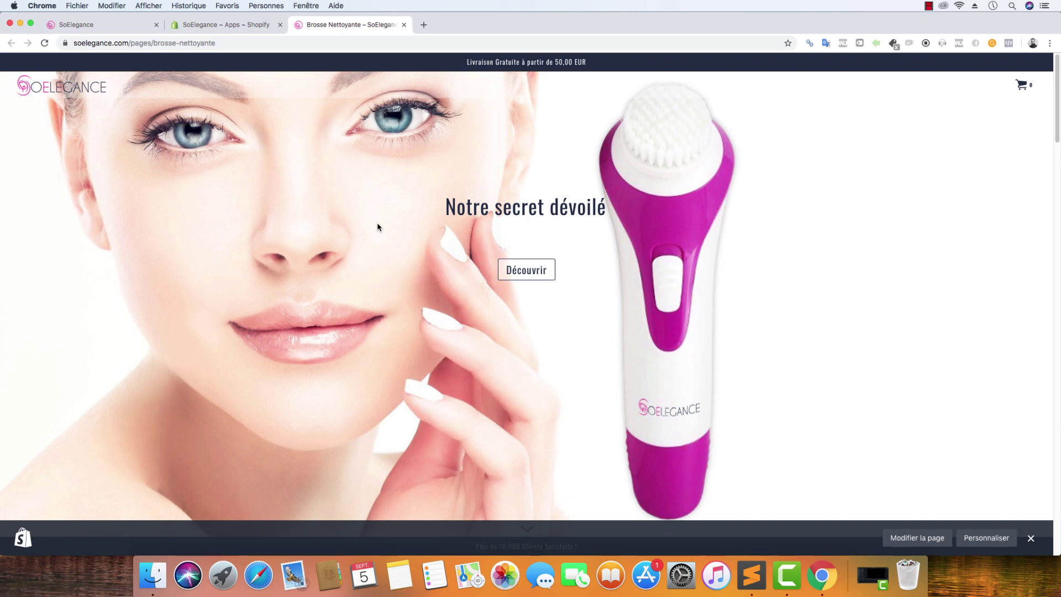
{"action": "left_click", "coordinate": [255, 27]}
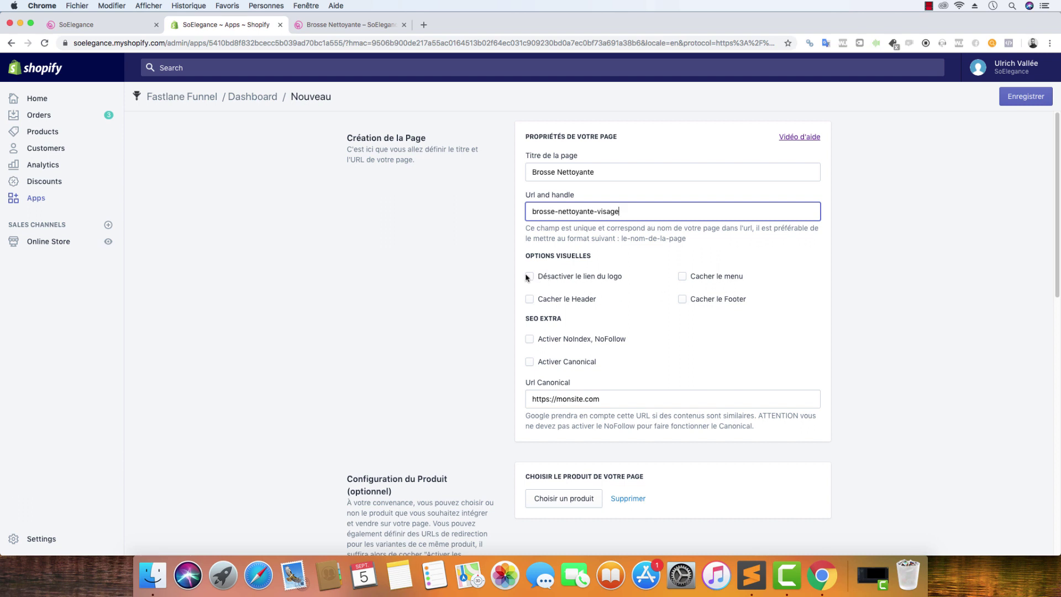
{"action": "left_click", "coordinate": [682, 276]}
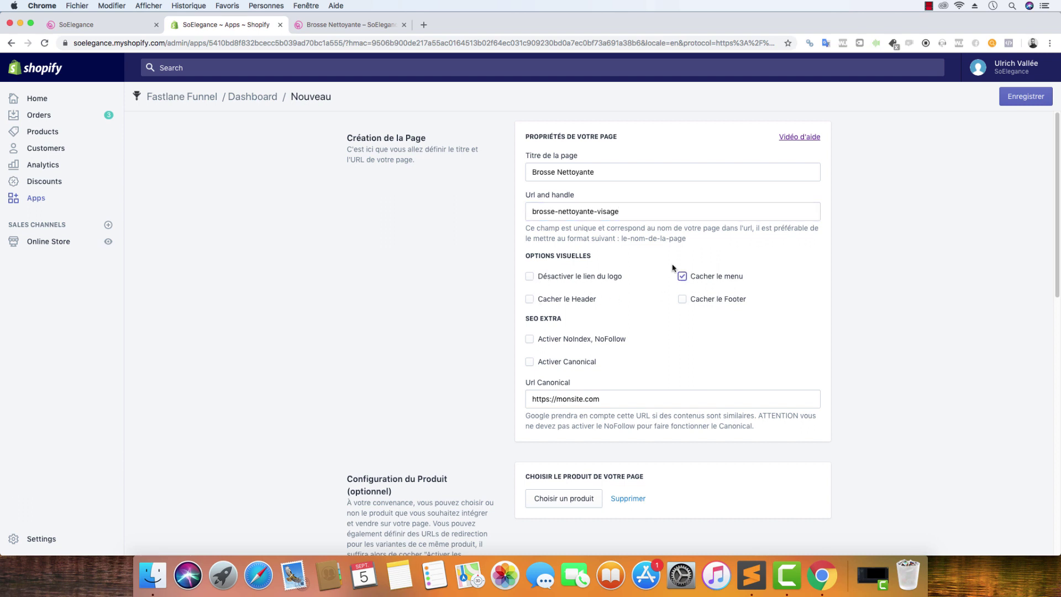
{"action": "left_click", "coordinate": [528, 276]}
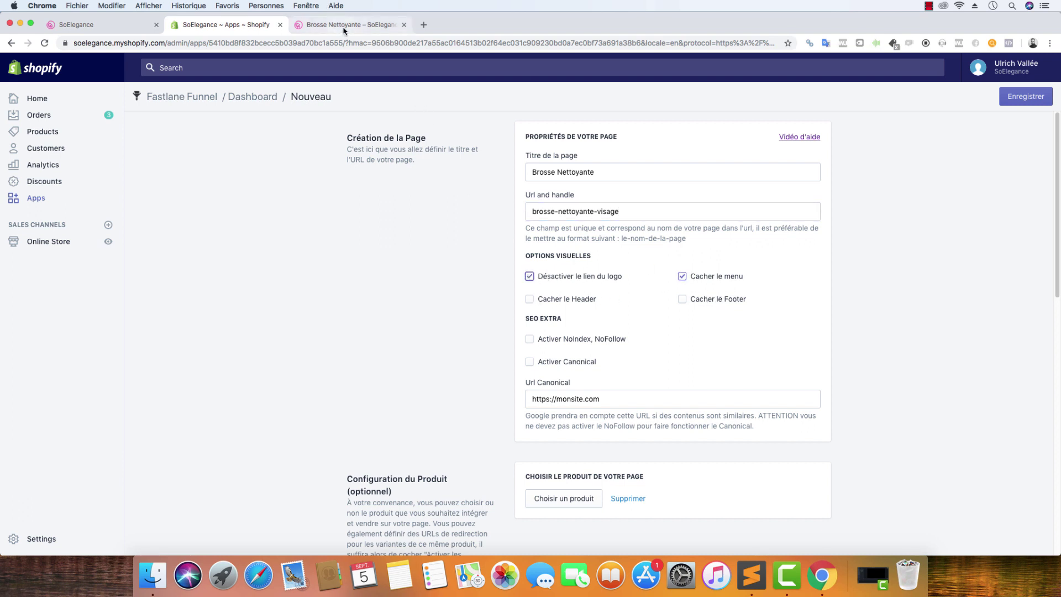
{"action": "left_click", "coordinate": [337, 25]}
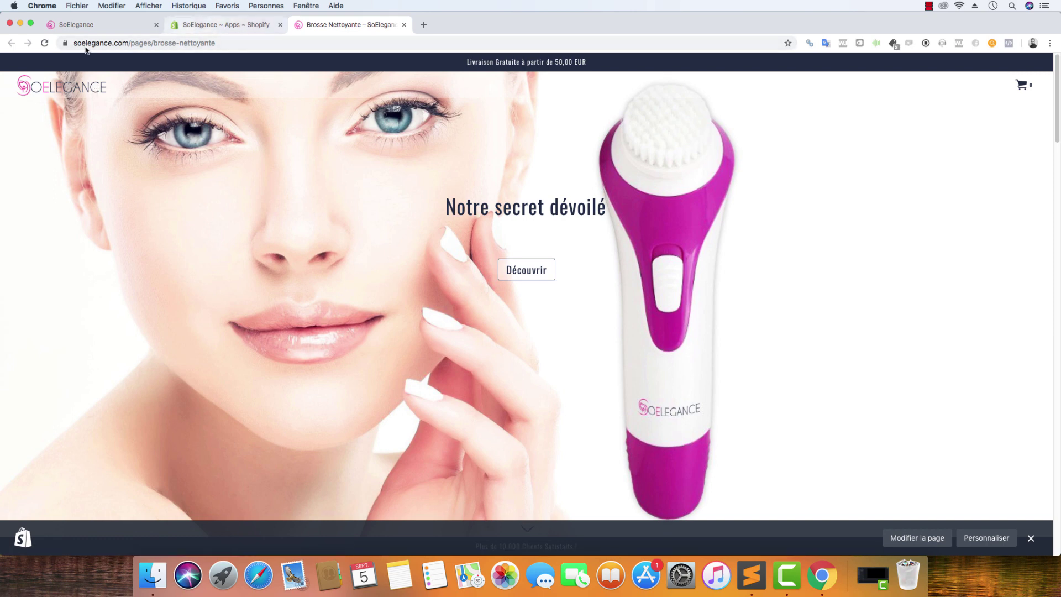
{"action": "left_click", "coordinate": [241, 25]}
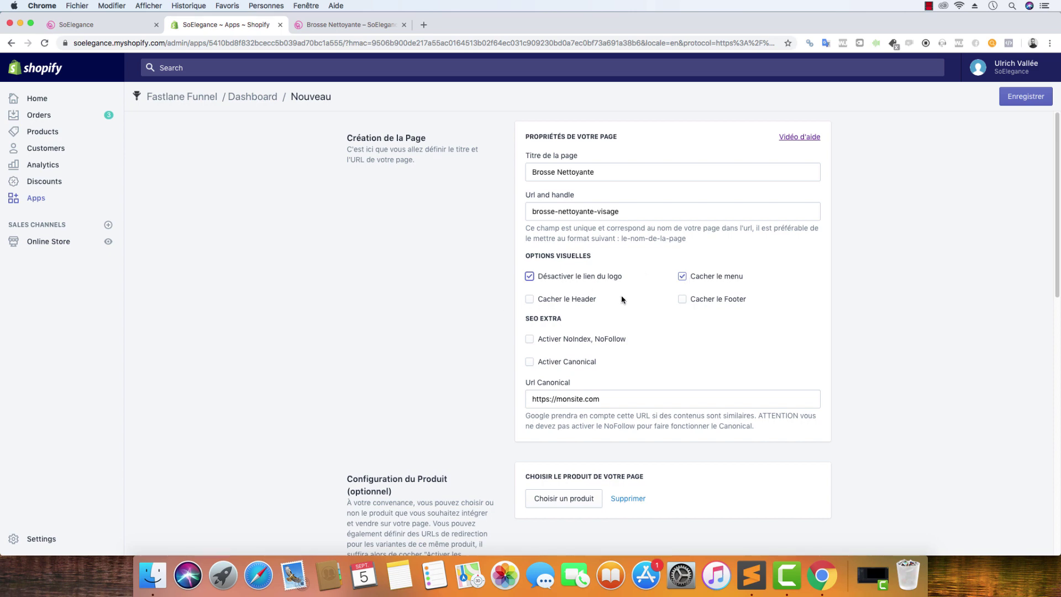
{"action": "key", "text": "ctrl+Tab"}
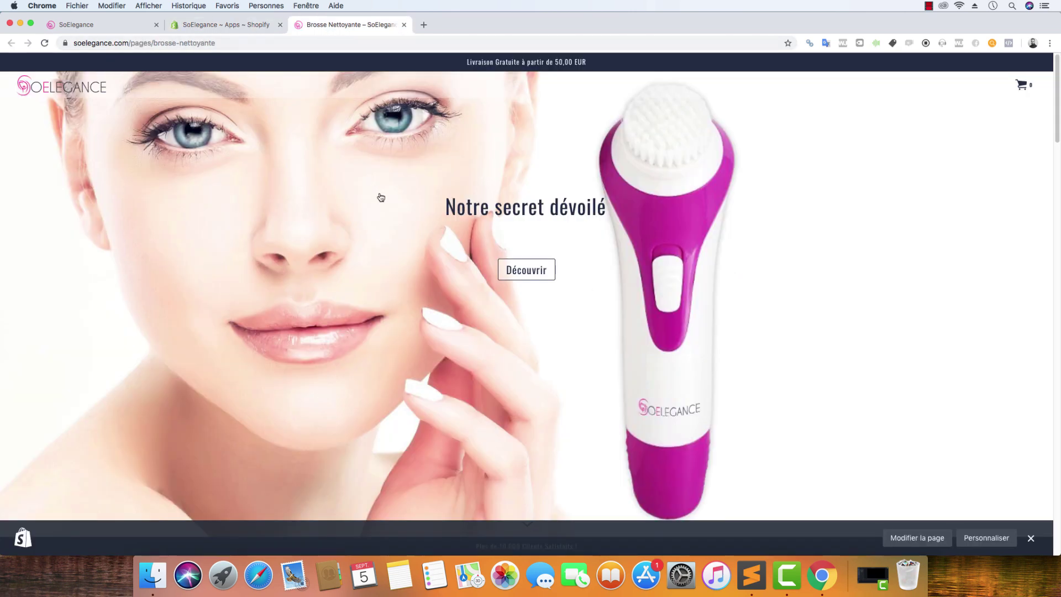
{"action": "scroll", "coordinate": [379, 197], "scroll_direction": "down", "scroll_amount": 20}
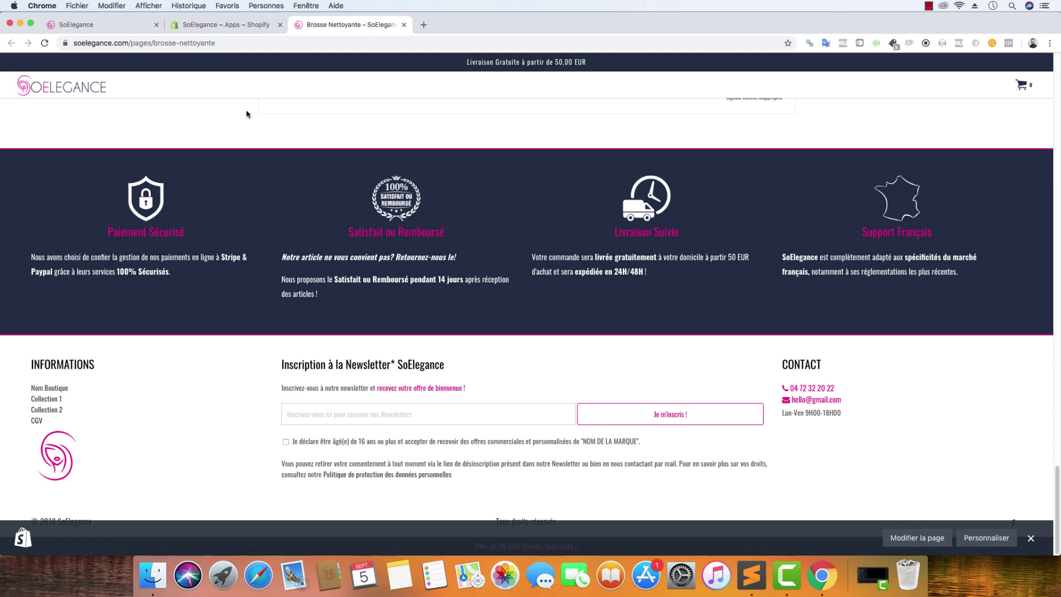
{"action": "left_click", "coordinate": [247, 26]}
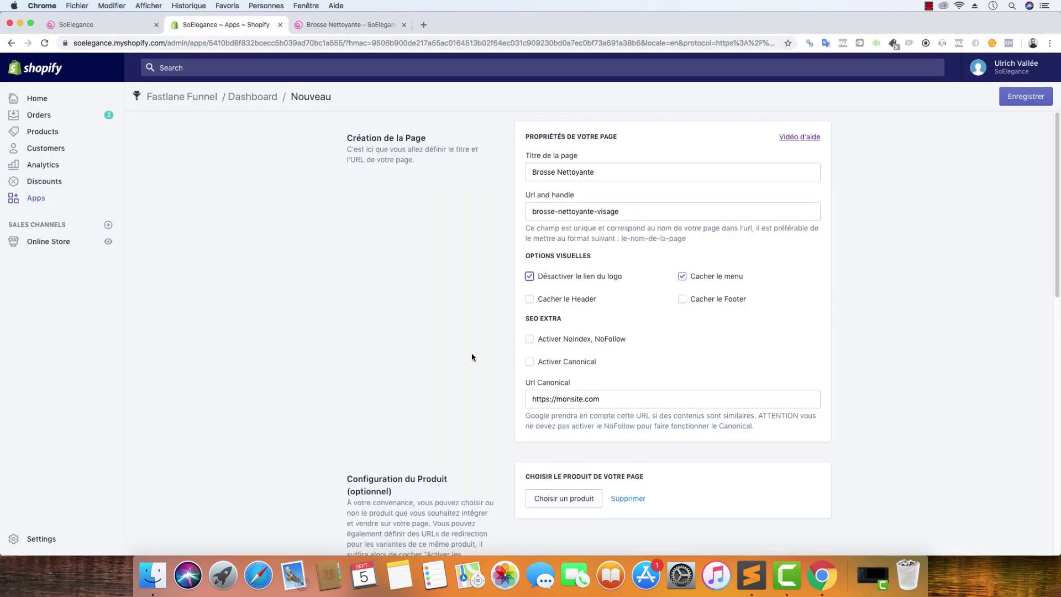
Step: Choose Brosse Nettoyante Visage as the product of the page
{"action": "scroll", "coordinate": [471, 356], "scroll_direction": "down", "scroll_amount": 5}
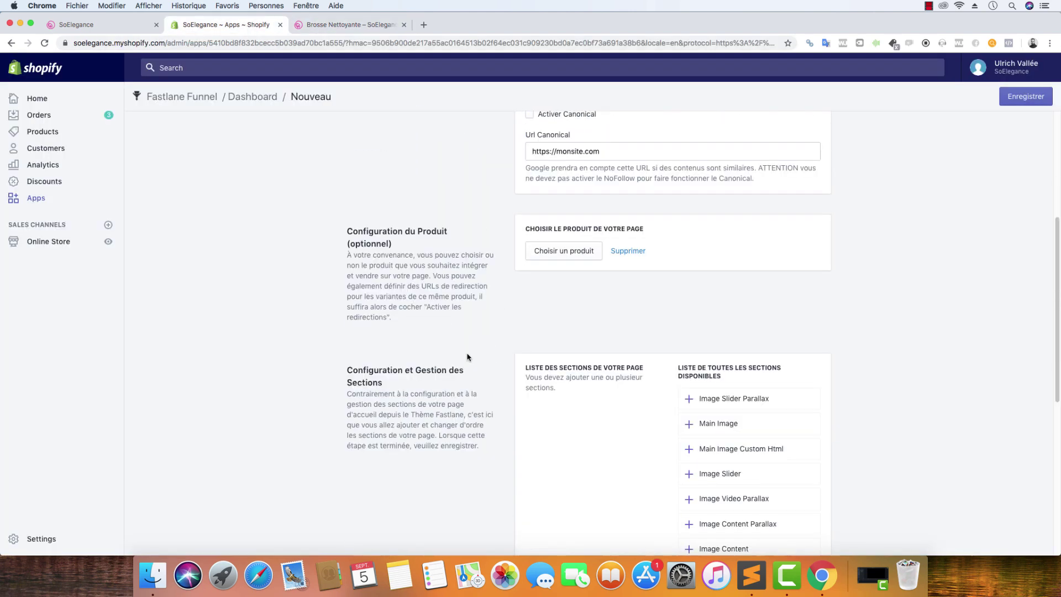
{"action": "left_click", "coordinate": [582, 244]}
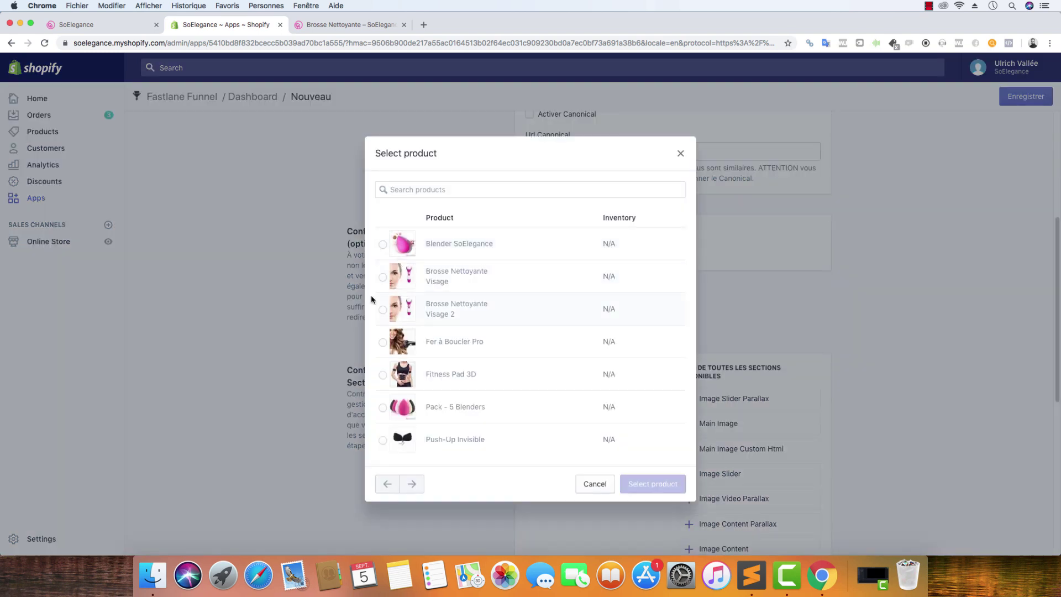
{"action": "left_click", "coordinate": [418, 275]}
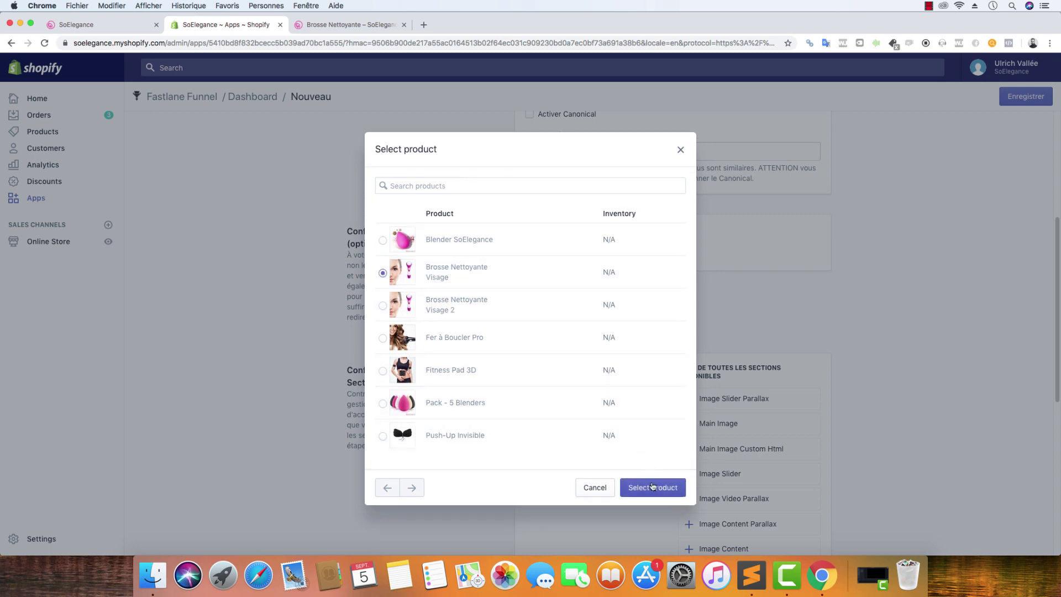
{"action": "left_click", "coordinate": [655, 484]}
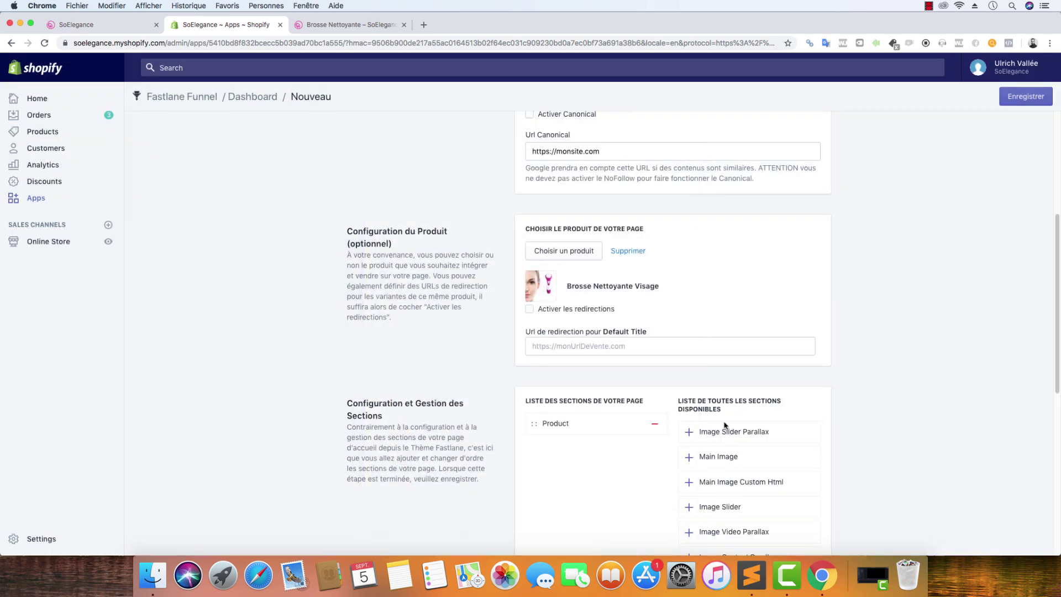
Step: Add an Image Slider Parallax section to the page and place it above the Product section
{"action": "left_click", "coordinate": [569, 346]}
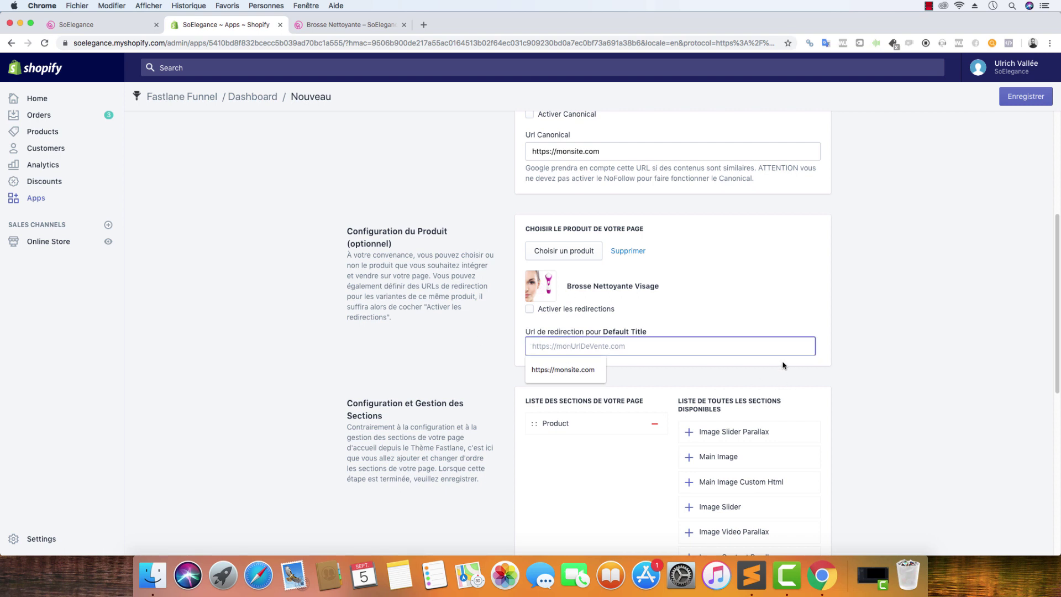
{"action": "scroll", "coordinate": [790, 366], "scroll_direction": "down", "scroll_amount": 7}
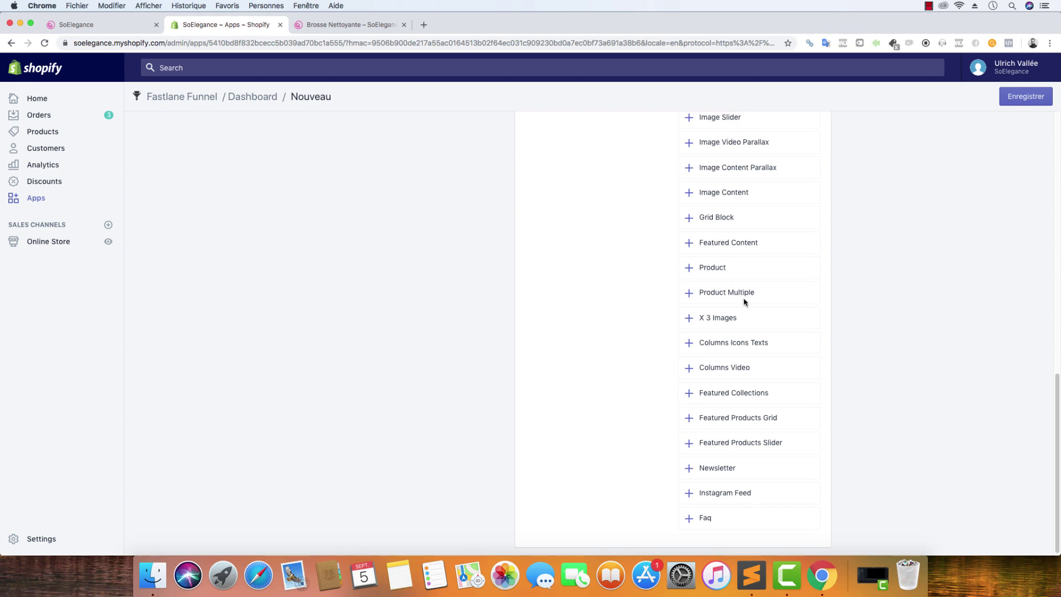
{"action": "scroll", "coordinate": [744, 302], "scroll_direction": "up", "scroll_amount": 1}
{"action": "scroll", "coordinate": [744, 302], "scroll_direction": "up", "scroll_amount": 1}
{"action": "scroll", "coordinate": [748, 302], "scroll_direction": "down", "scroll_amount": 2}
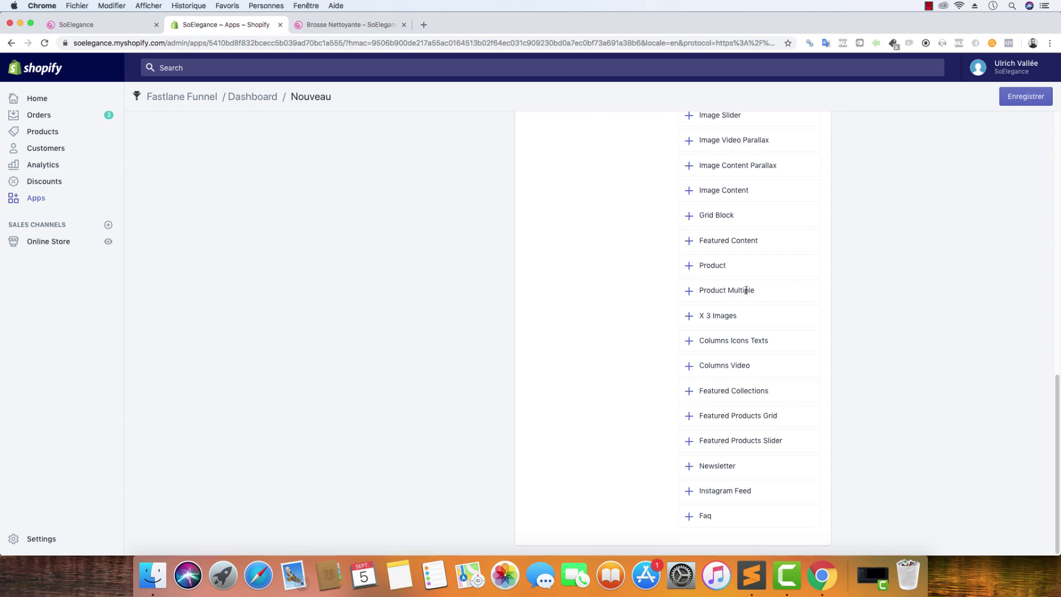
{"action": "left_click", "coordinate": [722, 265]}
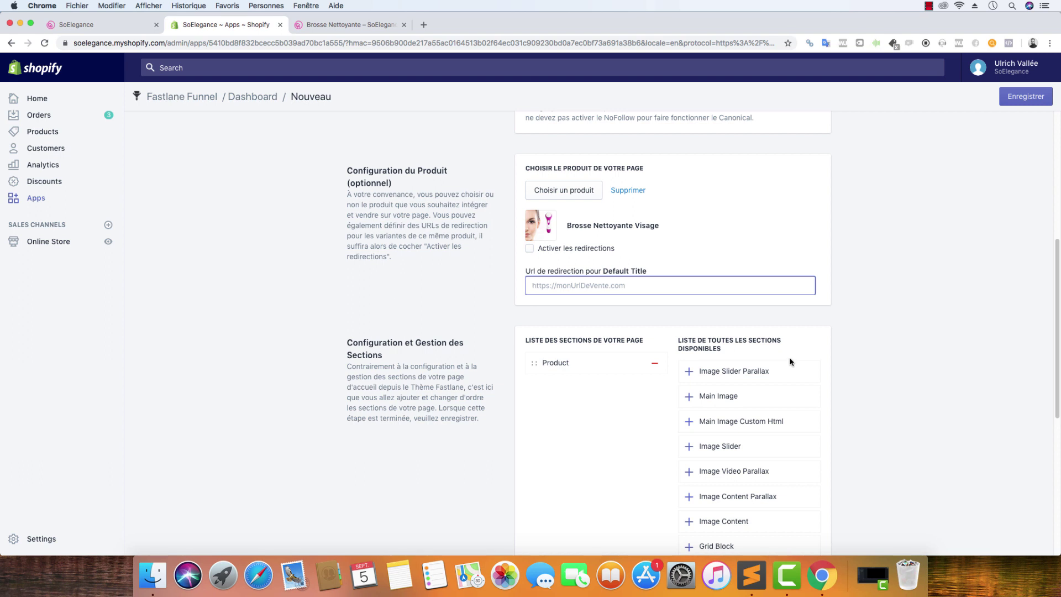
{"action": "left_click", "coordinate": [689, 372]}
{"action": "left_click_drag", "start_coordinate": [535, 396], "coordinate": [619, 373]}
{"action": "left_click", "coordinate": [876, 363]}
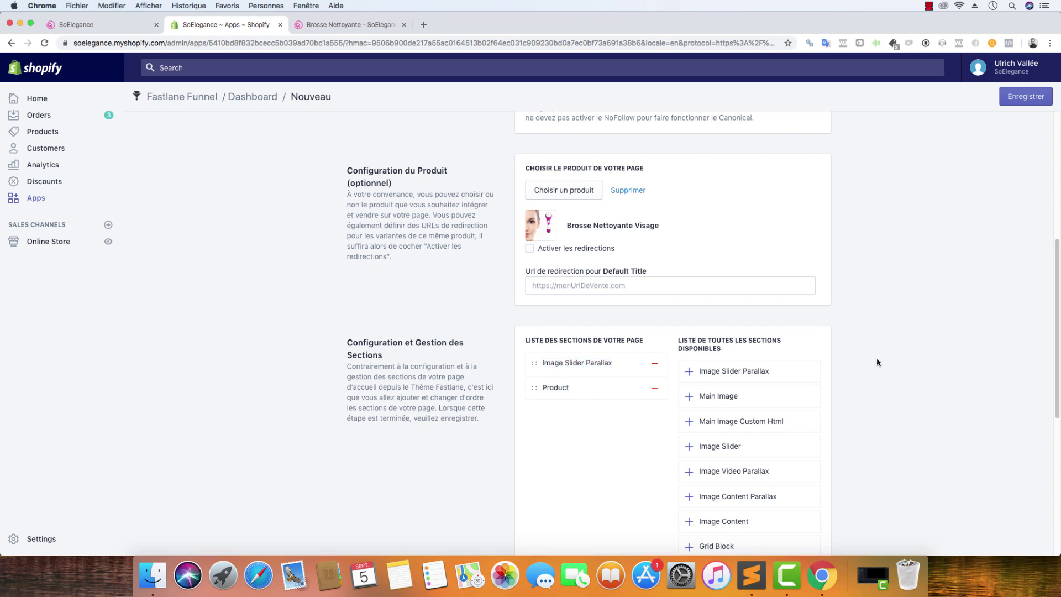
Step: Check the finished page's banner, then switch to Sublime Text and review the text blocks in Text.html from the opening title to Astuce
{"action": "left_click", "coordinate": [372, 29]}
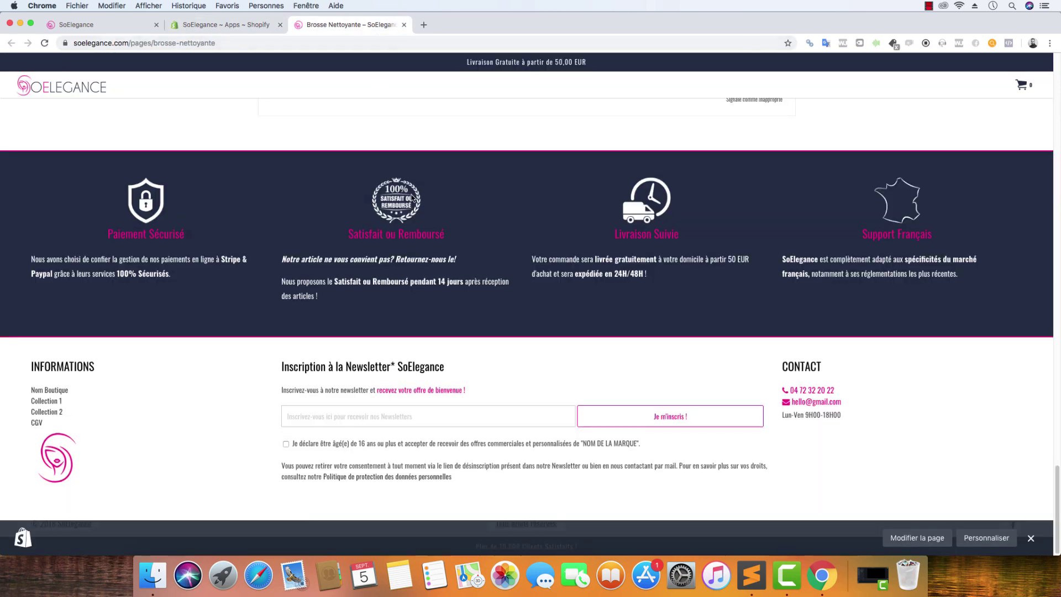
{"action": "scroll", "coordinate": [412, 198], "scroll_direction": "up", "scroll_amount": 20}
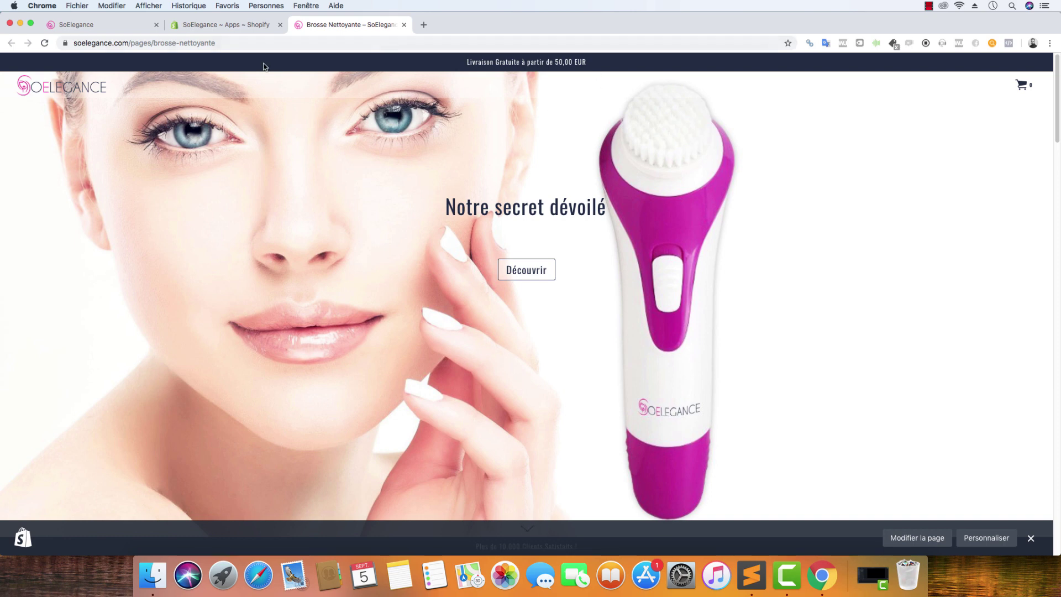
{"action": "left_click", "coordinate": [232, 29]}
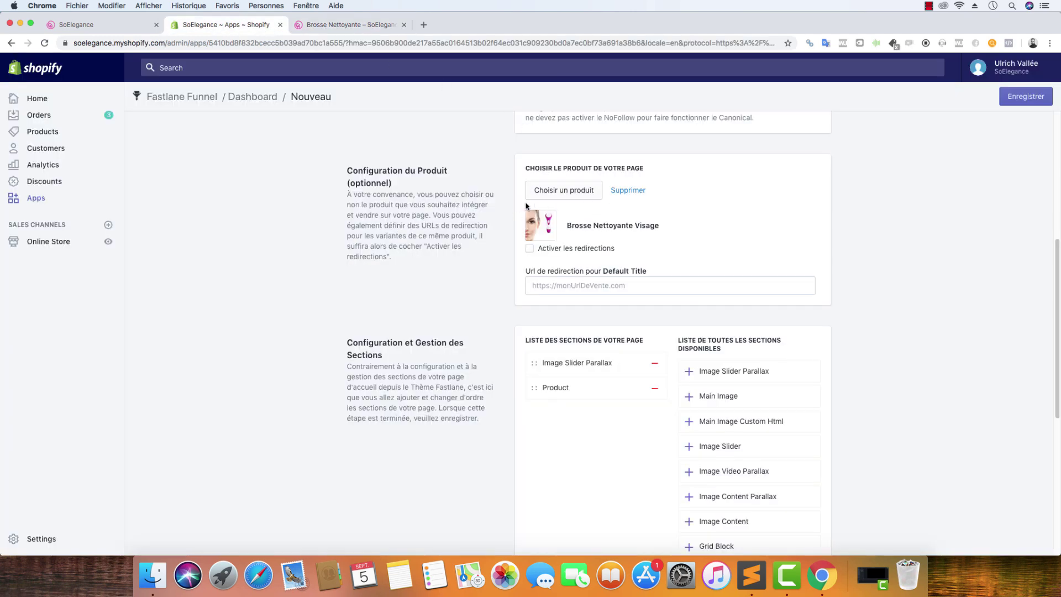
{"action": "scroll", "coordinate": [776, 352], "scroll_direction": "down", "scroll_amount": 5}
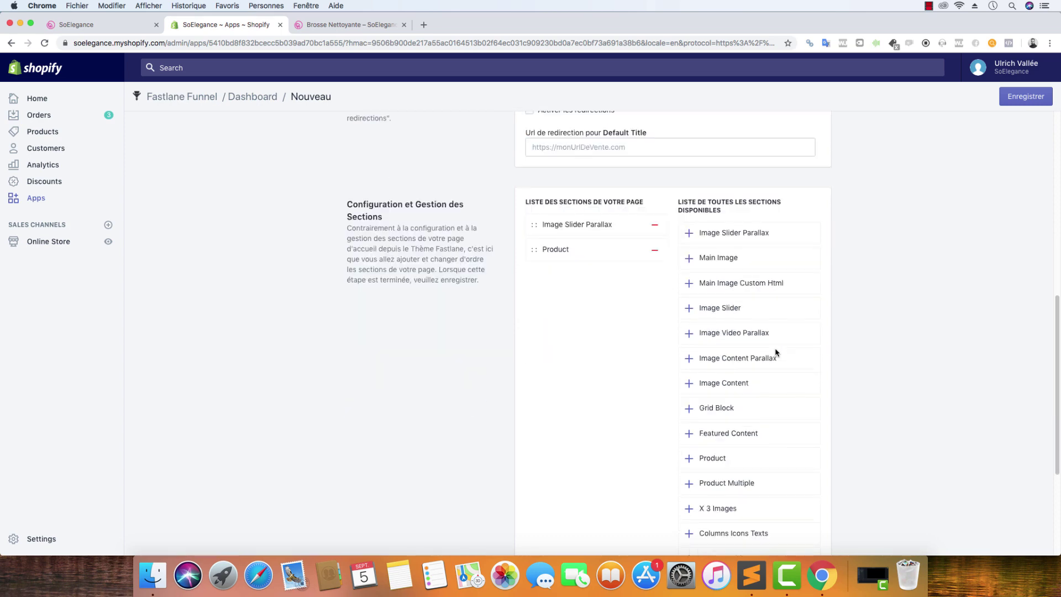
{"action": "left_click", "coordinate": [752, 575]}
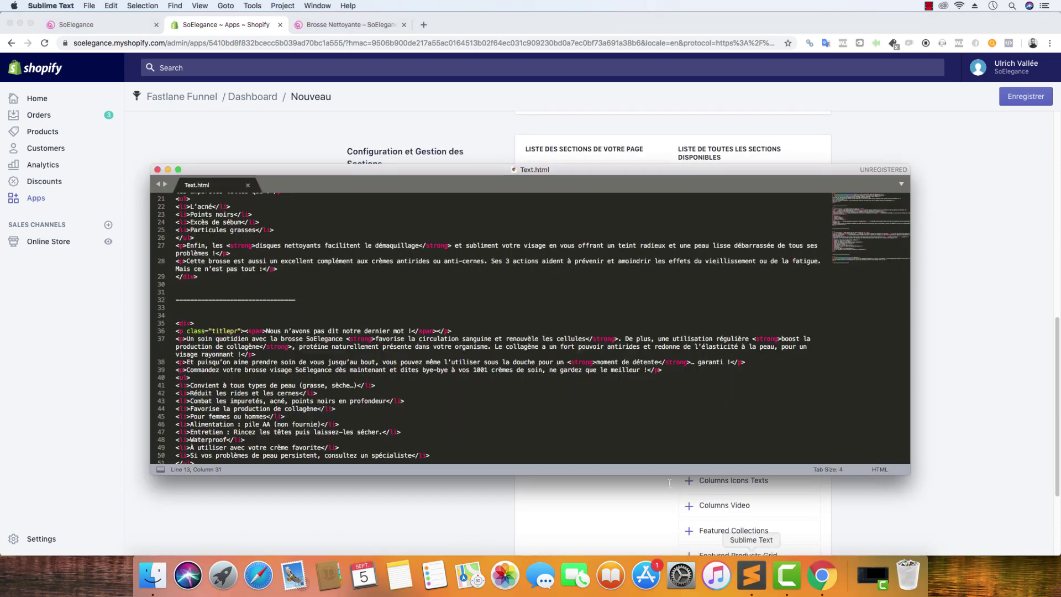
{"action": "scroll", "coordinate": [387, 331], "scroll_direction": "up", "scroll_amount": 10}
{"action": "left_click", "coordinate": [232, 228]}
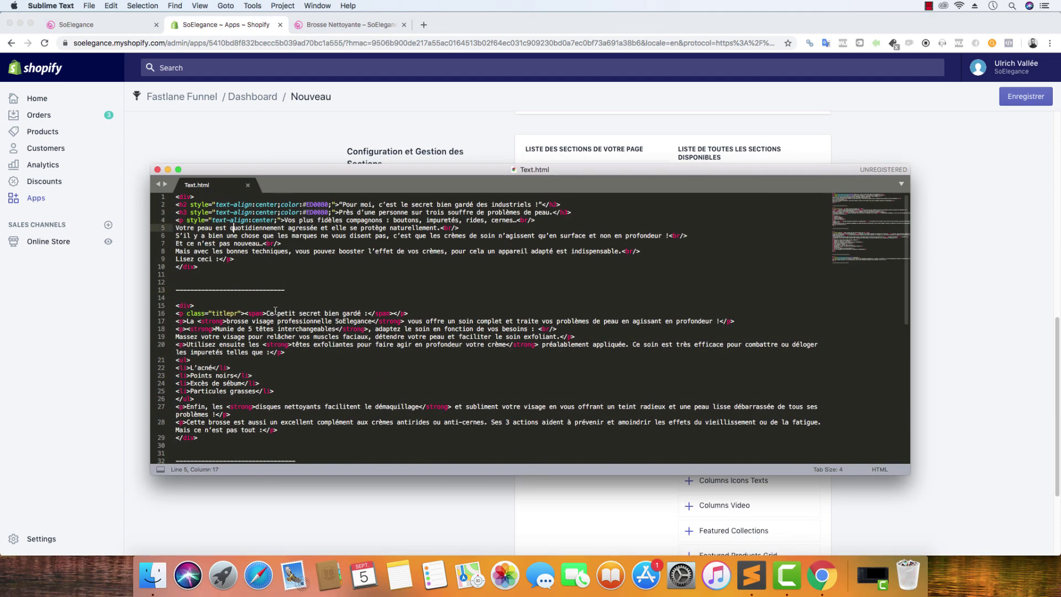
{"action": "scroll", "coordinate": [298, 324], "scroll_direction": "down", "scroll_amount": 5}
{"action": "left_click", "coordinate": [325, 325]}
{"action": "scroll", "coordinate": [325, 325], "scroll_direction": "down", "scroll_amount": 3}
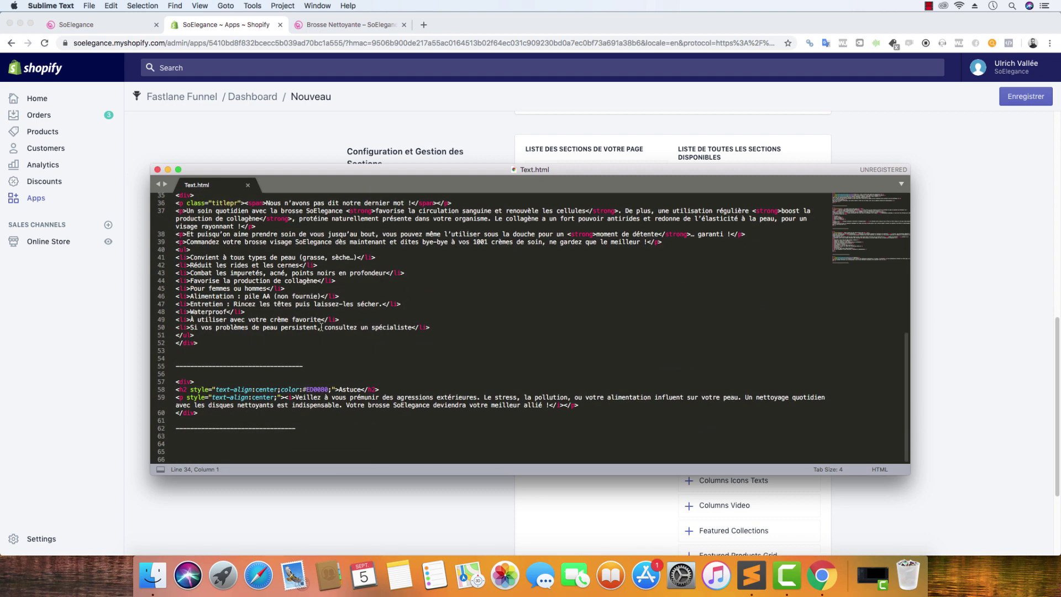
{"action": "left_click", "coordinate": [277, 133]}
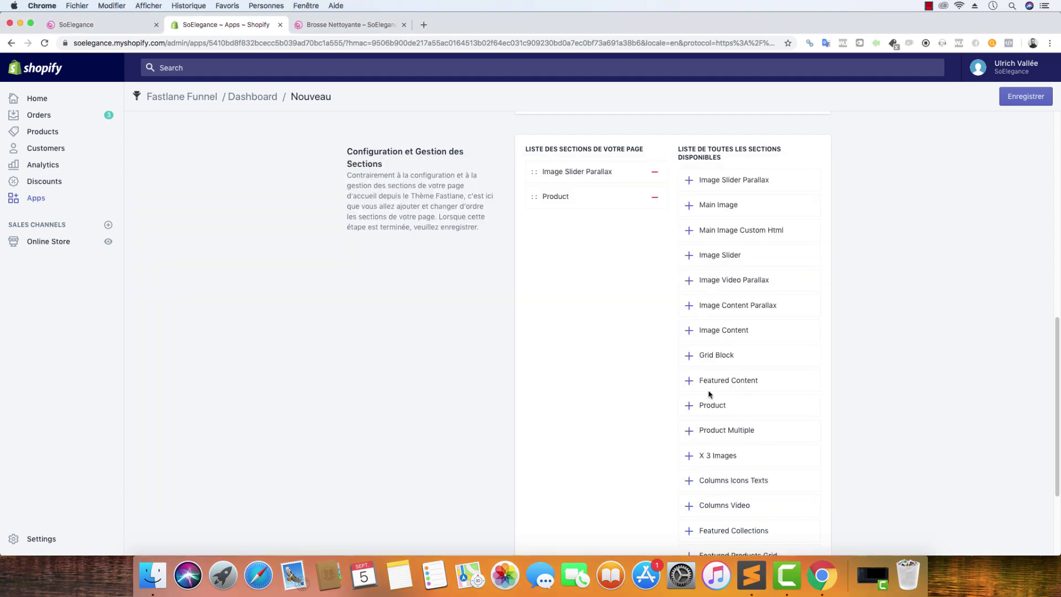
Step: Add four Grid Block sections to the page's section list
{"action": "scroll", "coordinate": [715, 383], "scroll_direction": "down", "scroll_amount": 2}
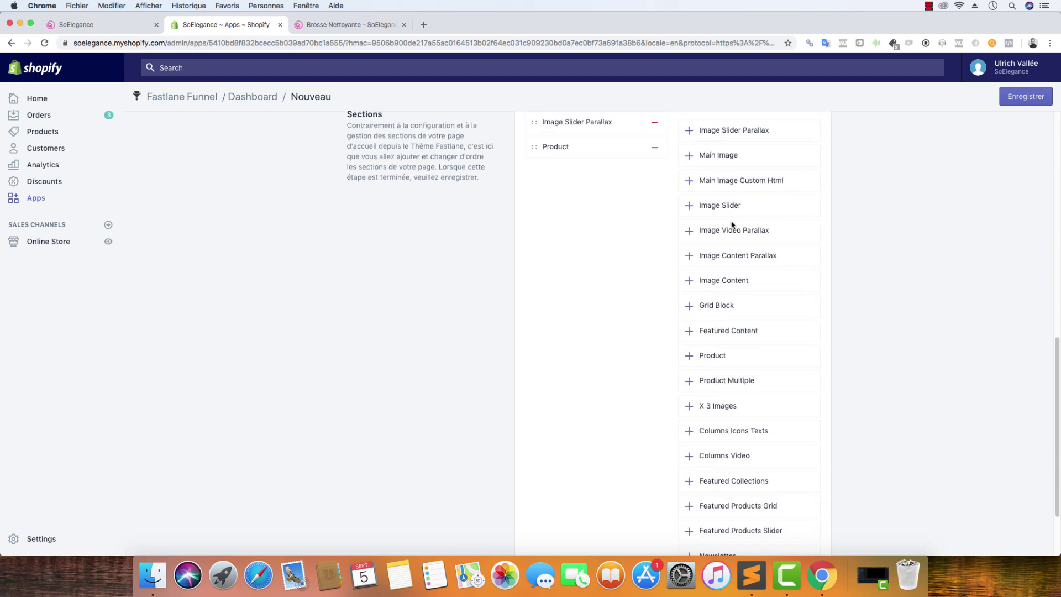
{"action": "left_click", "coordinate": [689, 307]}
{"action": "left_click", "coordinate": [690, 310]}
{"action": "left_click", "coordinate": [691, 310]}
{"action": "left_click", "coordinate": [690, 310]}
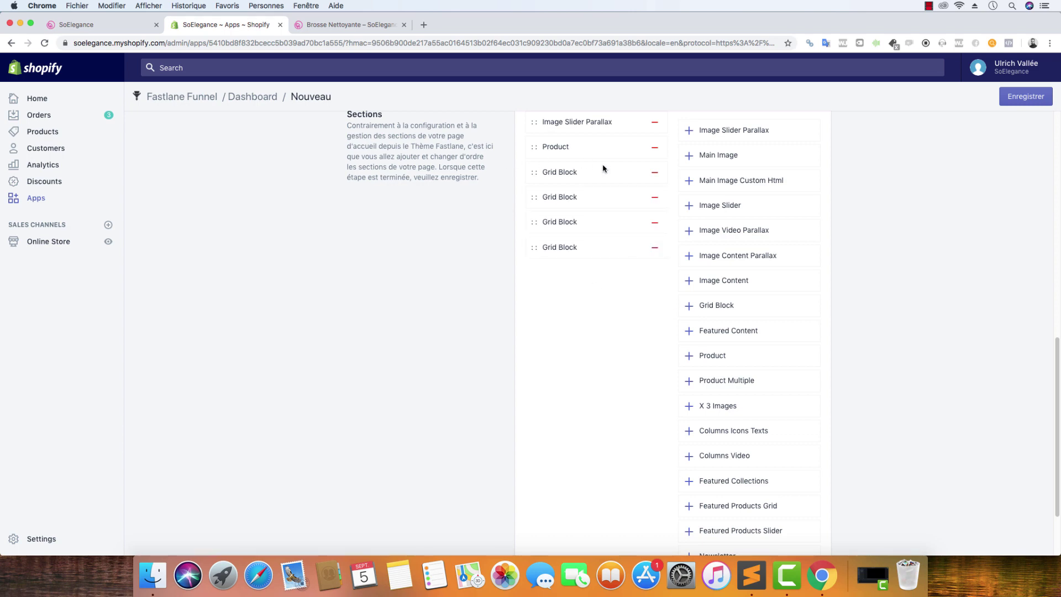
Step: Move the Product section below the four Grid Block sections in the page's section list
{"action": "scroll", "coordinate": [497, 248], "scroll_direction": "down", "scroll_amount": 3}
{"action": "scroll", "coordinate": [526, 243], "scroll_direction": "up", "scroll_amount": 10}
{"action": "scroll", "coordinate": [554, 379], "scroll_direction": "down", "scroll_amount": 3}
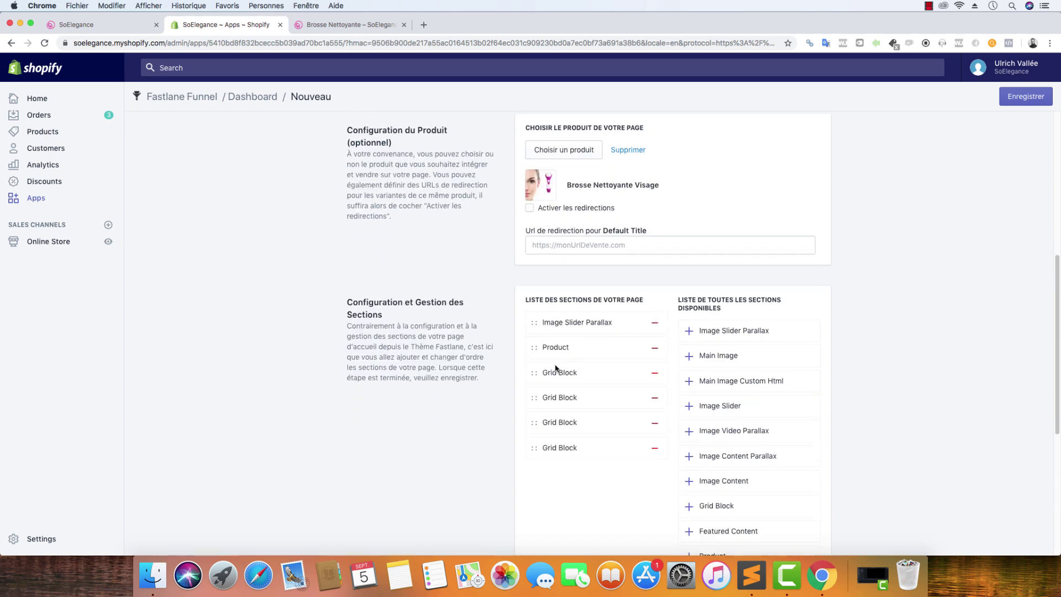
{"action": "left_click_drag", "start_coordinate": [549, 304], "coordinate": [541, 420]}
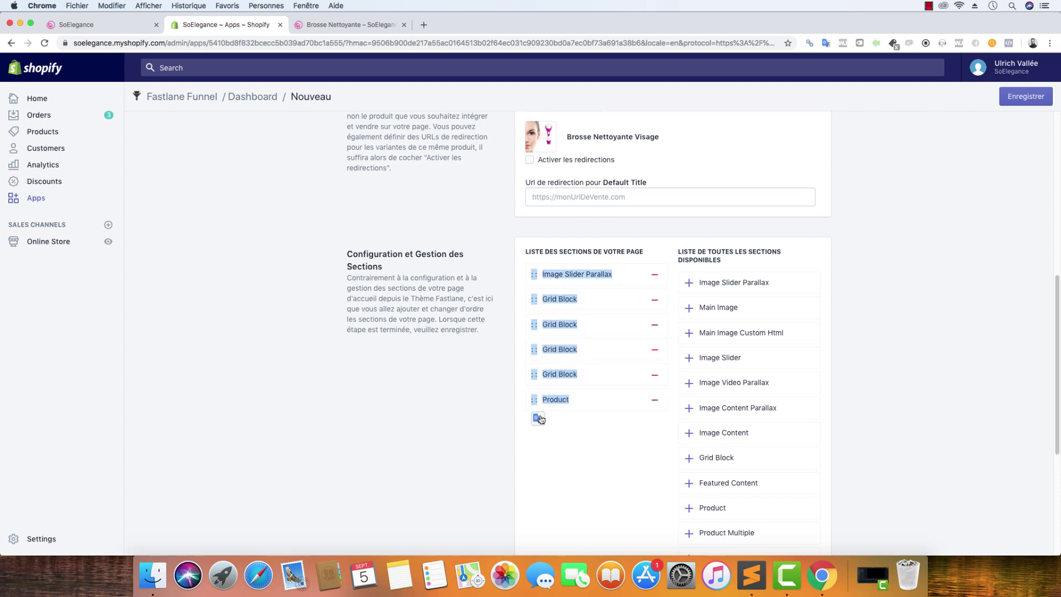
Step: Check the finished page's section order from banner to footer, then save the new page in Fastlane Funnel
{"action": "left_click", "coordinate": [344, 25]}
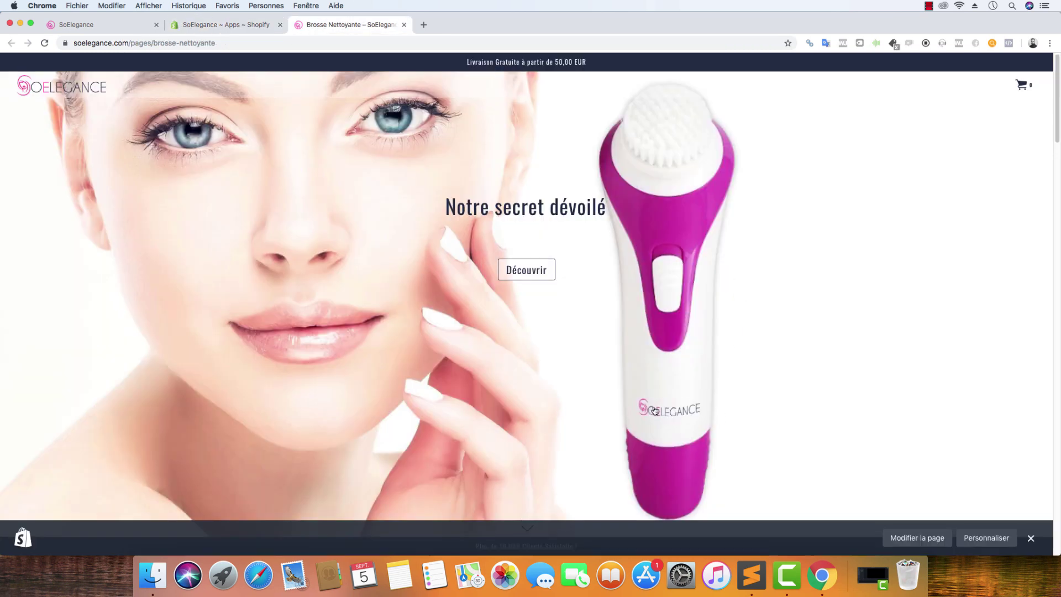
{"action": "scroll", "coordinate": [573, 351], "scroll_direction": "down", "scroll_amount": 10}
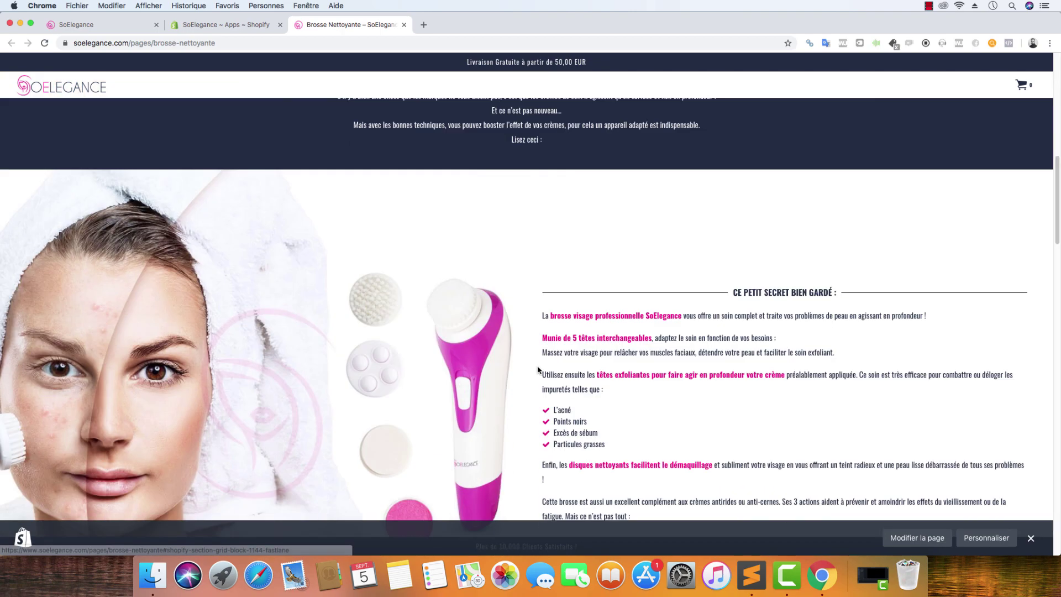
{"action": "scroll", "coordinate": [539, 370], "scroll_direction": "down", "scroll_amount": 15}
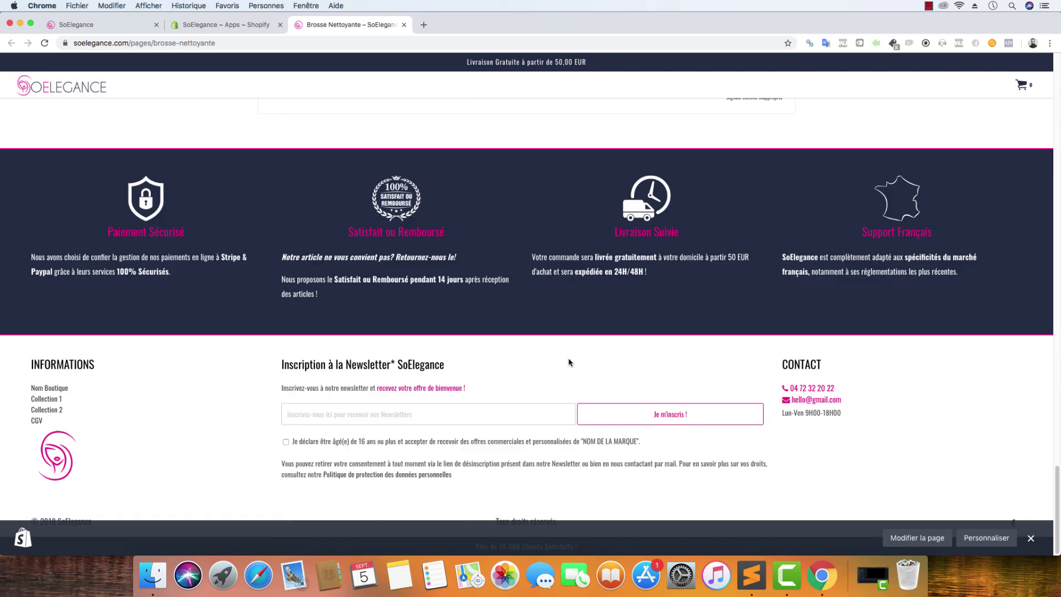
{"action": "scroll", "coordinate": [570, 363], "scroll_direction": "up", "scroll_amount": 20}
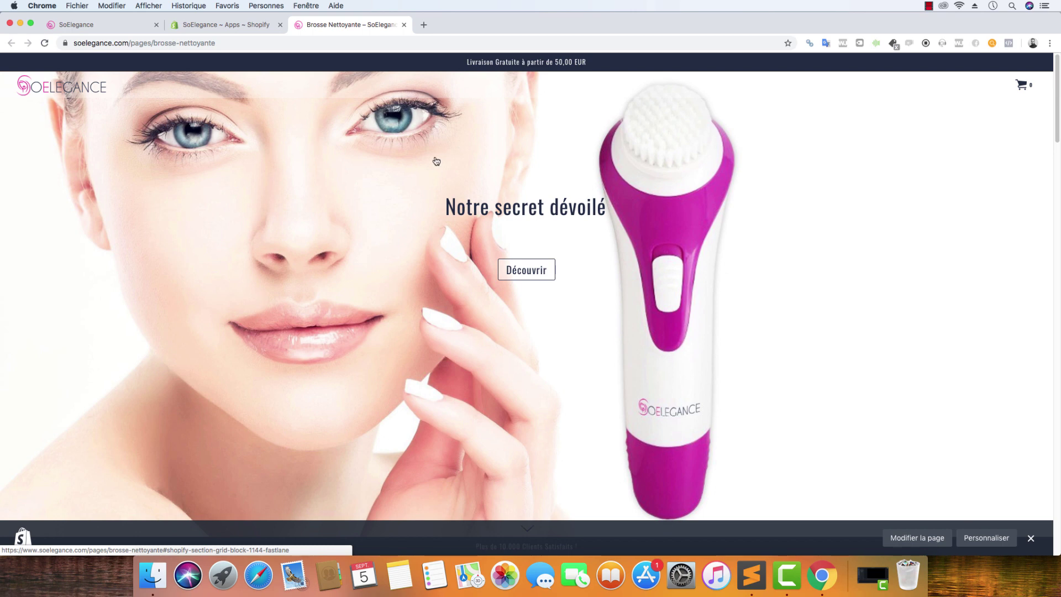
{"action": "left_click", "coordinate": [229, 26]}
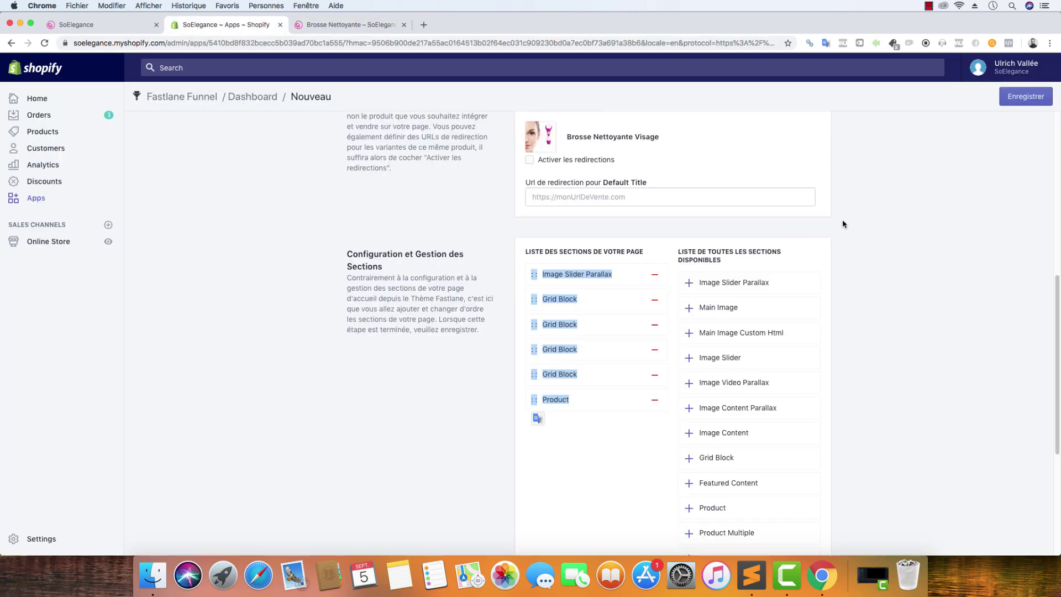
{"action": "left_click", "coordinate": [917, 202]}
{"action": "left_click", "coordinate": [1023, 98]}
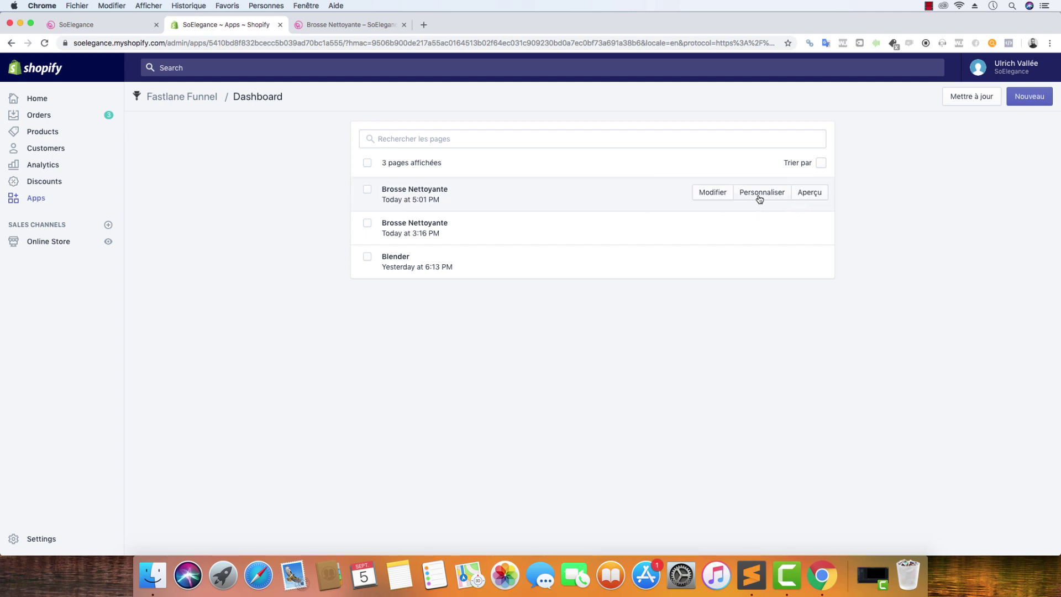
Step: Preview the newest Brosse Nettoyante page, close that preview, and open the page for customization in the theme editor
{"action": "left_click", "coordinate": [821, 197]}
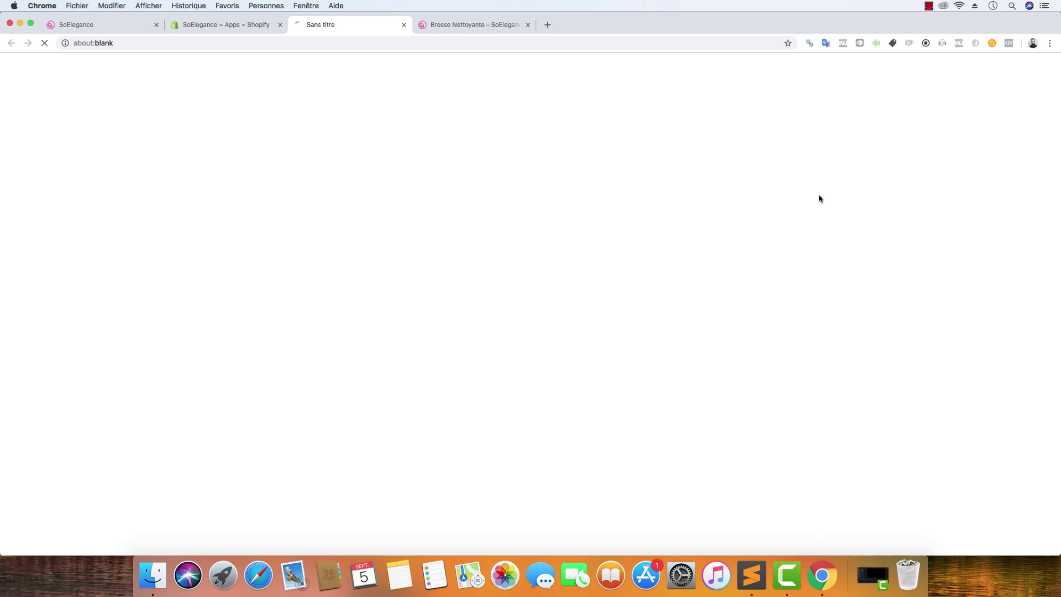
{"action": "left_click", "coordinate": [249, 28]}
{"action": "left_click", "coordinate": [763, 192]}
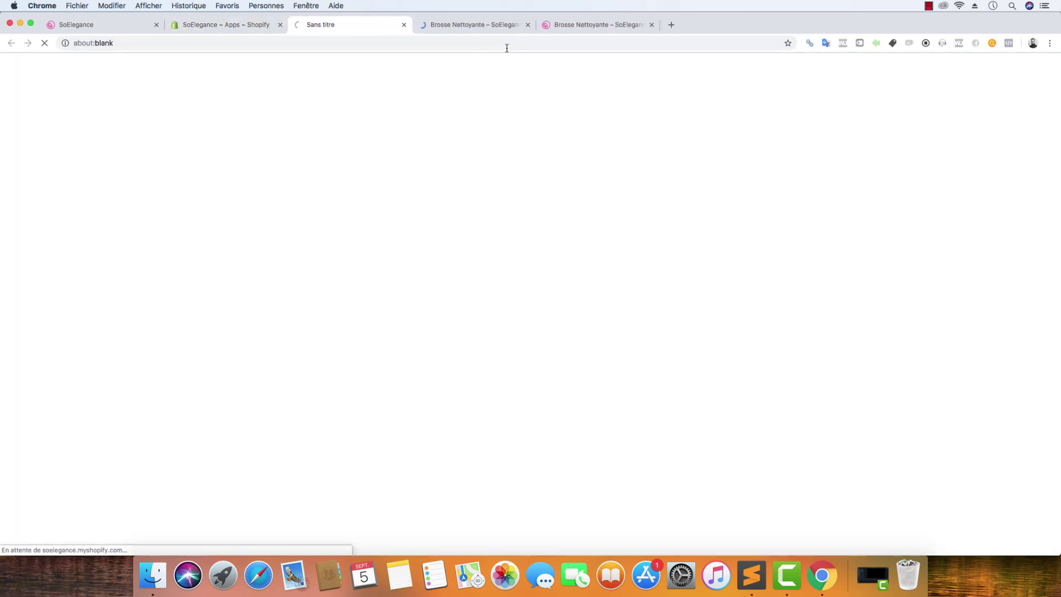
{"action": "left_click", "coordinate": [486, 28]}
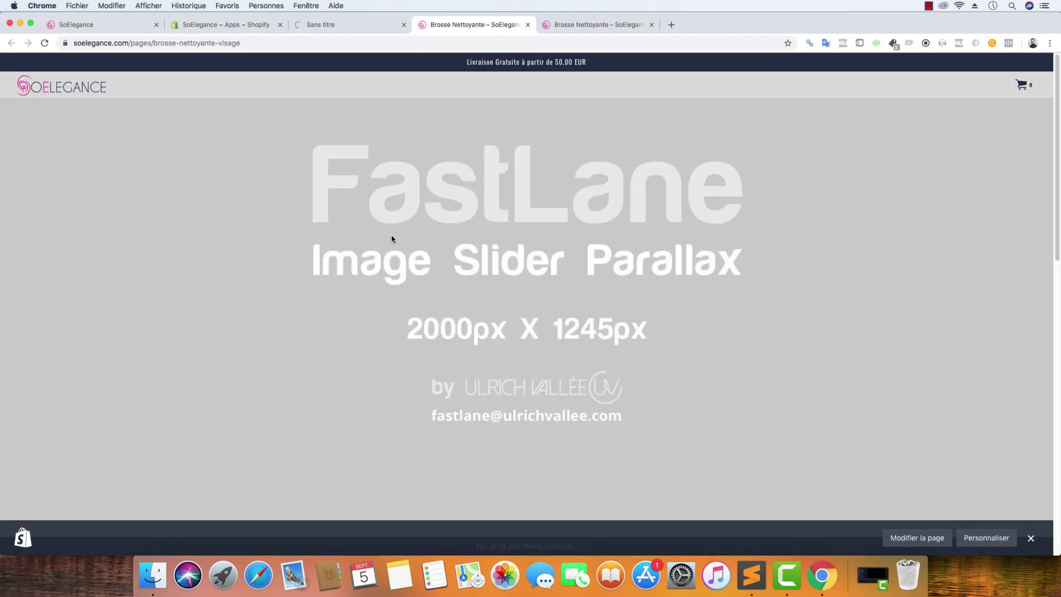
{"action": "left_click", "coordinate": [527, 25]}
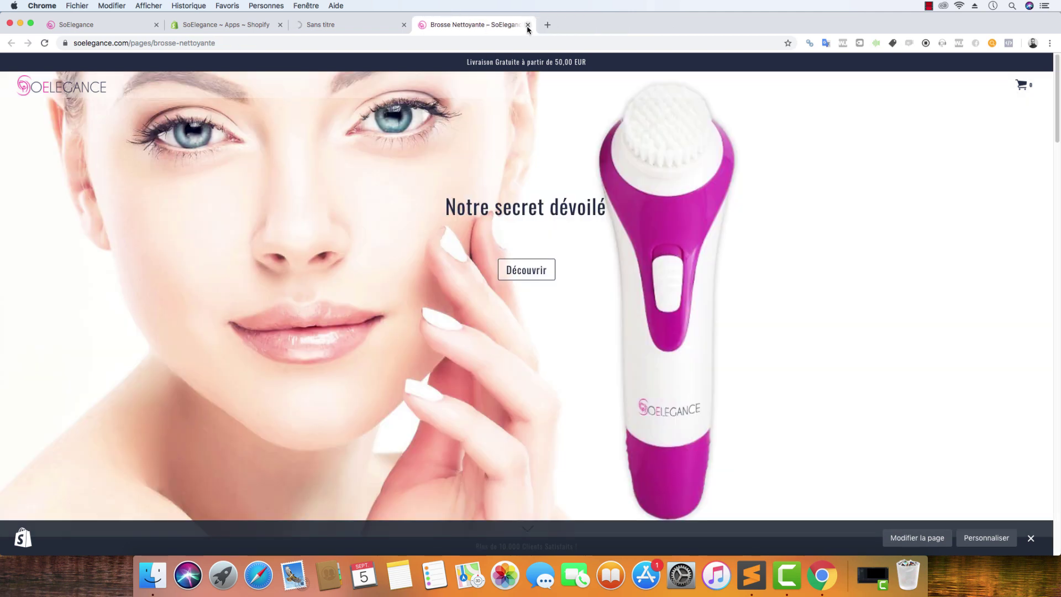
{"action": "left_click", "coordinate": [379, 28]}
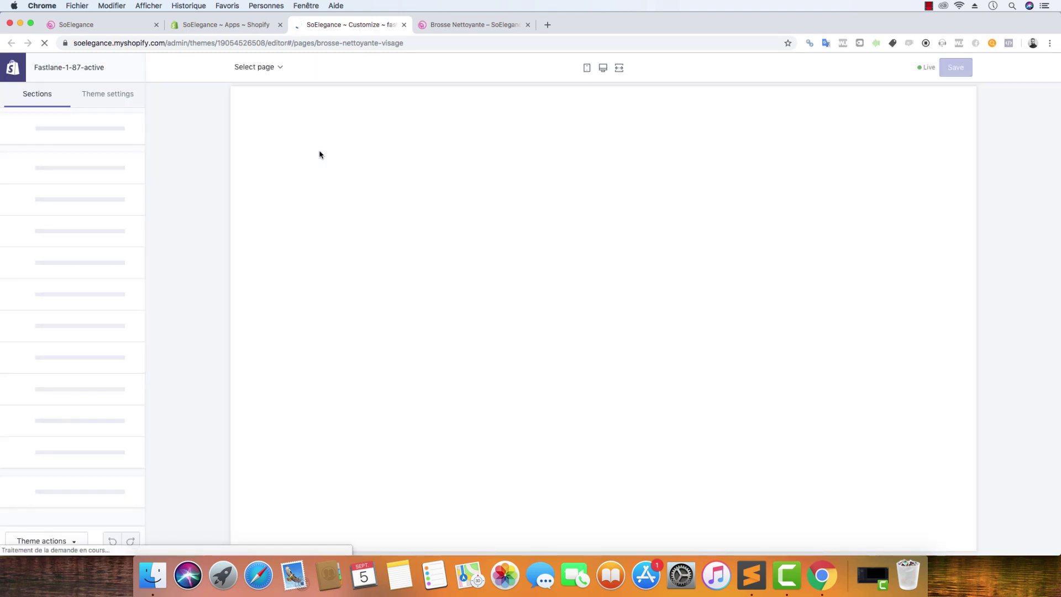
Step: Switch to Sublime Text and review the first two div text blocks in Text.html
{"action": "left_click", "coordinate": [751, 575]}
{"action": "scroll", "coordinate": [350, 334], "scroll_direction": "up", "scroll_amount": 5}
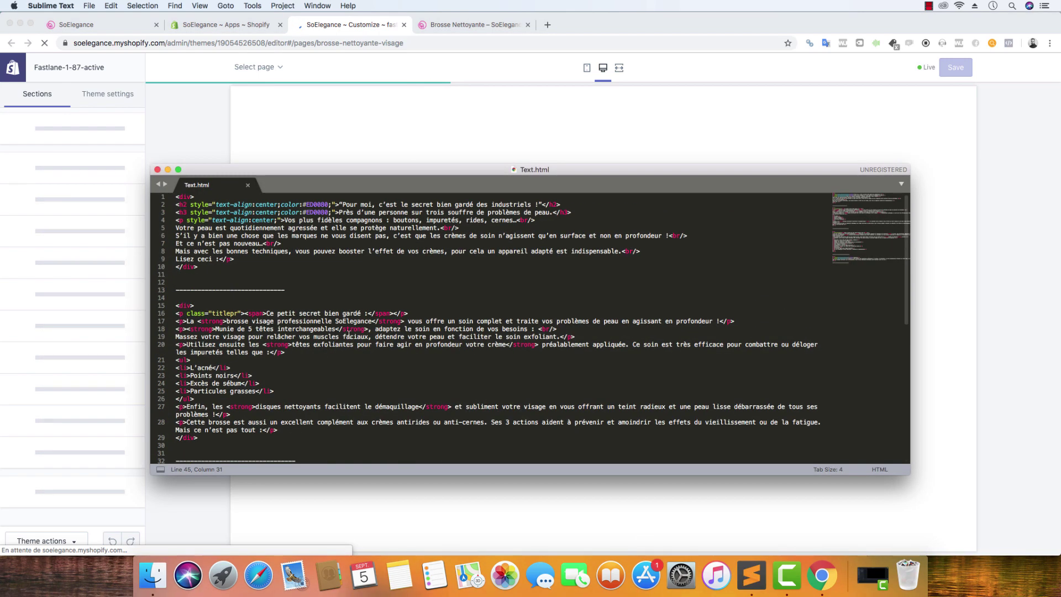
{"action": "scroll", "coordinate": [350, 326], "scroll_direction": "down", "scroll_amount": 5}
{"action": "scroll", "coordinate": [266, 288], "scroll_direction": "up", "scroll_amount": 5}
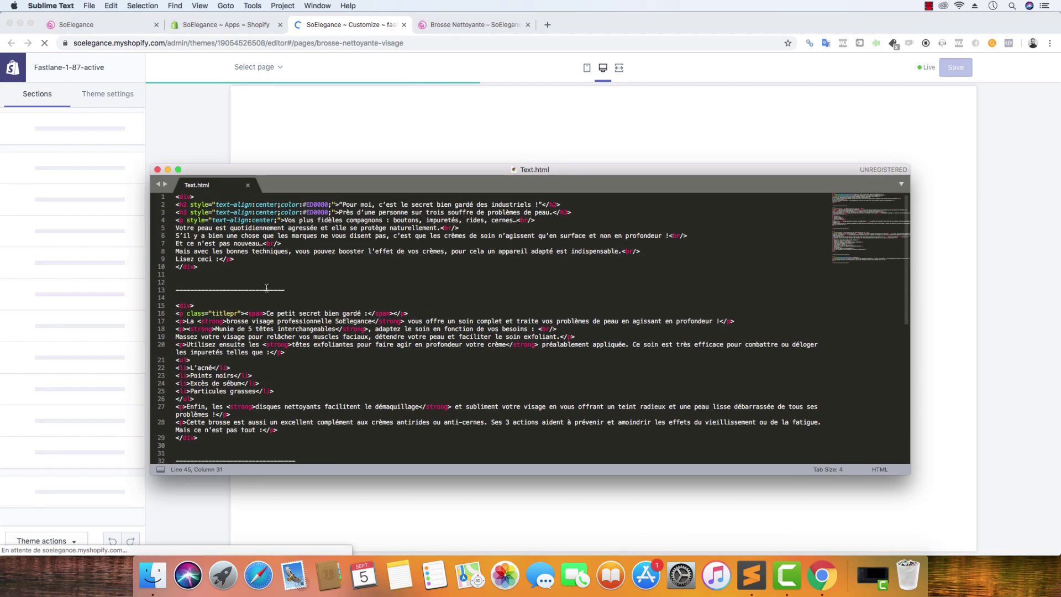
{"action": "left_click", "coordinate": [174, 196]}
{"action": "left_click", "coordinate": [187, 267]}
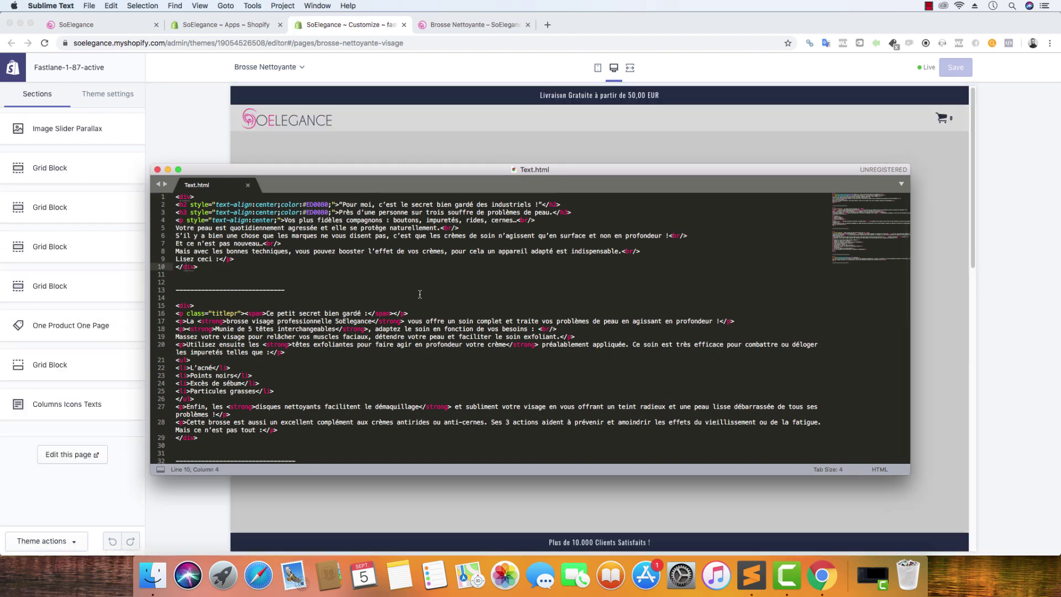
{"action": "scroll", "coordinate": [357, 344], "scroll_direction": "down", "scroll_amount": 3}
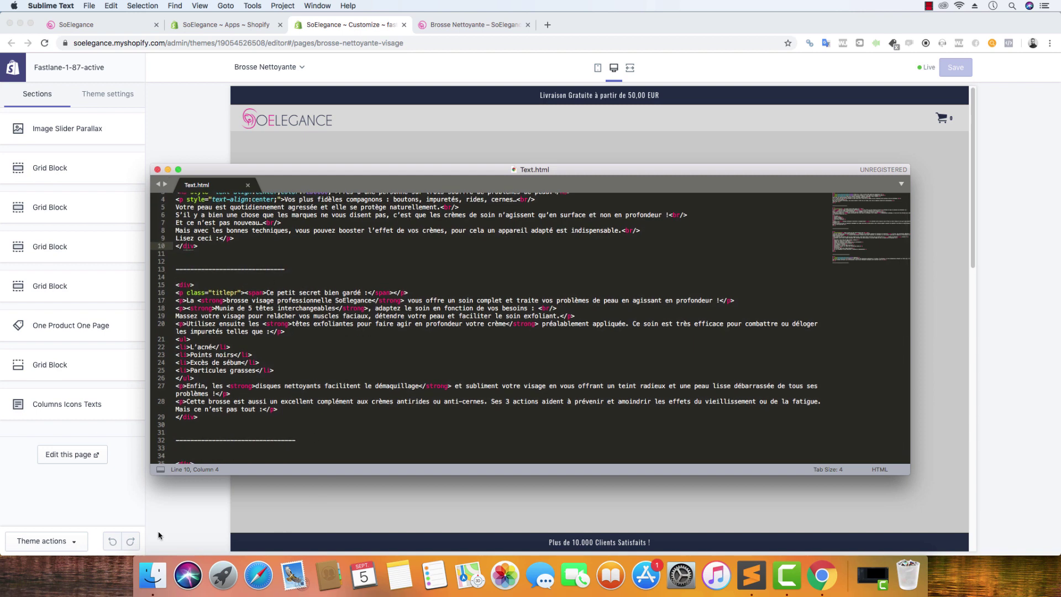
Step: Switch to Finder and look over the brosse-nettoyante images prepared for the page
{"action": "left_click", "coordinate": [154, 572]}
{"action": "left_click", "coordinate": [513, 153]}
{"action": "left_click", "coordinate": [575, 146]}
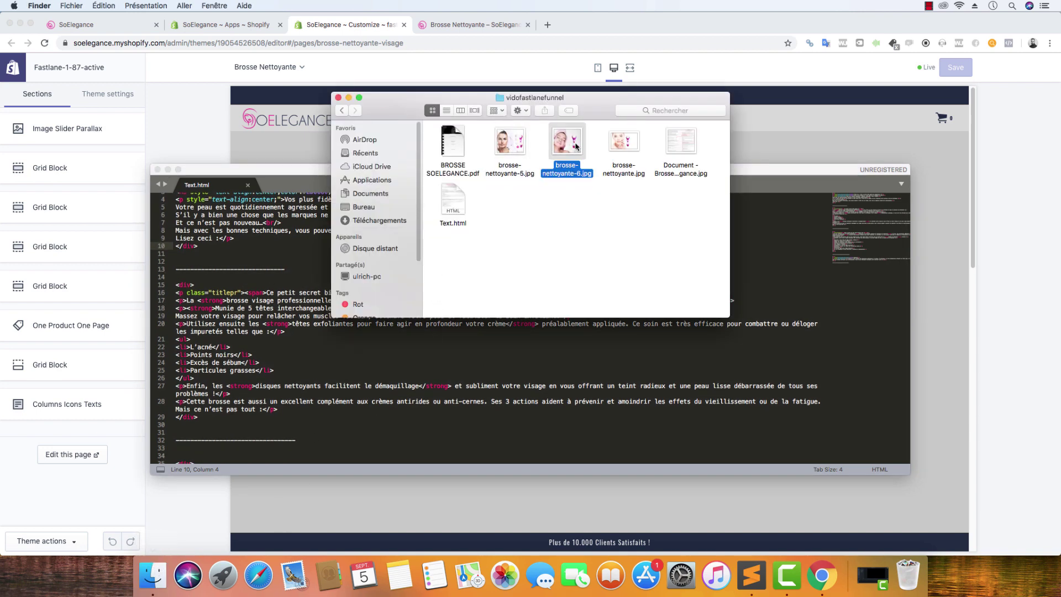
{"action": "left_click", "coordinate": [620, 146]}
Step: Open fastlane-specimen.myshopify.com in a new Chrome tab and examine the recommended image sizes of its Grid Block layouts
{"action": "left_click", "coordinate": [549, 25]}
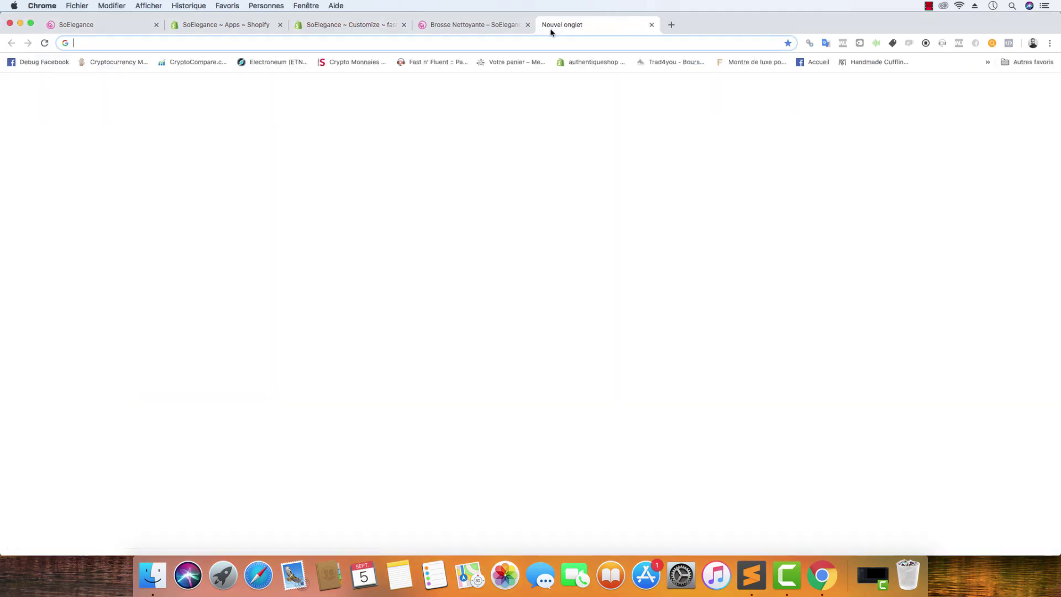
{"action": "type", "text": "fastlane-specimen.myshopify.com"}
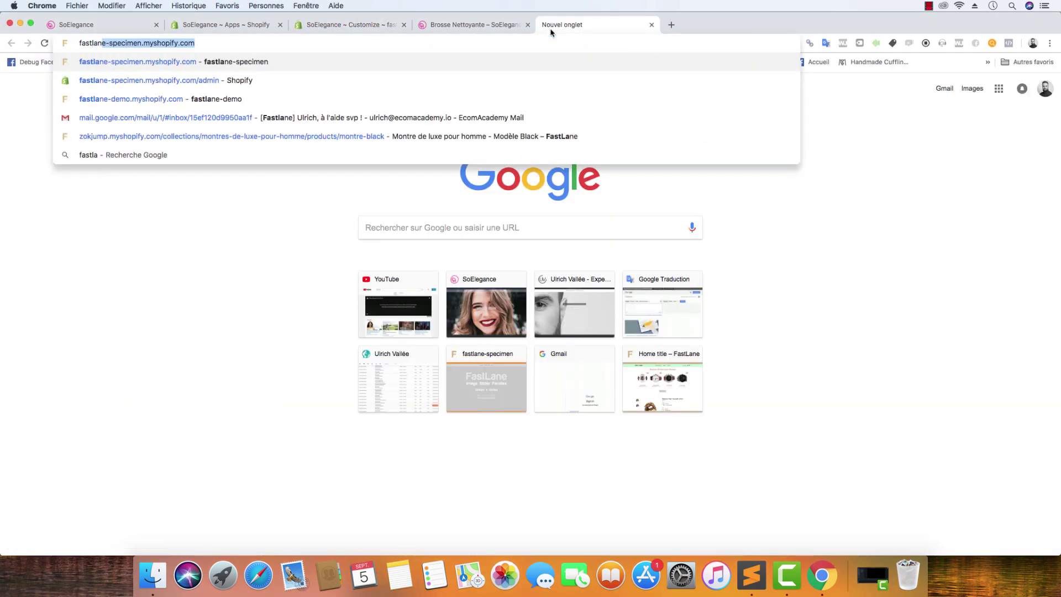
{"action": "key", "text": "Return"}
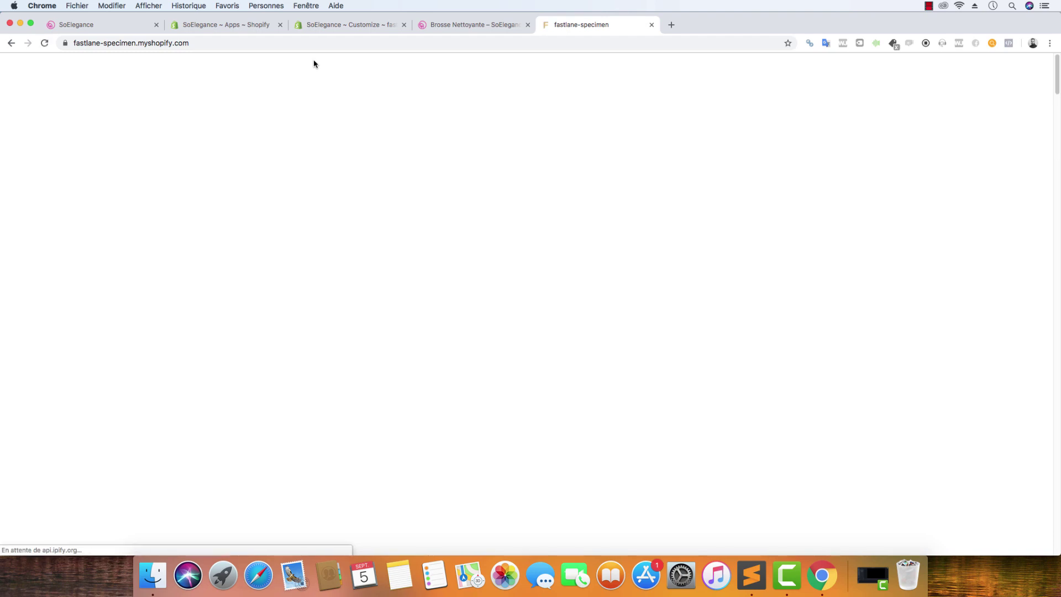
{"action": "scroll", "coordinate": [452, 217], "scroll_direction": "down", "scroll_amount": 10}
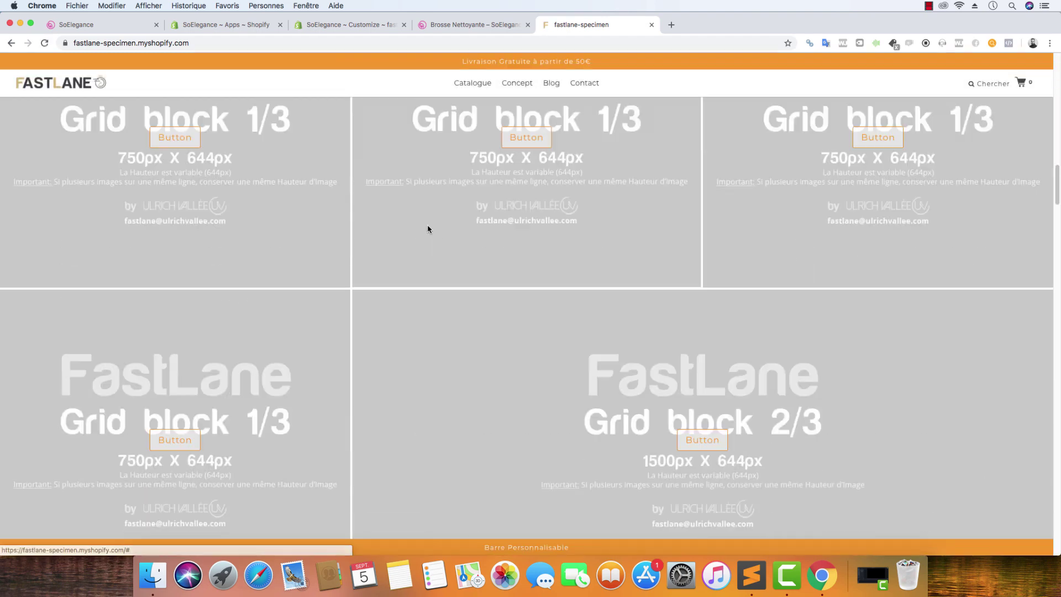
{"action": "scroll", "coordinate": [429, 230], "scroll_direction": "up", "scroll_amount": 5}
{"action": "scroll", "coordinate": [416, 235], "scroll_direction": "down", "scroll_amount": 3}
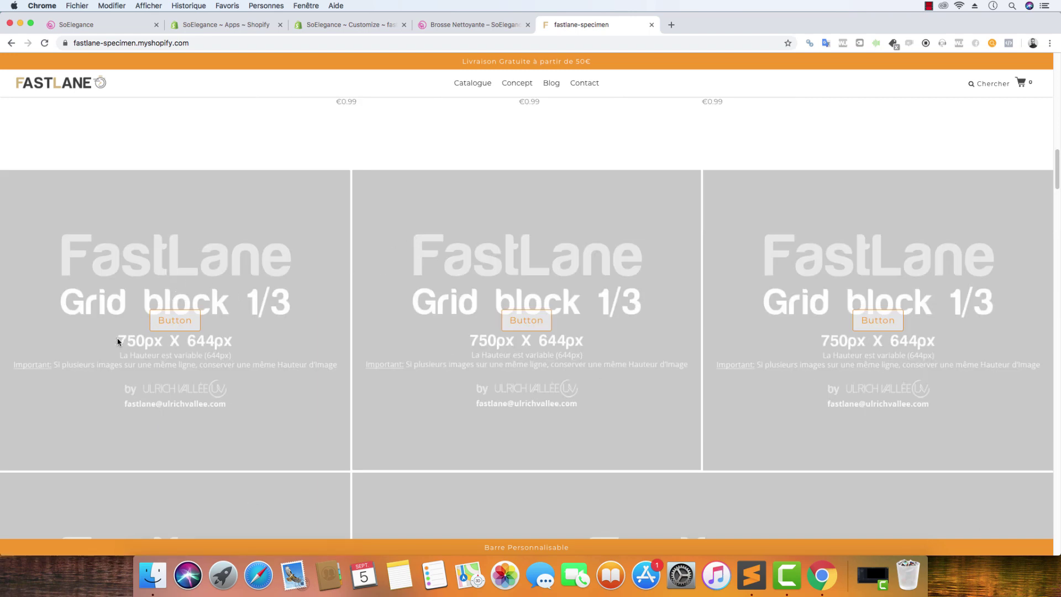
{"action": "scroll", "coordinate": [492, 301], "scroll_direction": "down", "scroll_amount": 10}
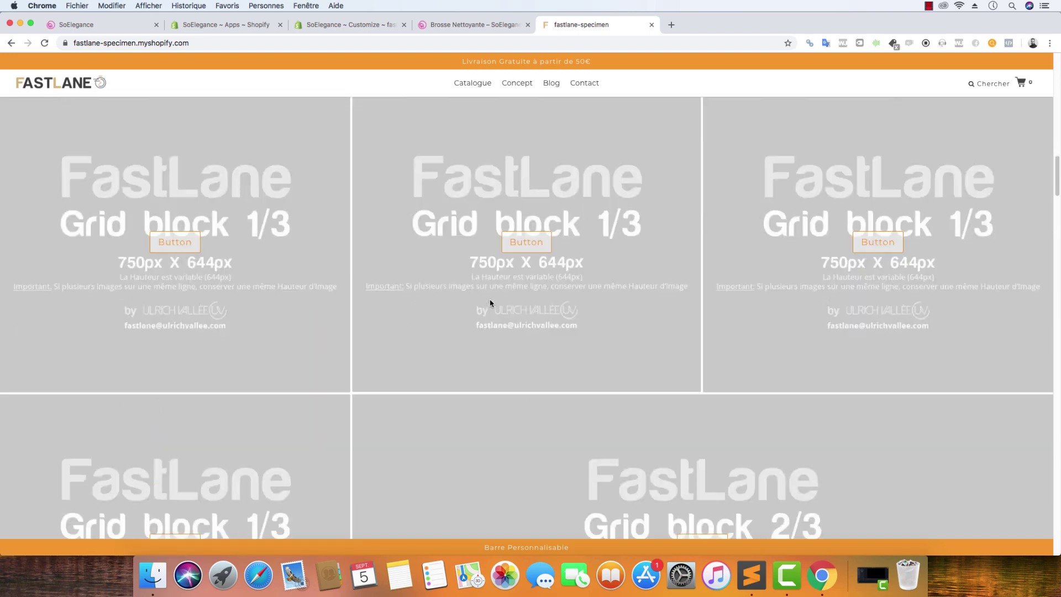
{"action": "scroll", "coordinate": [492, 300], "scroll_direction": "down", "scroll_amount": 20}
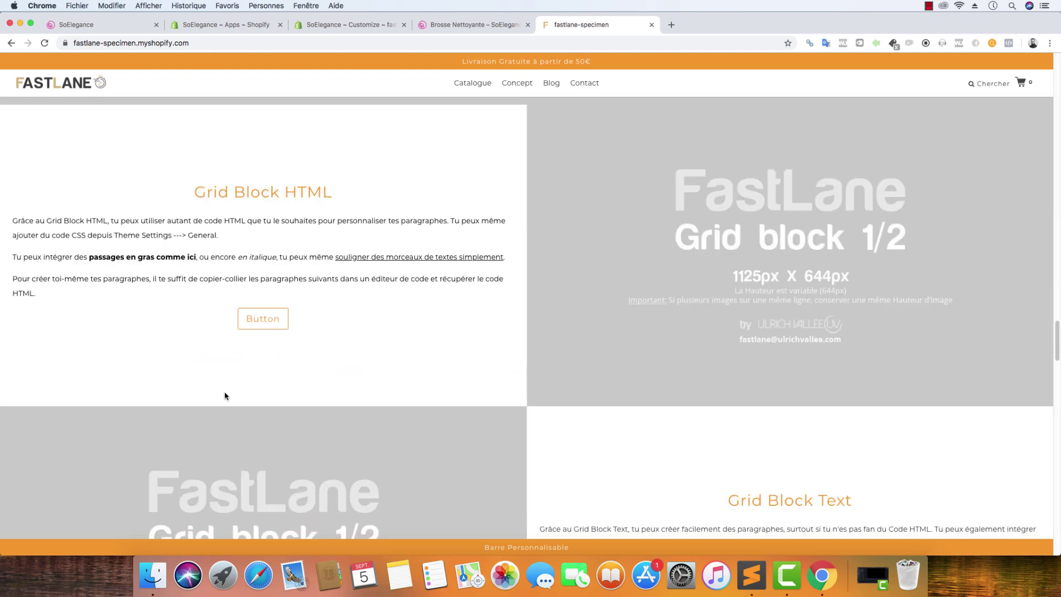
{"action": "scroll", "coordinate": [260, 390], "scroll_direction": "up", "scroll_amount": 1}
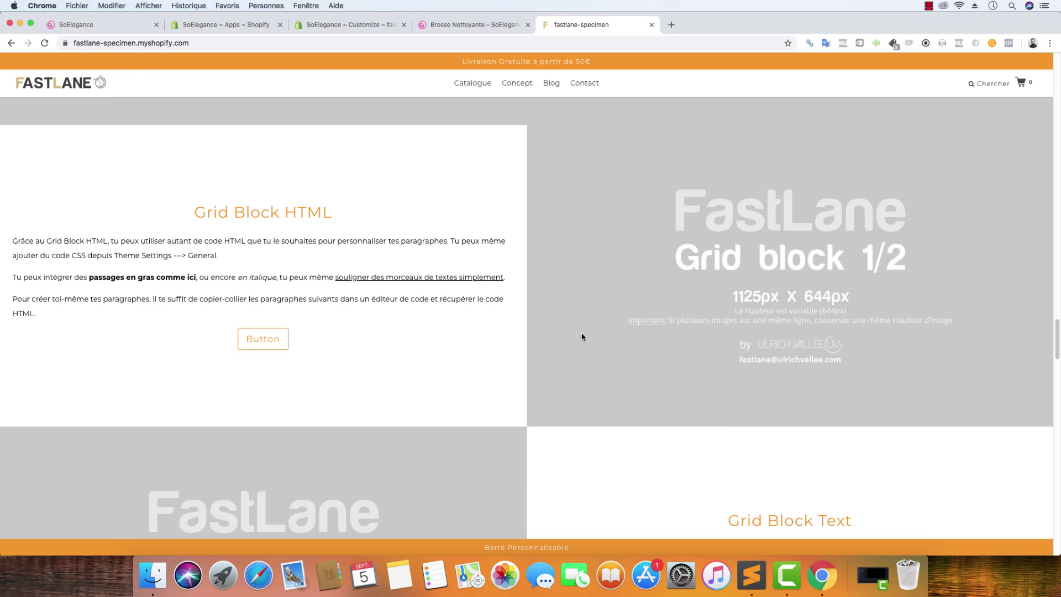
{"action": "scroll", "coordinate": [581, 336], "scroll_direction": "up", "scroll_amount": 2}
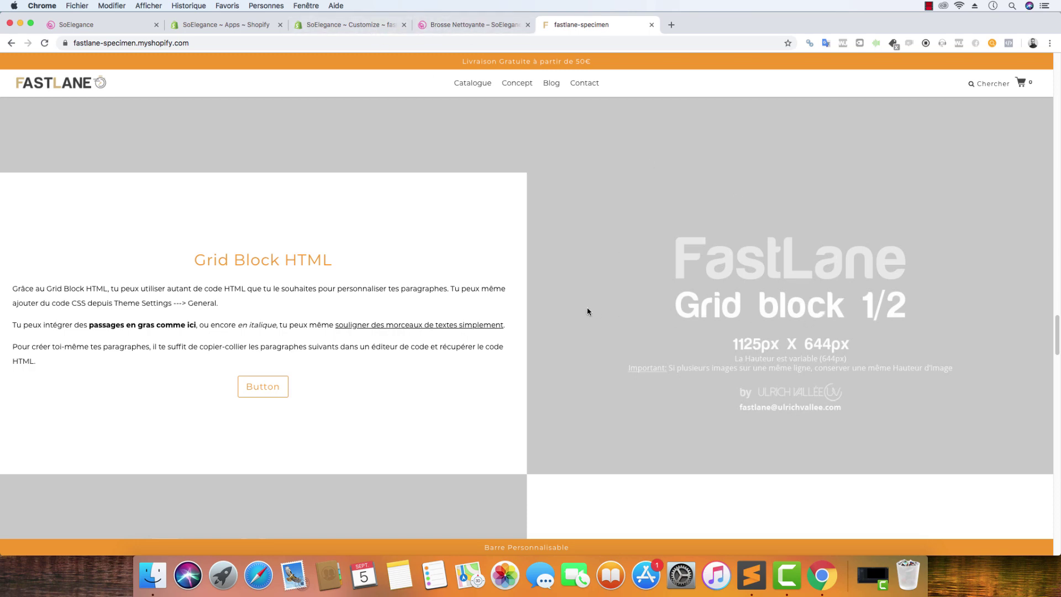
Step: Compare the specimen site's 1/3 and 2/3 image blocks, Main Image section, and Grid Block HTML and Text examples
{"action": "scroll", "coordinate": [587, 311], "scroll_direction": "down", "scroll_amount": 10}
{"action": "scroll", "coordinate": [554, 290], "scroll_direction": "up", "scroll_amount": 15}
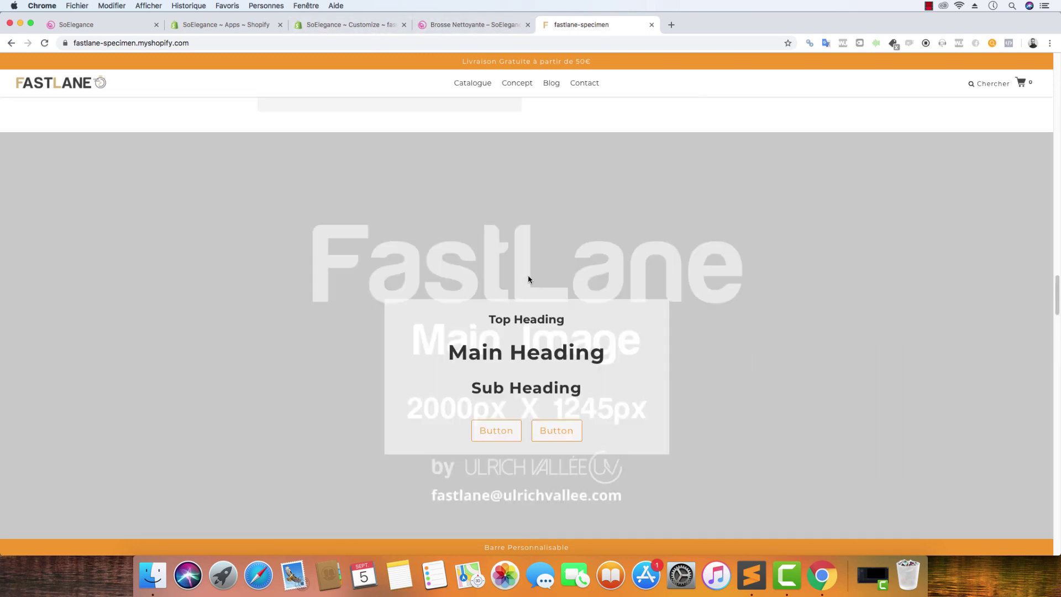
{"action": "scroll", "coordinate": [559, 298], "scroll_direction": "up", "scroll_amount": 20}
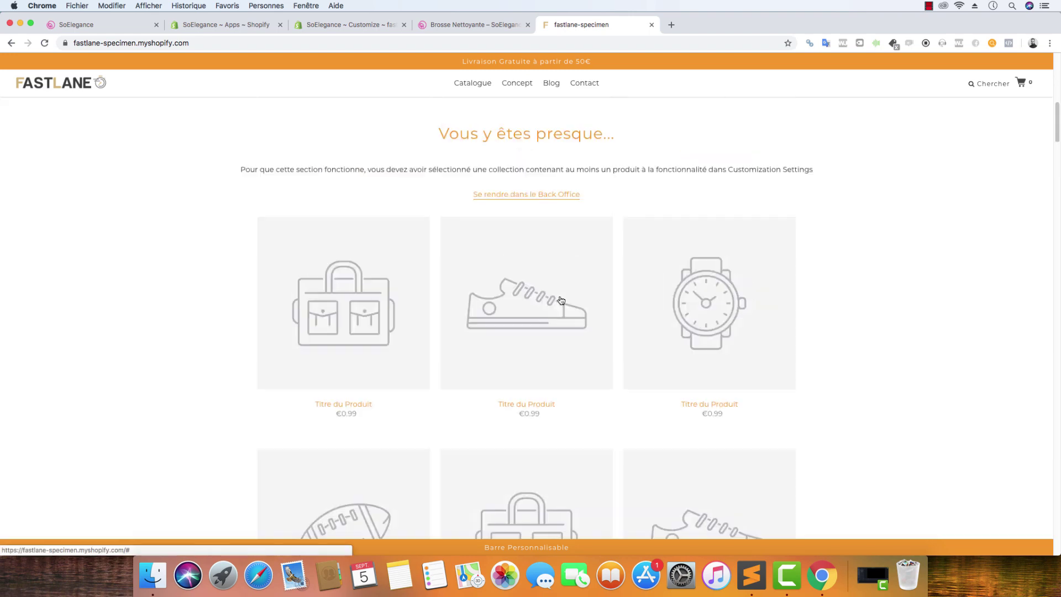
{"action": "scroll", "coordinate": [561, 300], "scroll_direction": "down", "scroll_amount": 15}
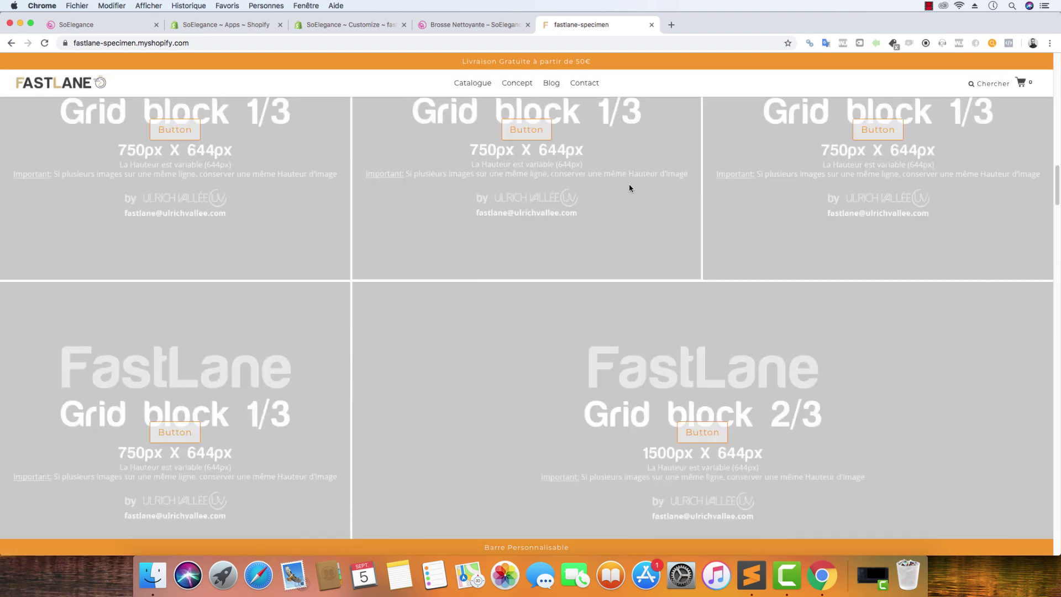
{"action": "scroll", "coordinate": [737, 280], "scroll_direction": "down", "scroll_amount": 15}
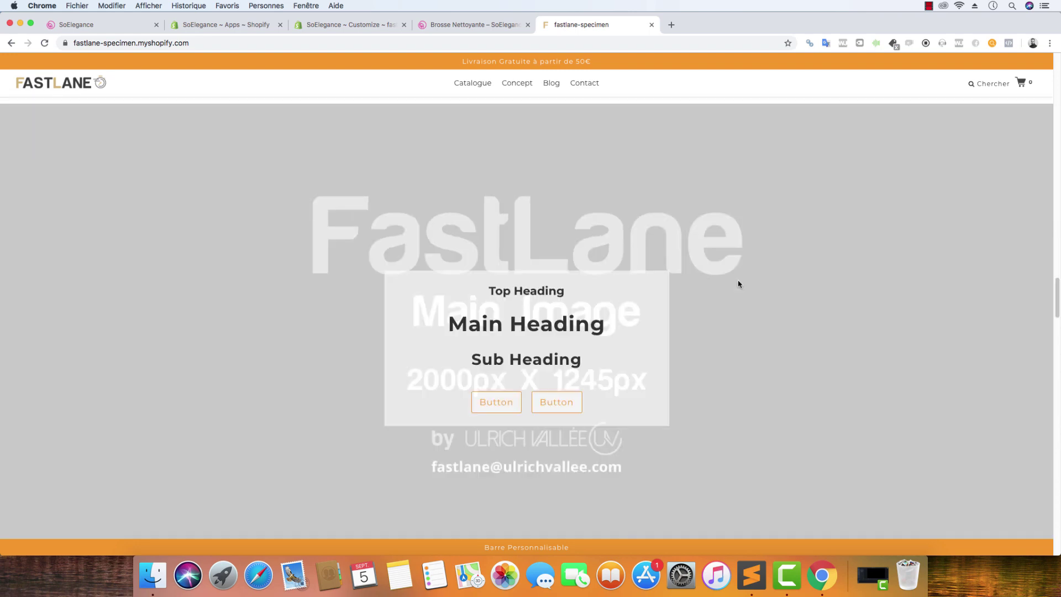
{"action": "scroll", "coordinate": [738, 285], "scroll_direction": "down", "scroll_amount": 10}
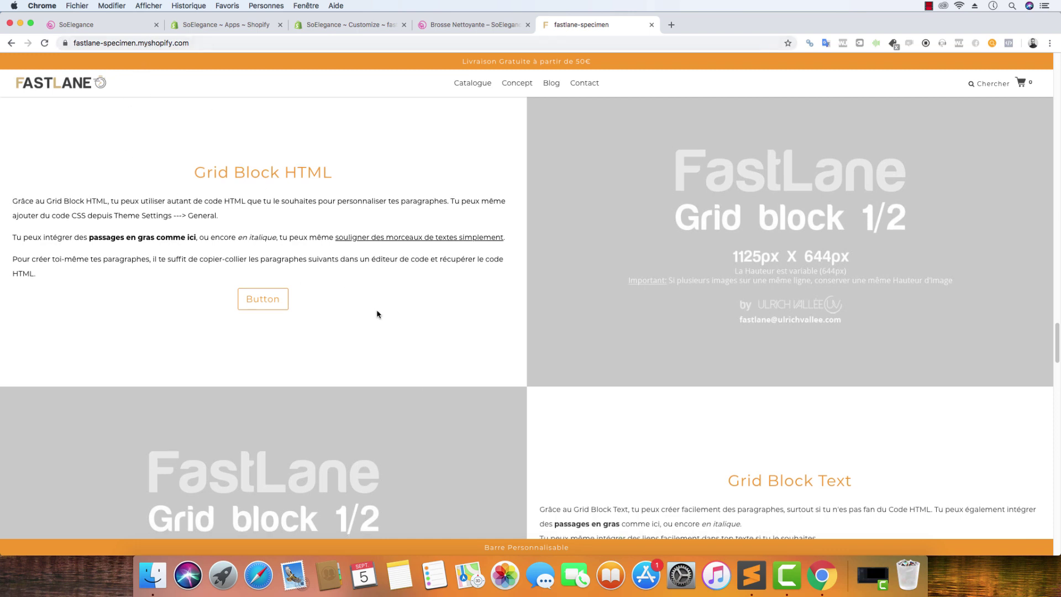
{"action": "scroll", "coordinate": [376, 313], "scroll_direction": "down", "scroll_amount": 1}
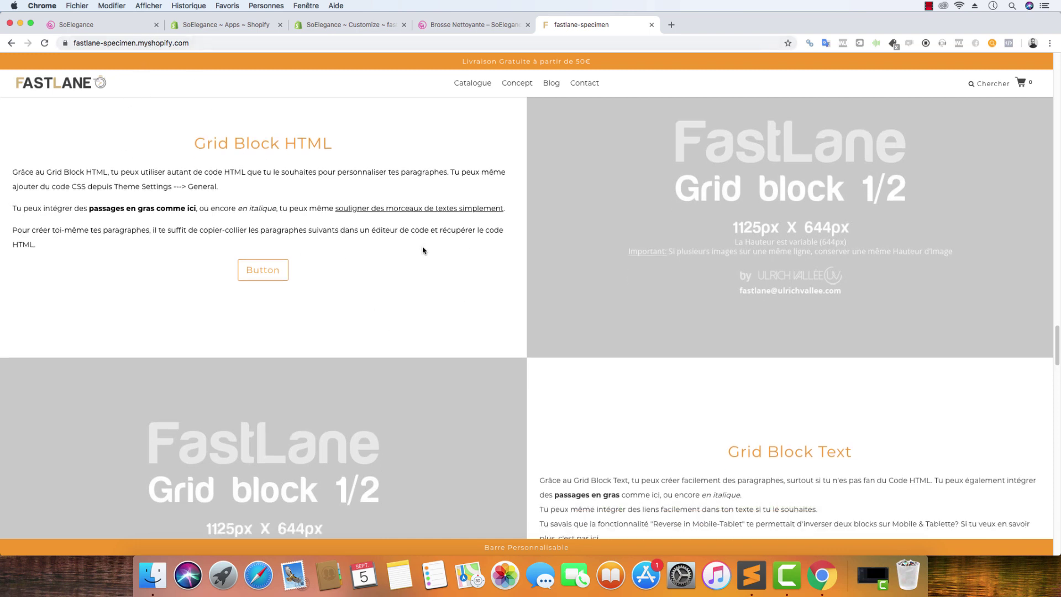
Step: In the Shopify theme editor, upload brosse-nettoyante.jpg from the vidofastlanefunnel folder as the Image Slider Parallax section's image
{"action": "left_click", "coordinate": [352, 26]}
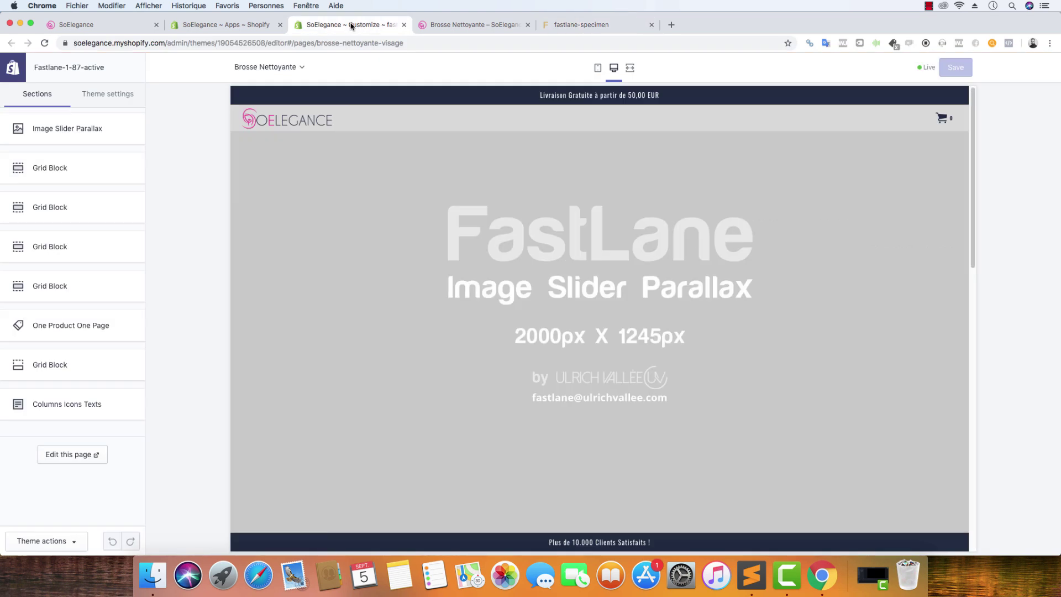
{"action": "left_click", "coordinate": [102, 129]}
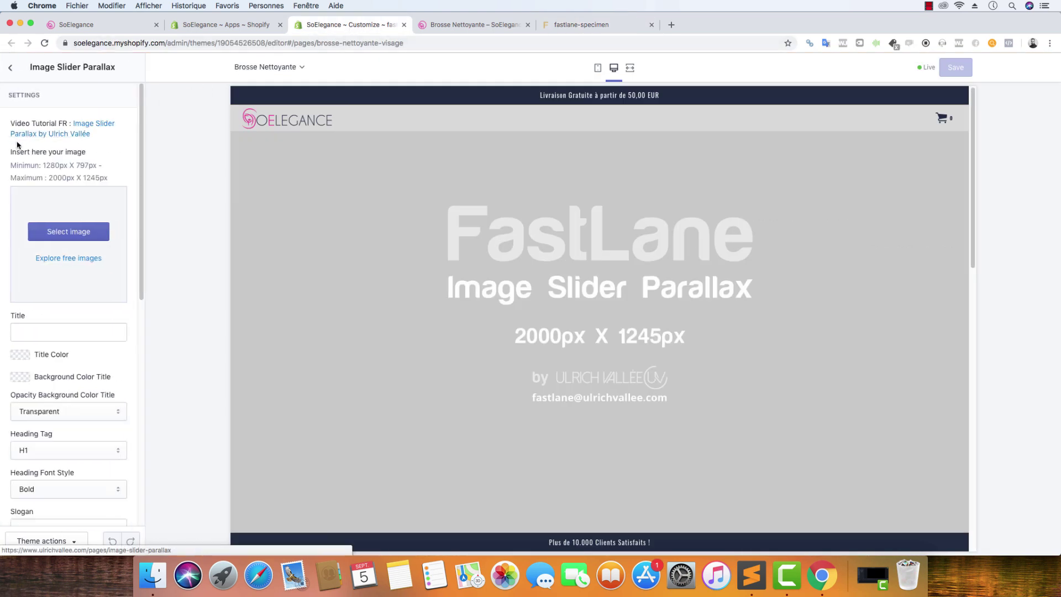
{"action": "left_click", "coordinate": [80, 234]}
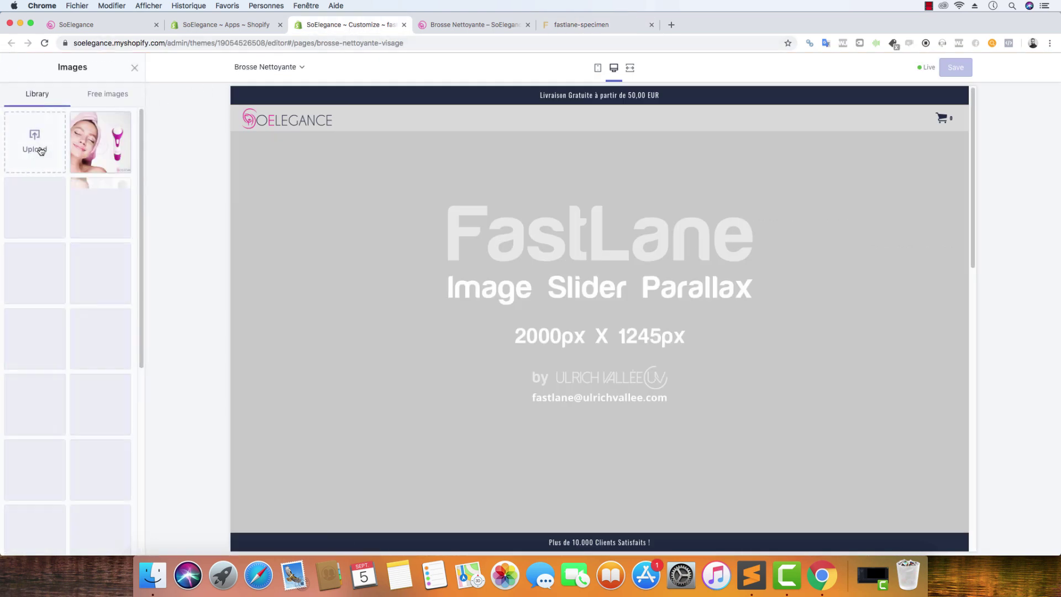
{"action": "left_click", "coordinate": [35, 138]}
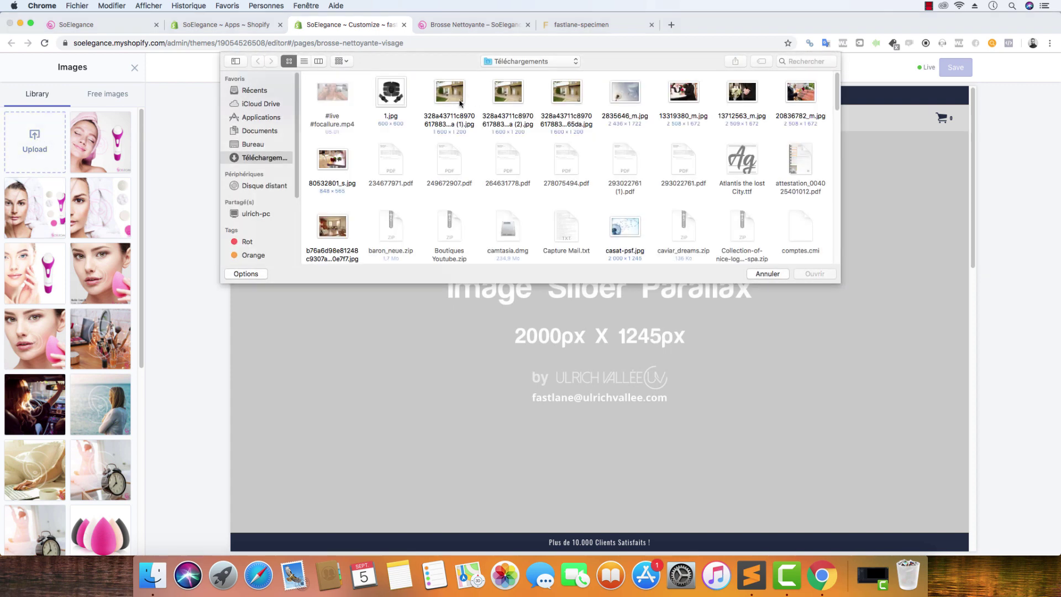
{"action": "left_click", "coordinate": [286, 144]}
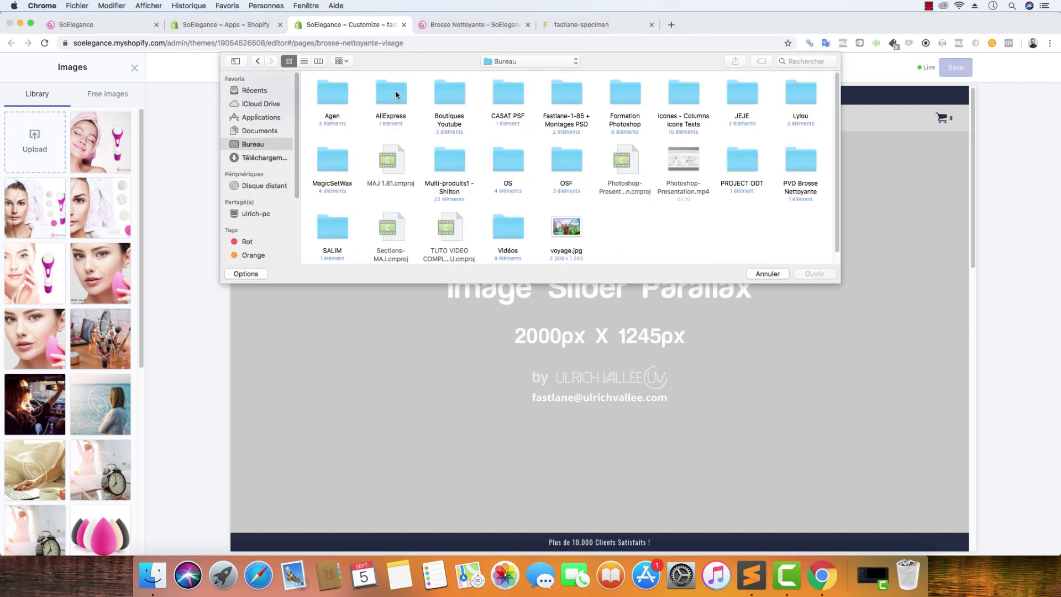
{"action": "double_click", "coordinate": [801, 160]}
{"action": "left_click", "coordinate": [339, 97]}
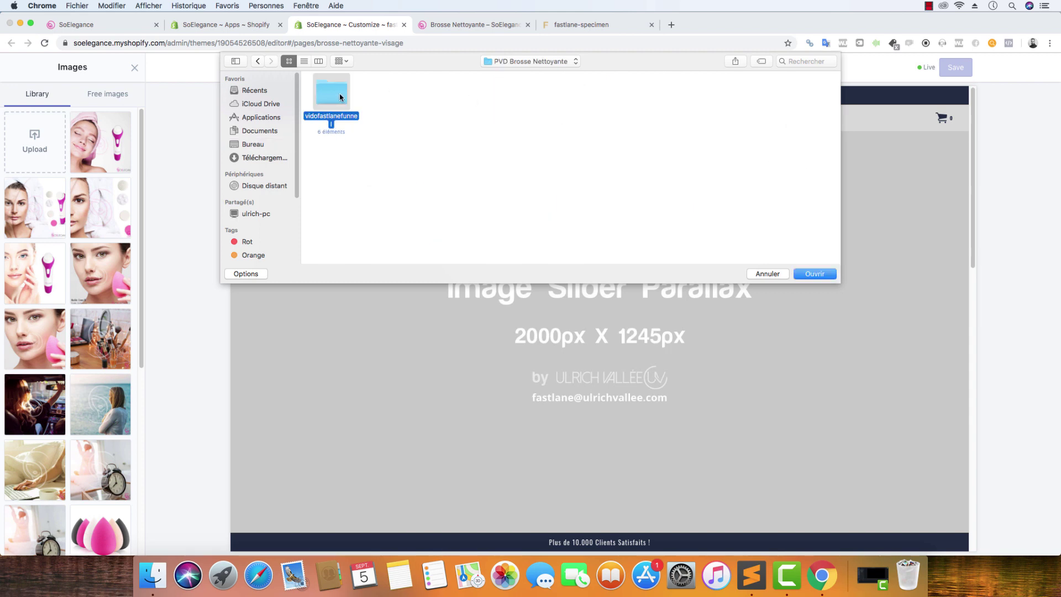
{"action": "double_click", "coordinate": [339, 97]}
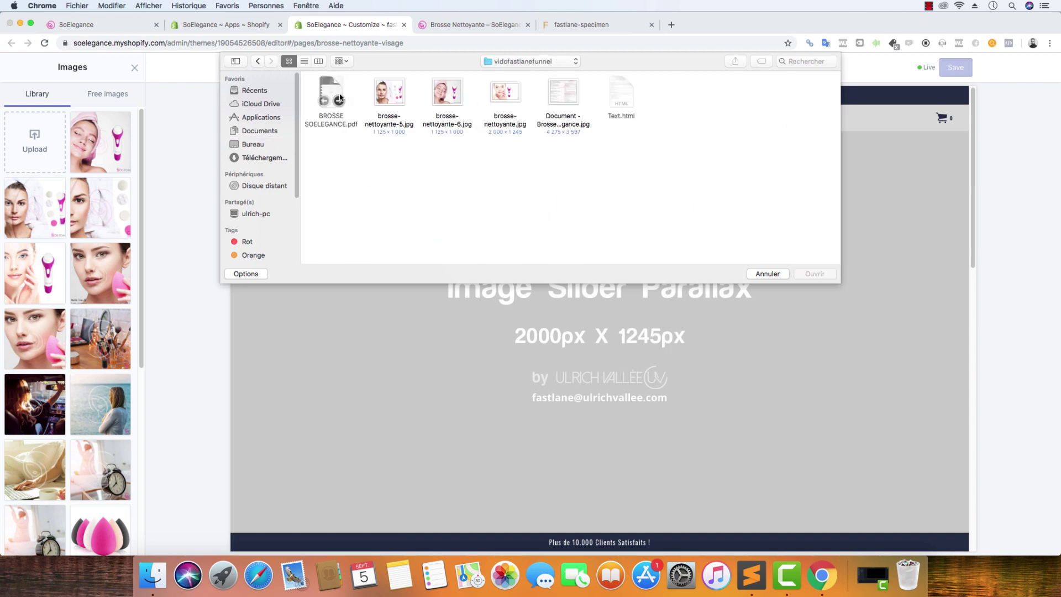
{"action": "left_click", "coordinate": [528, 95]}
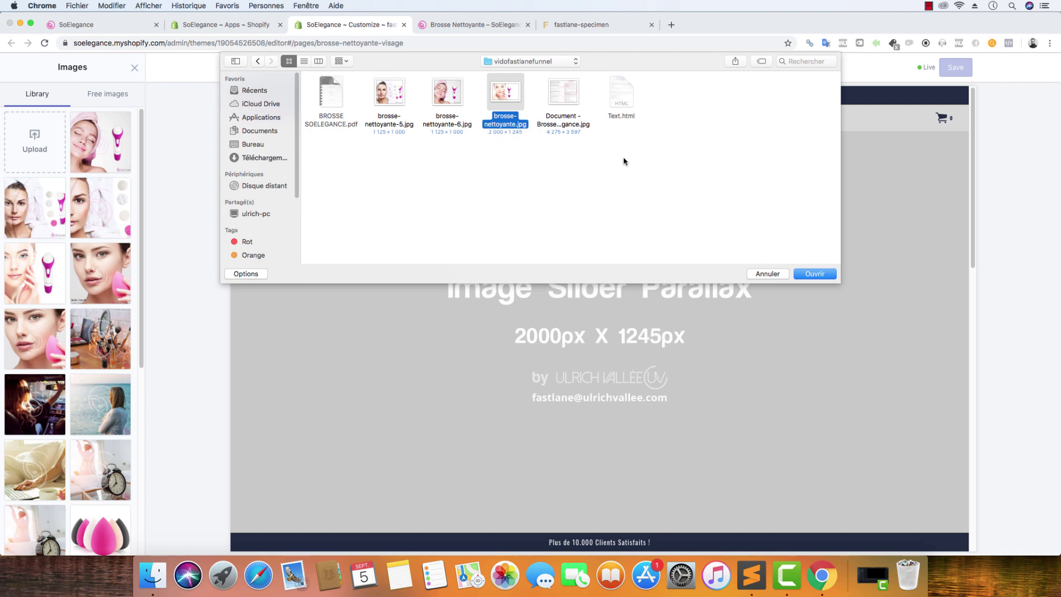
{"action": "left_click", "coordinate": [816, 275]}
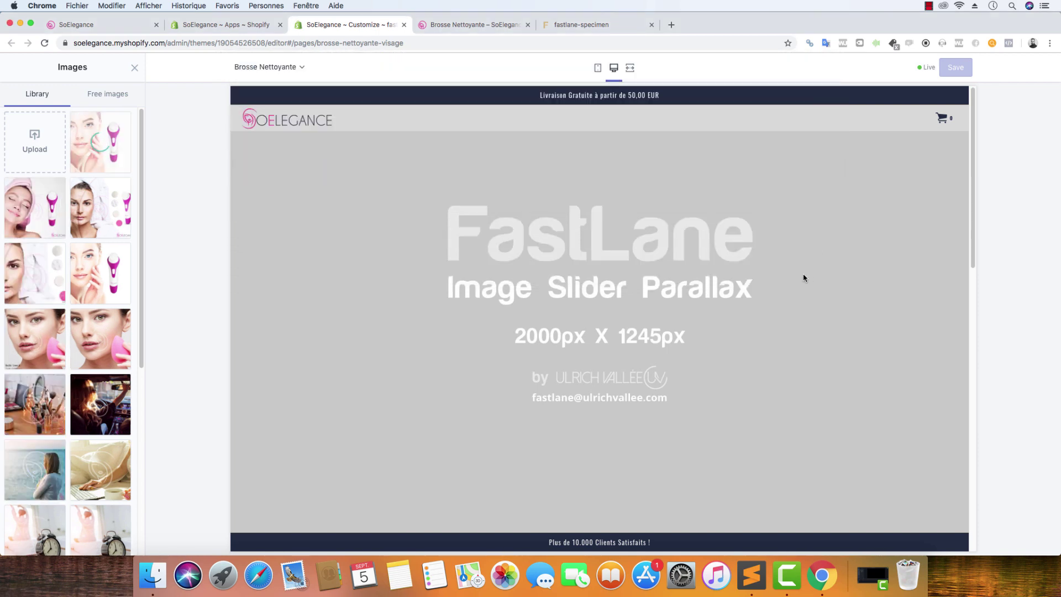
Step: Review the finished Brosse Nettoyante reference page and apply the uploaded image to the Image Slider Parallax section in the theme editor
{"action": "left_click", "coordinate": [478, 25]}
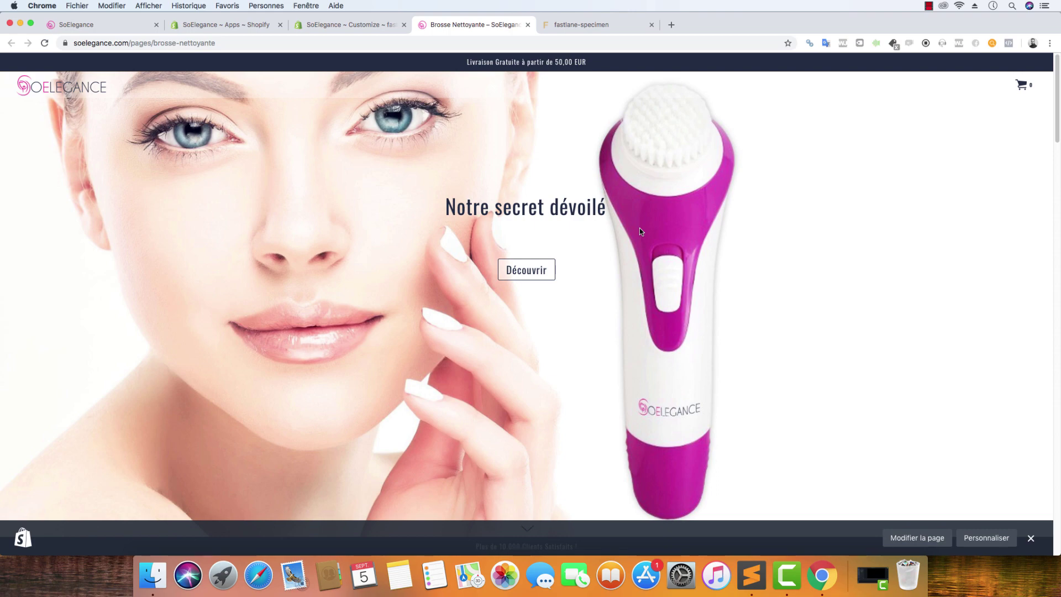
{"action": "scroll", "coordinate": [497, 308], "scroll_direction": "down", "scroll_amount": 15}
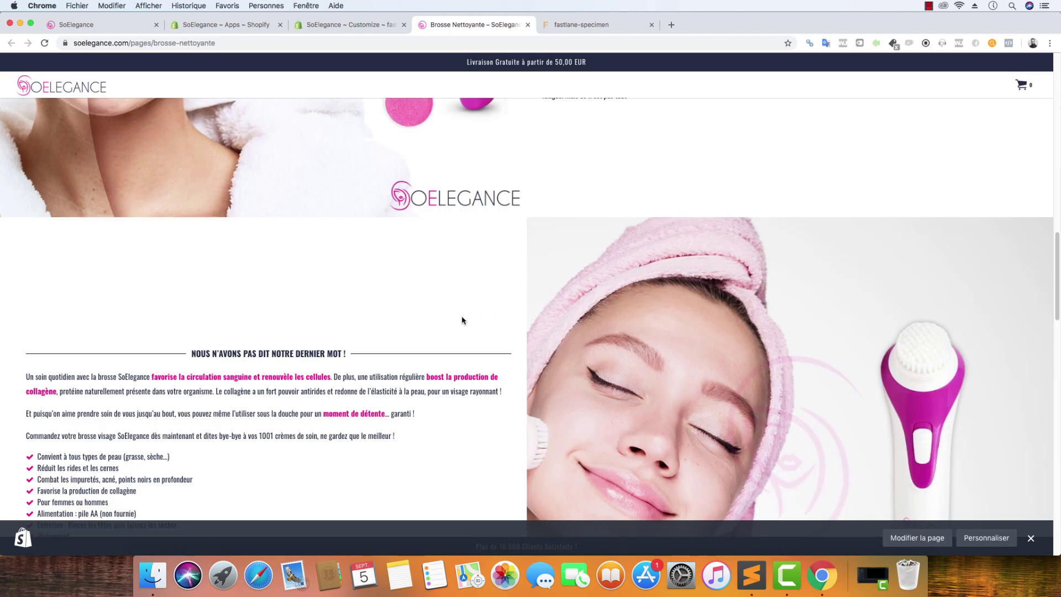
{"action": "scroll", "coordinate": [462, 320], "scroll_direction": "down", "scroll_amount": 4}
{"action": "scroll", "coordinate": [446, 337], "scroll_direction": "down", "scroll_amount": 2}
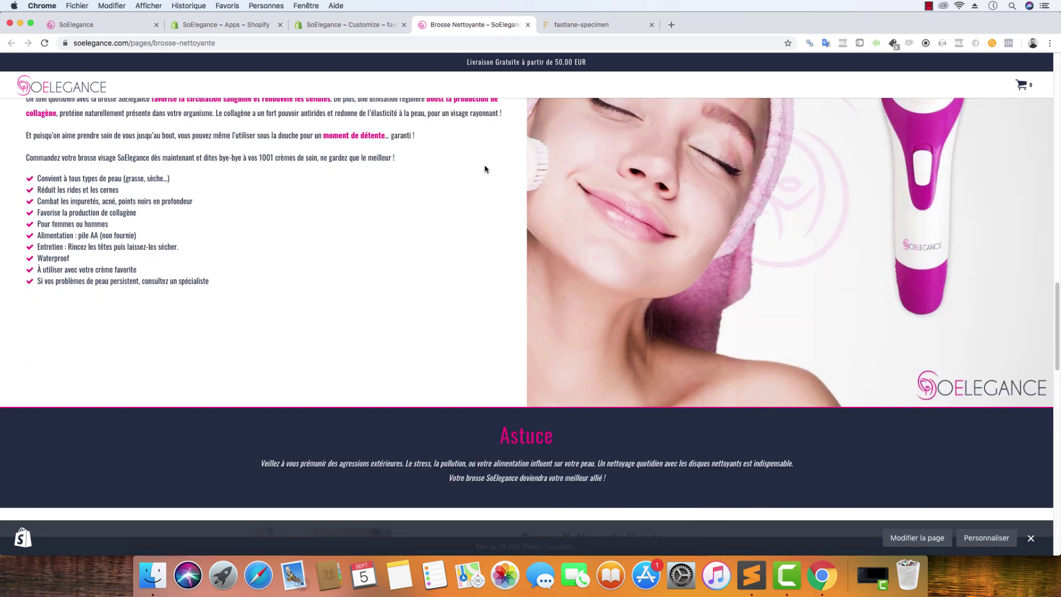
{"action": "left_click", "coordinate": [359, 26]}
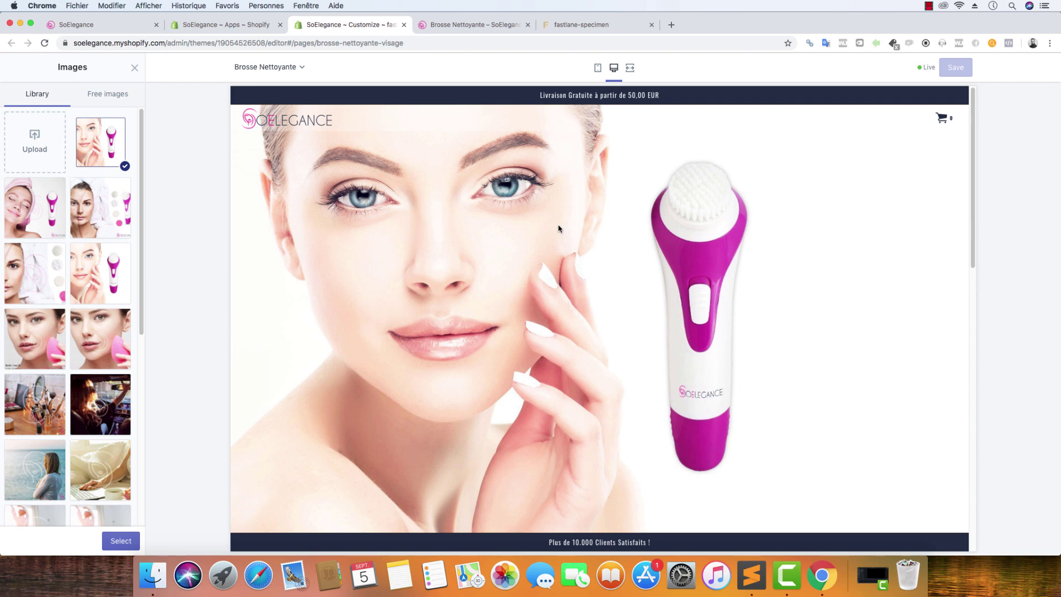
{"action": "left_click", "coordinate": [127, 540]}
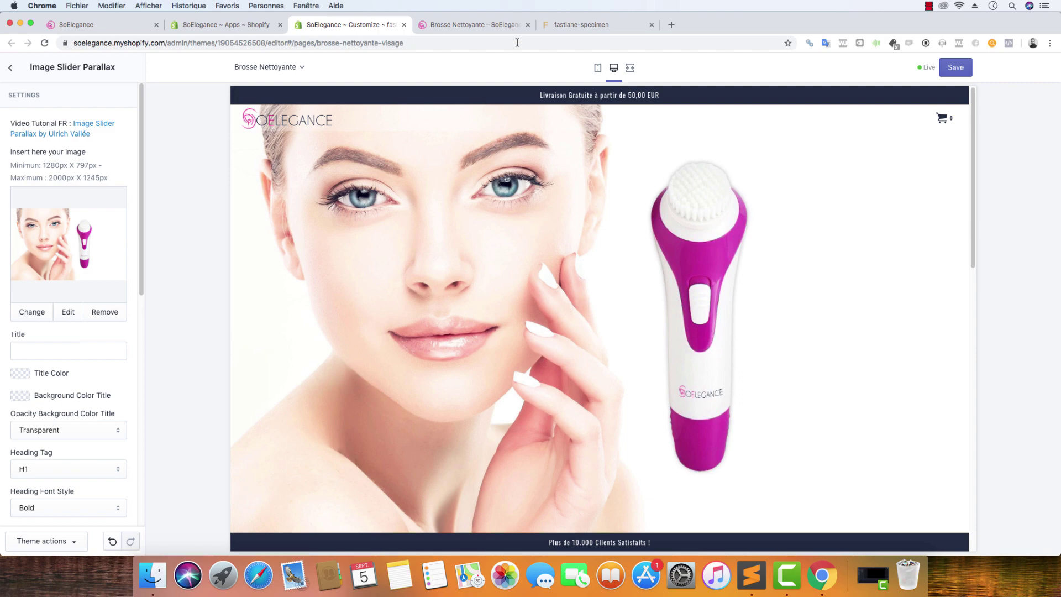
Step: Copy the heading "Notre secret dévoilé" from the finished reference page into the Image Slider Parallax title
{"action": "left_click", "coordinate": [579, 27]}
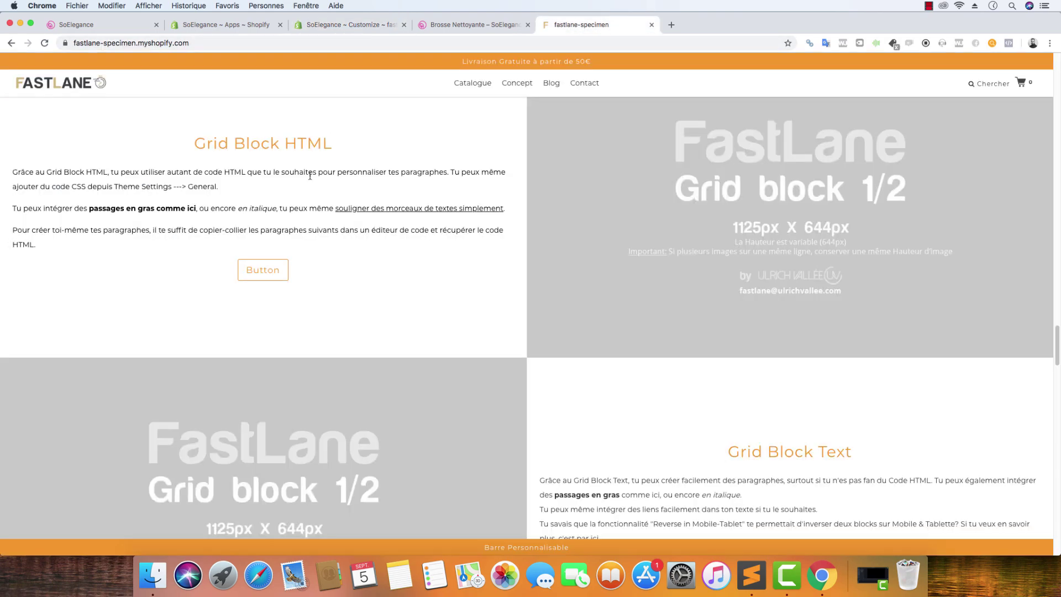
{"action": "left_click", "coordinate": [470, 25]}
{"action": "left_click", "coordinate": [349, 25]}
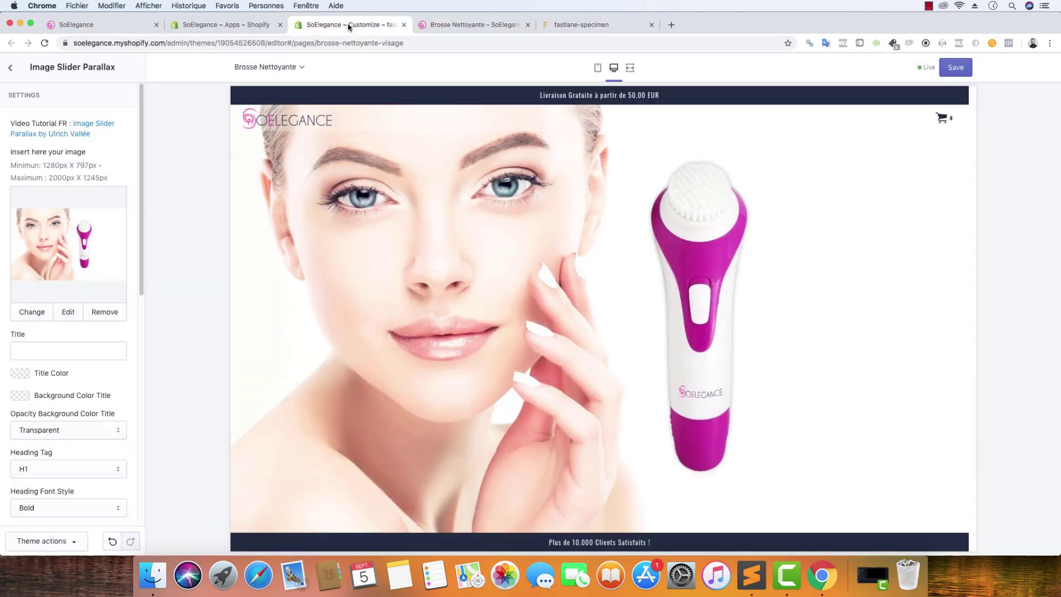
{"action": "left_click", "coordinate": [470, 25]}
{"action": "scroll", "coordinate": [501, 141], "scroll_direction": "up", "scroll_amount": 10}
{"action": "scroll", "coordinate": [500, 141], "scroll_direction": "up", "scroll_amount": 5}
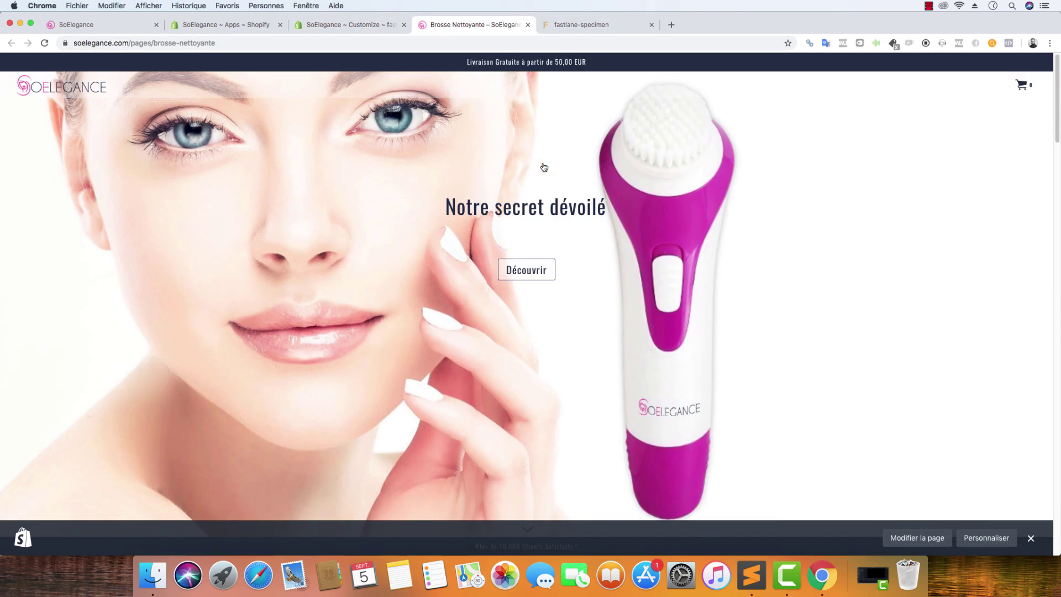
{"action": "left_click_drag", "start_coordinate": [617, 201], "coordinate": [440, 214]}
{"action": "key", "text": "super+c"}
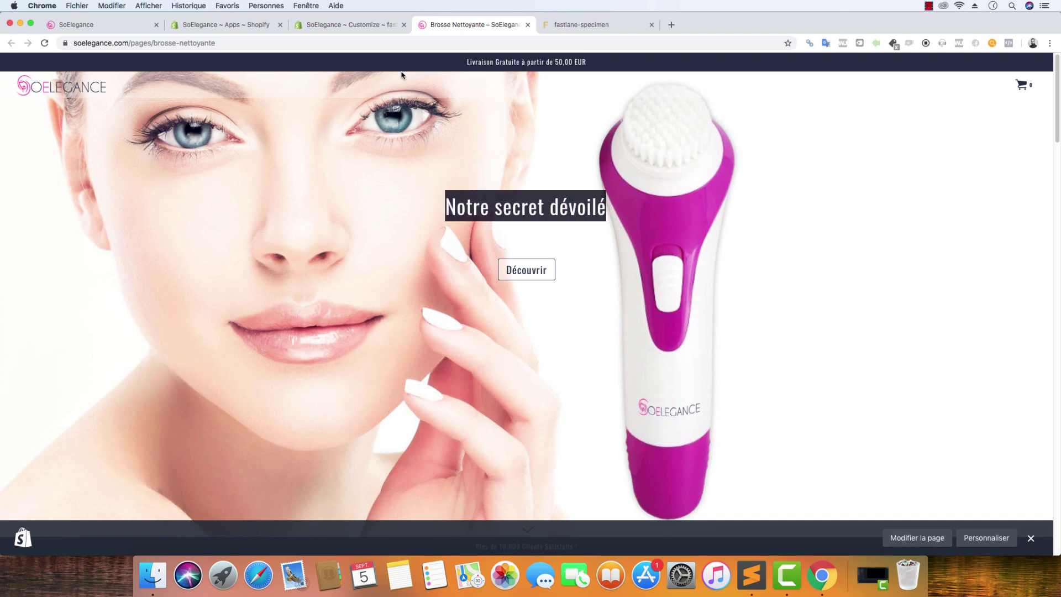
{"action": "left_click", "coordinate": [354, 25]}
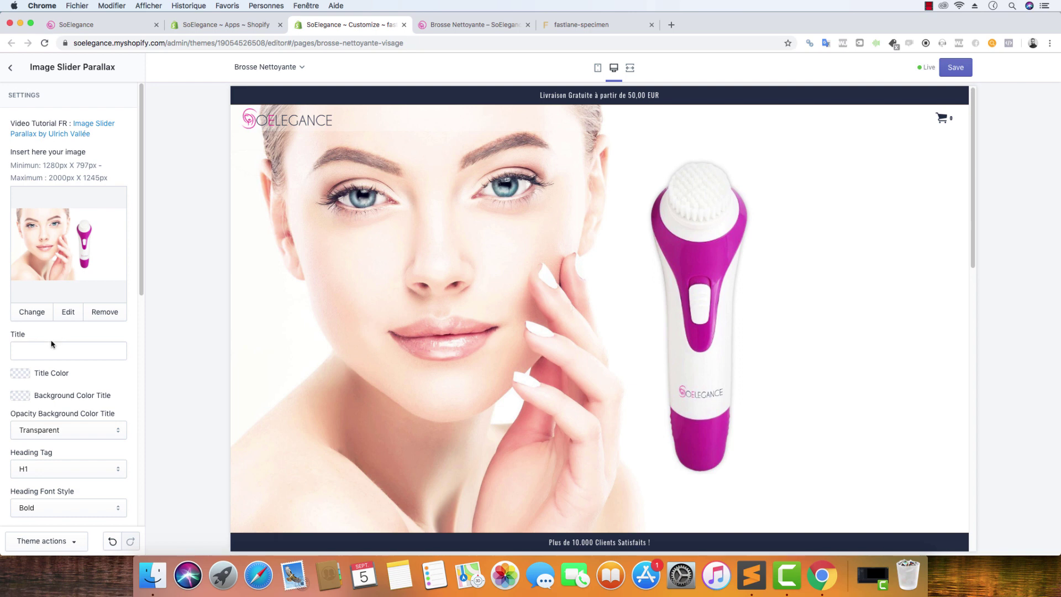
{"action": "left_click", "coordinate": [75, 356]}
{"action": "key", "text": "super+v"}
Step: Set the slider's title color to the theme's dark navy and its heading font style to Lighter
{"action": "left_click", "coordinate": [20, 374]}
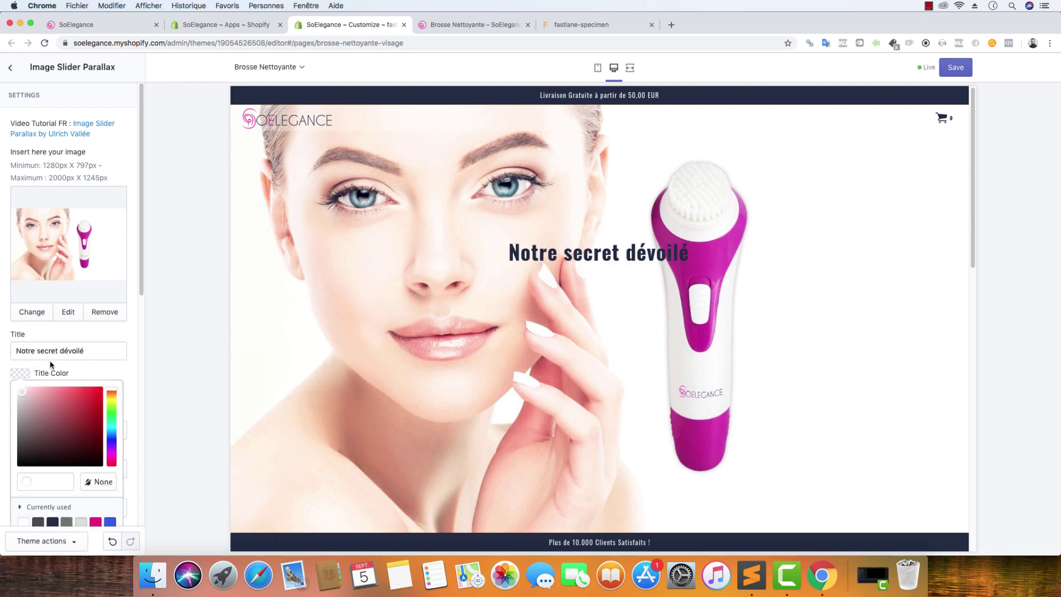
{"action": "scroll", "coordinate": [49, 373], "scroll_direction": "down", "scroll_amount": 5}
{"action": "left_click", "coordinate": [52, 383]}
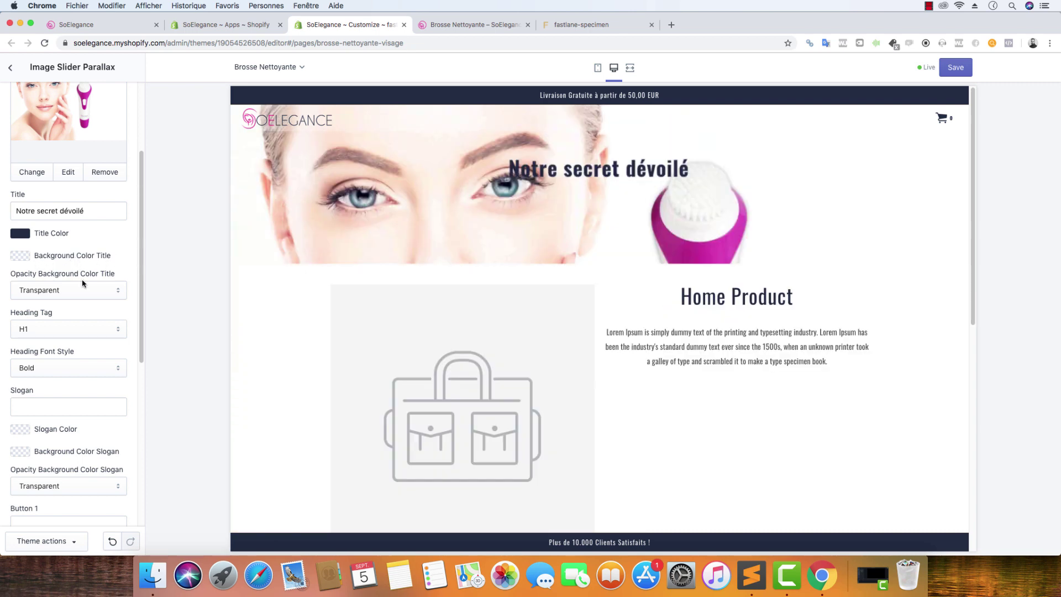
{"action": "left_click", "coordinate": [56, 367]}
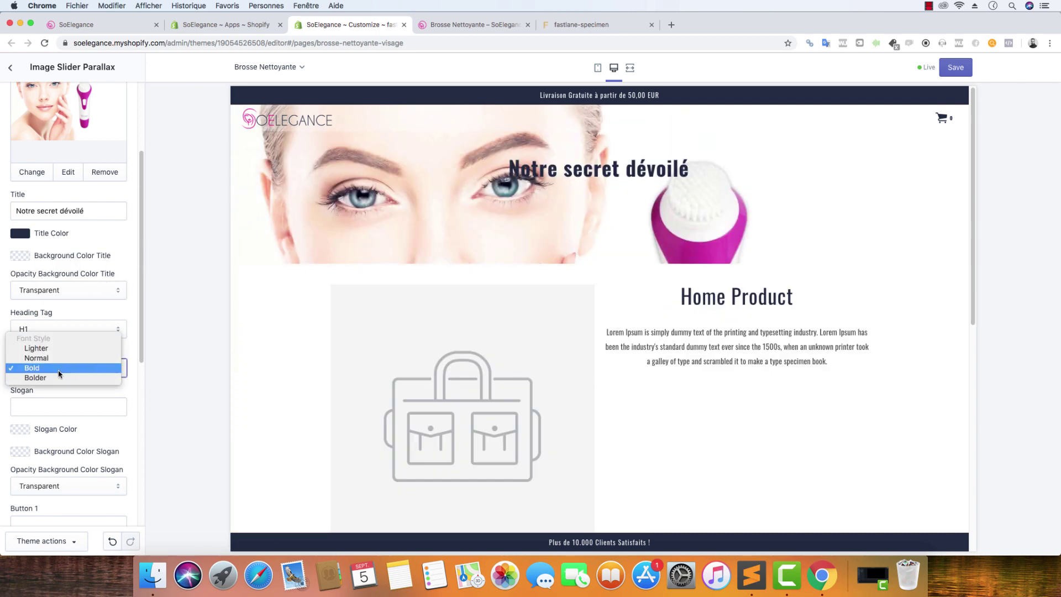
{"action": "left_click", "coordinate": [113, 309]}
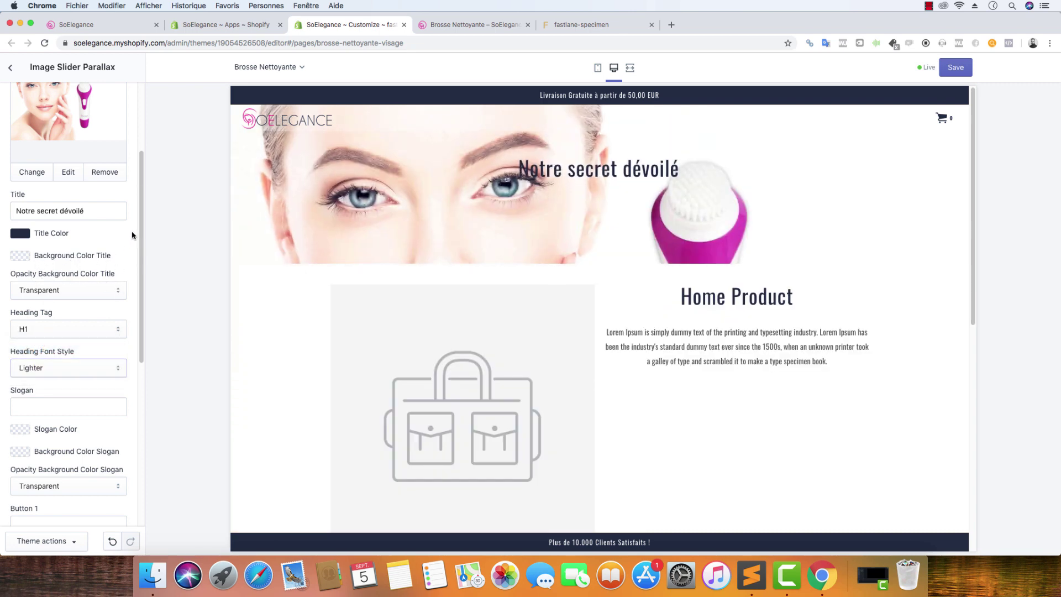
Step: Label the slider's first button "Découvrir" and set its link to "#"
{"action": "scroll", "coordinate": [103, 371], "scroll_direction": "down", "scroll_amount": 5}
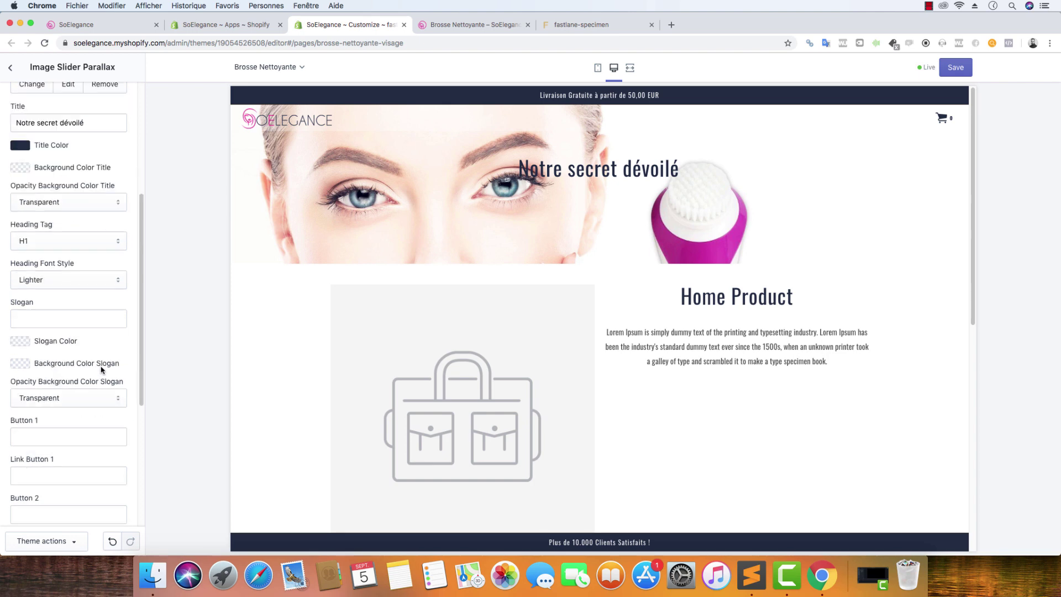
{"action": "left_click", "coordinate": [75, 407]}
{"action": "left_click", "coordinate": [79, 360]}
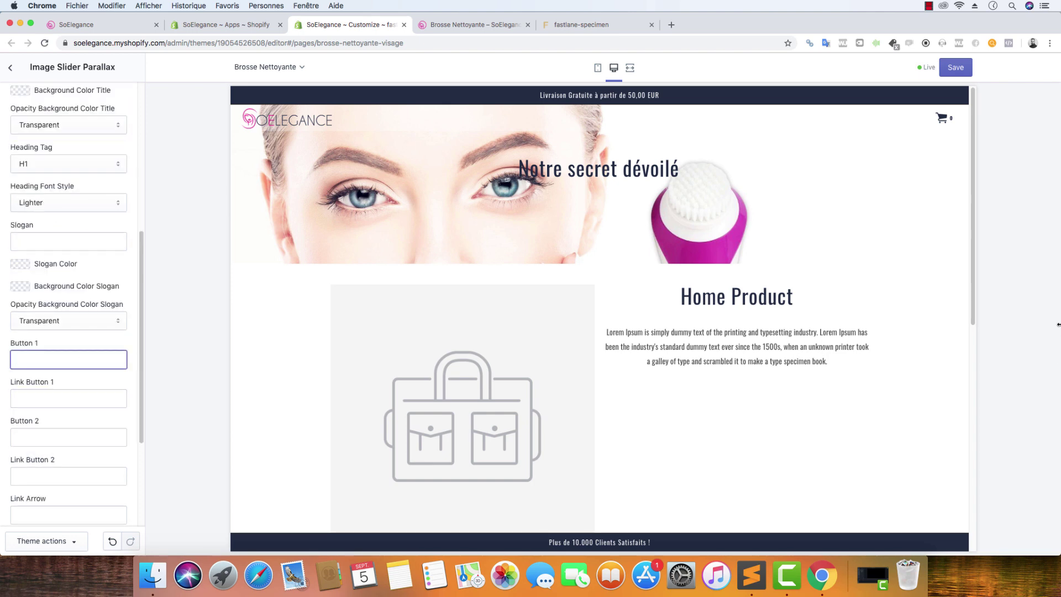
{"action": "type", "text": "Découvrir"}
{"action": "left_click", "coordinate": [130, 333]}
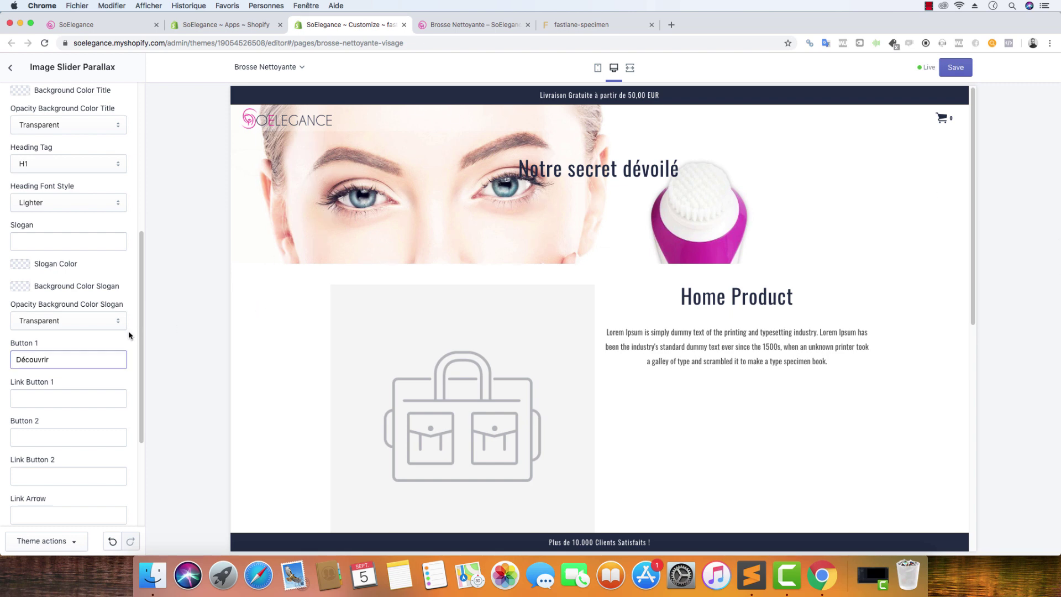
{"action": "left_click", "coordinate": [104, 397]}
{"action": "type", "text": "#"}
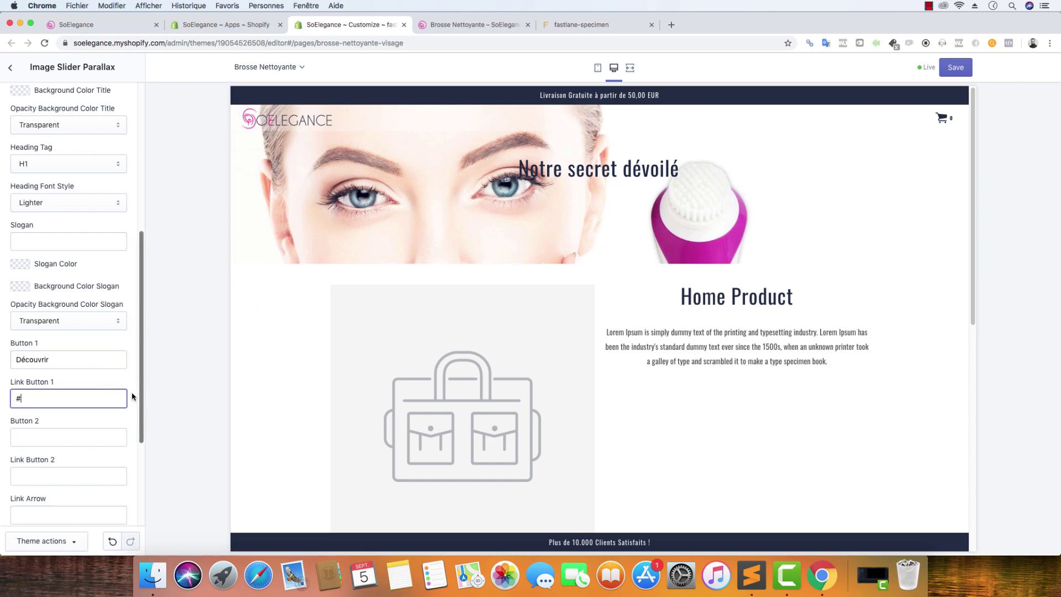
Step: Set the slider's arrow link to "#" and the arrow color to dark navy #212C43
{"action": "scroll", "coordinate": [132, 396], "scroll_direction": "down", "scroll_amount": 5}
{"action": "left_click", "coordinate": [43, 348]}
{"action": "type", "text": "#"}
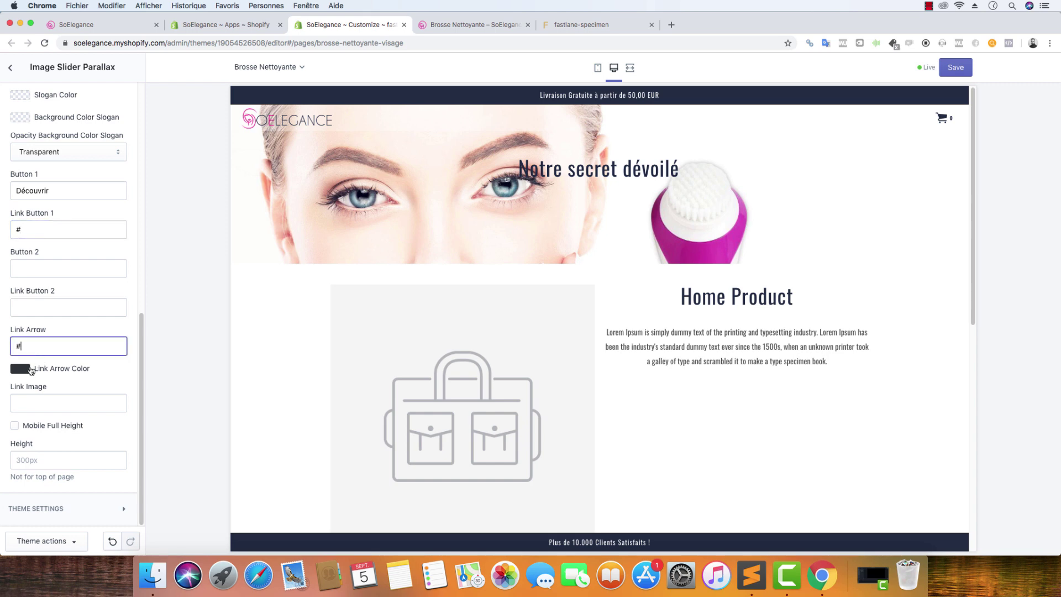
{"action": "left_click", "coordinate": [20, 369]}
{"action": "left_click", "coordinate": [52, 500]}
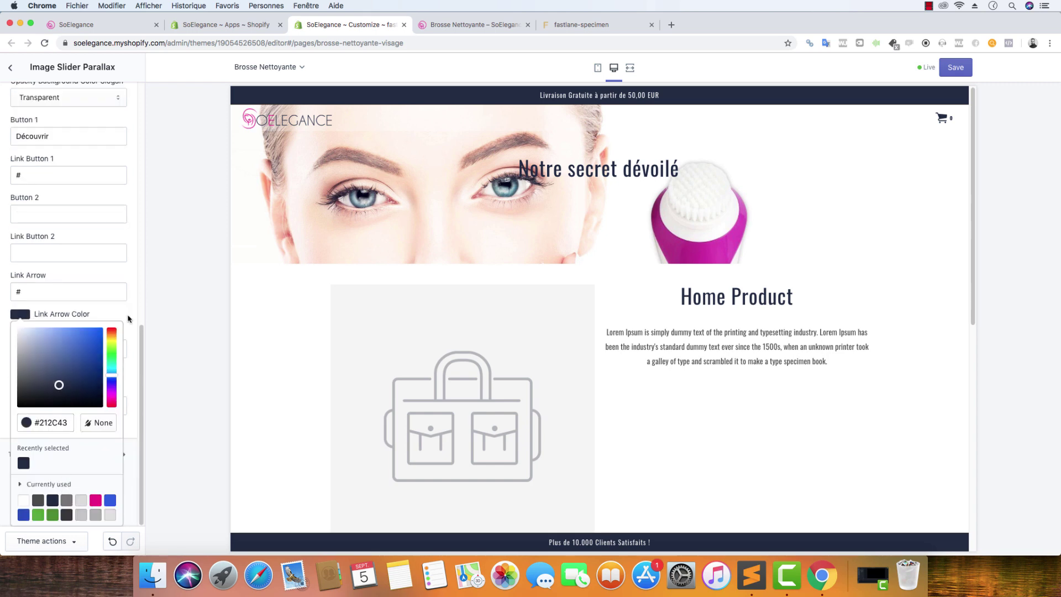
{"action": "left_click", "coordinate": [128, 319]}
Step: Set the slider's image link to "#" and enable Mobile Full Height
{"action": "left_click", "coordinate": [59, 408]}
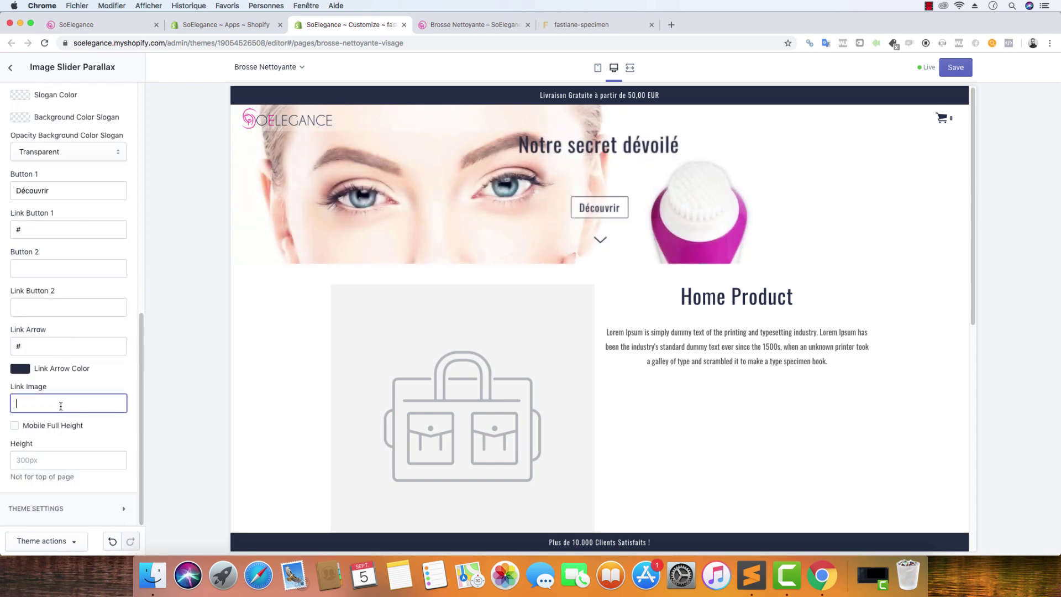
{"action": "type", "text": "#"}
{"action": "left_click", "coordinate": [37, 429]}
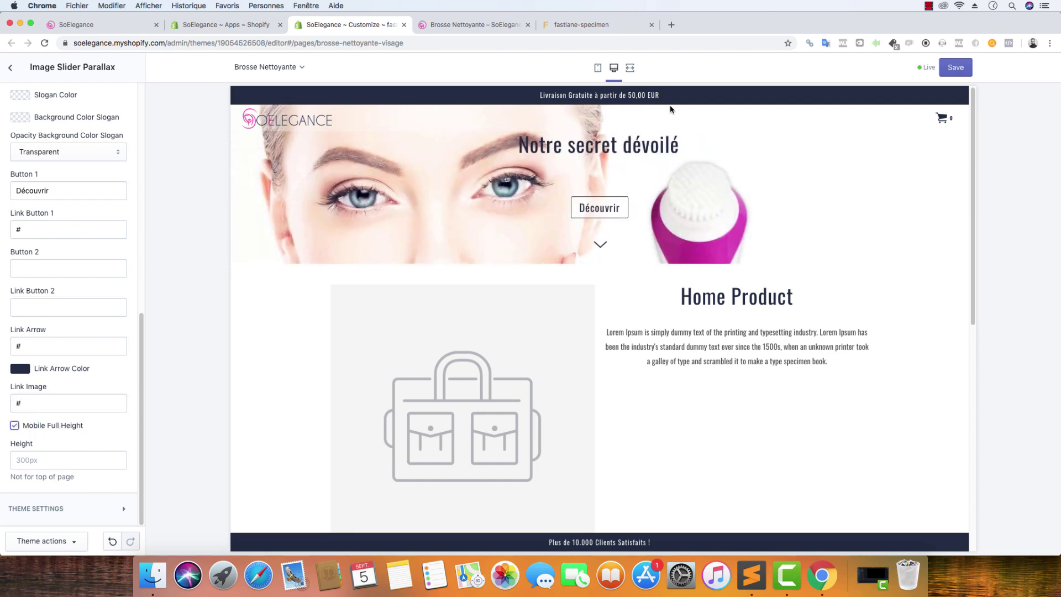
Step: Check the slider in the mobile and desktop previews and save the theme changes
{"action": "left_click", "coordinate": [601, 73]}
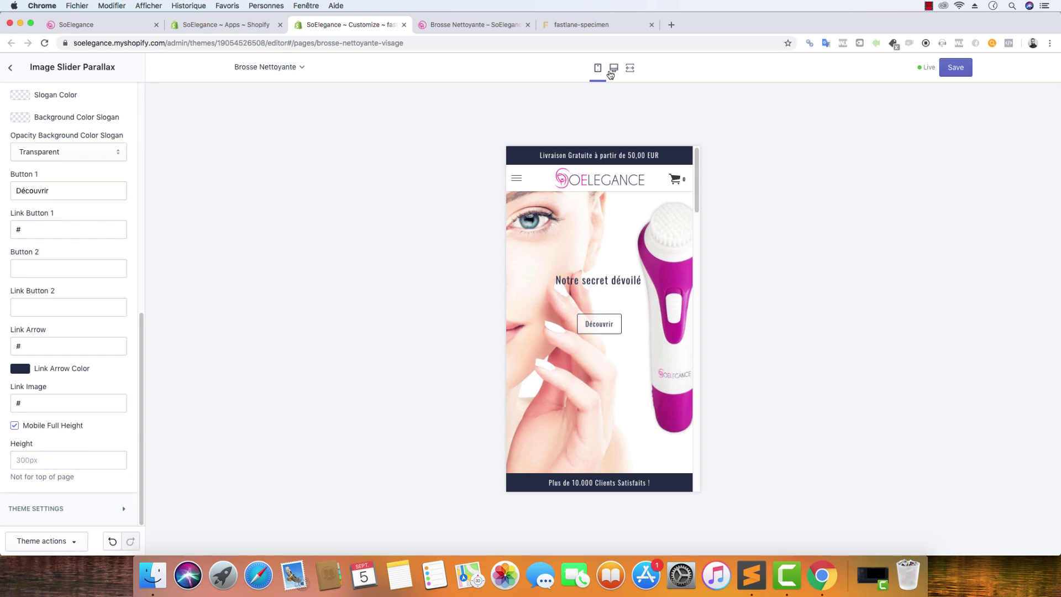
{"action": "left_click", "coordinate": [613, 67]}
{"action": "left_click", "coordinate": [600, 67]}
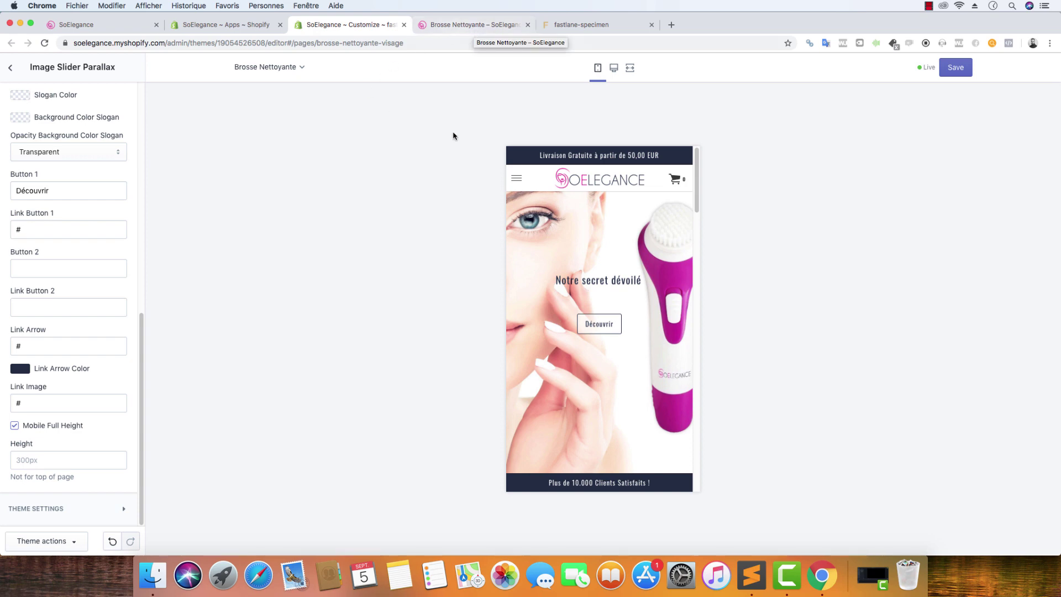
{"action": "left_click", "coordinate": [952, 70]}
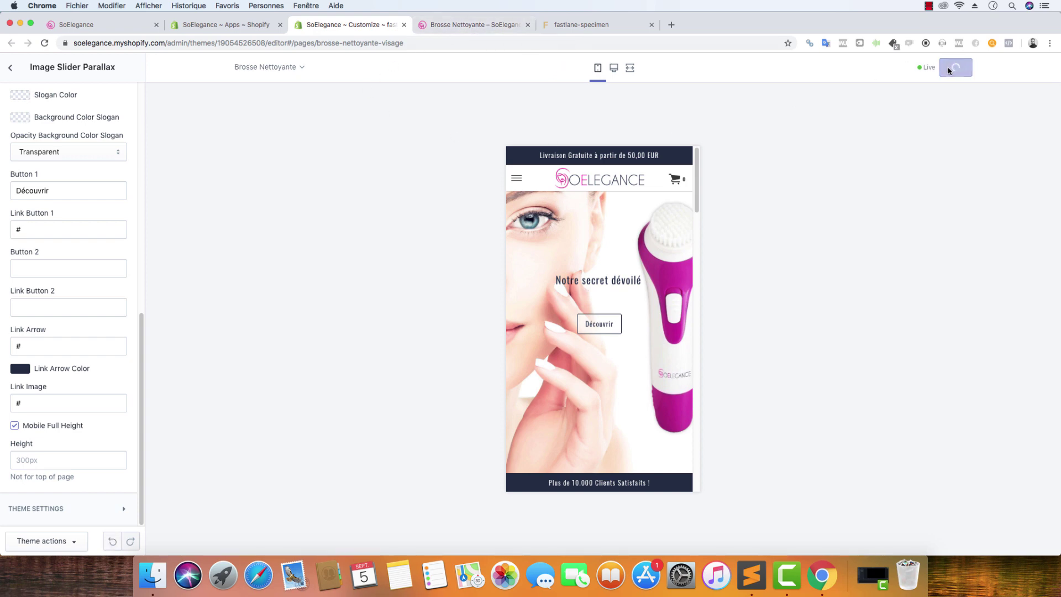
{"action": "left_click", "coordinate": [613, 67]}
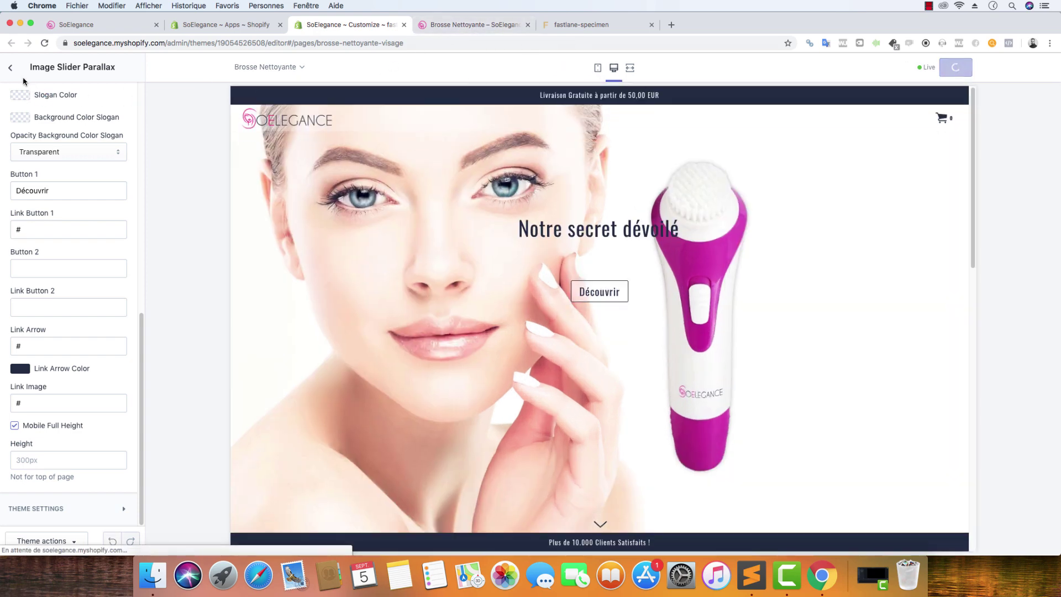
Step: Copy the first <div> block of HTML from Text.html in Sublime Text, and open the first Grid Block in the theme editor
{"action": "left_click", "coordinate": [10, 67]}
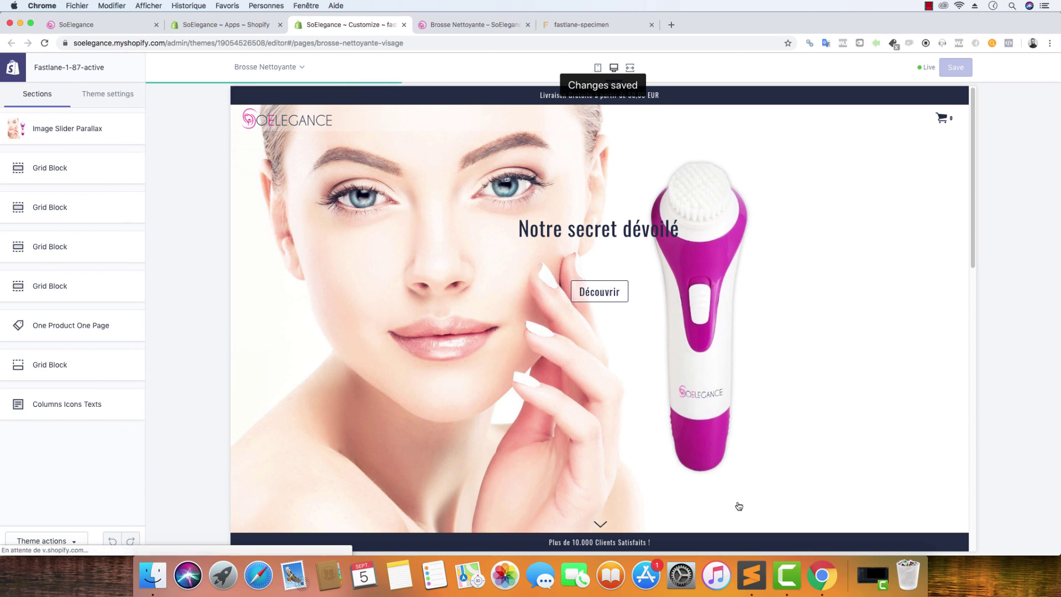
{"action": "left_click", "coordinate": [752, 575]}
{"action": "scroll", "coordinate": [314, 255], "scroll_direction": "up", "scroll_amount": 2}
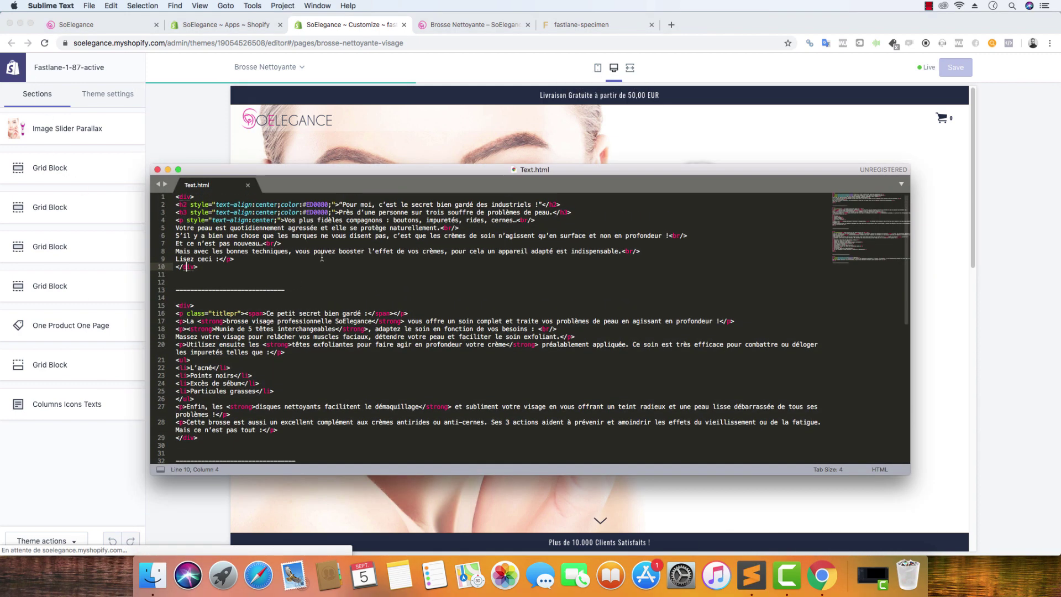
{"action": "left_click_drag", "start_coordinate": [249, 274], "coordinate": [175, 197]}
{"action": "right_click", "coordinate": [178, 224]}
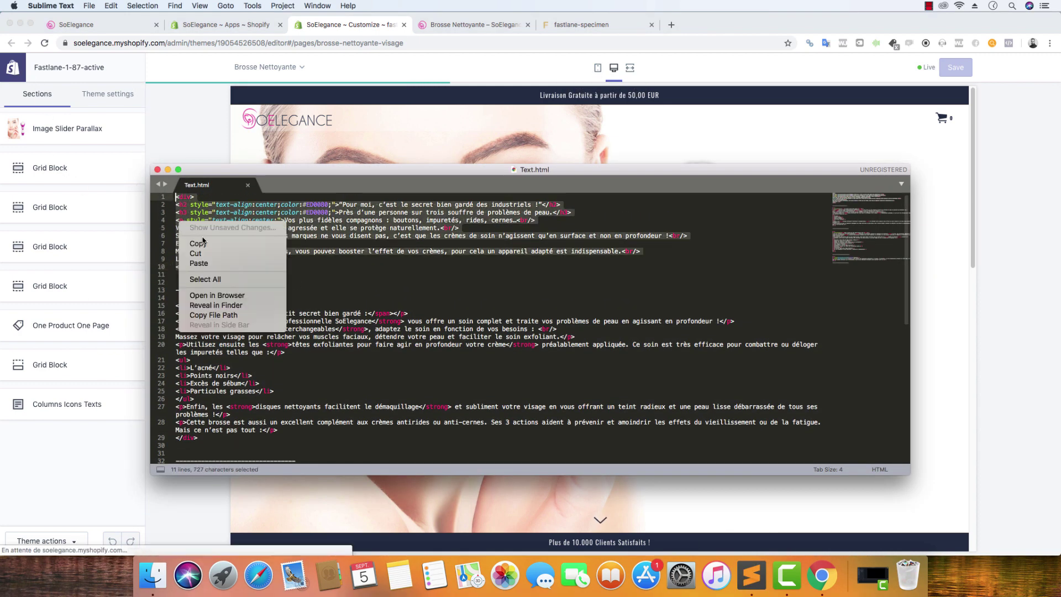
{"action": "left_click", "coordinate": [191, 246]}
{"action": "left_click", "coordinate": [67, 168]}
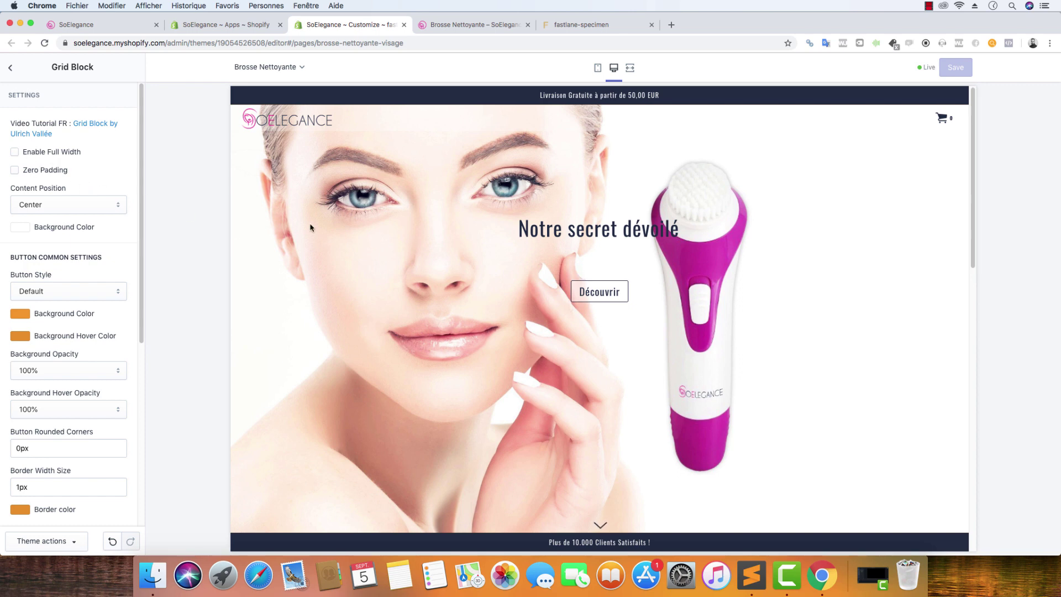
Step: Examine the navy text section below the slider on the reference page and compare it with the Grid Block in the editor
{"action": "scroll", "coordinate": [500, 244], "scroll_direction": "down", "scroll_amount": 4}
{"action": "left_click", "coordinate": [467, 25]}
{"action": "scroll", "coordinate": [559, 255], "scroll_direction": "down", "scroll_amount": 5}
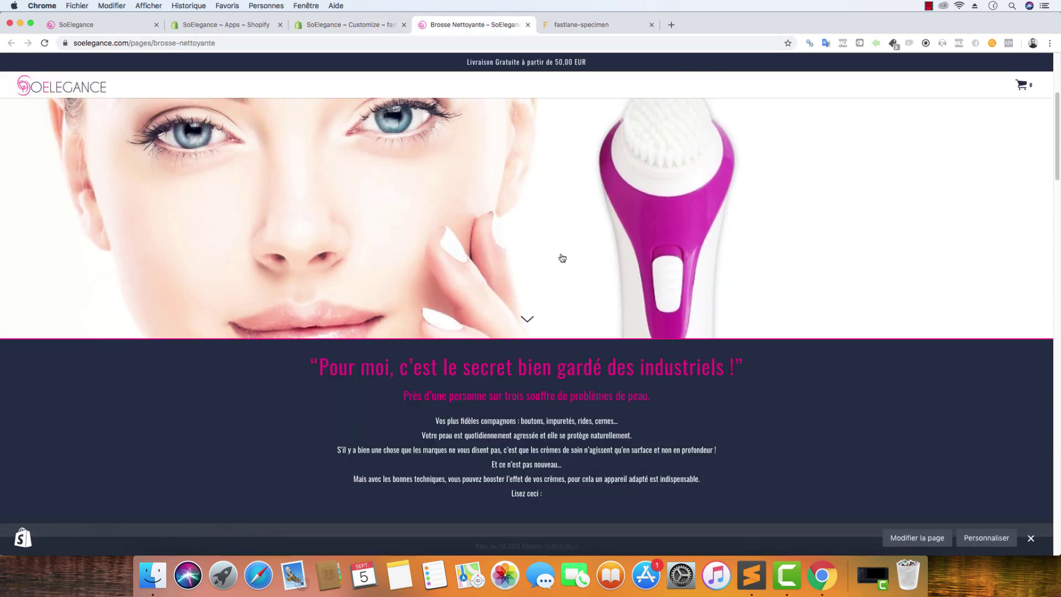
{"action": "left_click_drag", "start_coordinate": [702, 296], "coordinate": [311, 173]}
{"action": "left_click", "coordinate": [555, 220]}
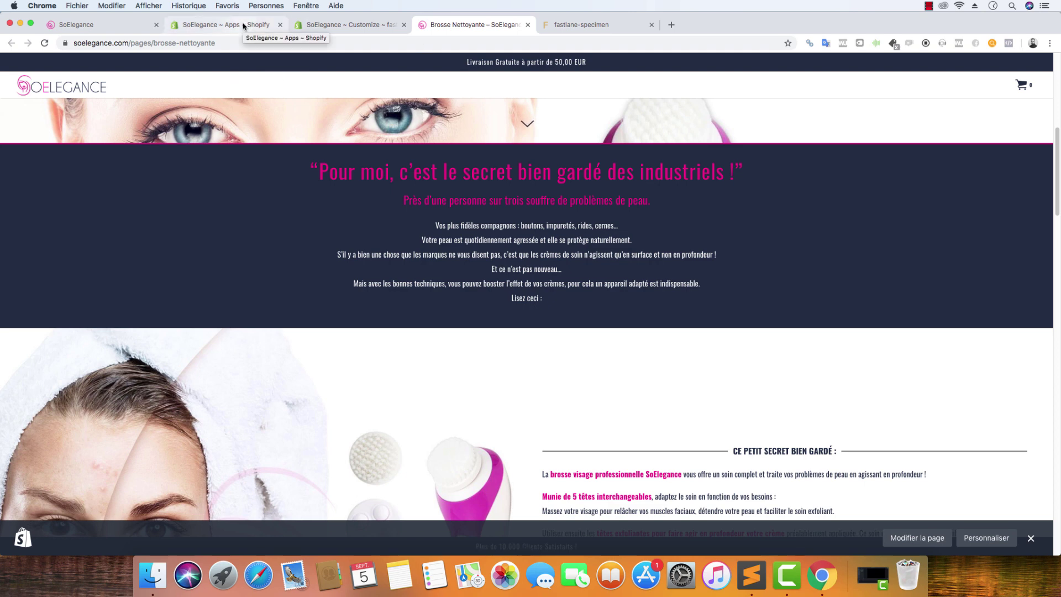
{"action": "left_click", "coordinate": [318, 26]}
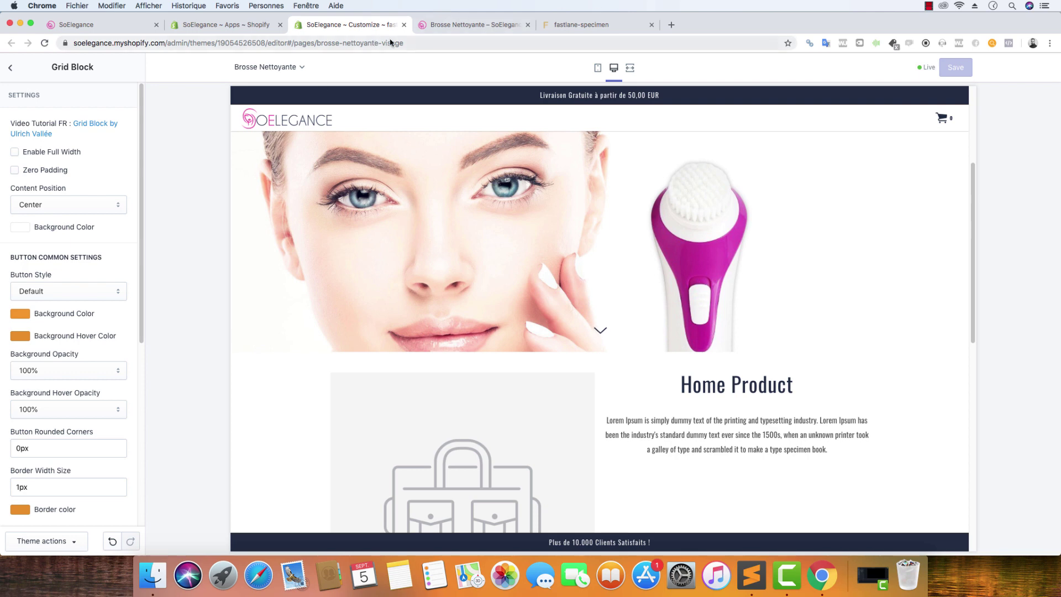
{"action": "left_click", "coordinate": [467, 25]}
{"action": "left_click", "coordinate": [353, 25]}
Step: Set the Grid Block's background color to the dark navy already used in the theme
{"action": "left_click", "coordinate": [24, 229]}
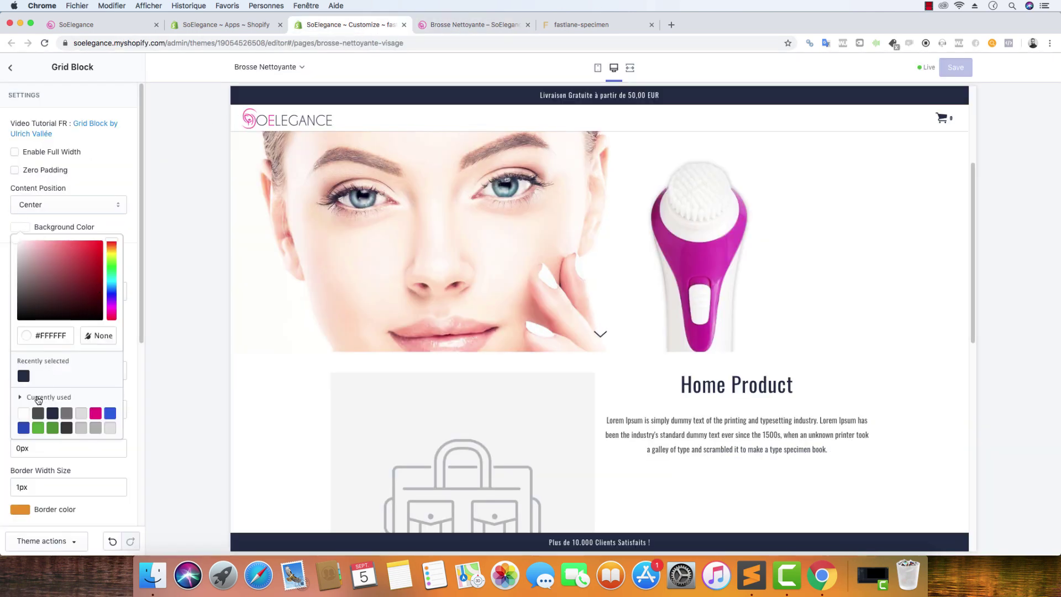
{"action": "left_click", "coordinate": [53, 416]}
{"action": "left_click", "coordinate": [135, 167]}
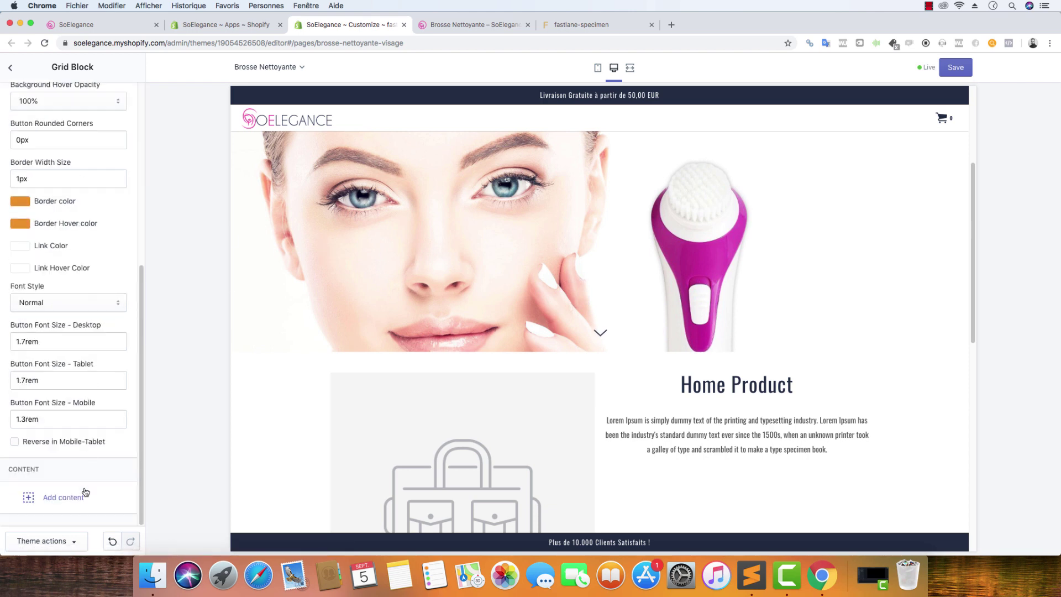
Step: Add a Text content block to the Grid Block and make its background color transparent
{"action": "left_click", "coordinate": [68, 500]}
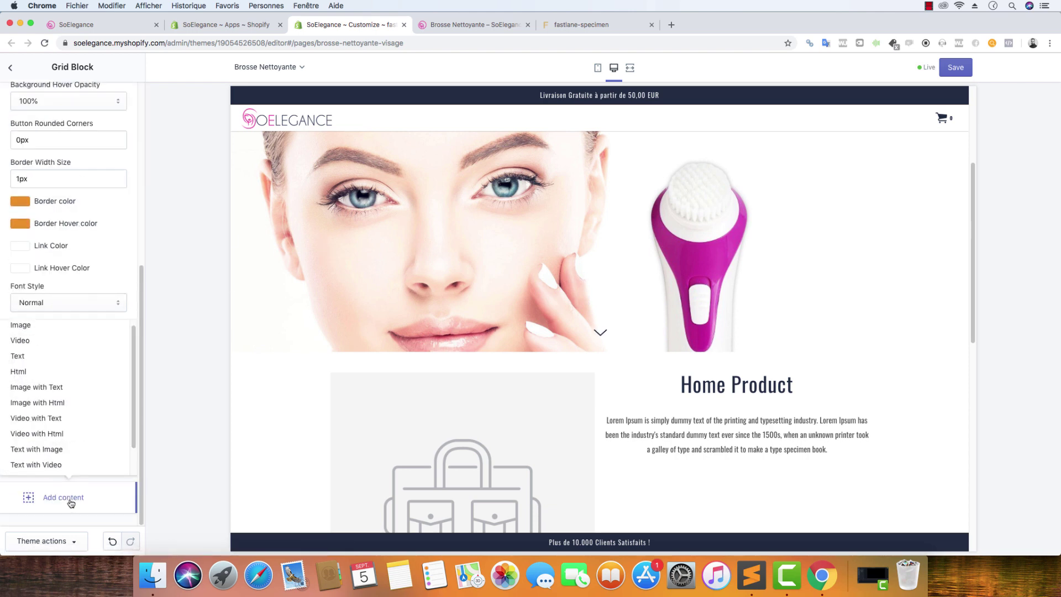
{"action": "left_click", "coordinate": [20, 362]}
{"action": "scroll", "coordinate": [61, 398], "scroll_direction": "down", "scroll_amount": 10}
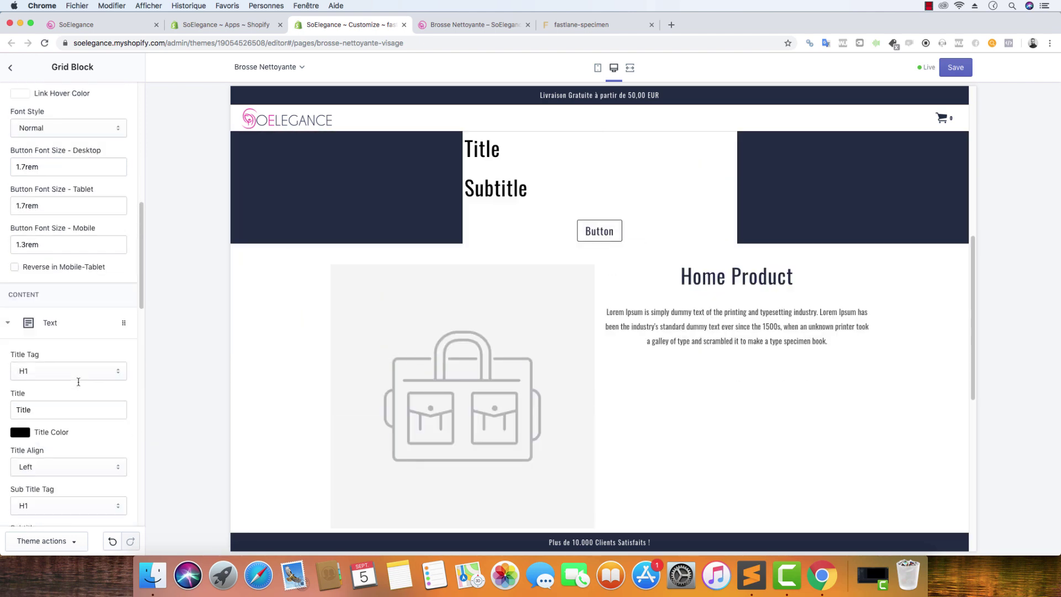
{"action": "scroll", "coordinate": [449, 216], "scroll_direction": "up", "scroll_amount": 2}
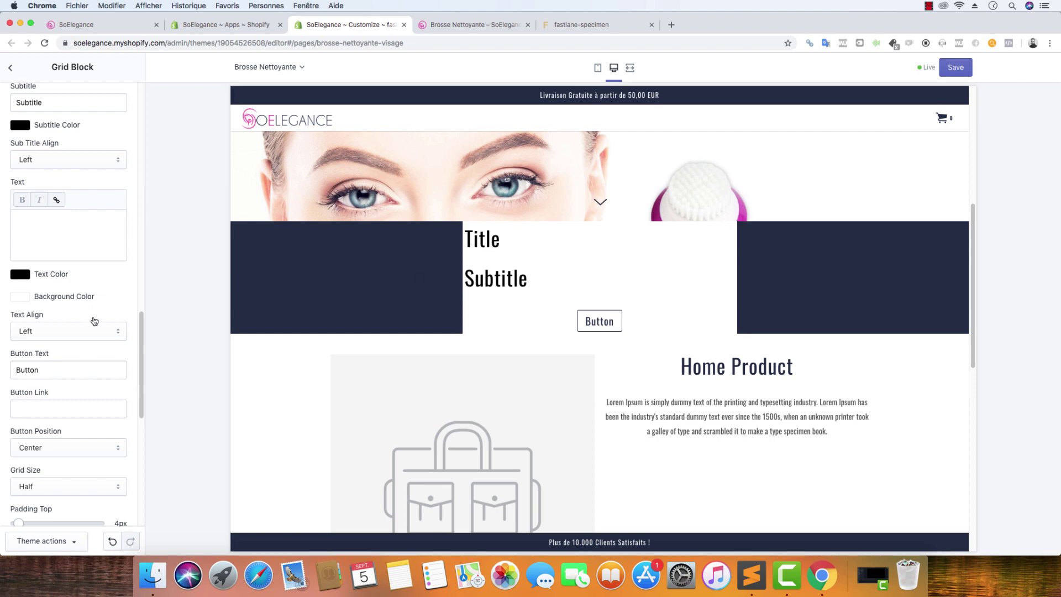
{"action": "scroll", "coordinate": [58, 361], "scroll_direction": "down", "scroll_amount": 1}
{"action": "left_click", "coordinate": [20, 253]}
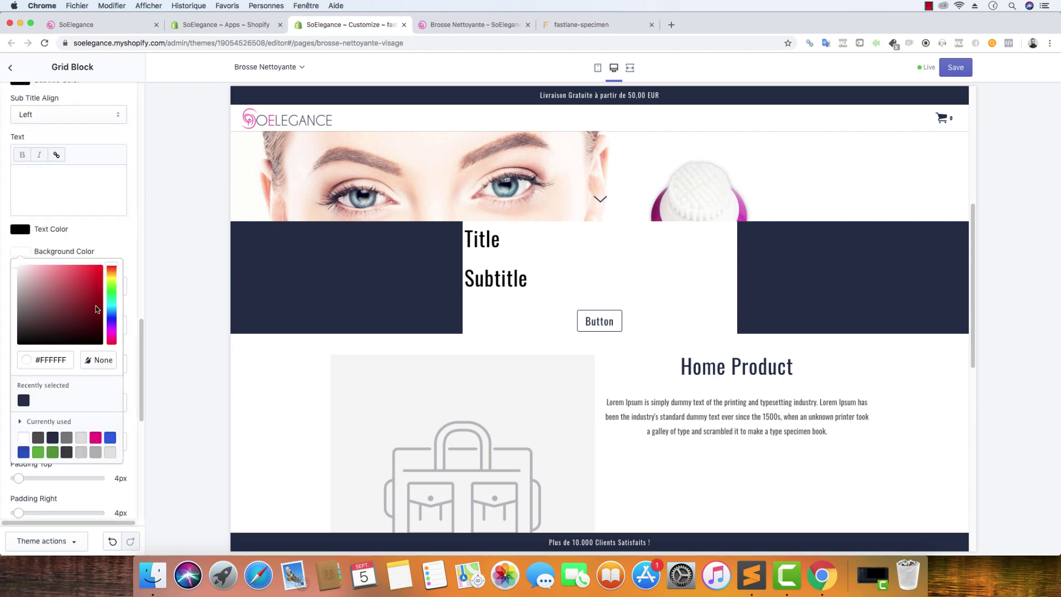
{"action": "left_click", "coordinate": [133, 254]}
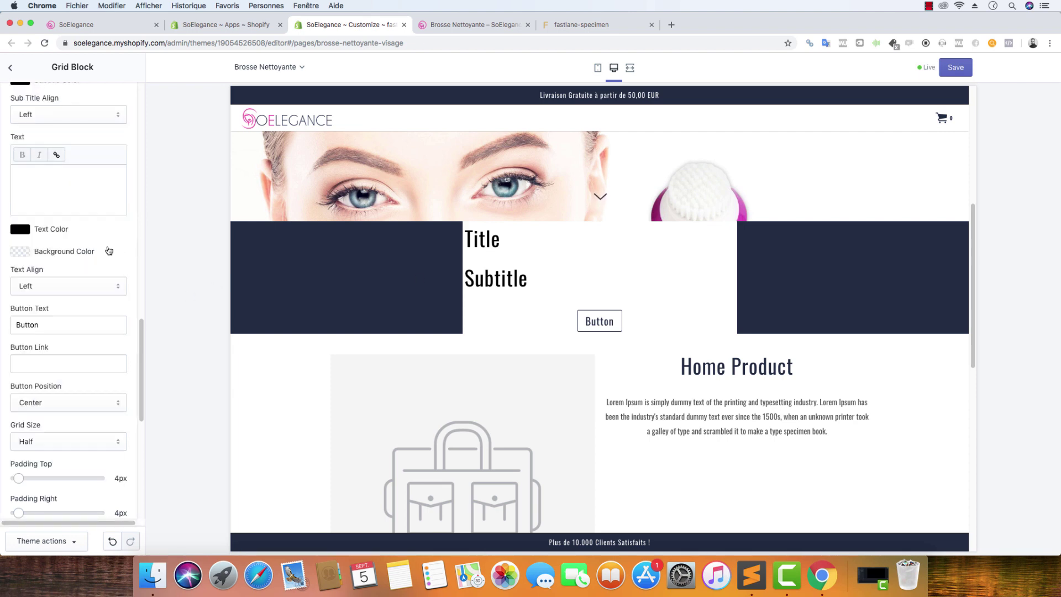
Step: Clear the subtitle of the Text content block
{"action": "scroll", "coordinate": [83, 262], "scroll_direction": "up", "scroll_amount": 5}
{"action": "left_click", "coordinate": [61, 356]}
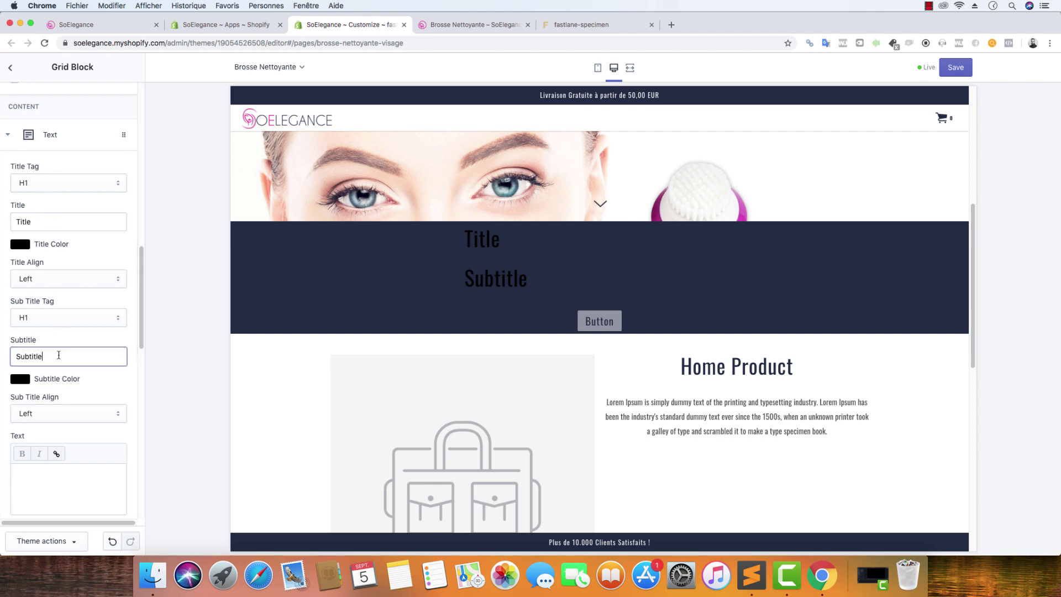
{"action": "key", "text": "super+a"}
{"action": "key", "text": "BackSpace"}
Step: Format the Text content's title as H2, in pink and center-aligned
{"action": "left_click", "coordinate": [55, 182]}
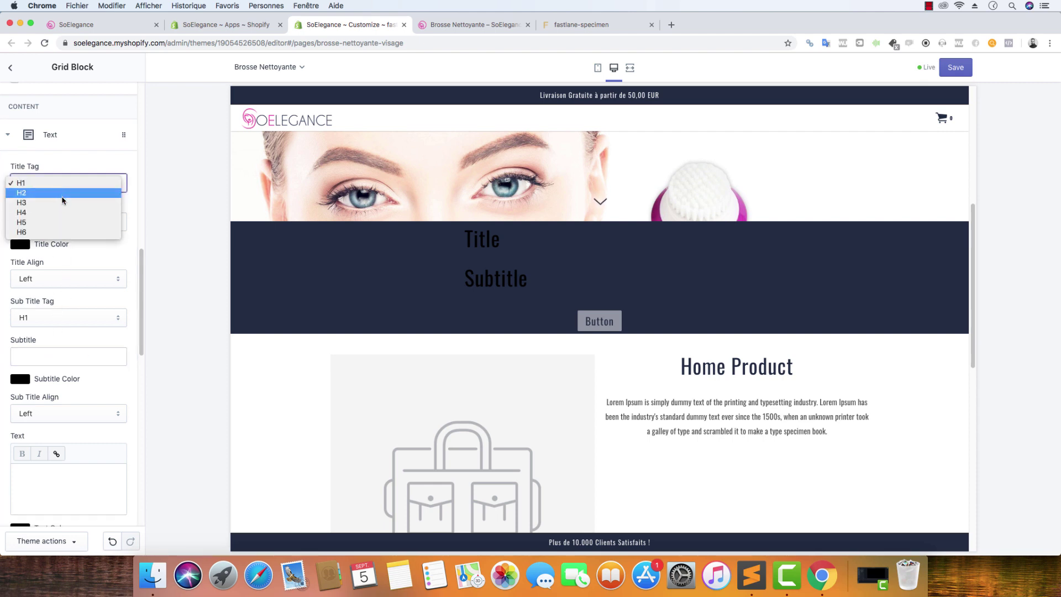
{"action": "left_click", "coordinate": [63, 193]}
{"action": "left_click", "coordinate": [22, 244]}
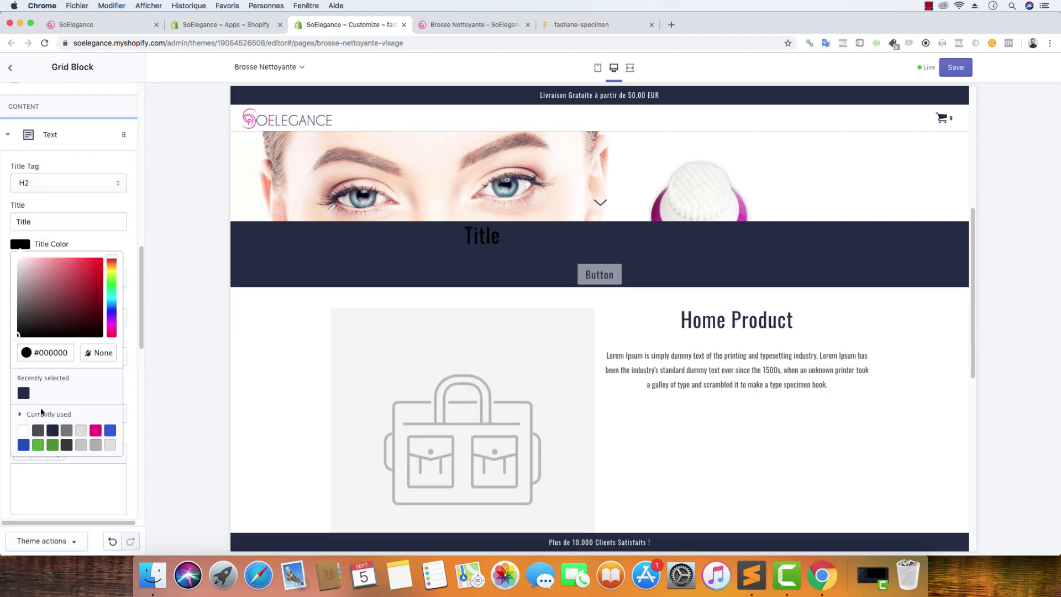
{"action": "left_click", "coordinate": [96, 430]}
{"action": "left_click", "coordinate": [133, 241]}
{"action": "left_click", "coordinate": [51, 282]}
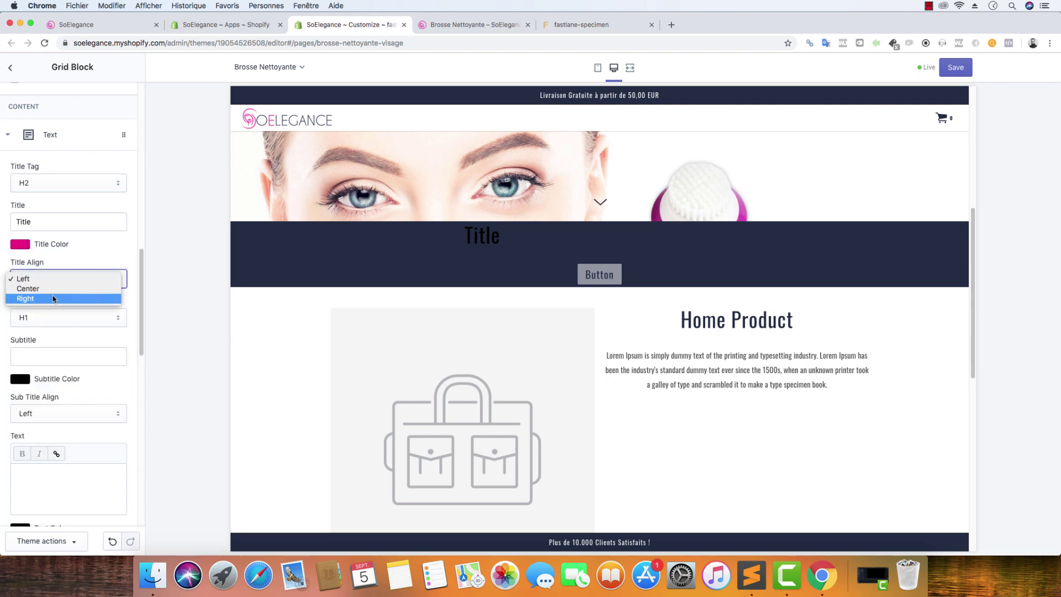
{"action": "left_click", "coordinate": [53, 289]}
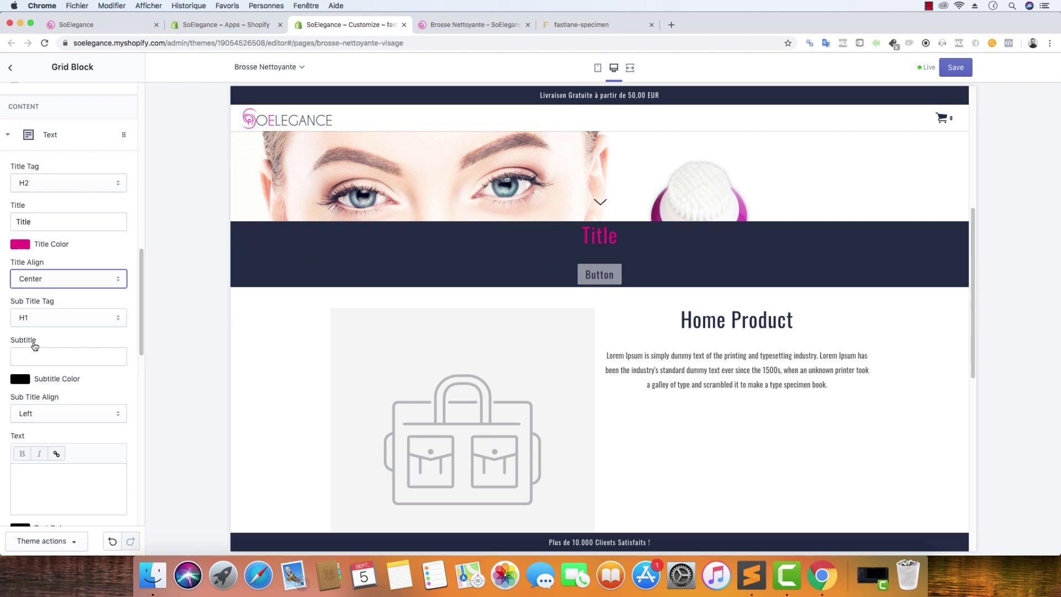
Step: Remove the Text content from the Grid Block
{"action": "left_click", "coordinate": [11, 138]}
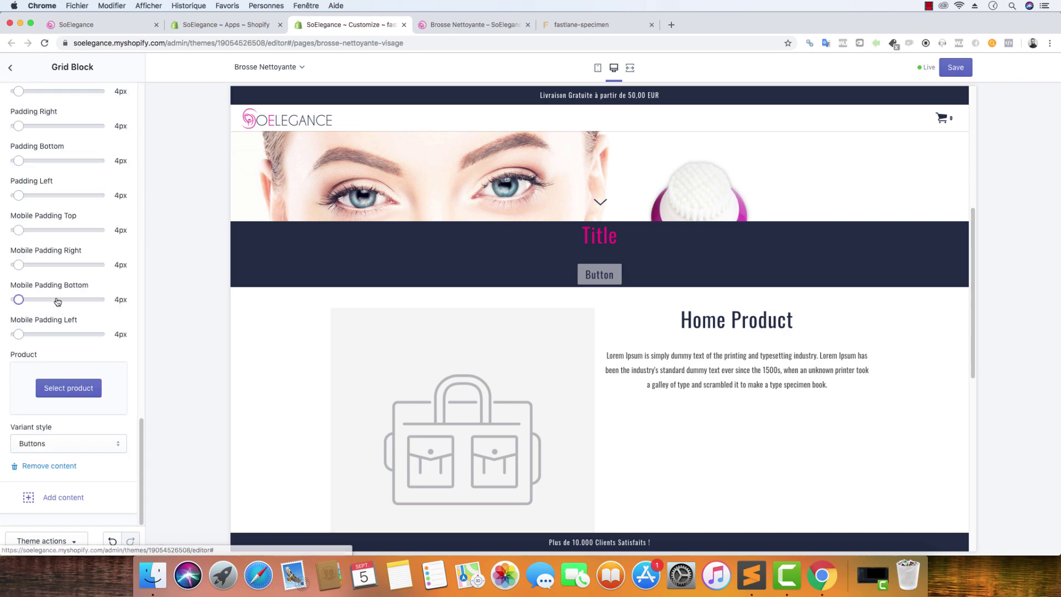
{"action": "left_click", "coordinate": [55, 471]}
Step: Add an Html content block to the Grid Block
{"action": "left_click", "coordinate": [76, 497]}
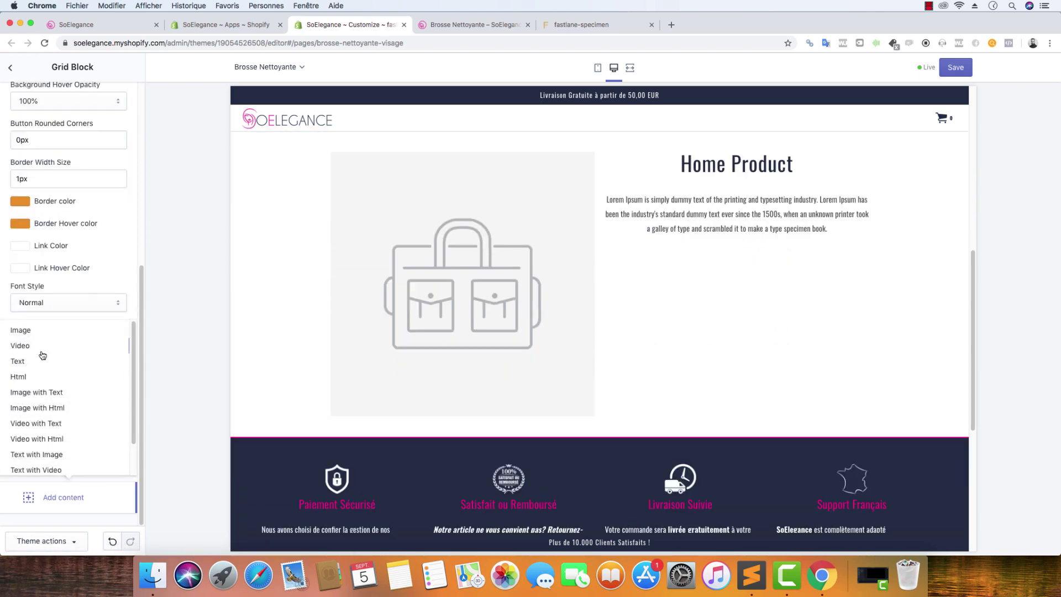
{"action": "left_click", "coordinate": [22, 378]}
{"action": "scroll", "coordinate": [79, 340], "scroll_direction": "down", "scroll_amount": 8}
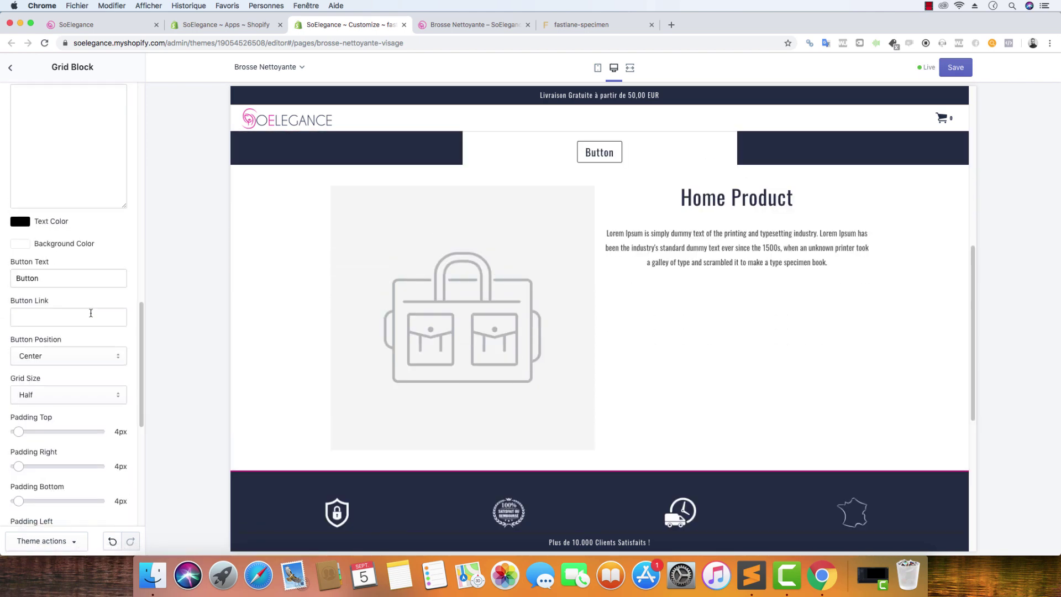
Step: Check the column layout on the reference page and set the Html content's grid size to Full
{"action": "left_click_drag", "start_coordinate": [58, 377], "coordinate": [3, 360]}
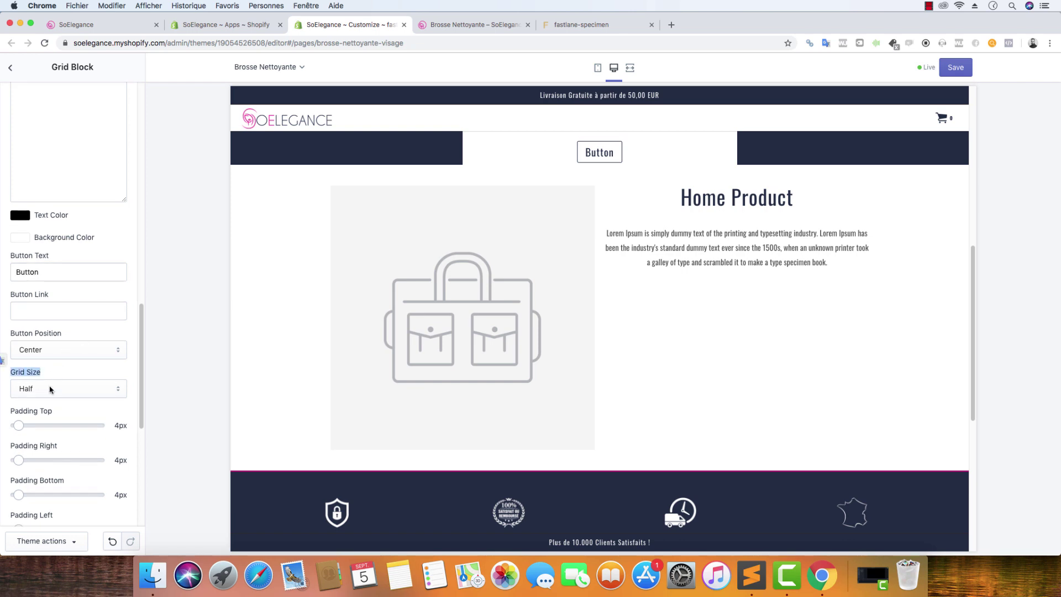
{"action": "scroll", "coordinate": [279, 327], "scroll_direction": "down", "scroll_amount": 3}
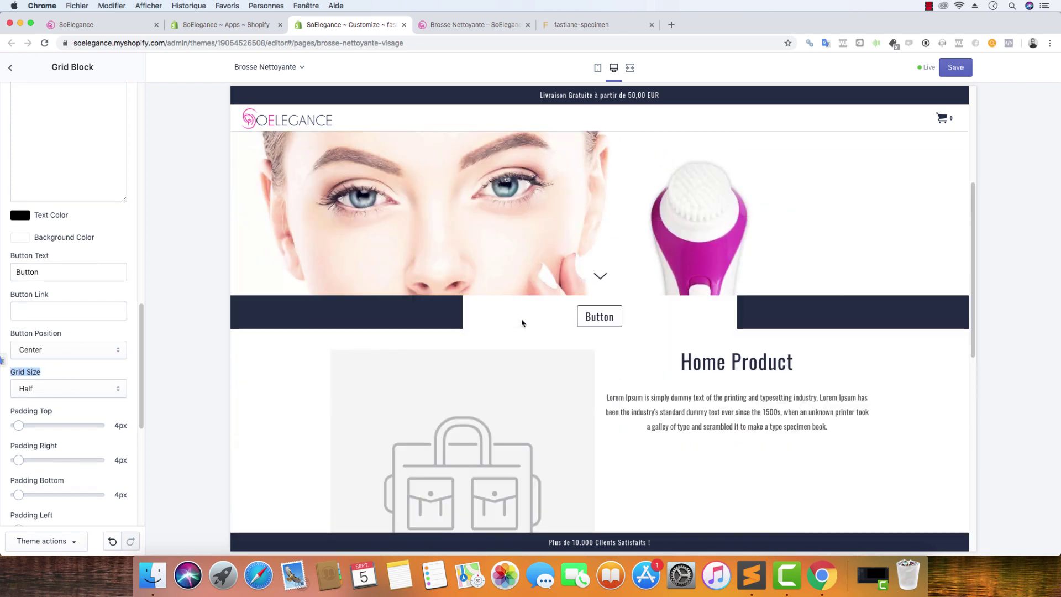
{"action": "left_click", "coordinate": [484, 24]}
{"action": "scroll", "coordinate": [404, 335], "scroll_direction": "down", "scroll_amount": 6}
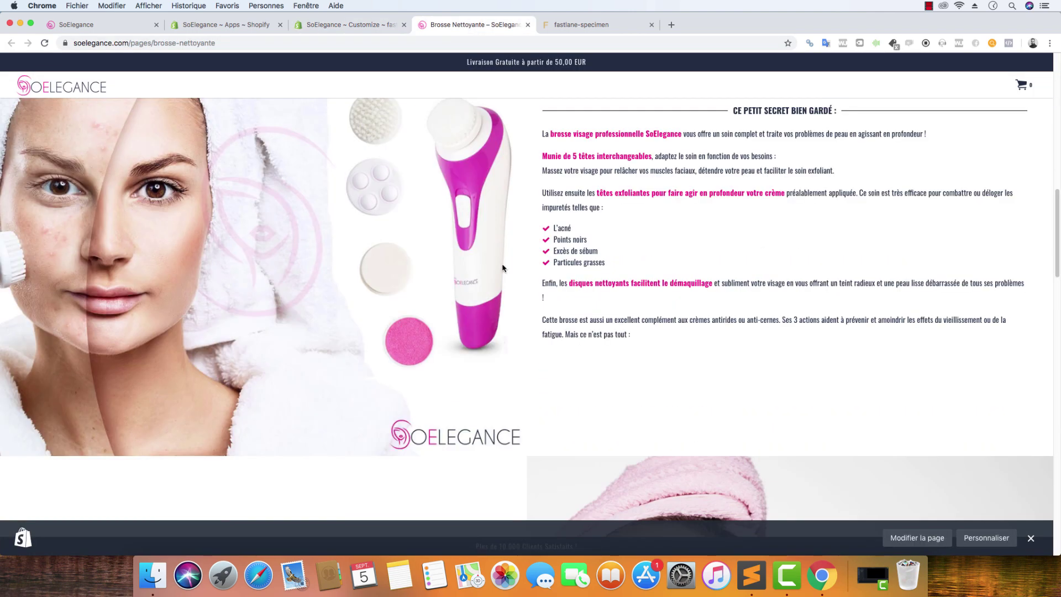
{"action": "left_click", "coordinate": [358, 24]}
{"action": "left_click", "coordinate": [83, 389]}
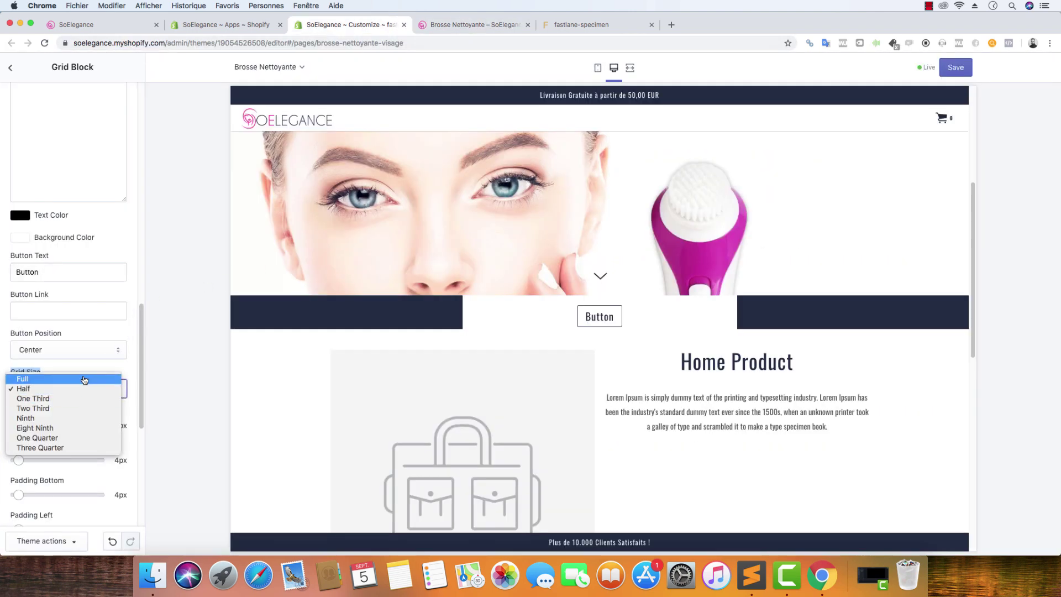
{"action": "left_click", "coordinate": [84, 380]}
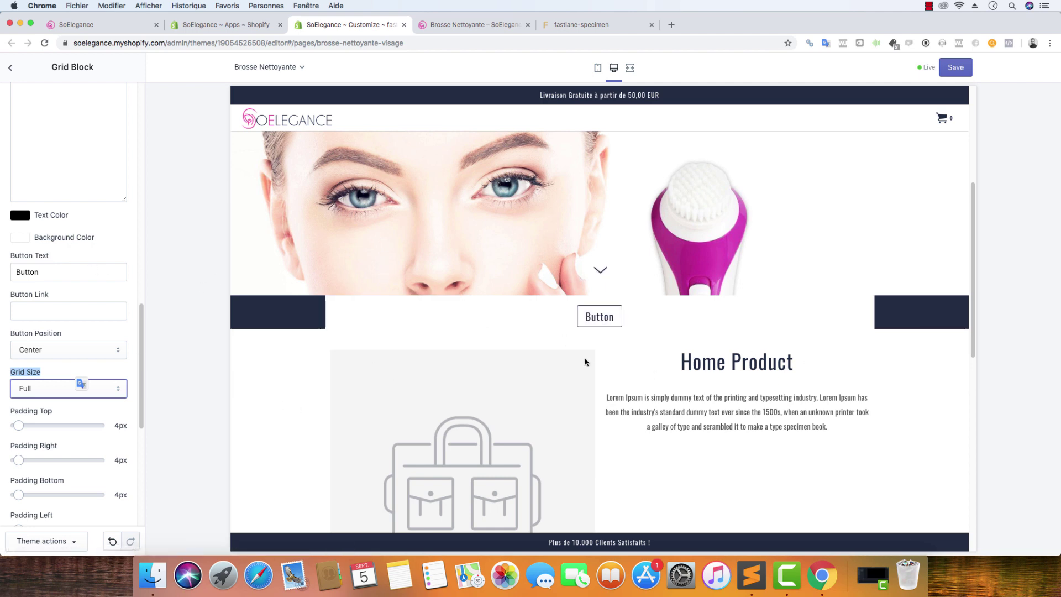
Step: Try the Enable Full Width option on the Grid Block
{"action": "scroll", "coordinate": [71, 249], "scroll_direction": "up", "scroll_amount": 10}
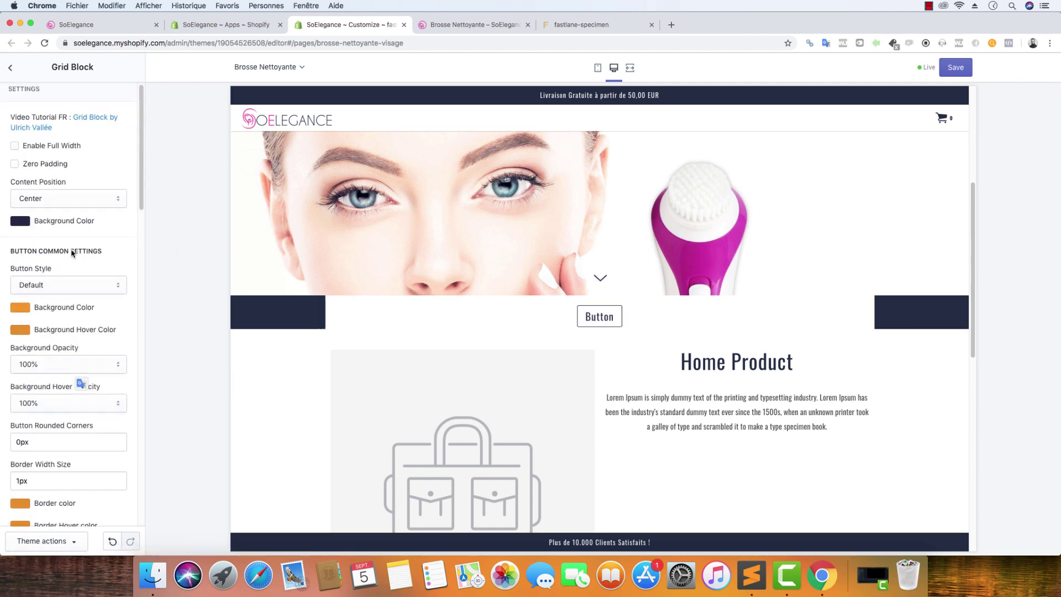
{"action": "left_click", "coordinate": [15, 152]}
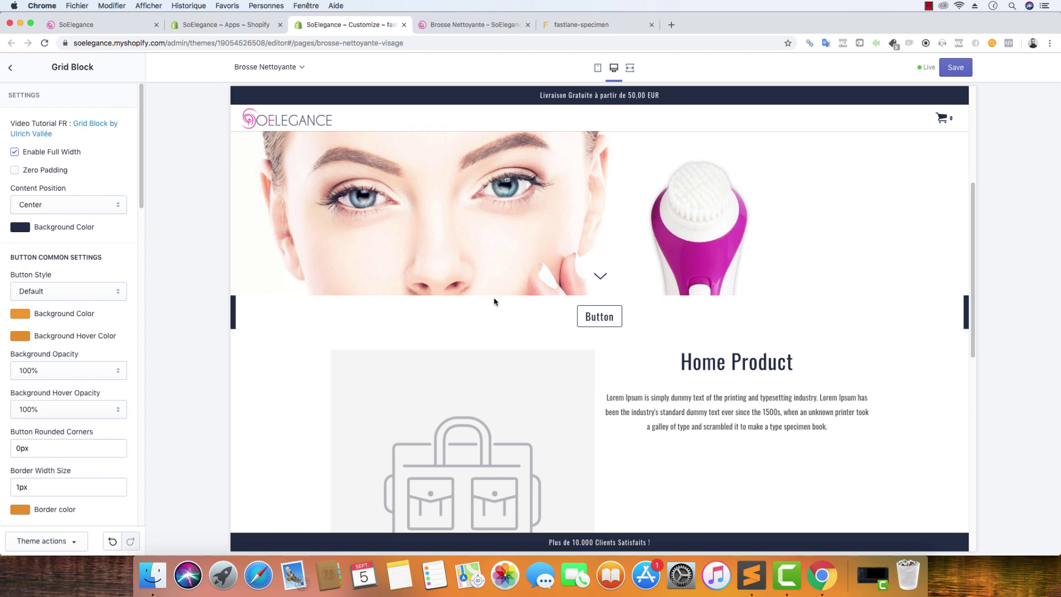
{"action": "left_click", "coordinate": [15, 152]}
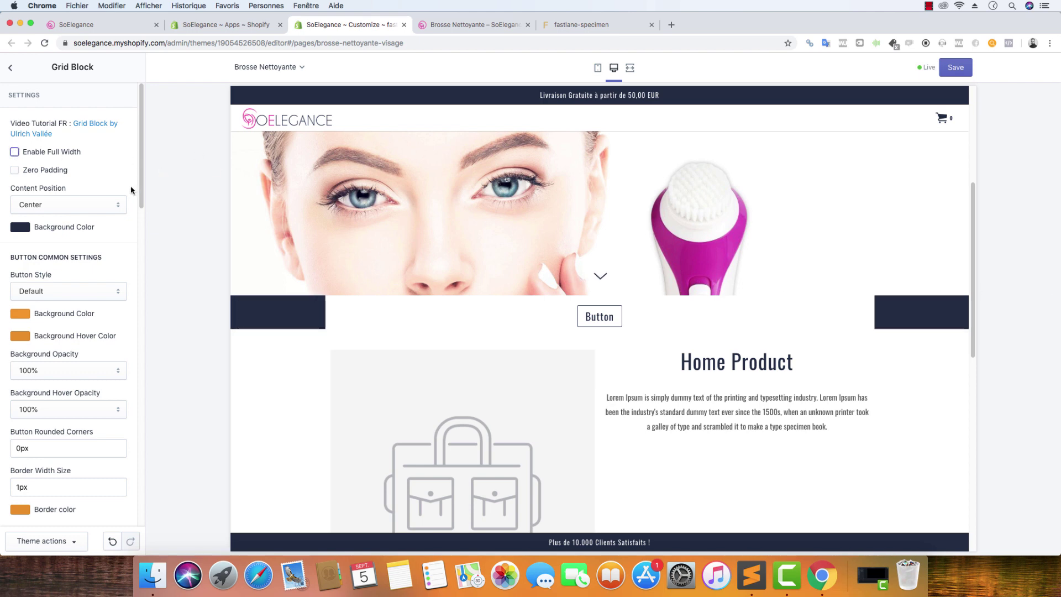
Step: Paste the copied "Pour moi, c'est le secret bien gardé des industriels !" HTML into the Html content's code
{"action": "scroll", "coordinate": [125, 196], "scroll_direction": "down", "scroll_amount": 10}
{"action": "scroll", "coordinate": [108, 221], "scroll_direction": "down", "scroll_amount": 7}
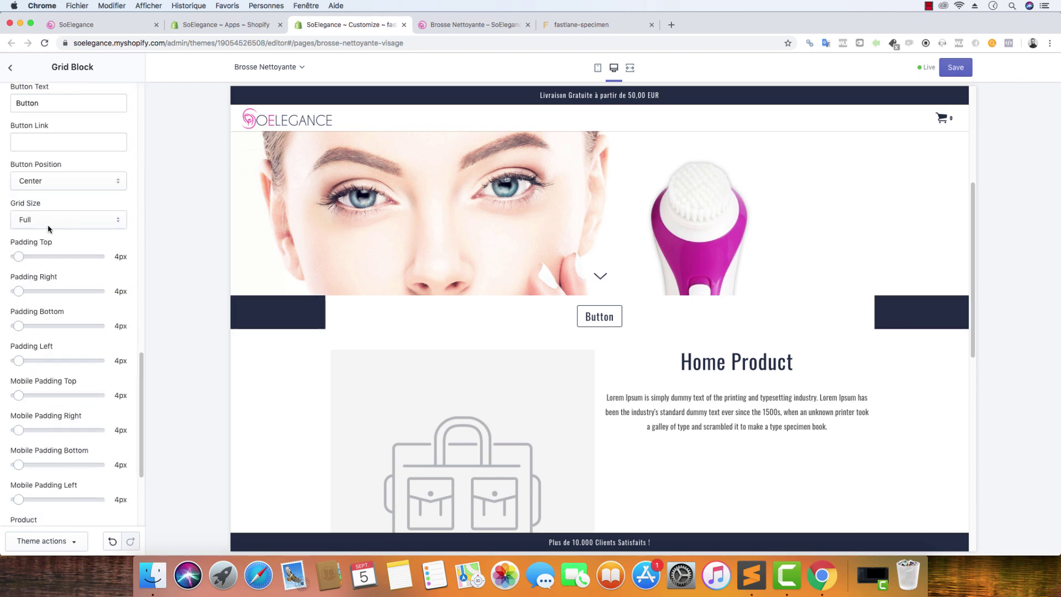
{"action": "scroll", "coordinate": [52, 215], "scroll_direction": "up", "scroll_amount": 5}
{"action": "left_click", "coordinate": [59, 194]}
{"action": "key", "text": "super+v"}
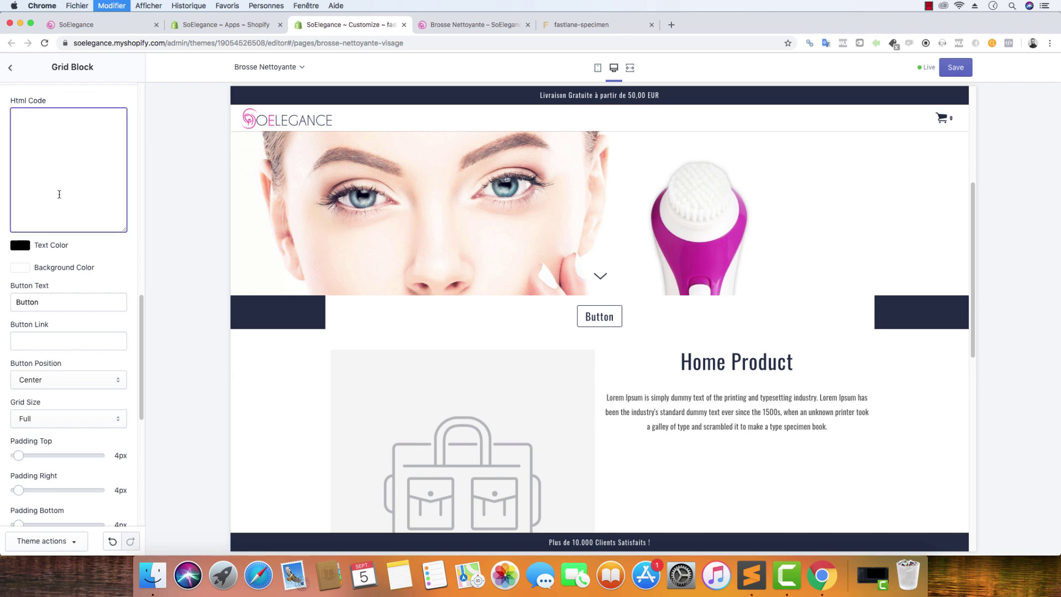
{"action": "left_click", "coordinate": [134, 178]}
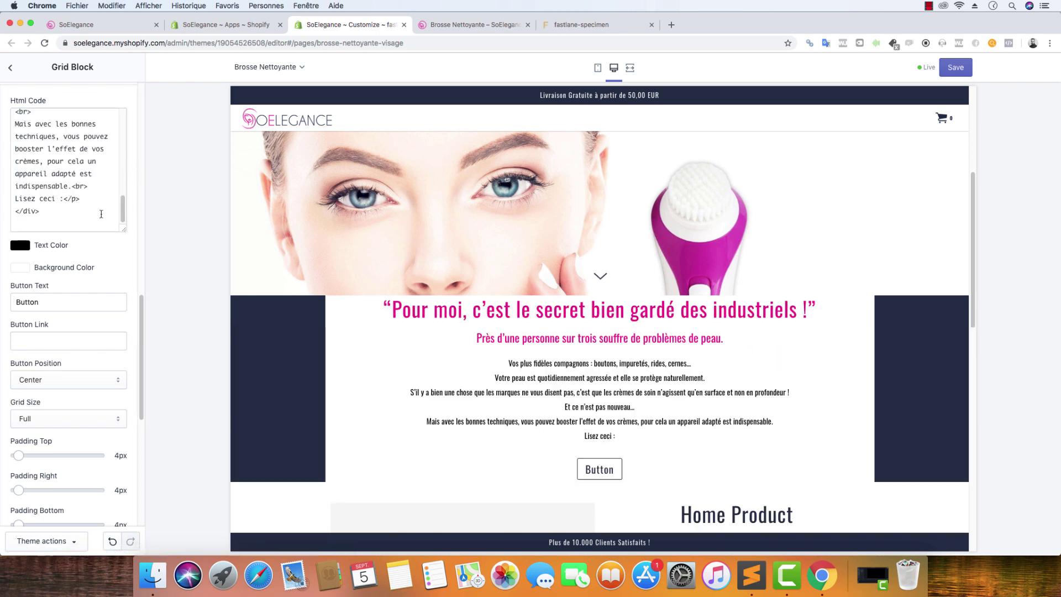
Step: Set the Html content's text color to white
{"action": "left_click", "coordinate": [23, 250]}
{"action": "left_click_drag", "start_coordinate": [34, 262], "coordinate": [7, 256]}
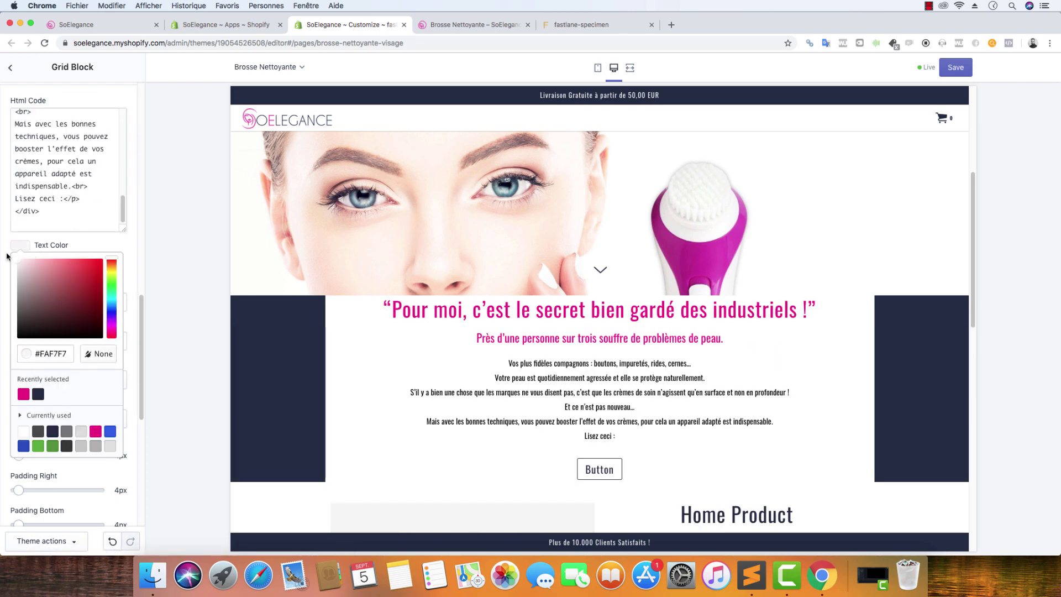
{"action": "left_click", "coordinate": [101, 247]}
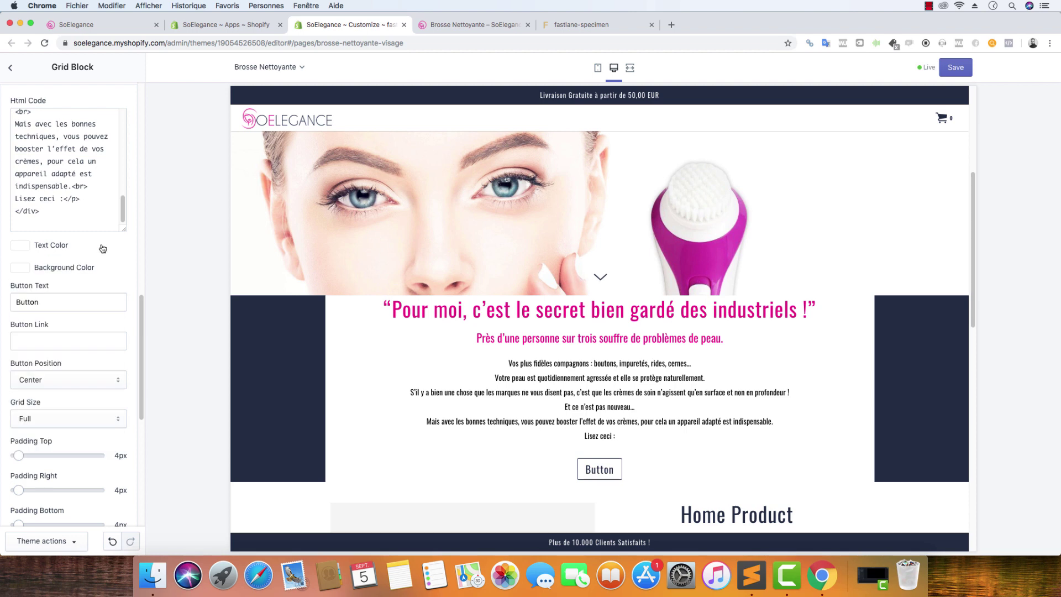
Step: Set the Html content's background color to transparent
{"action": "left_click", "coordinate": [41, 269]}
{"action": "left_click", "coordinate": [95, 378]}
{"action": "left_click", "coordinate": [127, 248]}
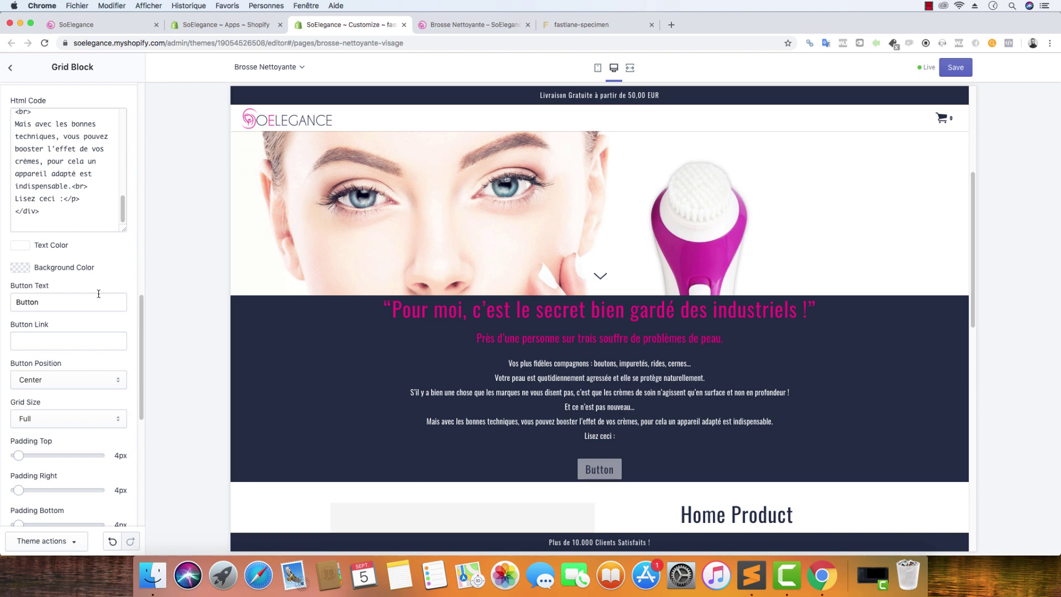
Step: Check the Button Style options in the Grid Block's common button settings without changing the style
{"action": "scroll", "coordinate": [91, 442], "scroll_direction": "down", "scroll_amount": 3}
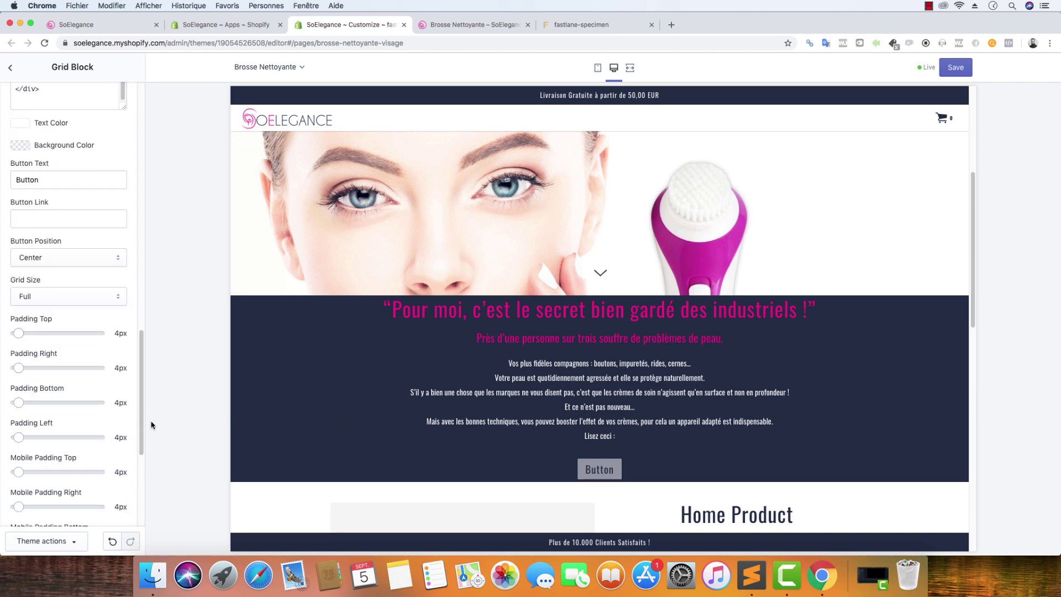
{"action": "scroll", "coordinate": [109, 362], "scroll_direction": "down", "scroll_amount": 1}
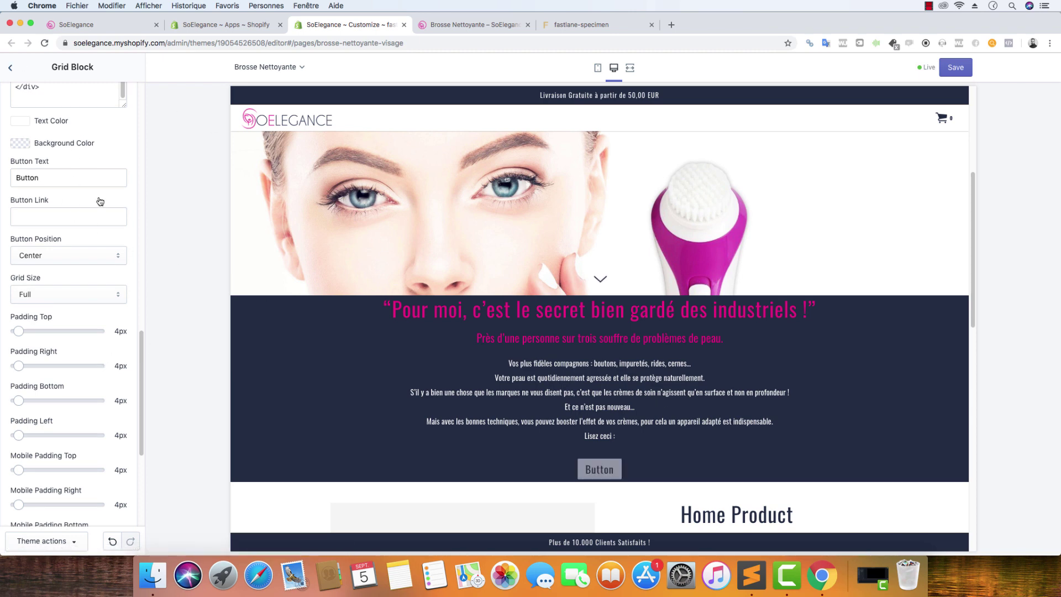
{"action": "scroll", "coordinate": [115, 255], "scroll_direction": "up", "scroll_amount": 10}
{"action": "scroll", "coordinate": [116, 257], "scroll_direction": "up", "scroll_amount": 7}
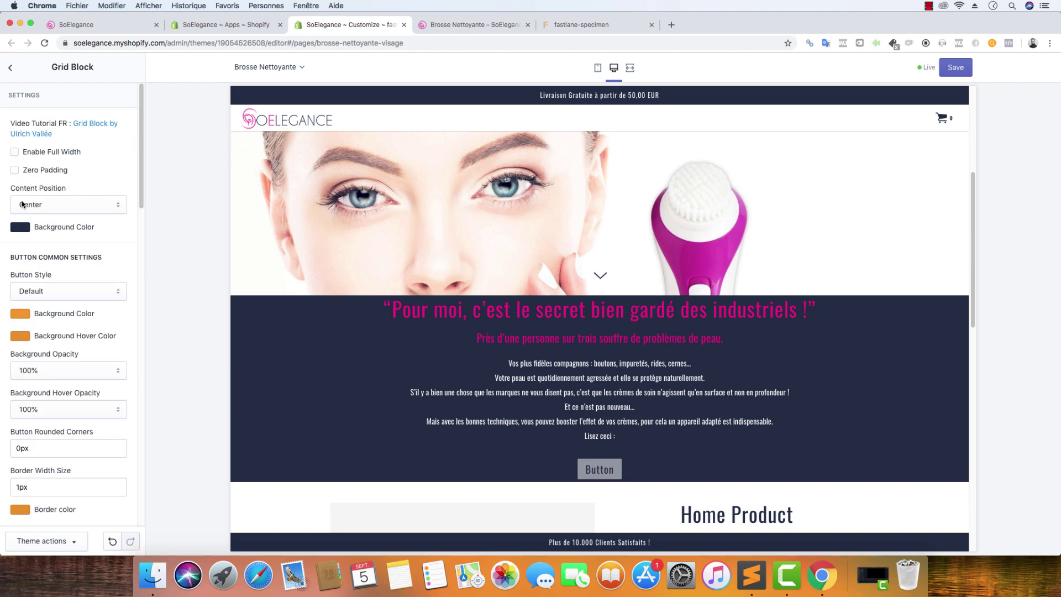
{"action": "left_click", "coordinate": [71, 296]}
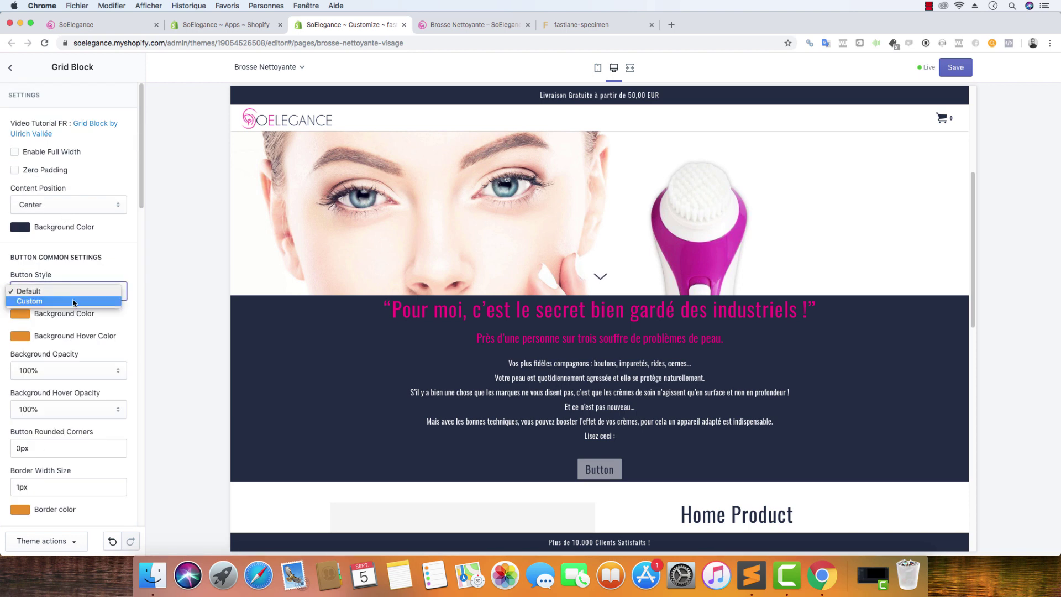
{"action": "left_click", "coordinate": [117, 235]}
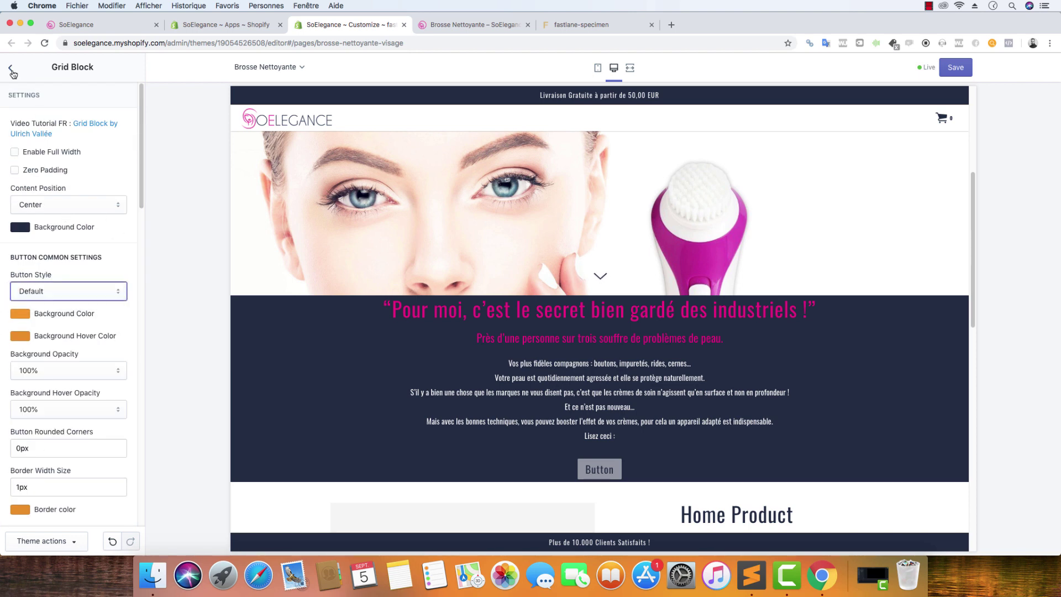
Step: Clear the Html content's button text to remove the button from the block
{"action": "scroll", "coordinate": [126, 235], "scroll_direction": "down", "scroll_amount": 6}
{"action": "scroll", "coordinate": [126, 237], "scroll_direction": "down", "scroll_amount": 2}
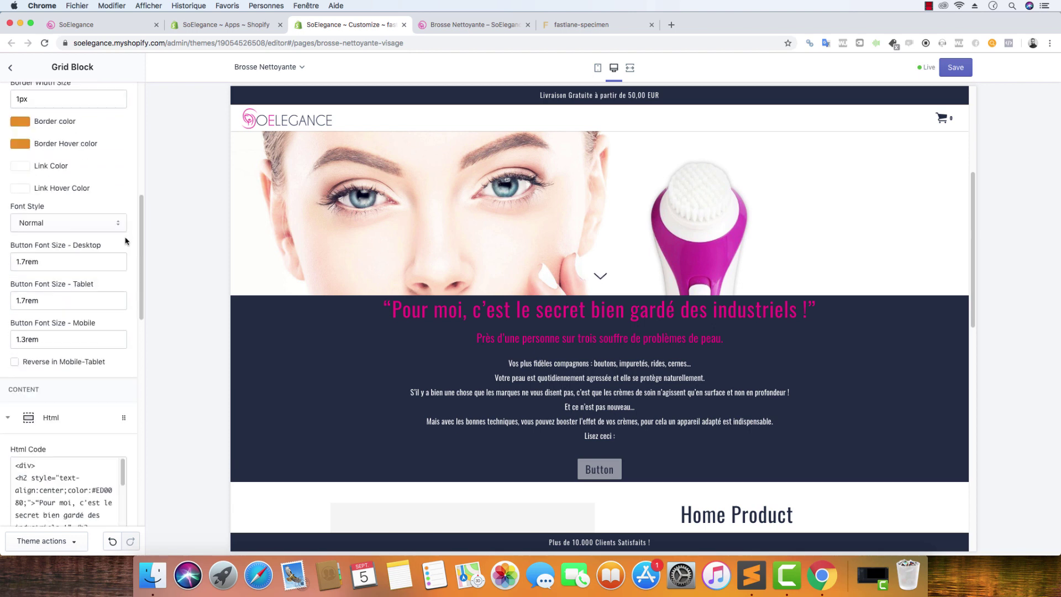
{"action": "scroll", "coordinate": [88, 292], "scroll_direction": "down", "scroll_amount": 10}
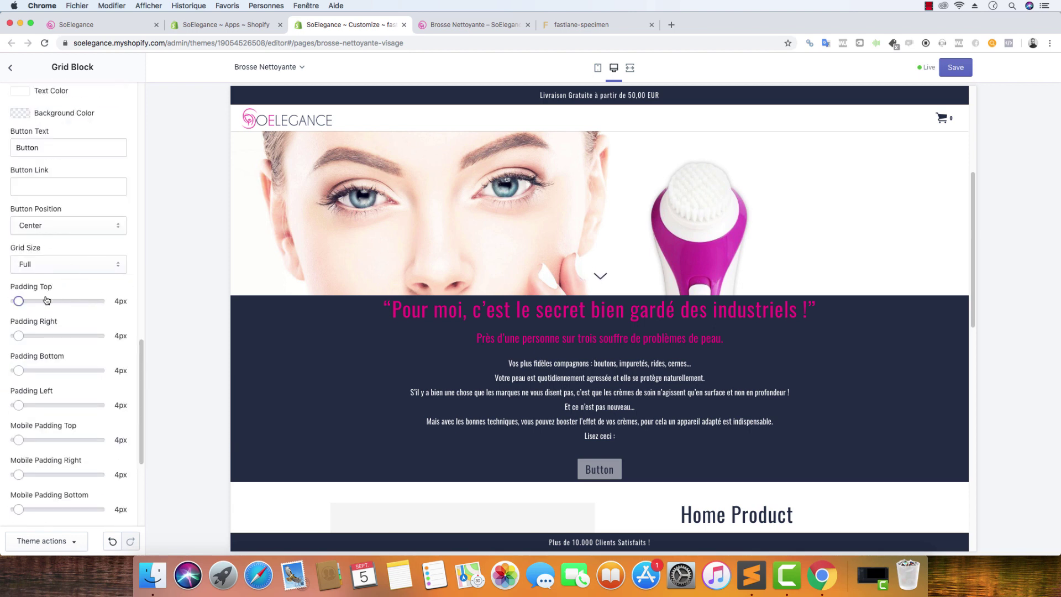
{"action": "left_click", "coordinate": [59, 155]}
{"action": "key", "text": "BackSpace"}
{"action": "key", "text": "BackSpace"}
{"action": "key", "text": "BackSpace"}
{"action": "key", "text": "BackSpace"}
{"action": "key", "text": "BackSpace"}
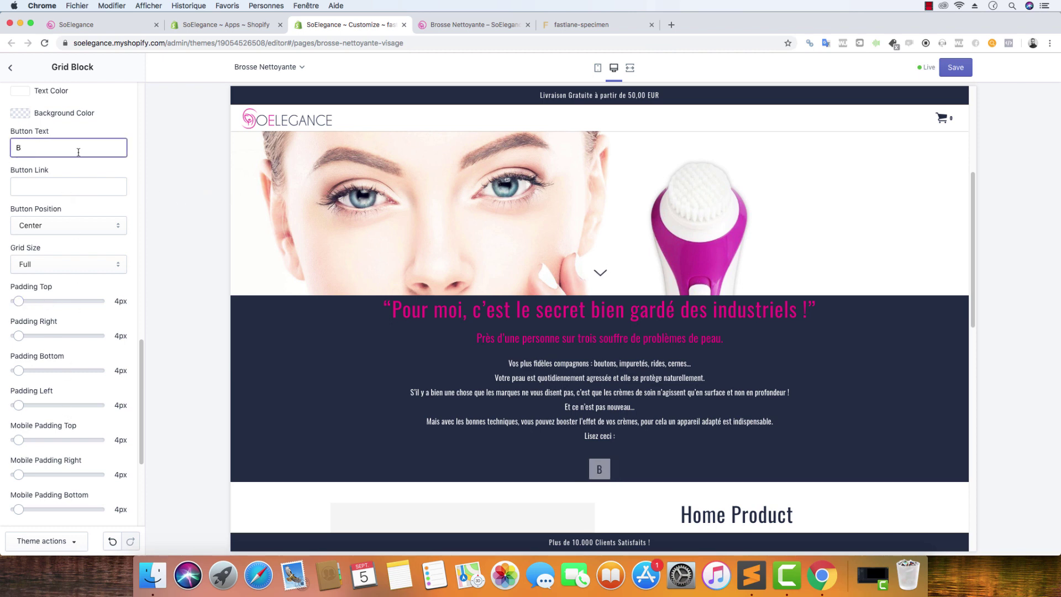
{"action": "left_click", "coordinate": [134, 118]}
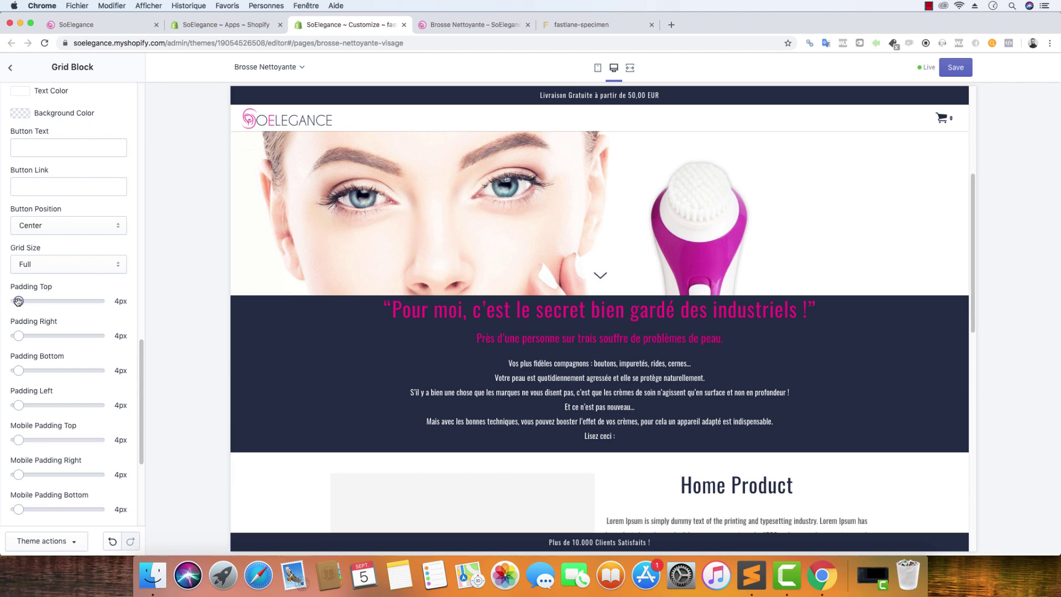
Step: Set the Html content's top and bottom padding to 30px, mobile top and bottom to 15px, mobile right and left to 10px, and save the page
{"action": "left_click_drag", "start_coordinate": [18, 301], "coordinate": [41, 301]}
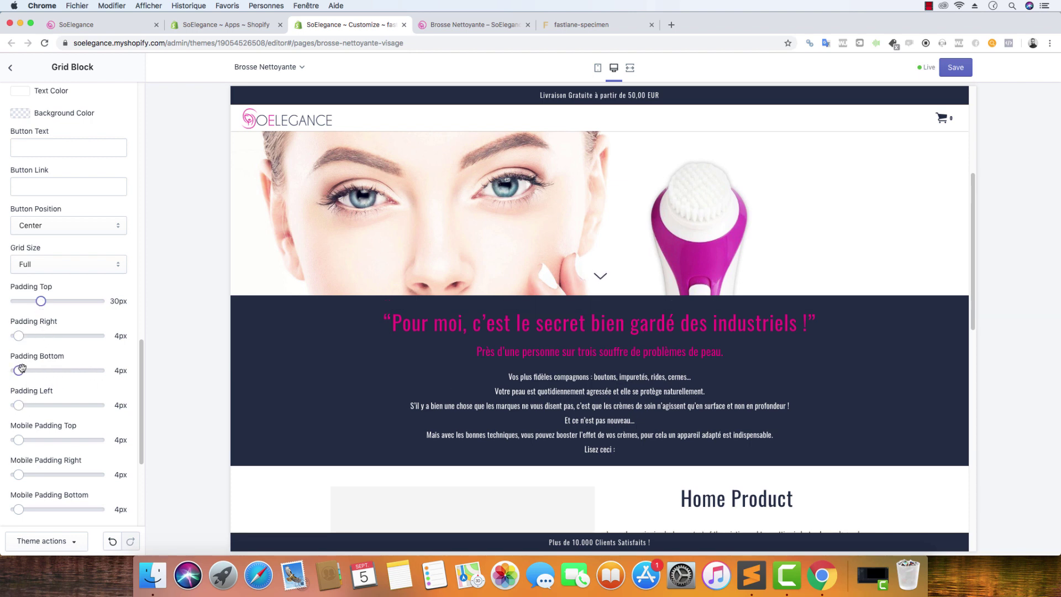
{"action": "left_click_drag", "start_coordinate": [18, 370], "coordinate": [41, 370]}
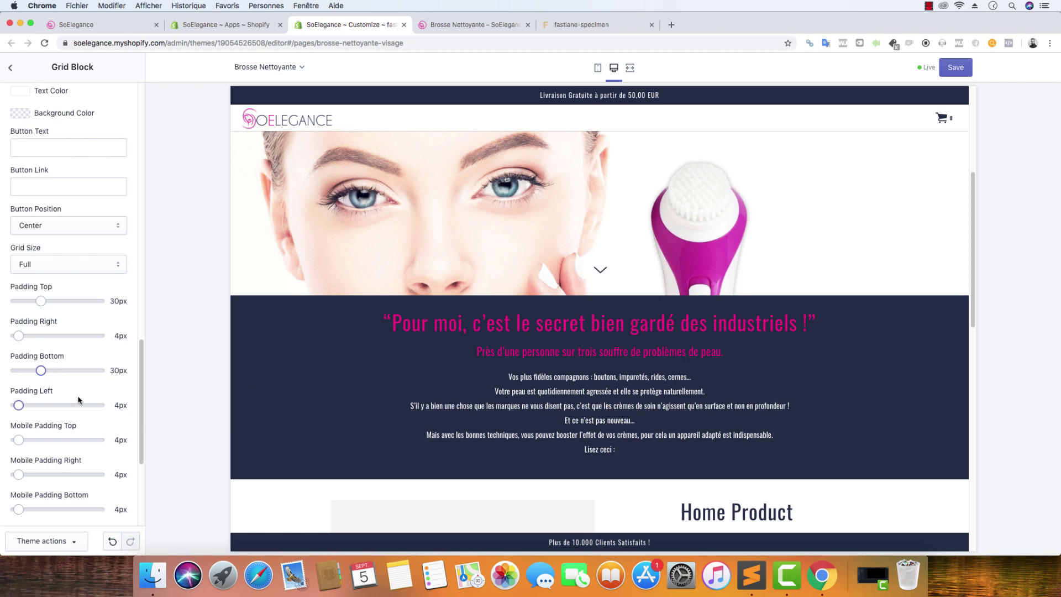
{"action": "scroll", "coordinate": [80, 401], "scroll_direction": "down", "scroll_amount": 5}
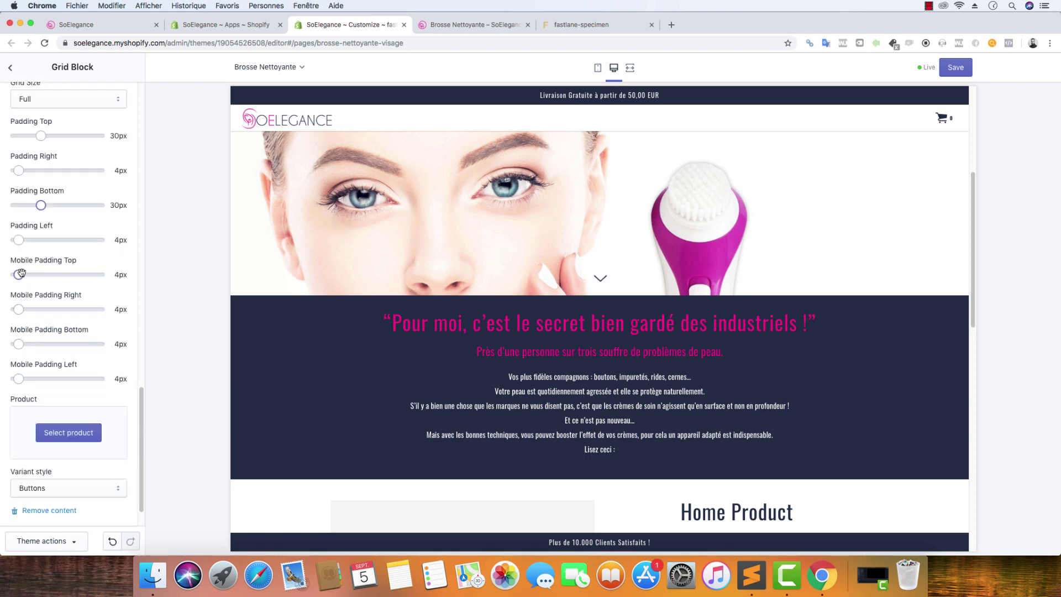
{"action": "left_click_drag", "start_coordinate": [18, 275], "coordinate": [28, 275]}
{"action": "left_click_drag", "start_coordinate": [18, 344], "coordinate": [27, 343]}
{"action": "left_click_drag", "start_coordinate": [19, 309], "coordinate": [23, 309]}
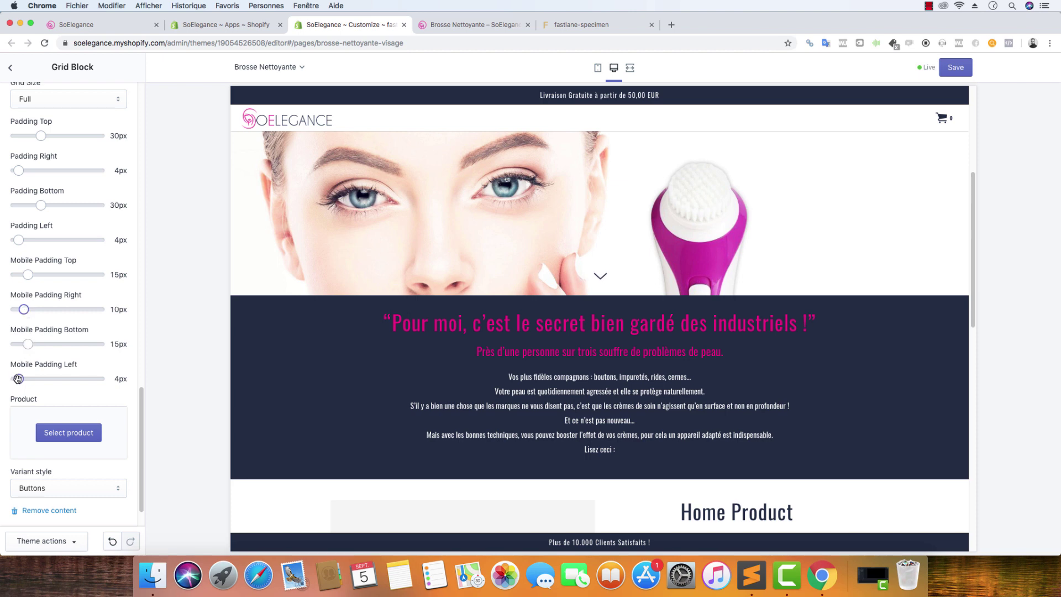
{"action": "left_click_drag", "start_coordinate": [18, 379], "coordinate": [23, 379]}
{"action": "left_click", "coordinate": [945, 74]}
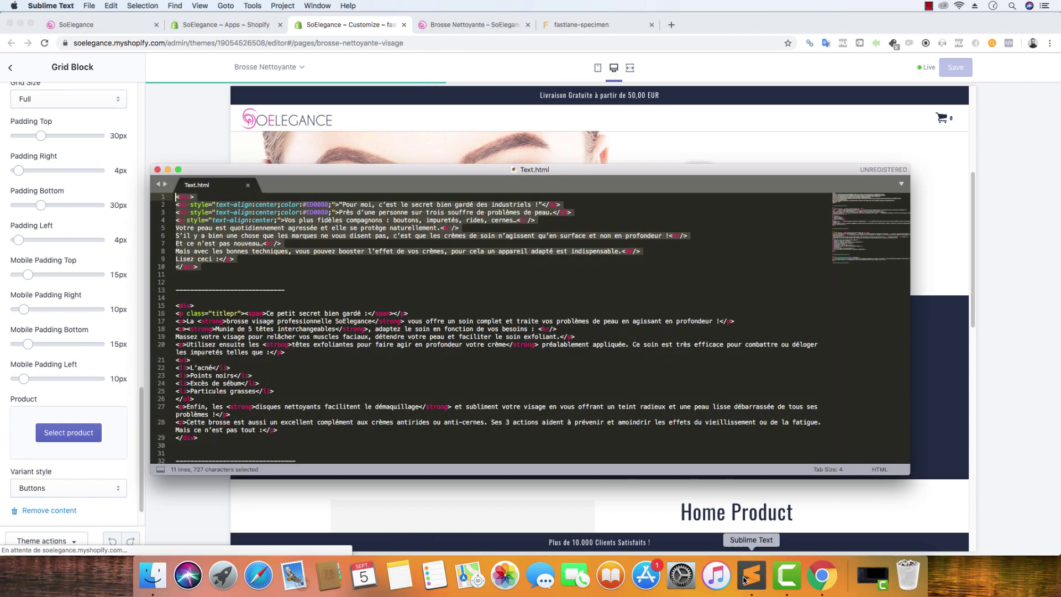
Step: Switch to Sublime Text and examine the opening and closing div tags around the first HTML block in Text.html
{"action": "left_click", "coordinate": [752, 574]}
{"action": "left_click", "coordinate": [193, 196]}
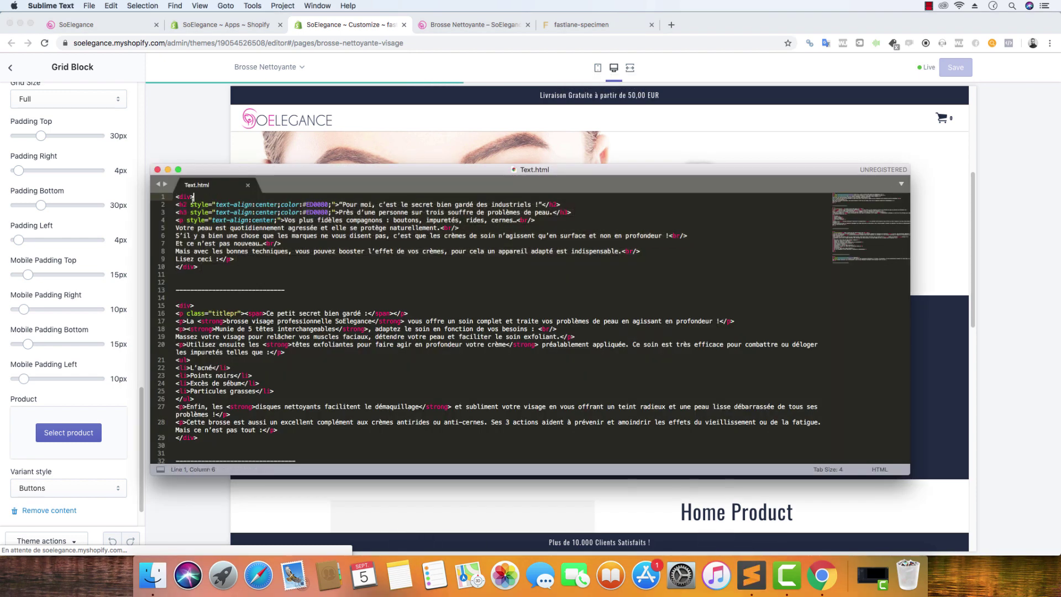
{"action": "left_click_drag", "start_coordinate": [198, 197], "coordinate": [175, 197]}
{"action": "left_click", "coordinate": [191, 197]}
{"action": "left_click_drag", "start_coordinate": [203, 270], "coordinate": [170, 265]}
{"action": "left_click_drag", "start_coordinate": [194, 197], "coordinate": [176, 197]}
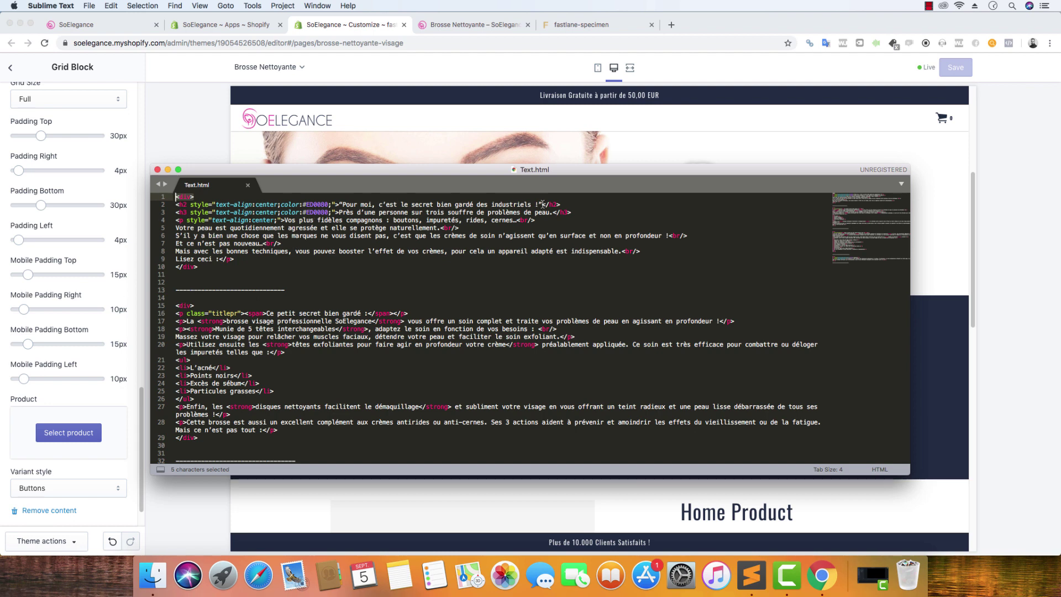
Step: Examine the text and the inline alignment and color styles of the h2 and h3 headings, and minimize the Text.html window
{"action": "left_click_drag", "start_coordinate": [543, 204], "coordinate": [359, 202]}
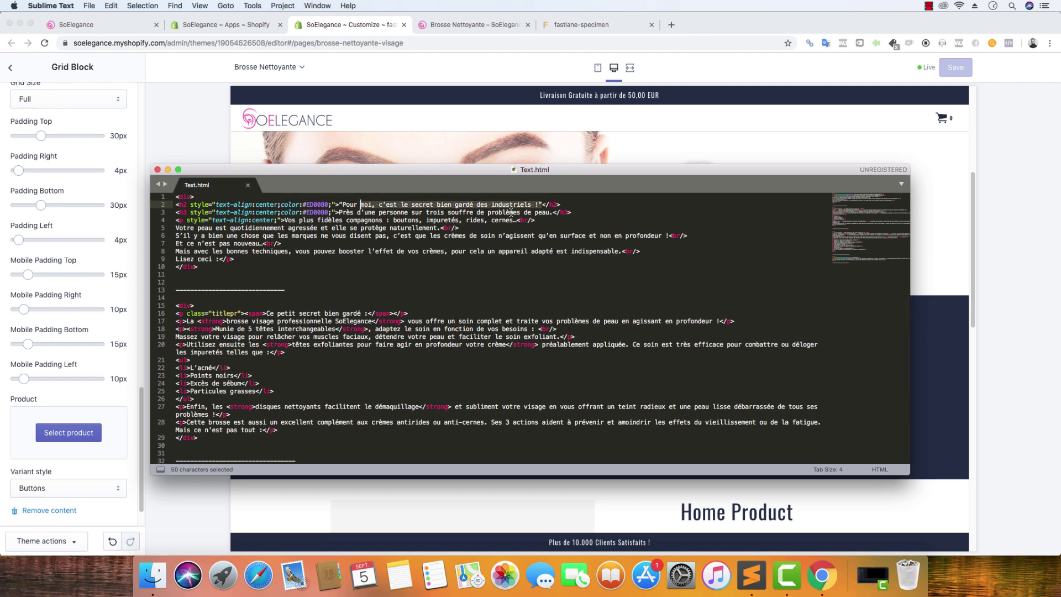
{"action": "left_click", "coordinate": [364, 213]}
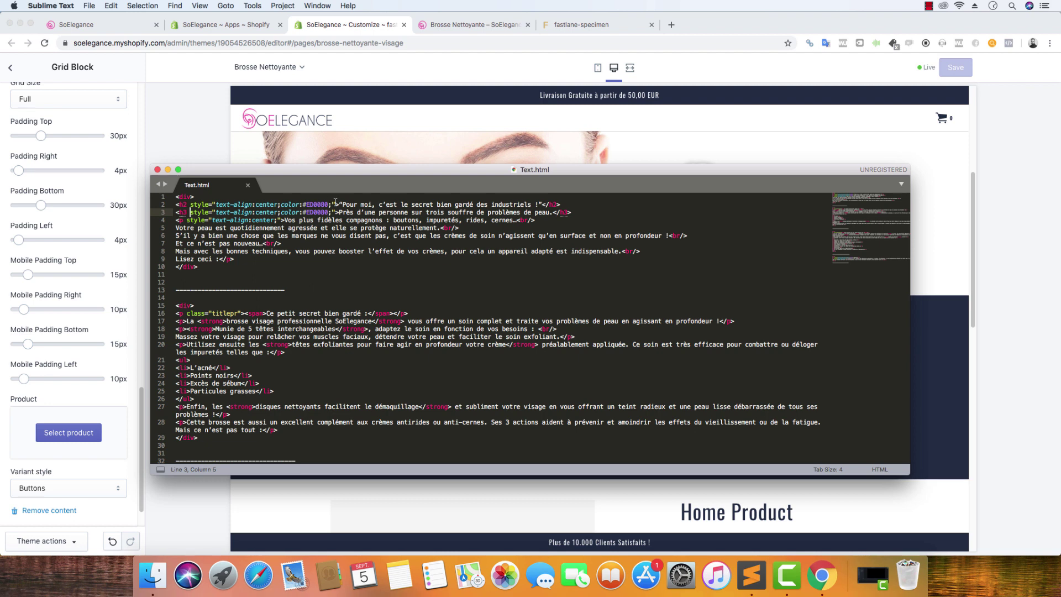
{"action": "left_click_drag", "start_coordinate": [331, 204], "coordinate": [194, 204]}
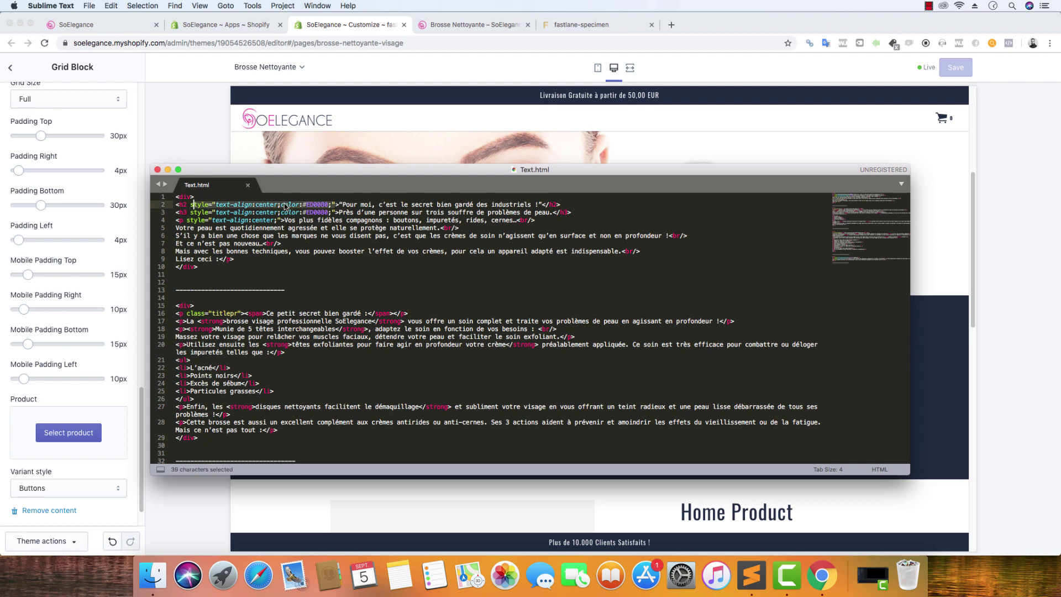
{"action": "left_click", "coordinate": [321, 204]}
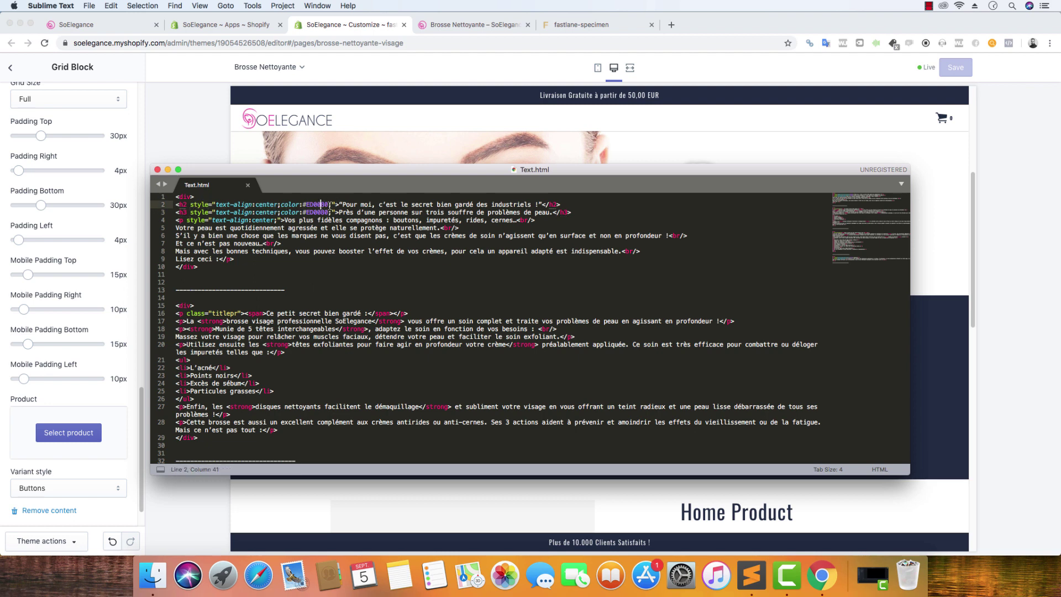
{"action": "left_click_drag", "start_coordinate": [332, 205], "coordinate": [229, 204]}
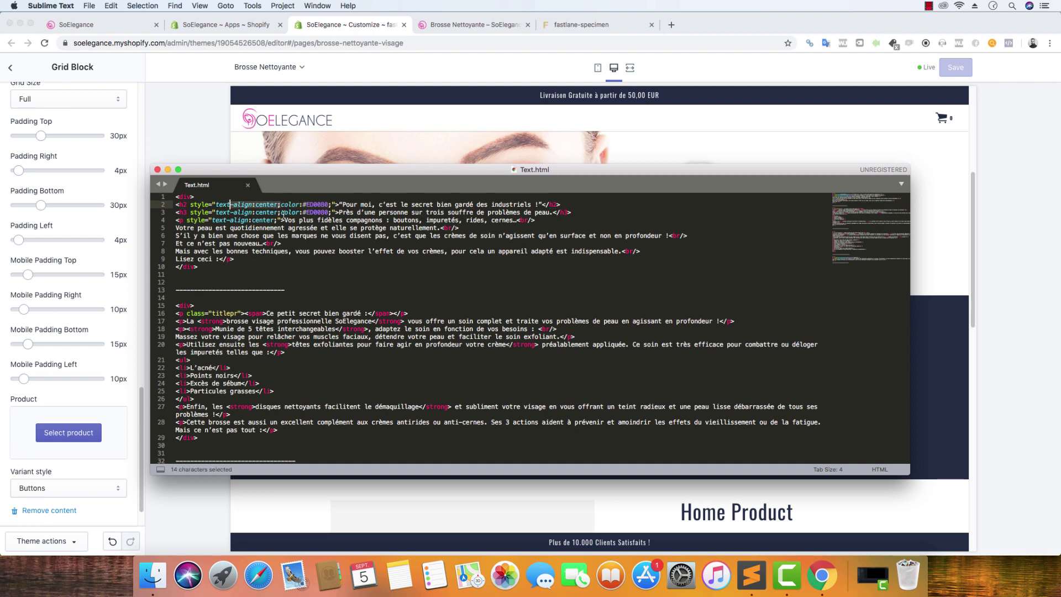
{"action": "left_click", "coordinate": [291, 228]}
{"action": "left_click", "coordinate": [331, 204]}
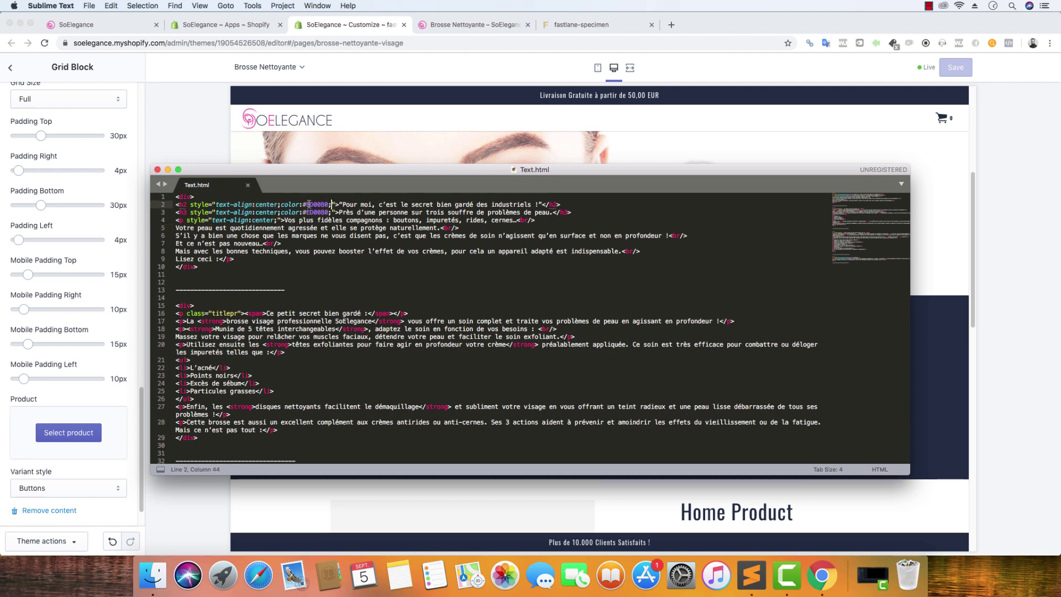
{"action": "left_click", "coordinate": [168, 170]}
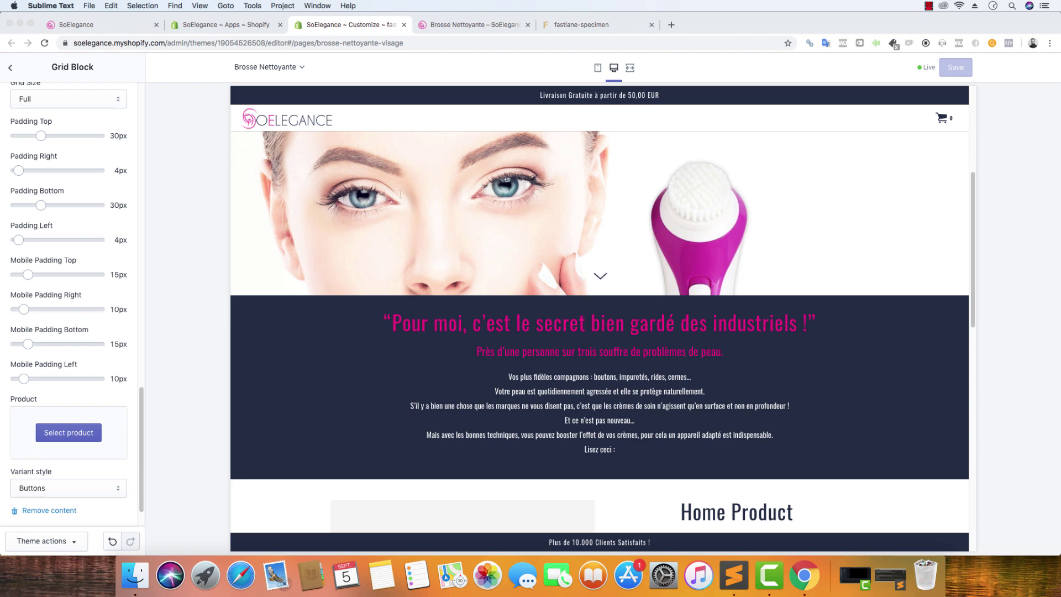
Step: Return to Chrome and review the page preview from the slider through the Grid Block to the footer
{"action": "left_click", "coordinate": [510, 328]}
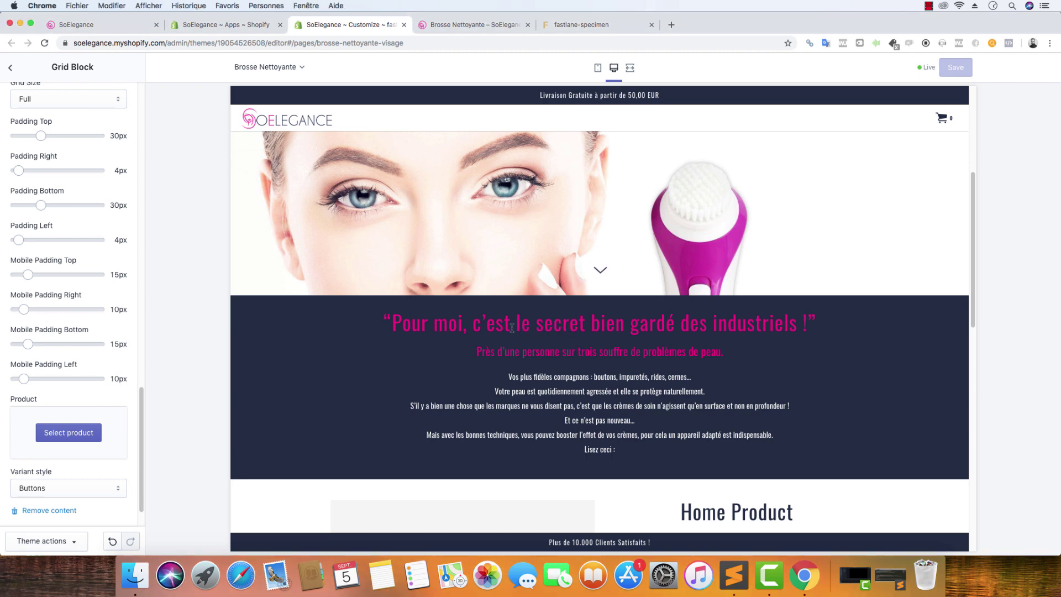
{"action": "scroll", "coordinate": [50, 213], "scroll_direction": "up", "scroll_amount": 15}
{"action": "scroll", "coordinate": [316, 272], "scroll_direction": "down", "scroll_amount": 10}
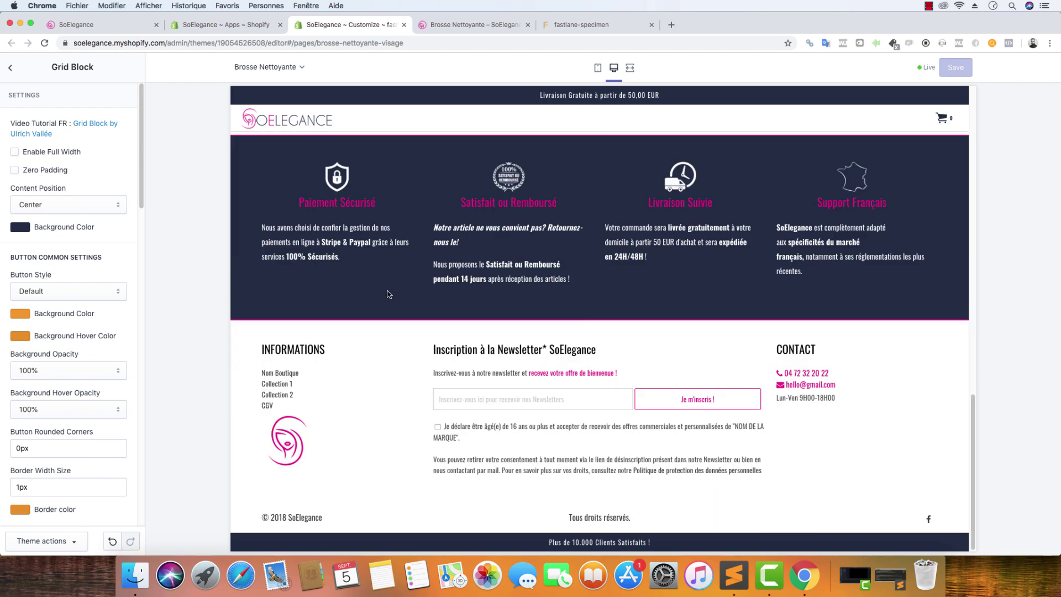
{"action": "scroll", "coordinate": [369, 237], "scroll_direction": "up", "scroll_amount": 3}
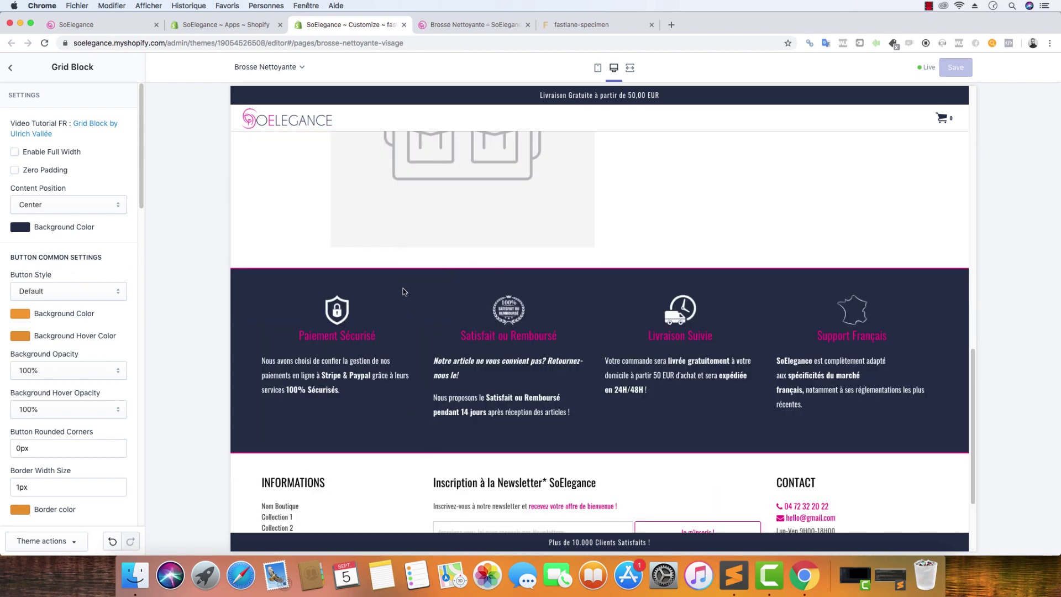
{"action": "scroll", "coordinate": [405, 293], "scroll_direction": "up", "scroll_amount": 12}
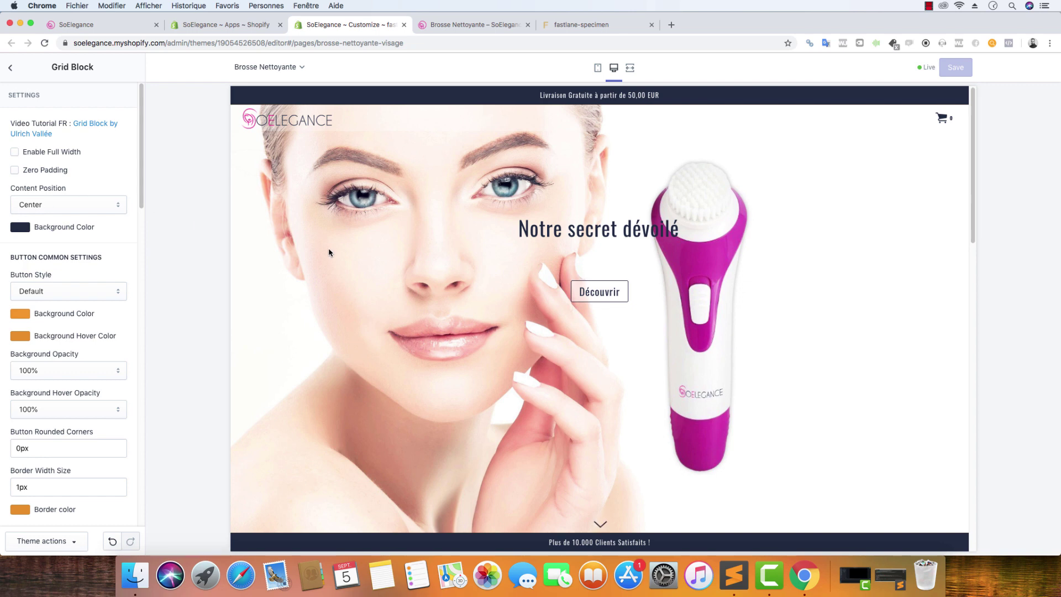
{"action": "scroll", "coordinate": [450, 294], "scroll_direction": "down", "scroll_amount": 4}
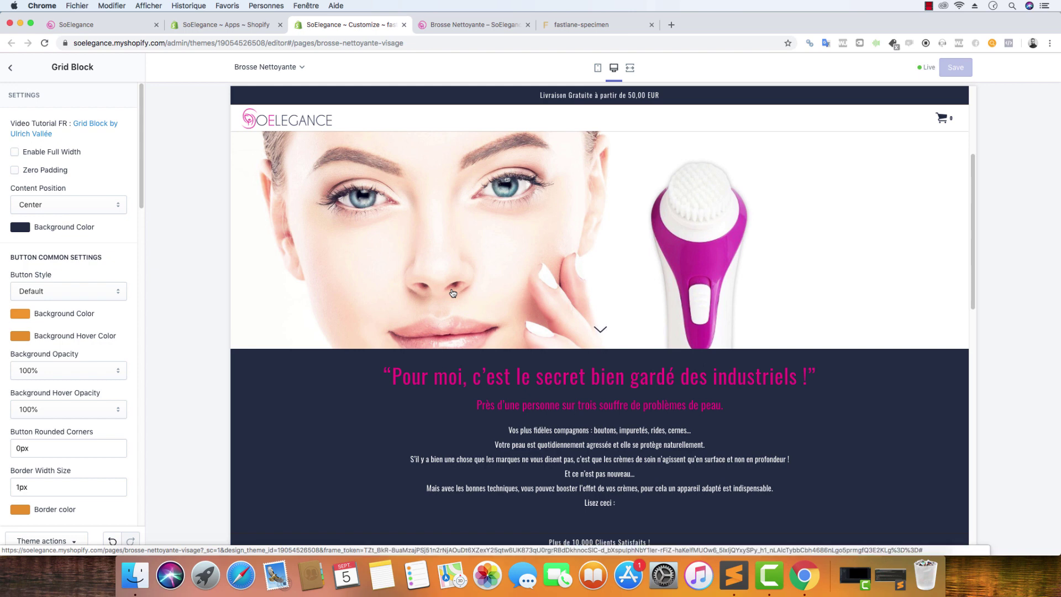
Step: Inspect the "Pour moi, c'est le secret bien gardé des industriels !" heading and select the id value of its enclosing shopify-section div
{"action": "left_click_drag", "start_coordinate": [392, 376], "coordinate": [504, 377]}
{"action": "right_click", "coordinate": [414, 380]}
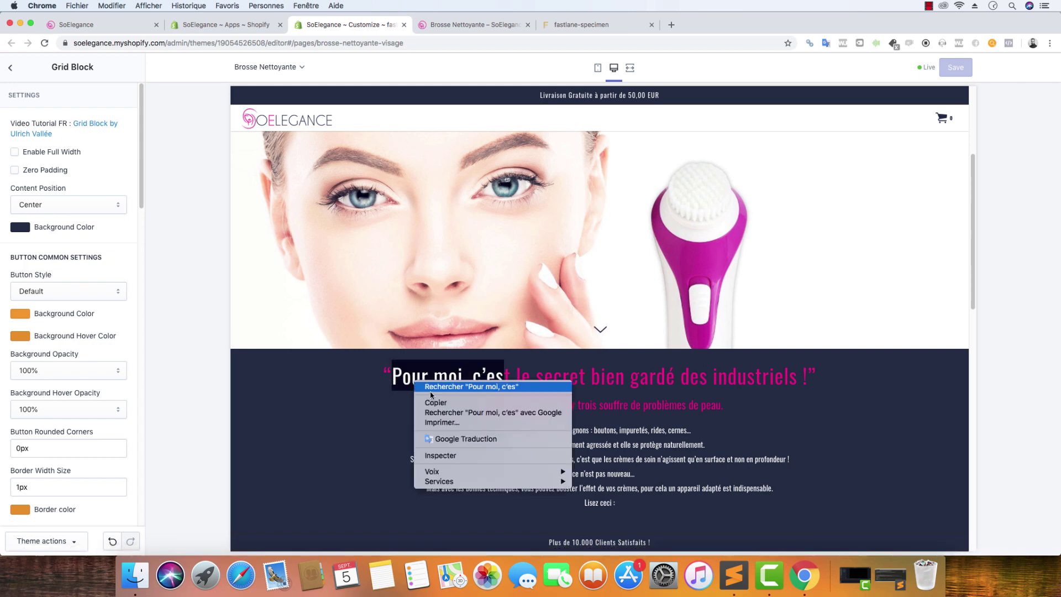
{"action": "left_click", "coordinate": [453, 456]}
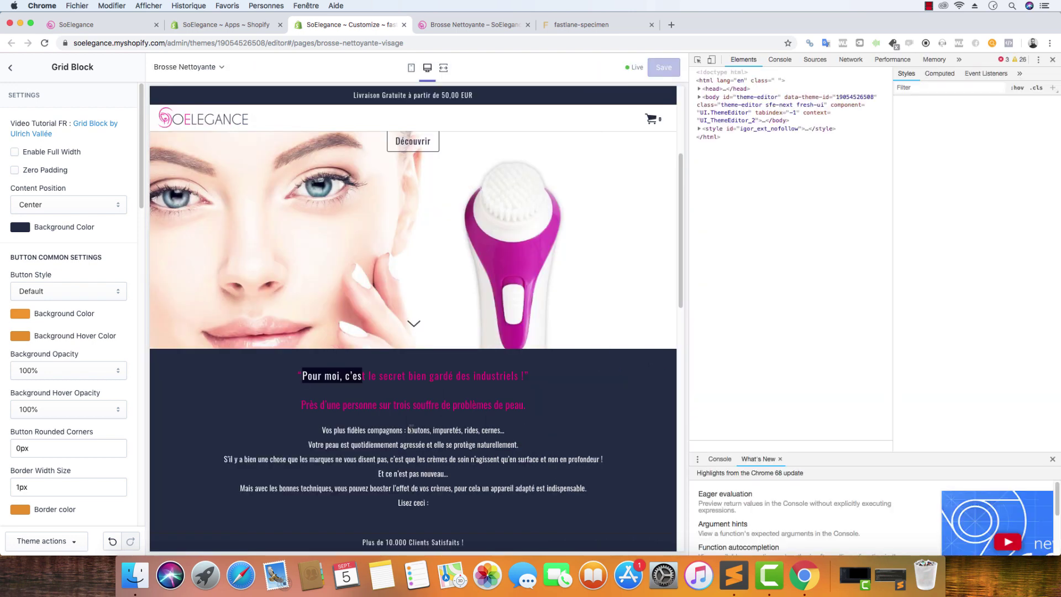
{"action": "scroll", "coordinate": [818, 199], "scroll_direction": "up", "scroll_amount": 4}
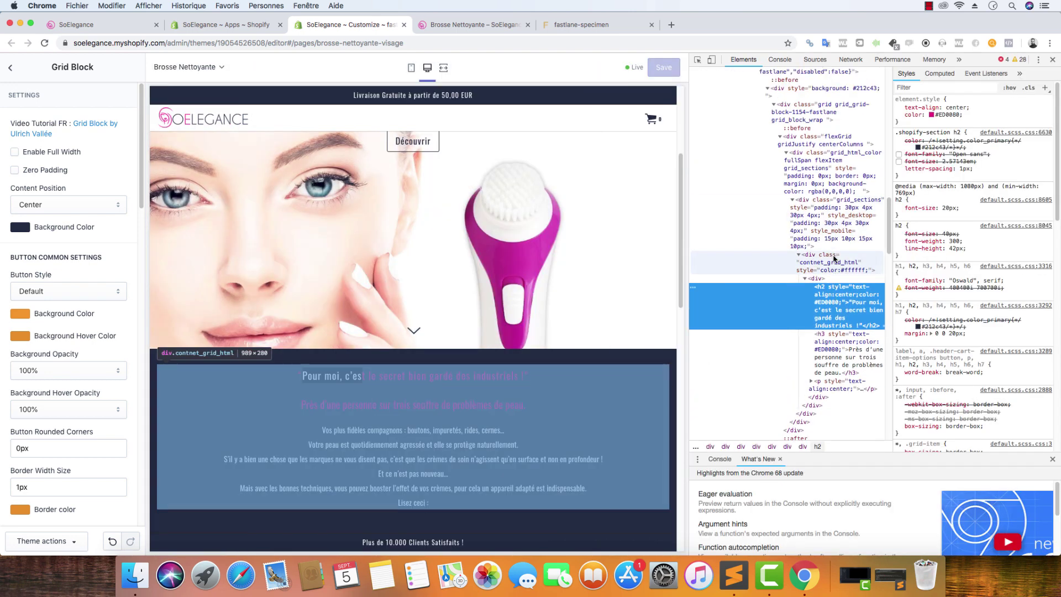
{"action": "scroll", "coordinate": [795, 178], "scroll_direction": "up", "scroll_amount": 1}
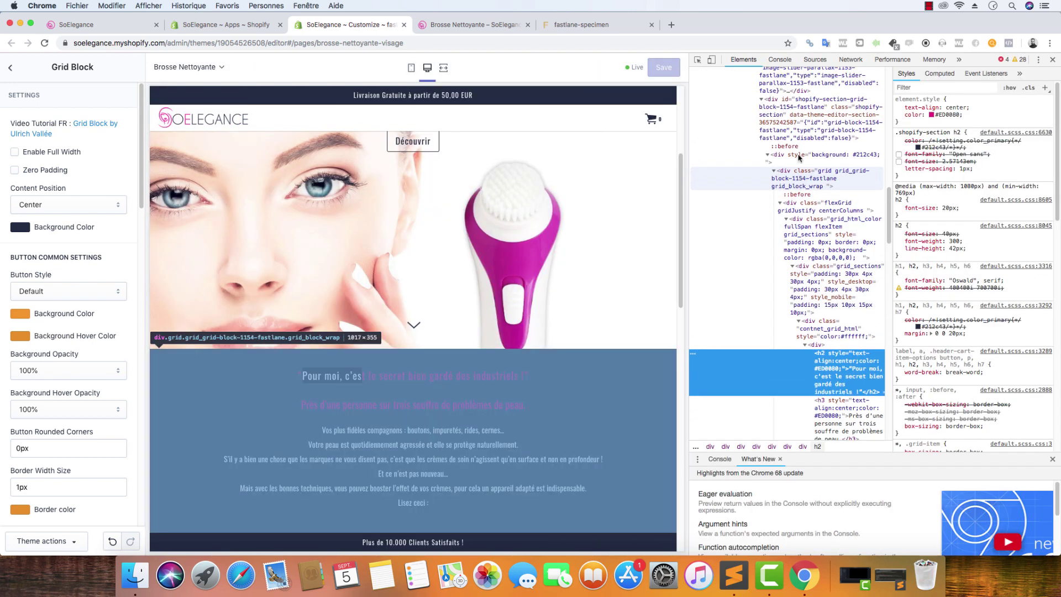
{"action": "left_click", "coordinate": [767, 103]}
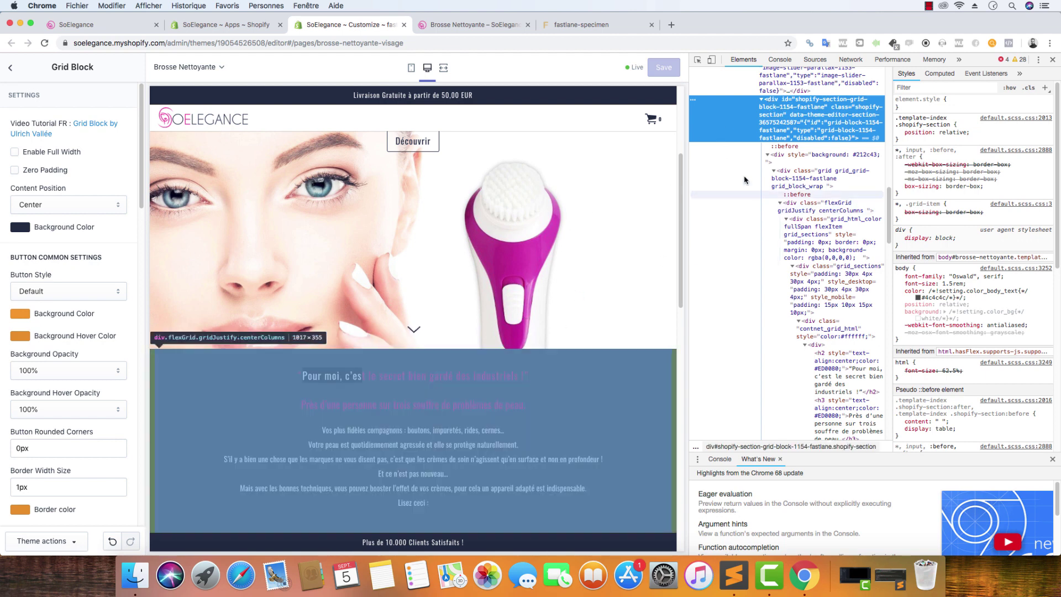
{"action": "double_click", "coordinate": [816, 102]}
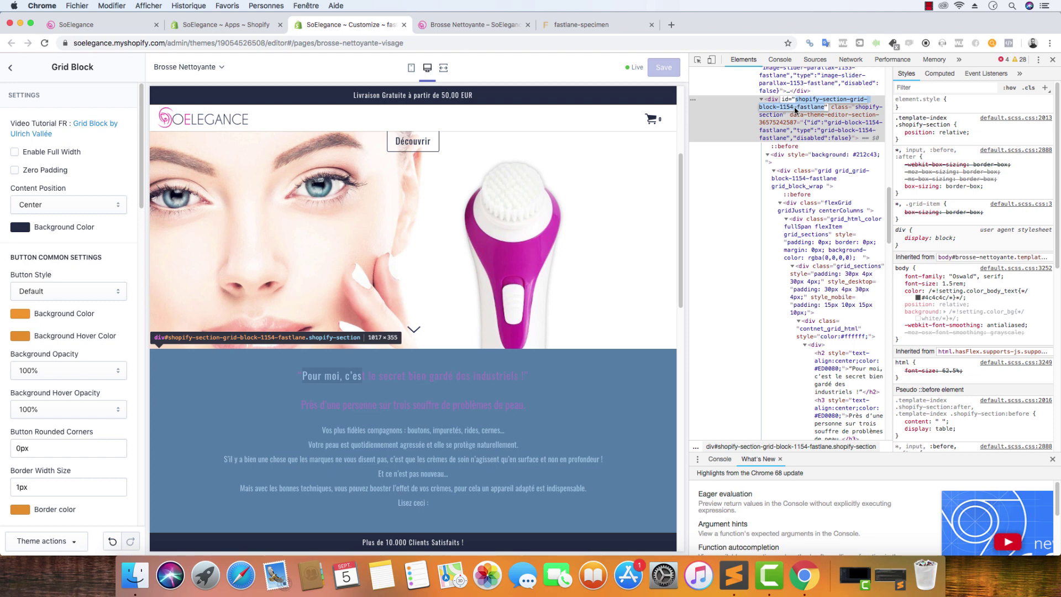
Step: Copy the section id shopify-section-grid-block-1154-fastlane and close the developer tools
{"action": "right_click", "coordinate": [796, 109]}
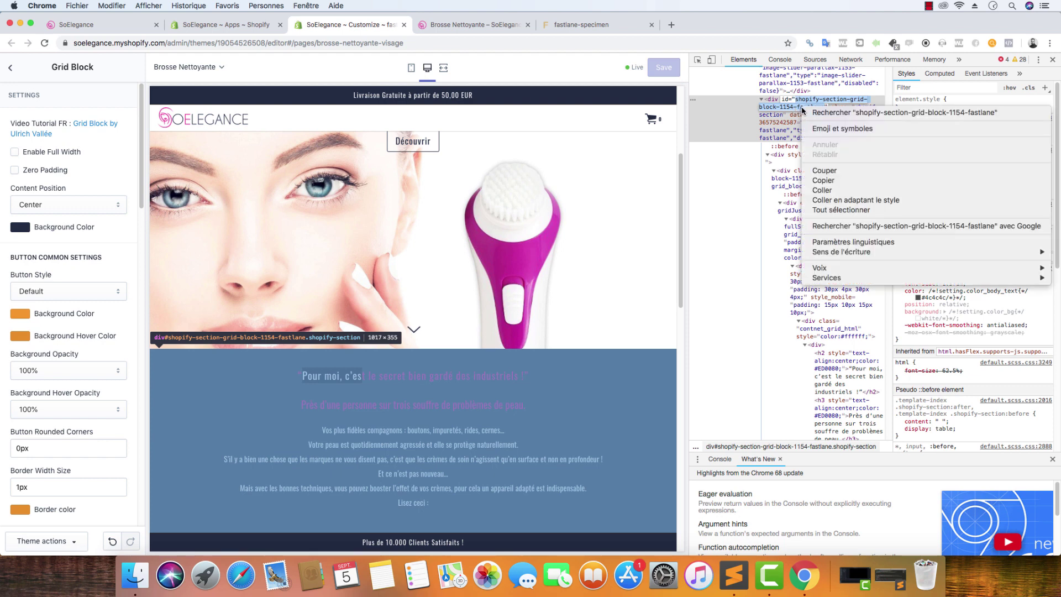
{"action": "left_click", "coordinate": [835, 182]}
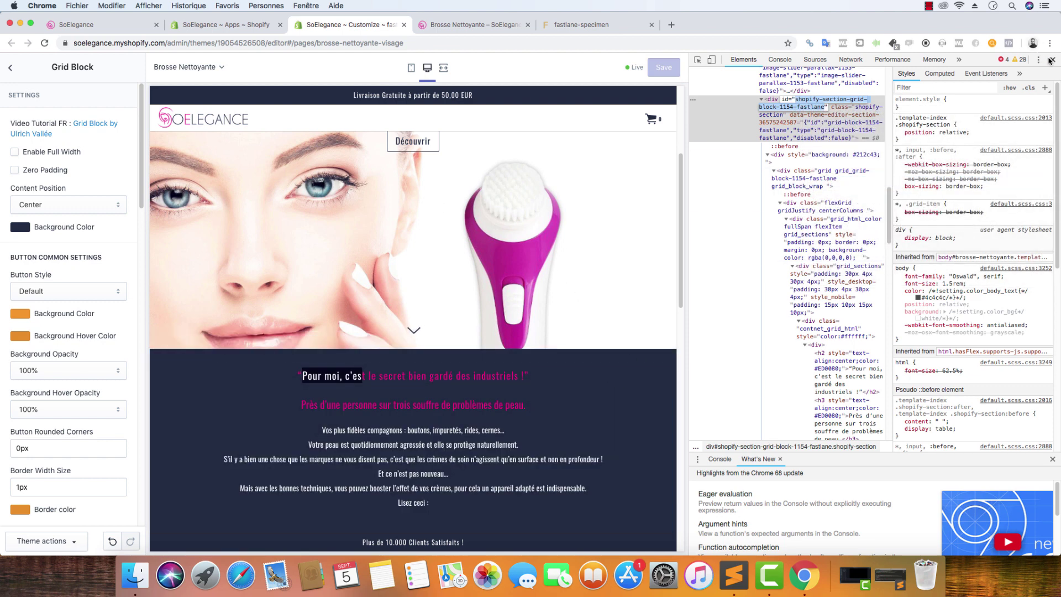
{"action": "left_click", "coordinate": [1049, 59]}
Step: Open the General theme settings and enlarge the Custom CSS box to show more of its rules
{"action": "left_click", "coordinate": [10, 67]}
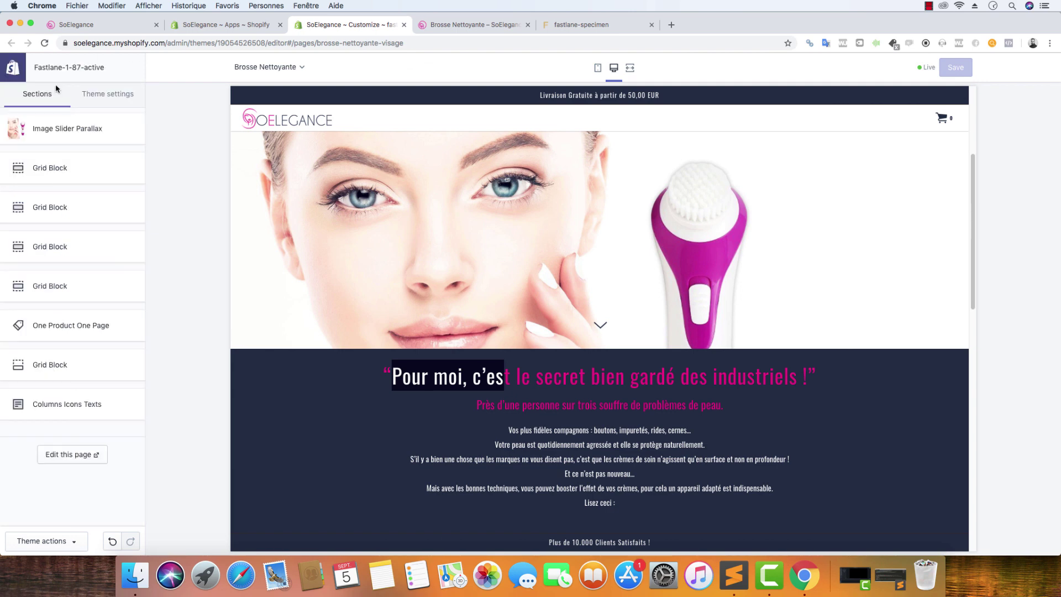
{"action": "left_click", "coordinate": [107, 95]}
{"action": "left_click", "coordinate": [45, 161]}
{"action": "scroll", "coordinate": [52, 201], "scroll_direction": "down", "scroll_amount": 5}
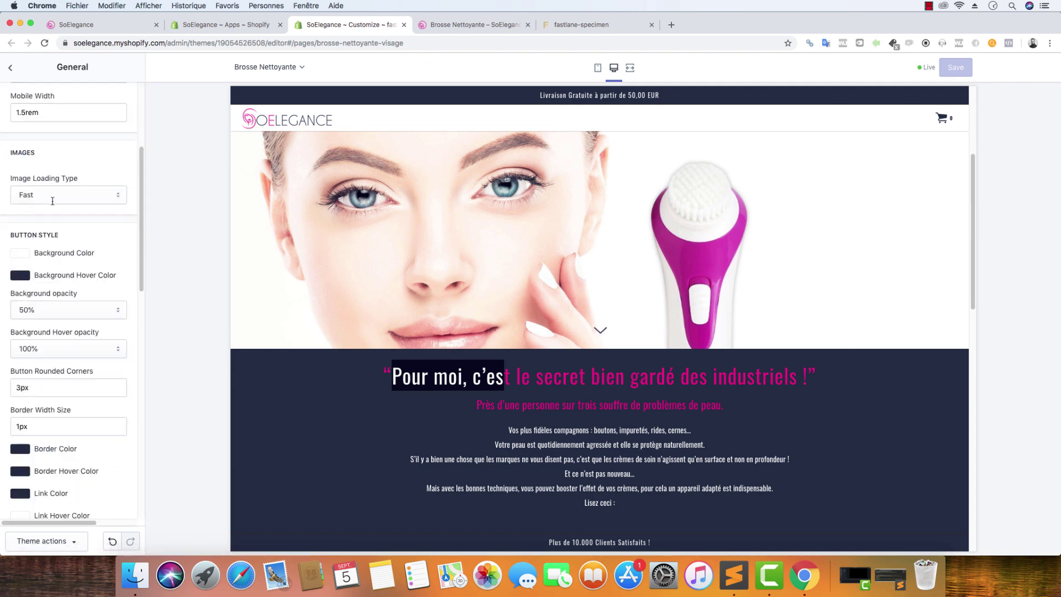
{"action": "scroll", "coordinate": [66, 194], "scroll_direction": "down", "scroll_amount": 8}
{"action": "scroll", "coordinate": [83, 190], "scroll_direction": "down", "scroll_amount": 7}
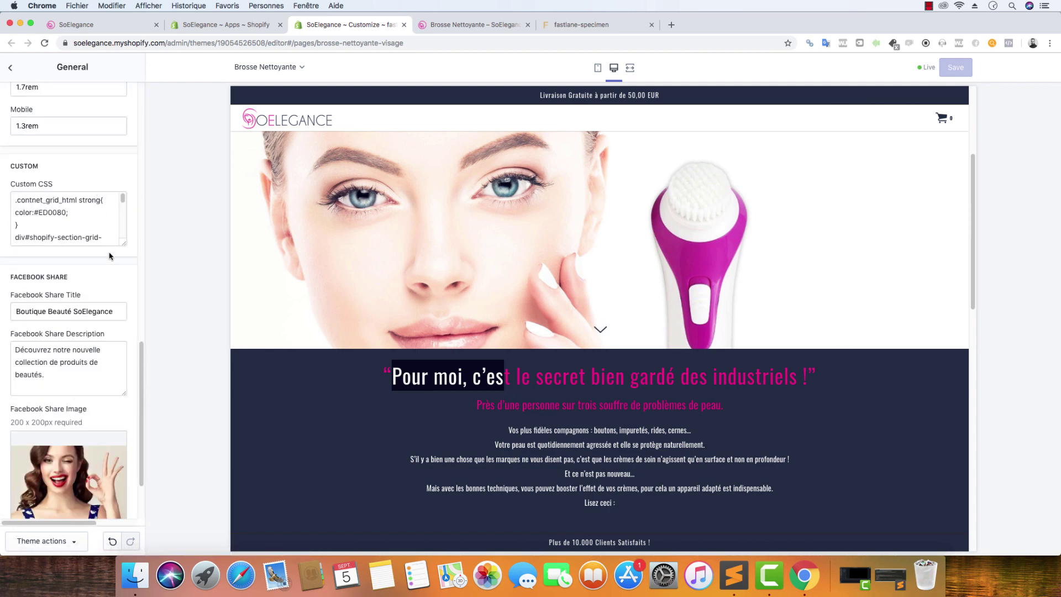
{"action": "left_click_drag", "start_coordinate": [124, 247], "coordinate": [125, 378]}
Step: Add the selector div#shopify-section-grid-block-1154-fastlane on a new line after the grid-block-948 rule in the Custom CSS
{"action": "key", "text": "Return"}
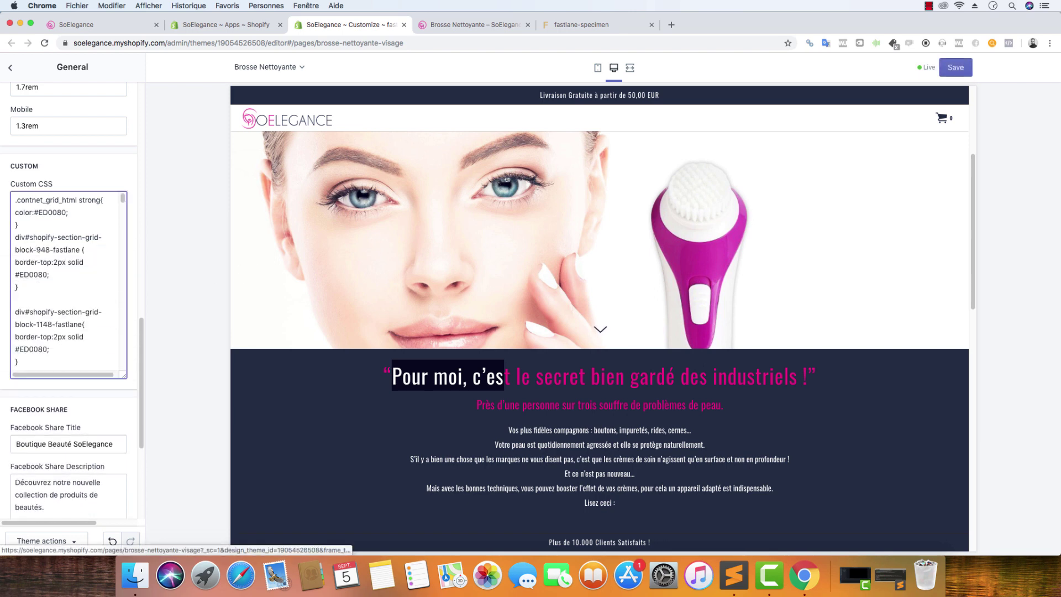
{"action": "type", "text": "div"}
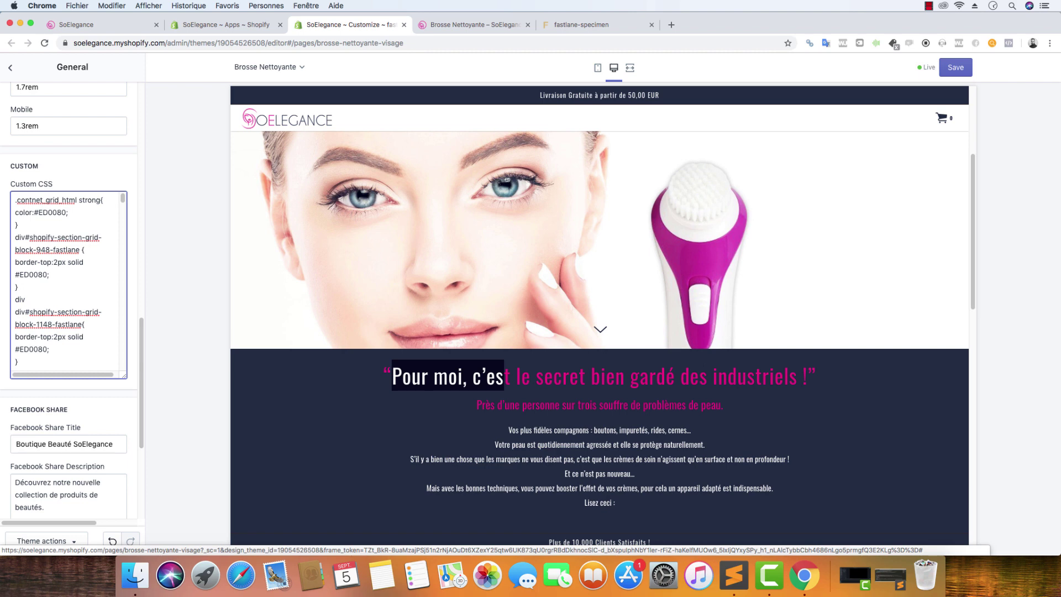
{"action": "type", "text": "#"}
{"action": "key", "text": "super+v"}
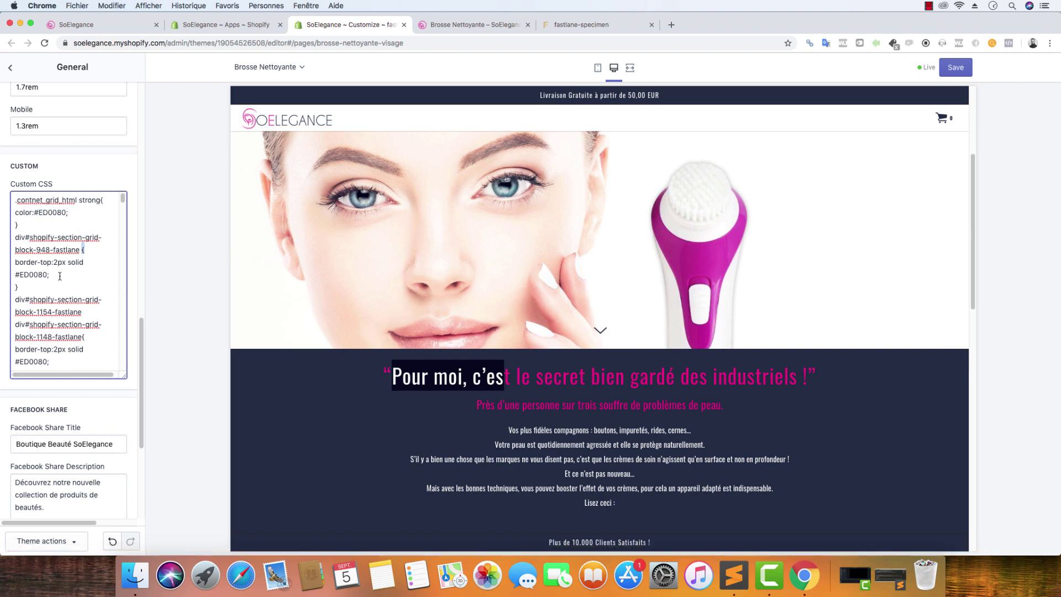
Step: Add opening and closing braces to the grid-block-1154 selector, with an empty line between them
{"action": "left_click", "coordinate": [94, 313]}
{"action": "key", "text": "super+v"}
{"action": "left_click_drag", "start_coordinate": [29, 289], "coordinate": [5, 290]}
{"action": "key", "text": "super+c"}
{"action": "left_click", "coordinate": [95, 313]}
{"action": "key", "text": "Return"}
{"action": "key", "text": "Return"}
{"action": "key", "text": "super+v"}
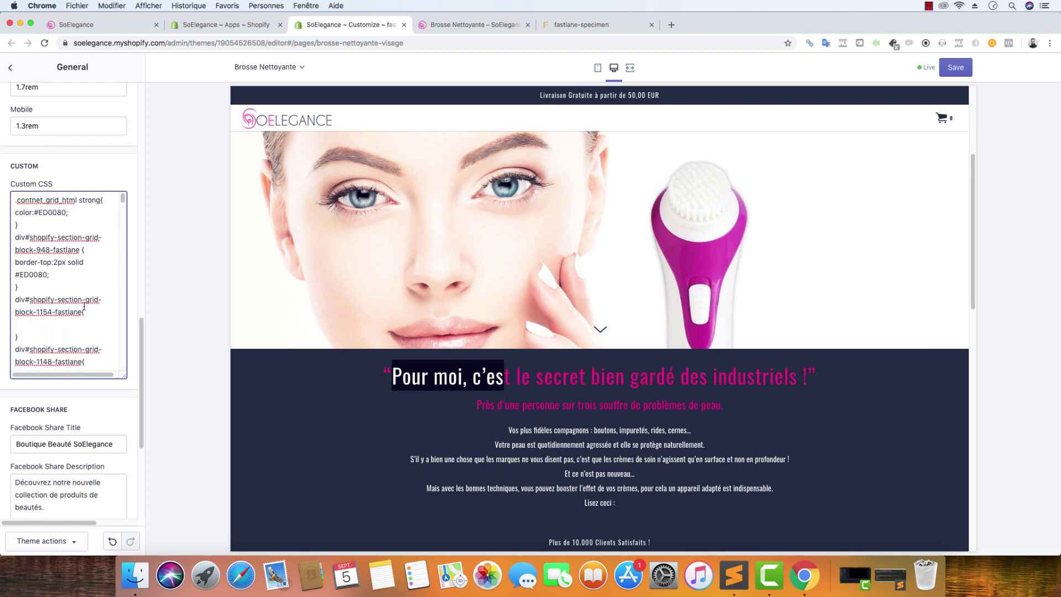
Step: Copy the border-top:2px solid #ED0080; declaration from the grid-block-948 rule into the grid-block-1154 rule
{"action": "left_click_drag", "start_coordinate": [54, 272], "coordinate": [14, 263]}
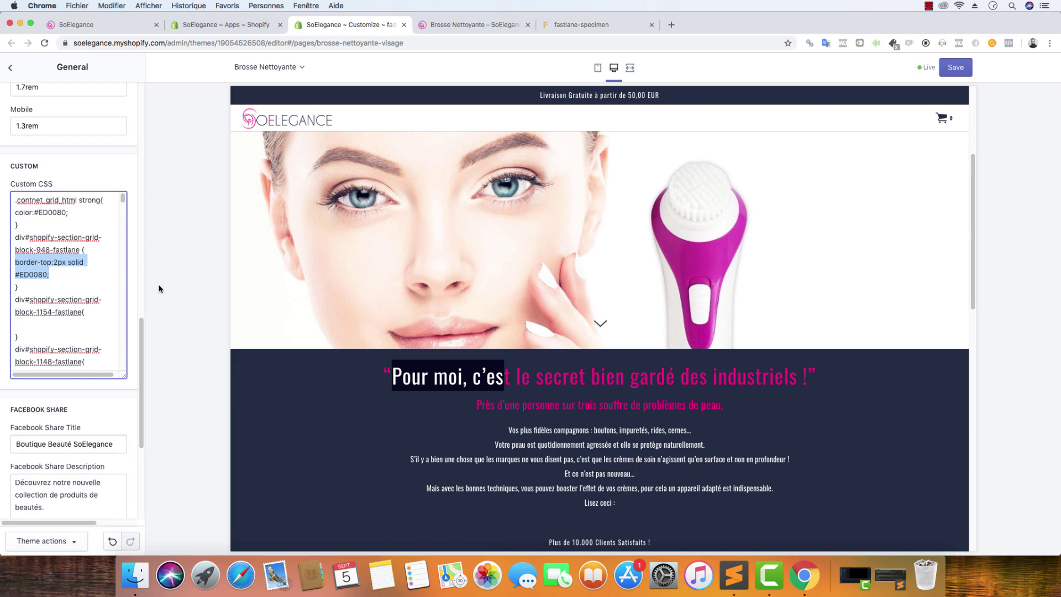
{"action": "right_click", "coordinate": [68, 274]}
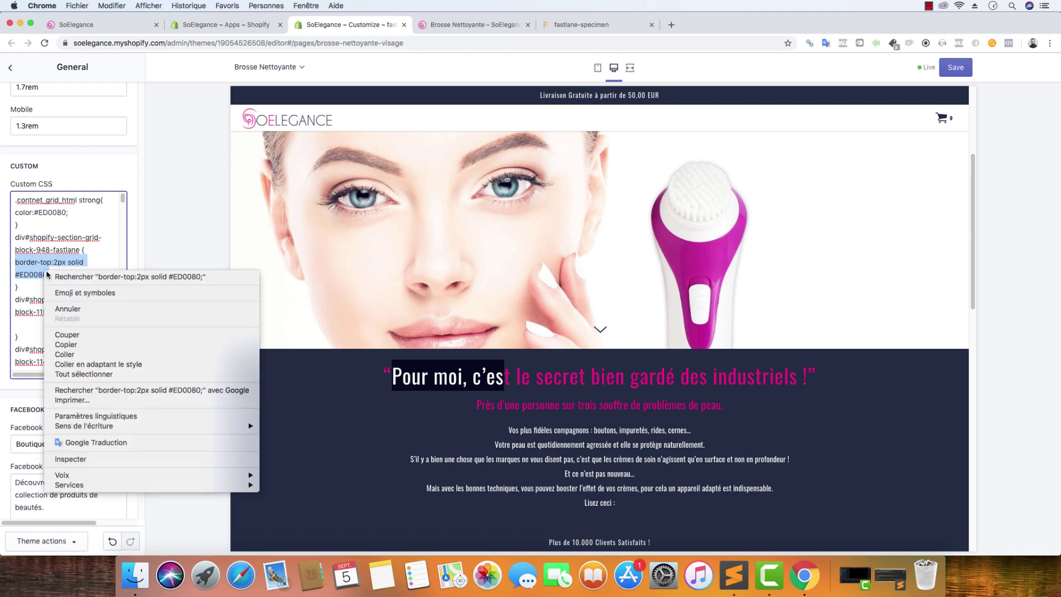
{"action": "left_click", "coordinate": [75, 344]}
{"action": "left_click", "coordinate": [28, 330]}
{"action": "key", "text": "super+v"}
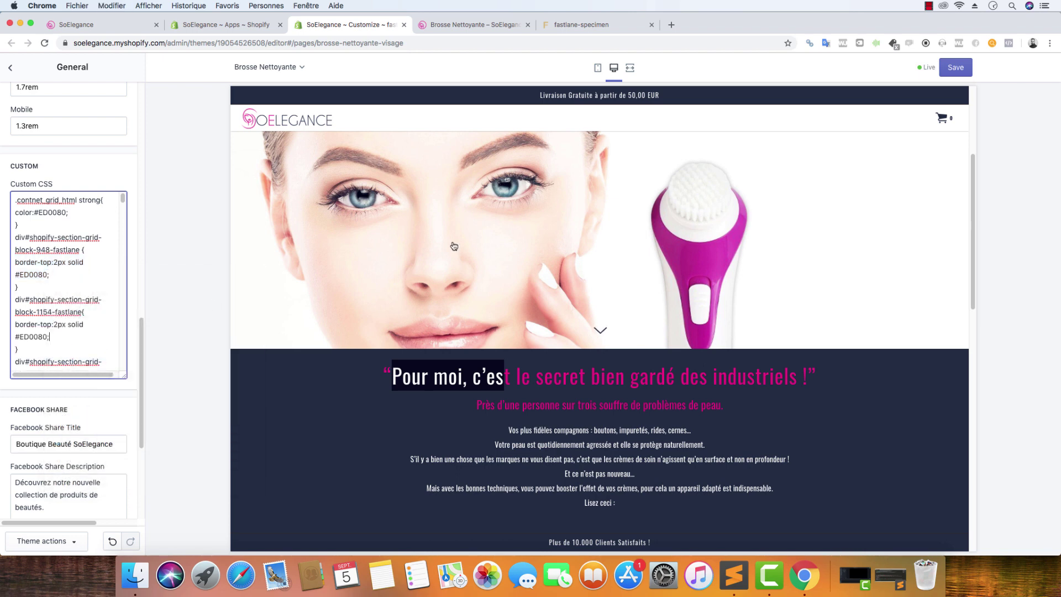
Step: Save the custom CSS changes and return to the theme settings overview, checking the quote section in the preview
{"action": "left_click", "coordinate": [948, 73]}
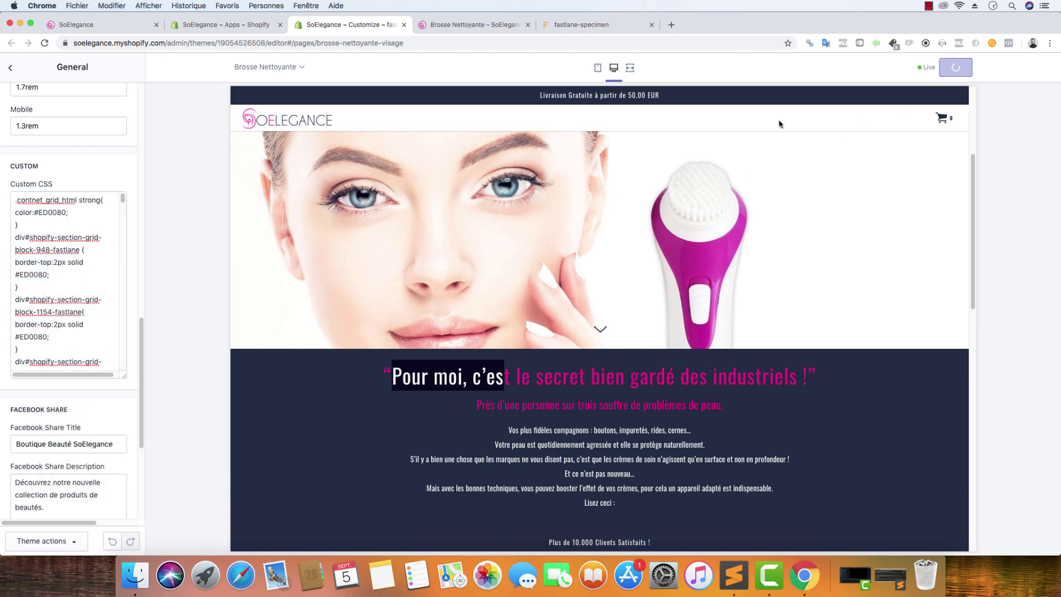
{"action": "left_click", "coordinate": [8, 76]}
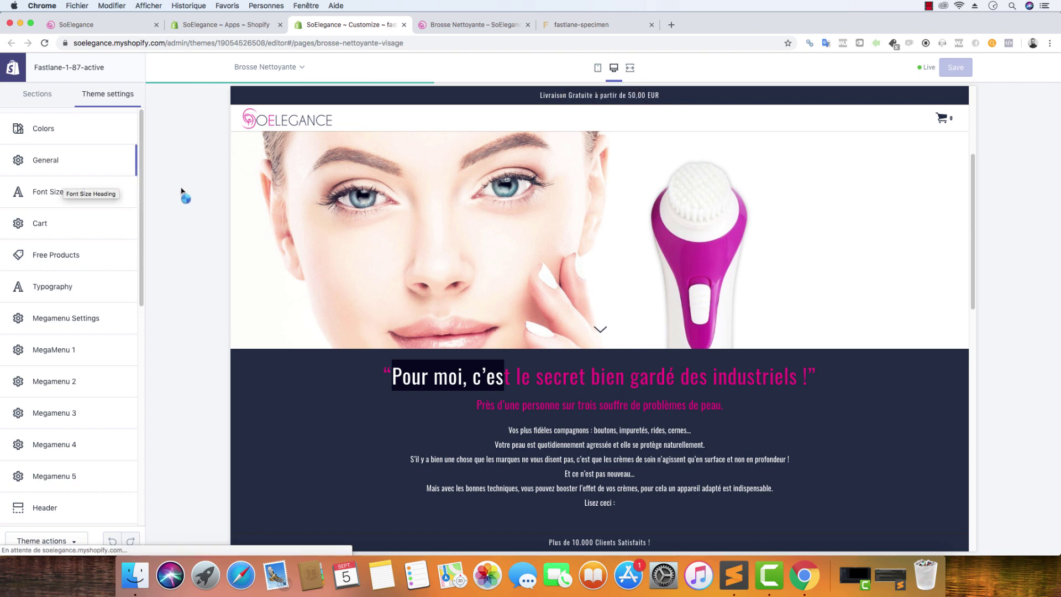
{"action": "scroll", "coordinate": [391, 230], "scroll_direction": "down", "scroll_amount": 2}
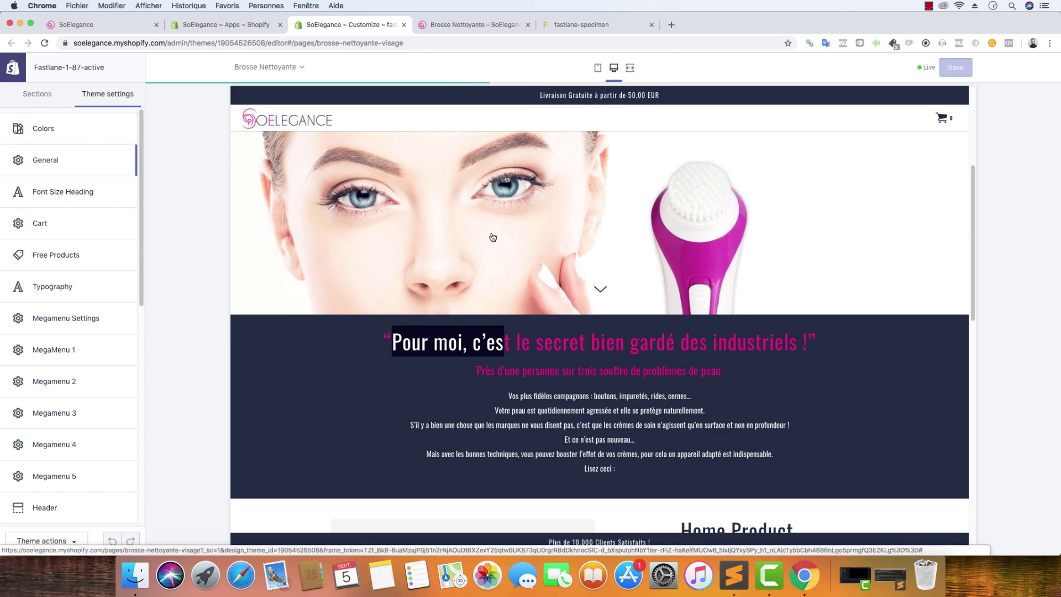
{"action": "left_click", "coordinate": [462, 369]}
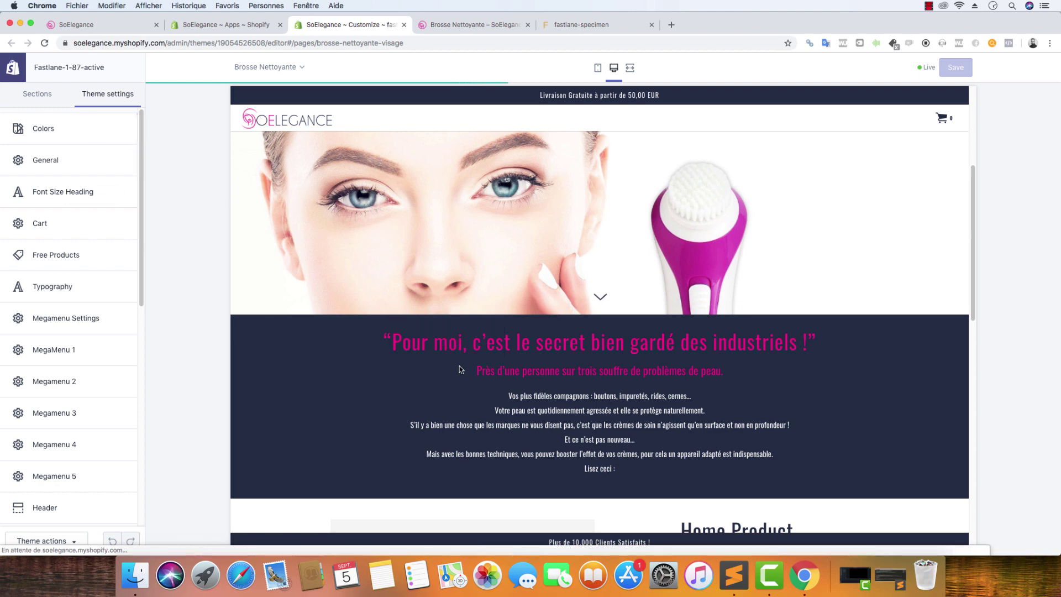
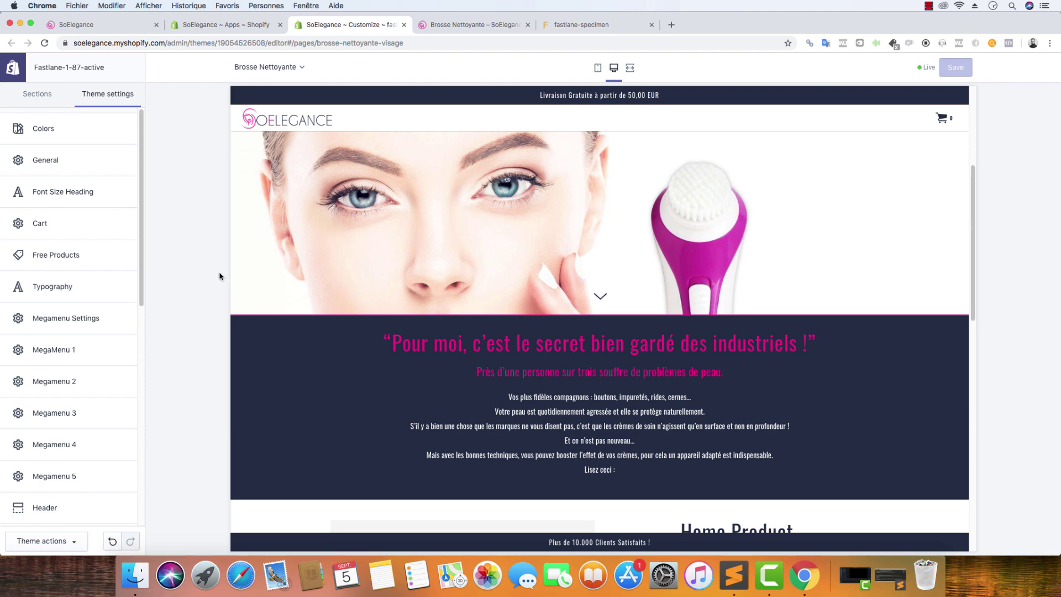
Step: Open the second Grid Block section of the page and enable Full Width and Zero Padding
{"action": "left_click", "coordinate": [37, 94]}
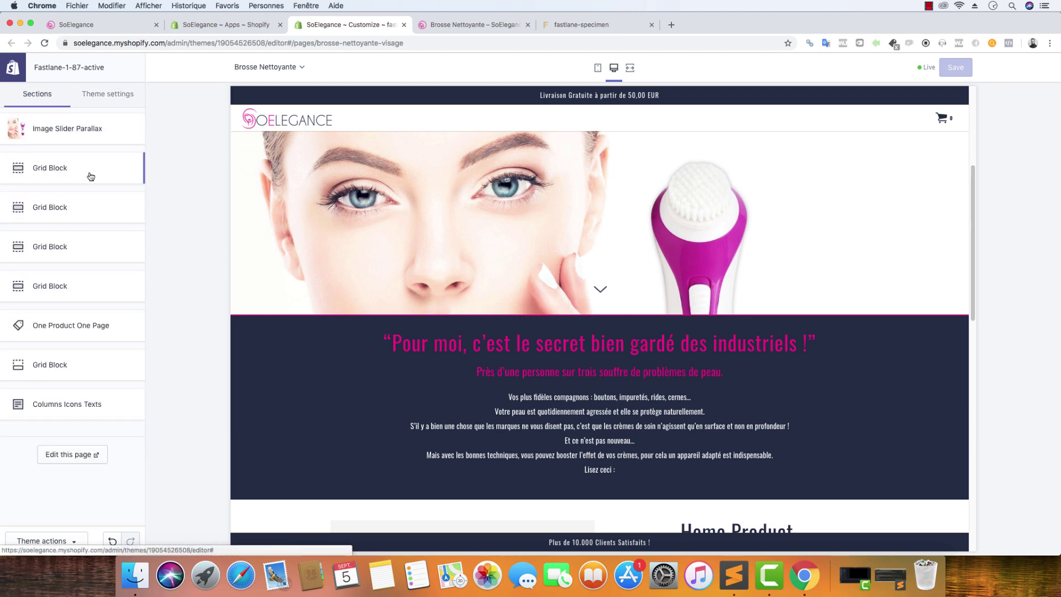
{"action": "left_click", "coordinate": [57, 207]}
{"action": "left_click", "coordinate": [15, 152]}
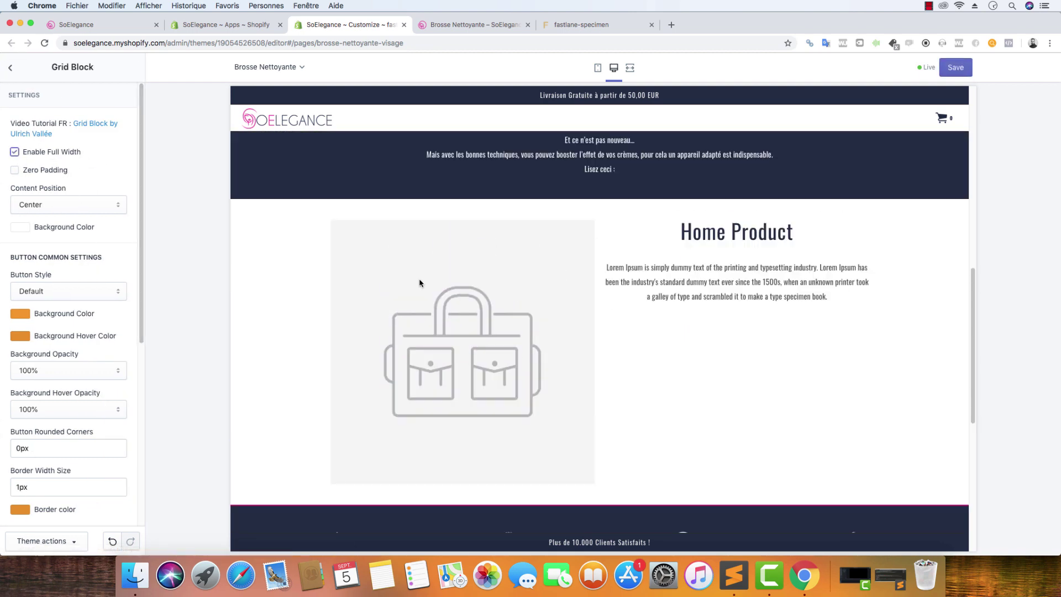
{"action": "left_click", "coordinate": [55, 172]}
Step: Add an Image content block to the Grid Block and upload brosse-nettoyante-5.jpg as its image
{"action": "scroll", "coordinate": [82, 210], "scroll_direction": "down", "scroll_amount": 10}
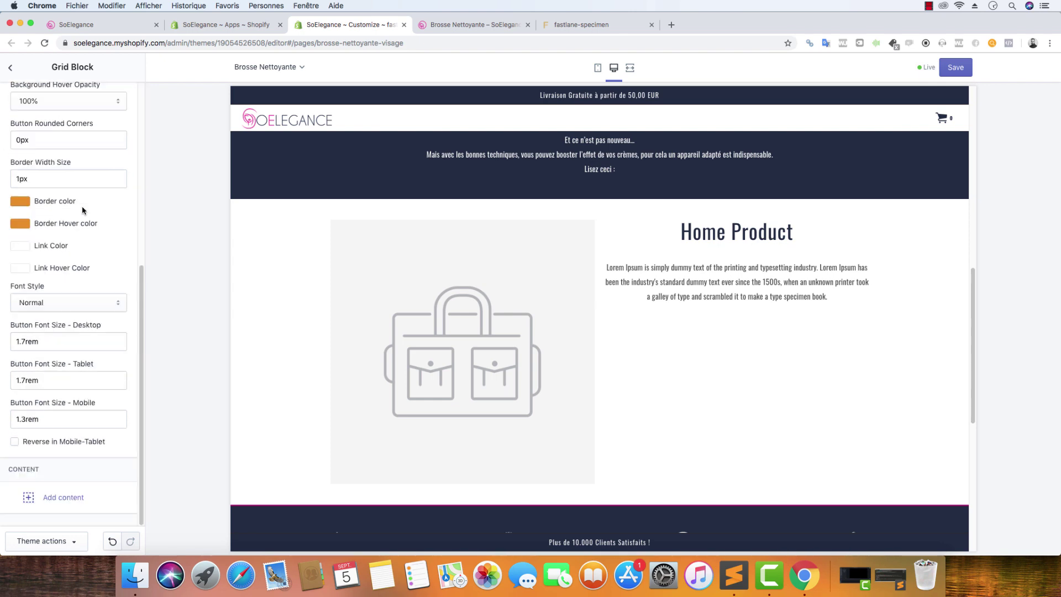
{"action": "left_click", "coordinate": [63, 498]}
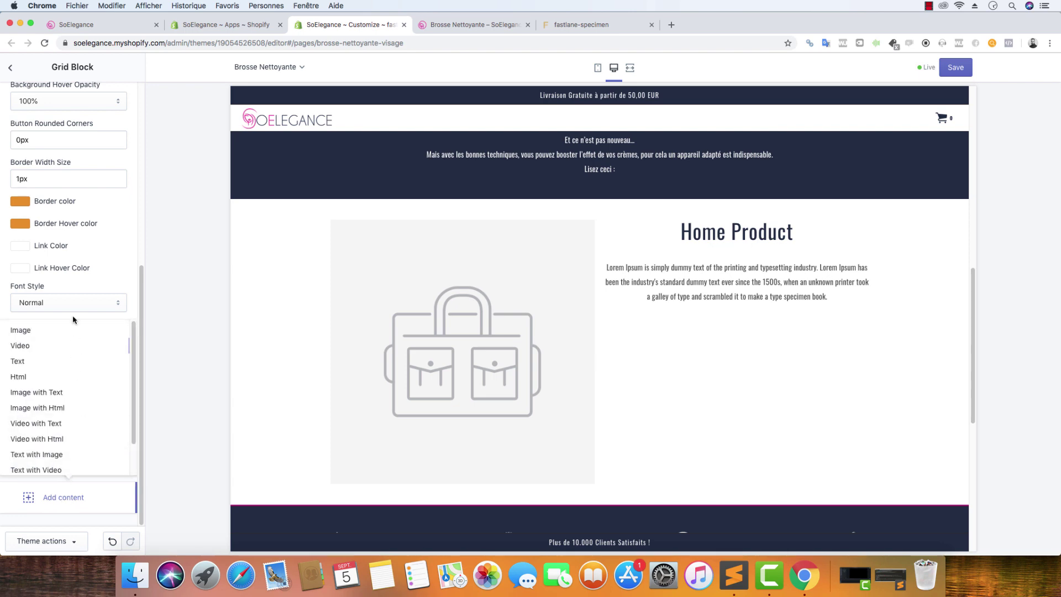
{"action": "left_click", "coordinate": [20, 331]}
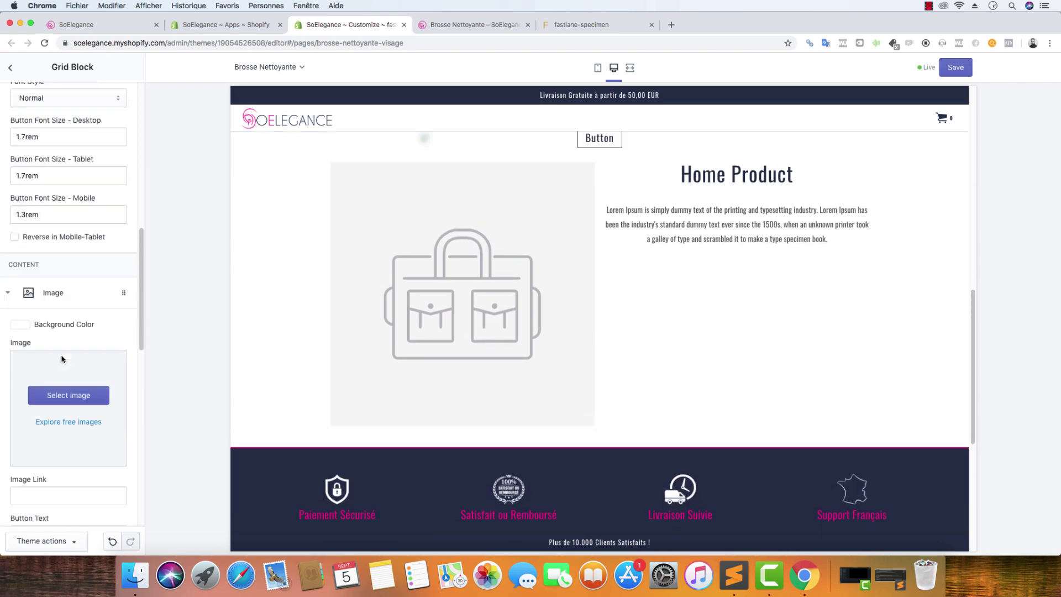
{"action": "left_click", "coordinate": [69, 280]}
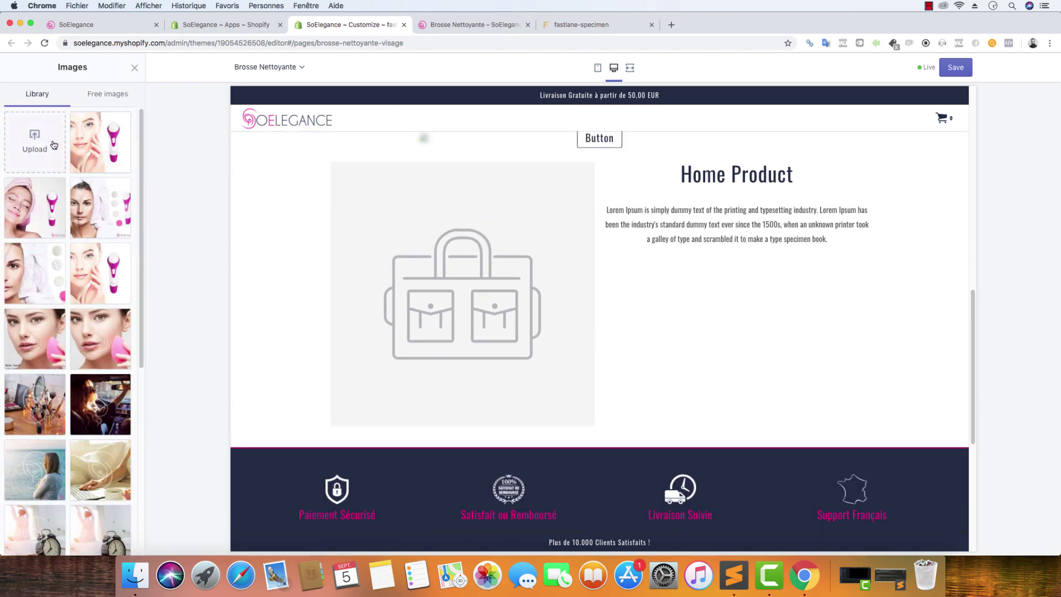
{"action": "left_click", "coordinate": [35, 141]}
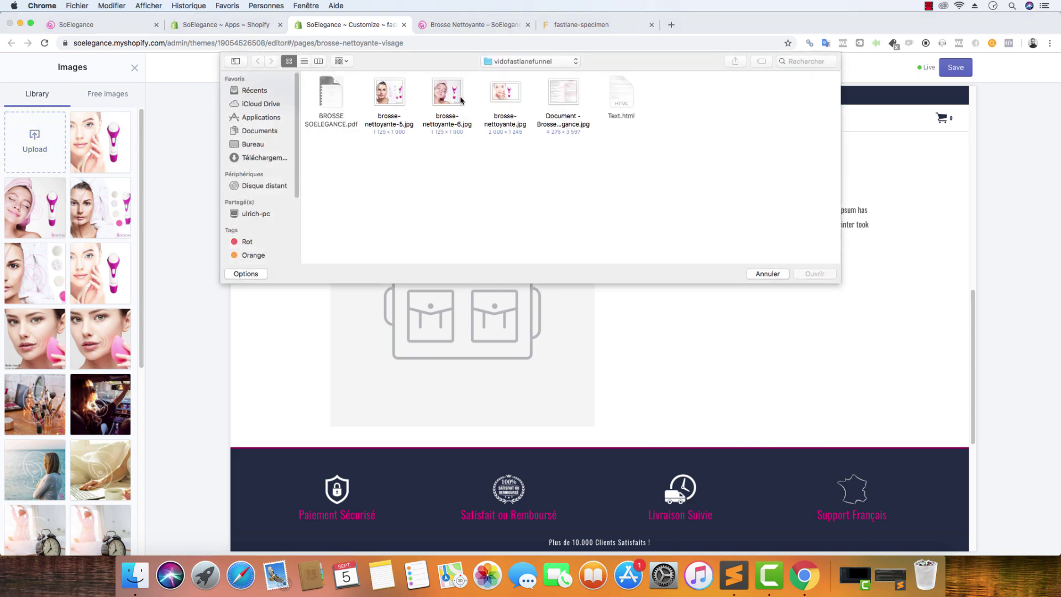
{"action": "left_click", "coordinate": [403, 100]}
{"action": "left_click", "coordinate": [806, 275]}
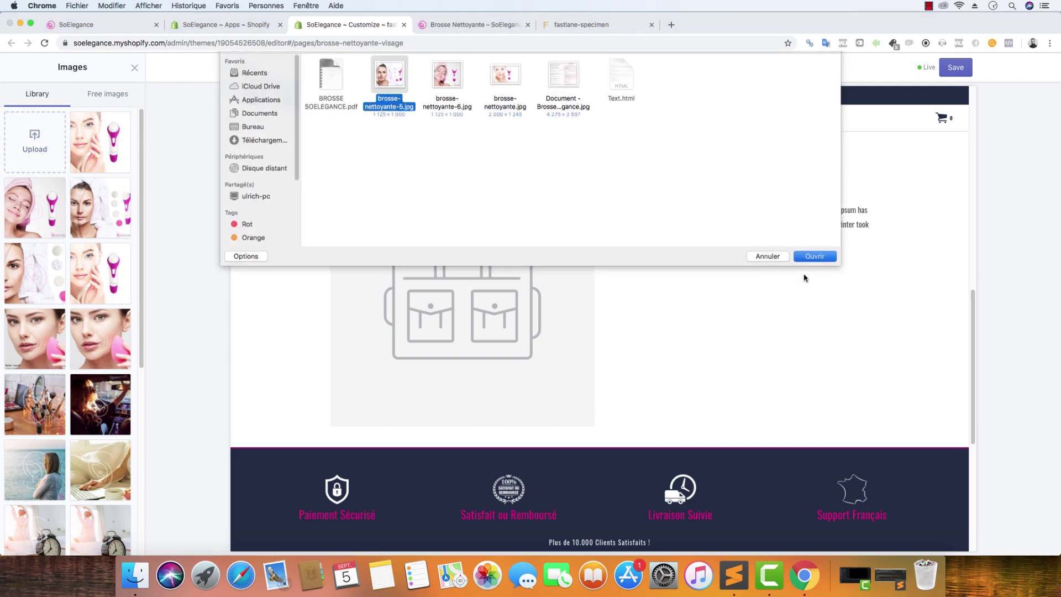
{"action": "scroll", "coordinate": [77, 487], "scroll_direction": "down", "scroll_amount": 6}
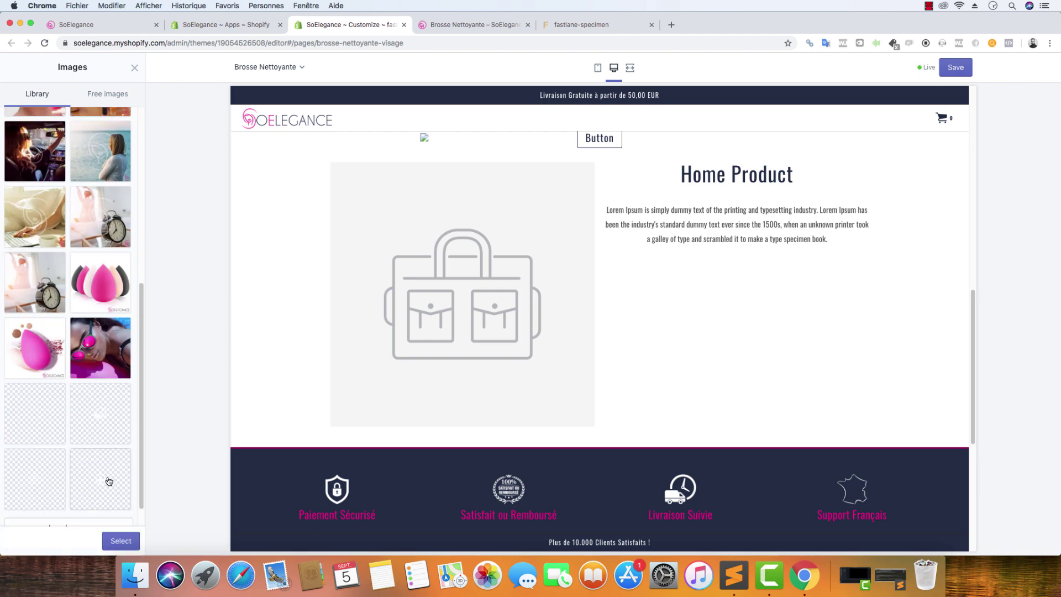
{"action": "left_click", "coordinate": [120, 541]}
Step: Clear the Image block's button text so that no button overlays the picture
{"action": "scroll", "coordinate": [66, 293], "scroll_direction": "down", "scroll_amount": 5}
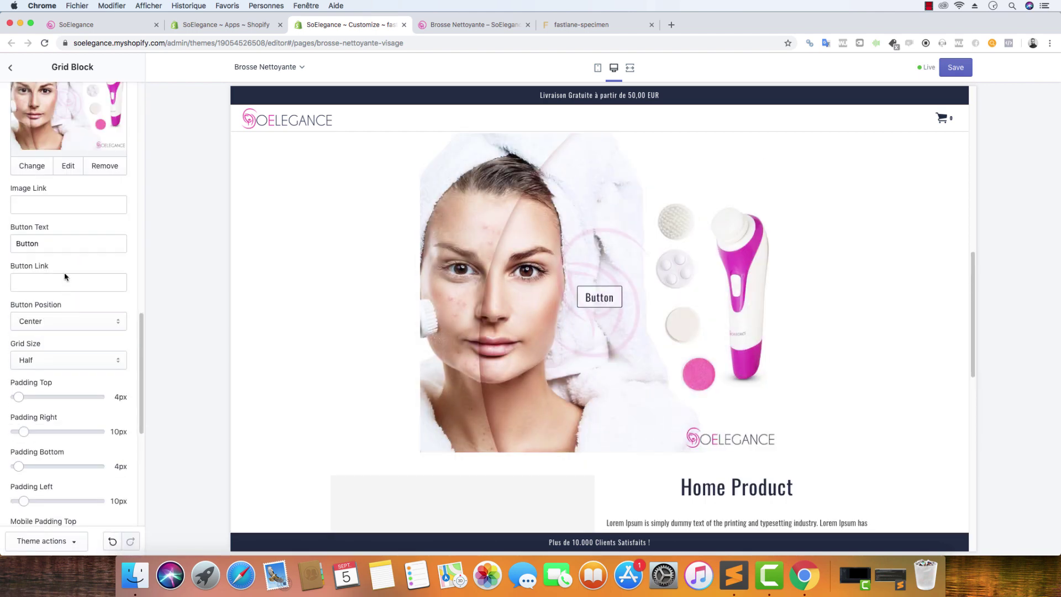
{"action": "left_click_drag", "start_coordinate": [65, 244], "coordinate": [2, 241]}
{"action": "key", "text": "BackSpace"}
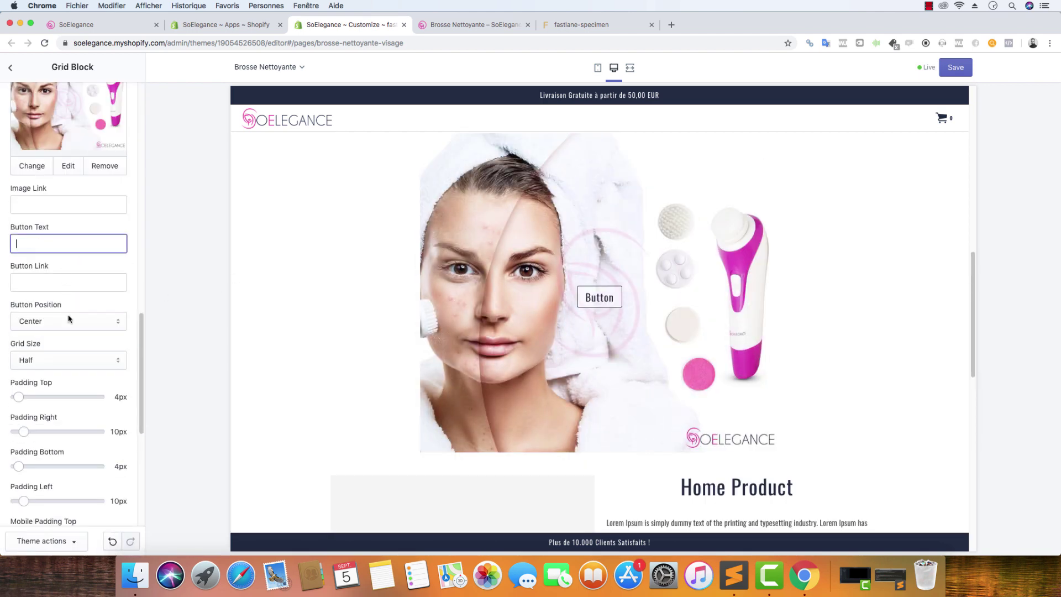
Step: Set all of the Image block's desktop and mobile paddings to 0px
{"action": "left_click_drag", "start_coordinate": [25, 400], "coordinate": [15, 398]}
{"action": "scroll", "coordinate": [22, 404], "scroll_direction": "down", "scroll_amount": 2}
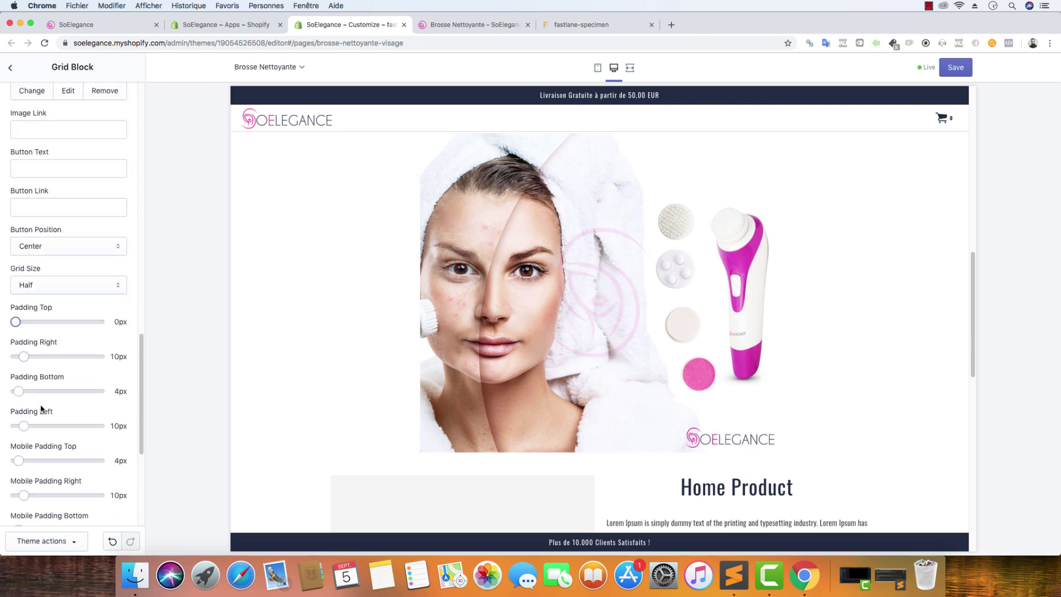
{"action": "left_click_drag", "start_coordinate": [23, 357], "coordinate": [16, 460]}
{"action": "scroll", "coordinate": [51, 436], "scroll_direction": "down", "scroll_amount": 4}
{"action": "left_click_drag", "start_coordinate": [24, 355], "coordinate": [15, 285]}
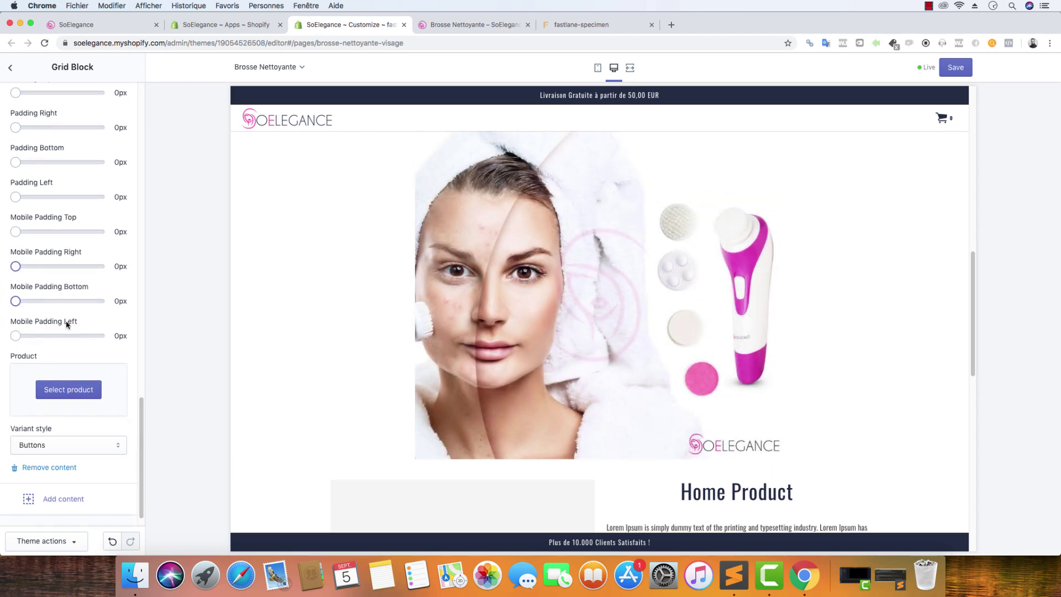
Step: Add an Html content block after the Image block in the Grid Block
{"action": "scroll", "coordinate": [66, 348], "scroll_direction": "down", "scroll_amount": 2}
{"action": "left_click", "coordinate": [72, 486]}
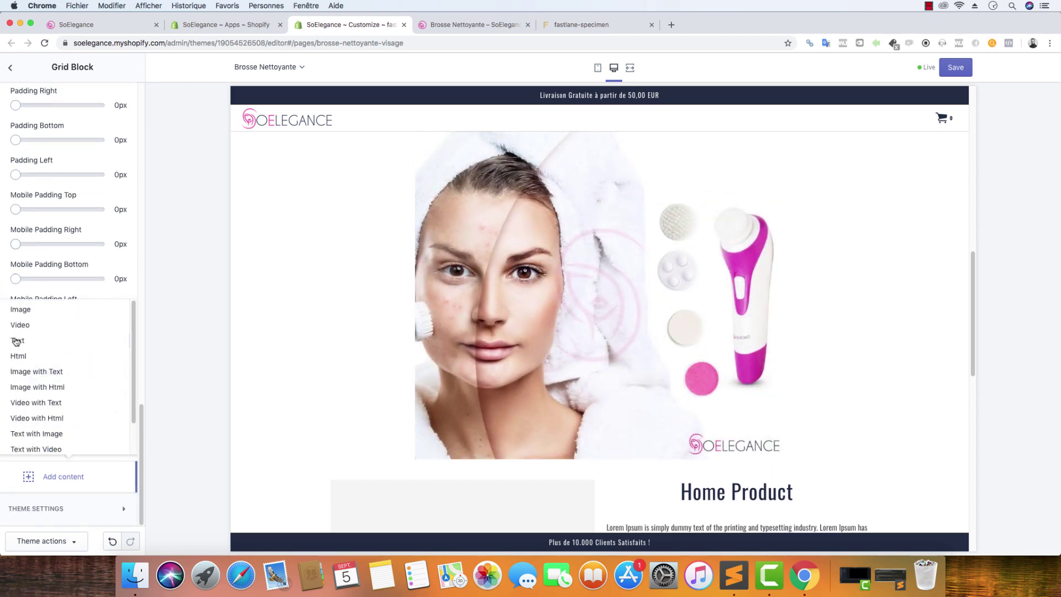
{"action": "left_click", "coordinate": [26, 356]}
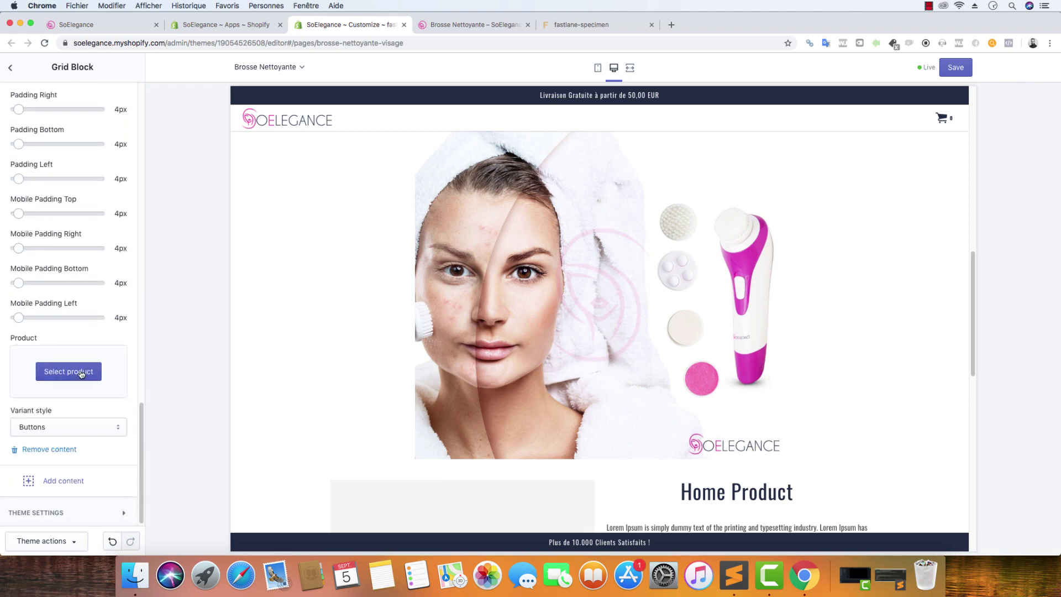
{"action": "scroll", "coordinate": [73, 308], "scroll_direction": "up", "scroll_amount": 5}
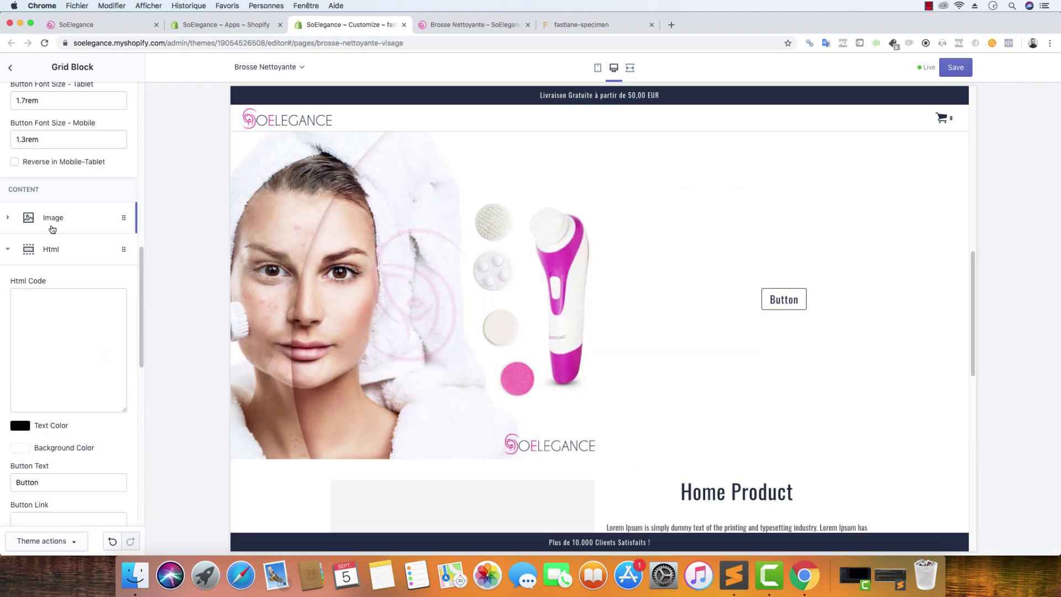
Step: Switch to Sublime Text, copy the "Ce petit secret bien gardé" div from Text.html, and return to the empty Html Code field
{"action": "left_click", "coordinate": [734, 575]}
{"action": "scroll", "coordinate": [258, 379], "scroll_direction": "down", "scroll_amount": 5}
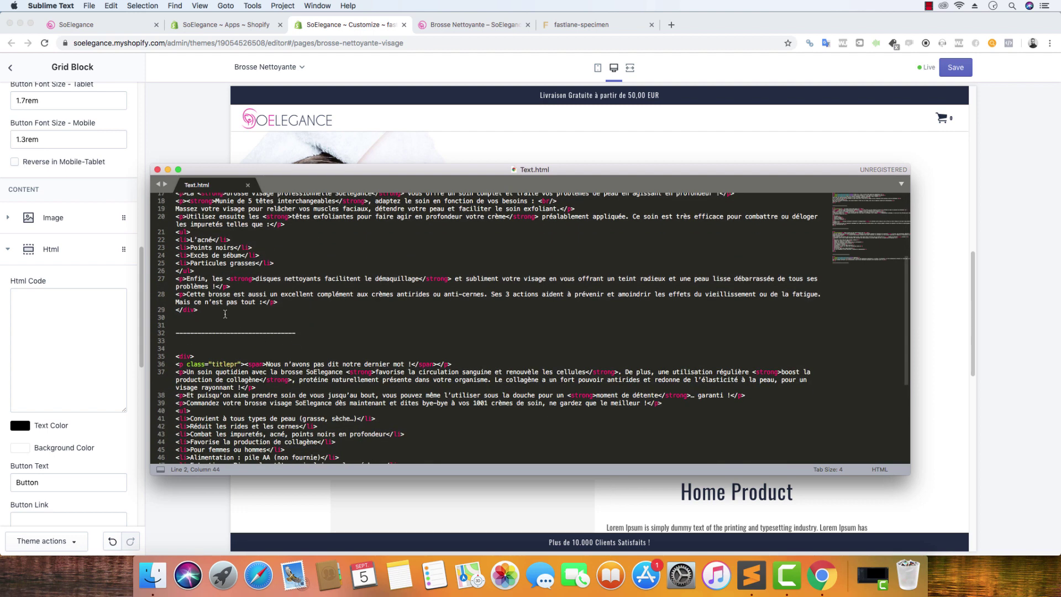
{"action": "left_click_drag", "start_coordinate": [222, 312], "coordinate": [176, 220]}
{"action": "right_click", "coordinate": [182, 229]}
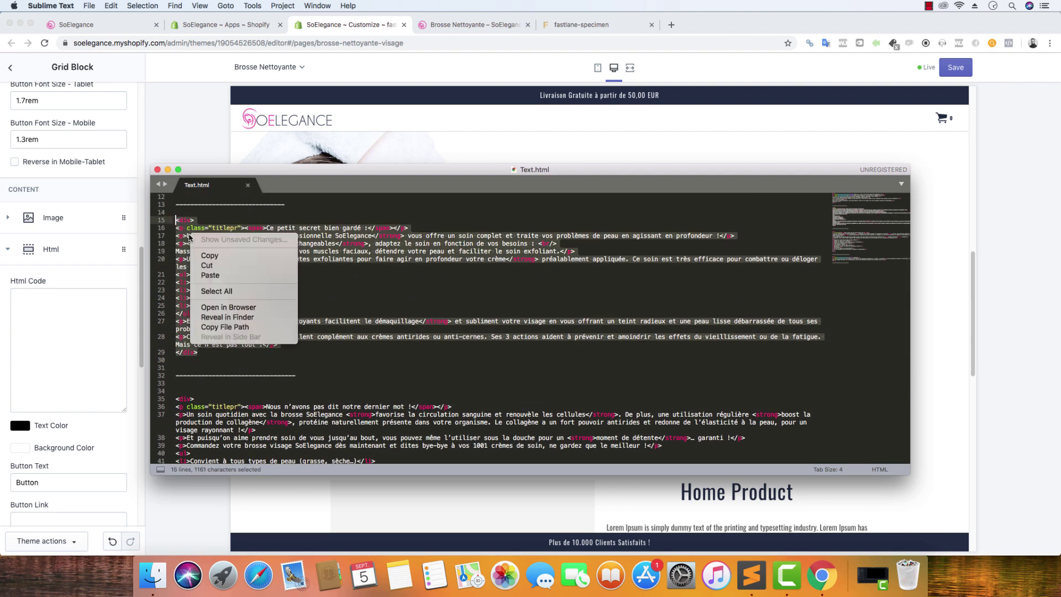
{"action": "left_click", "coordinate": [211, 260]}
{"action": "left_click", "coordinate": [110, 305]}
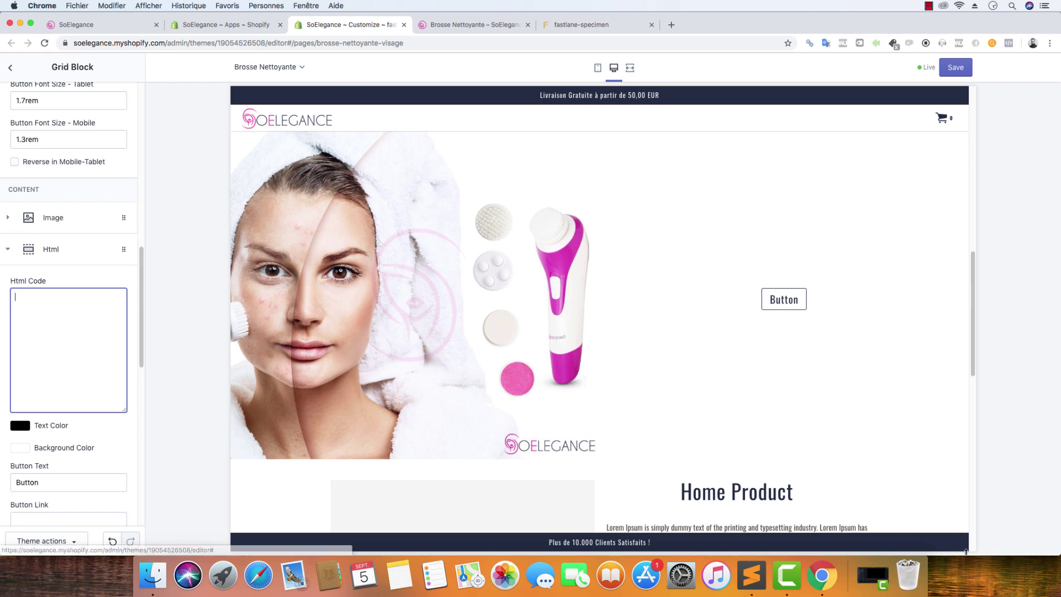
Step: Examine the bulleted list markup in the "Ce petit secret bien gardé" div of Text.html in Sublime Text
{"action": "left_click", "coordinate": [751, 575]}
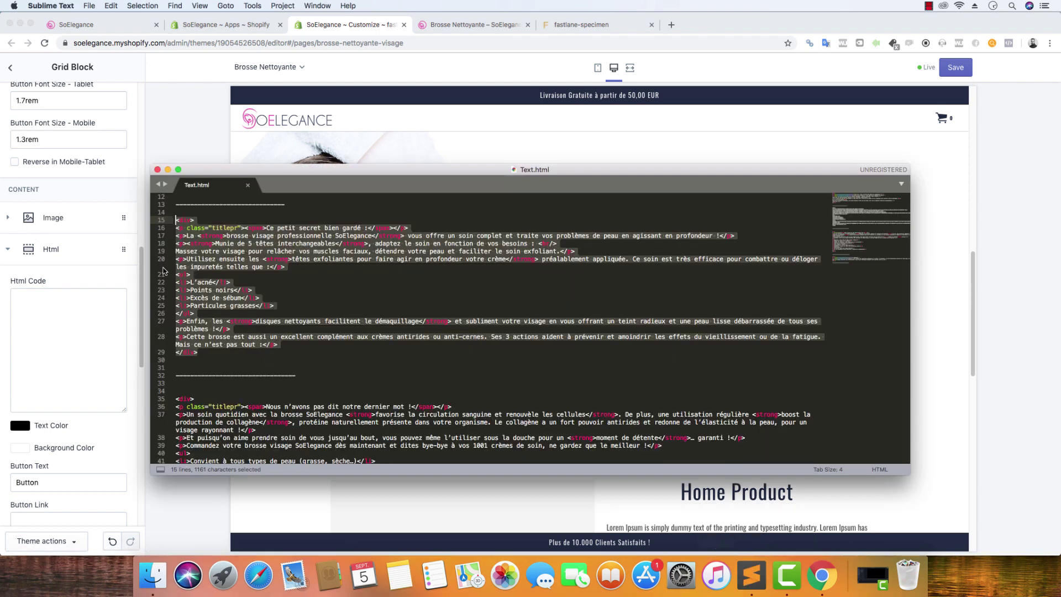
{"action": "left_click", "coordinate": [179, 275]}
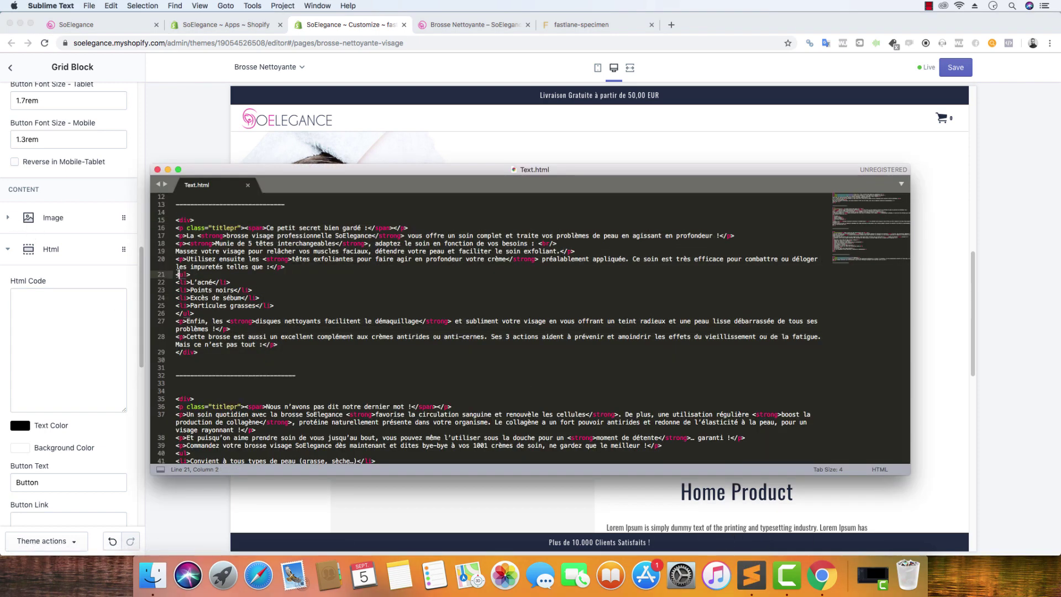
{"action": "left_click_drag", "start_coordinate": [177, 275], "coordinate": [224, 313]}
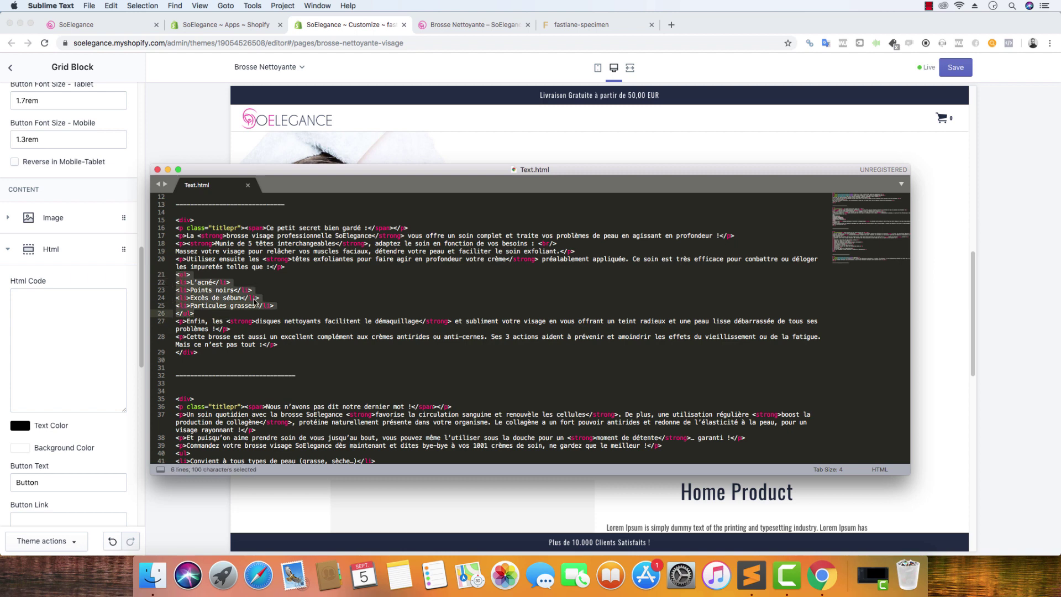
Step: Switch back to the Shopify theme editor, paste the copied markup as the Html block's code, and set its text color to dark navy
{"action": "left_click", "coordinate": [180, 156]}
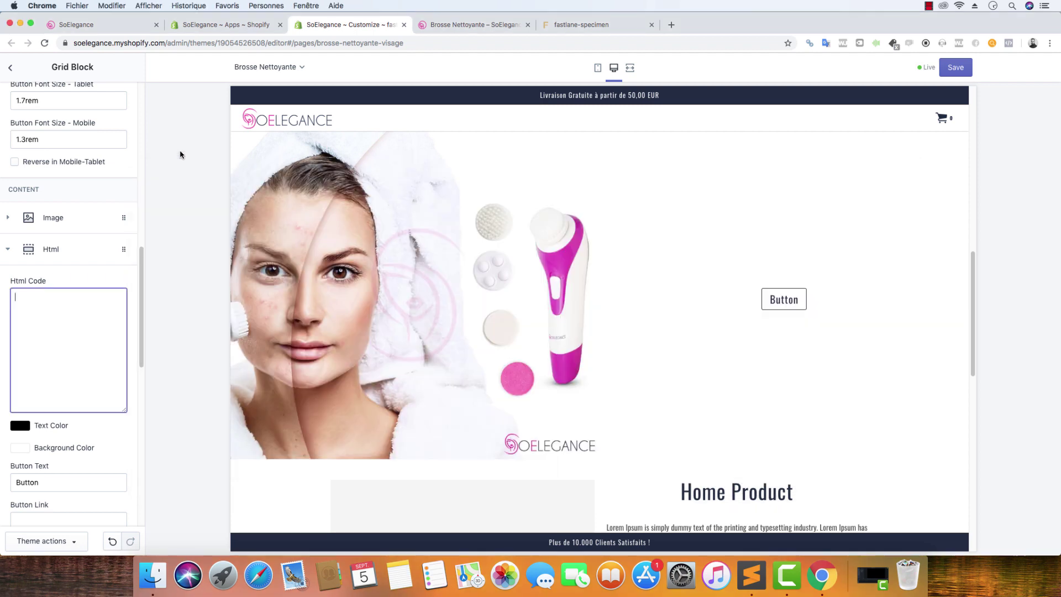
{"action": "key", "text": "super+v"}
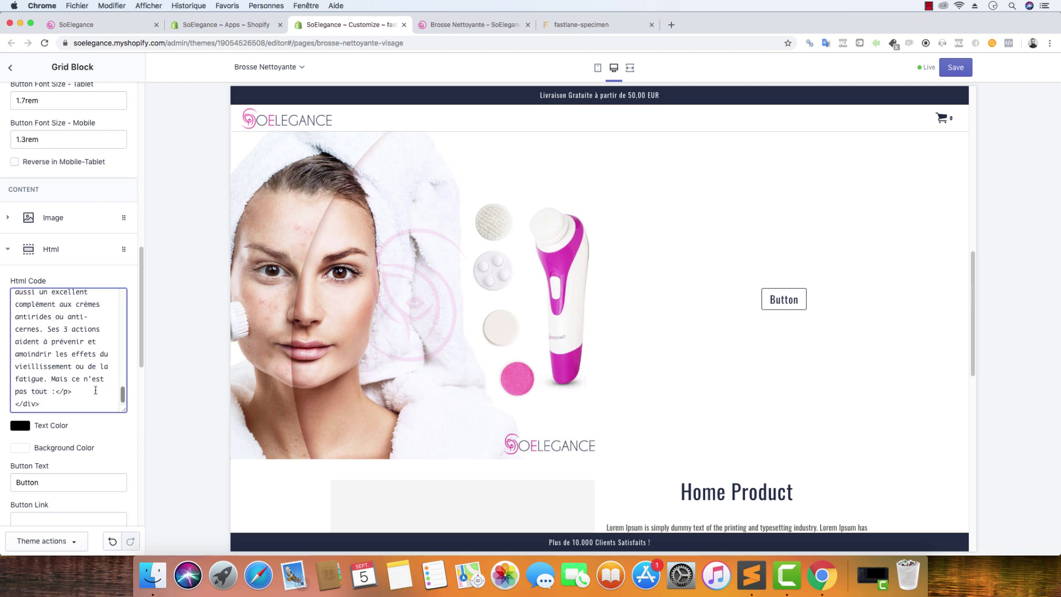
{"action": "left_click", "coordinate": [20, 425]}
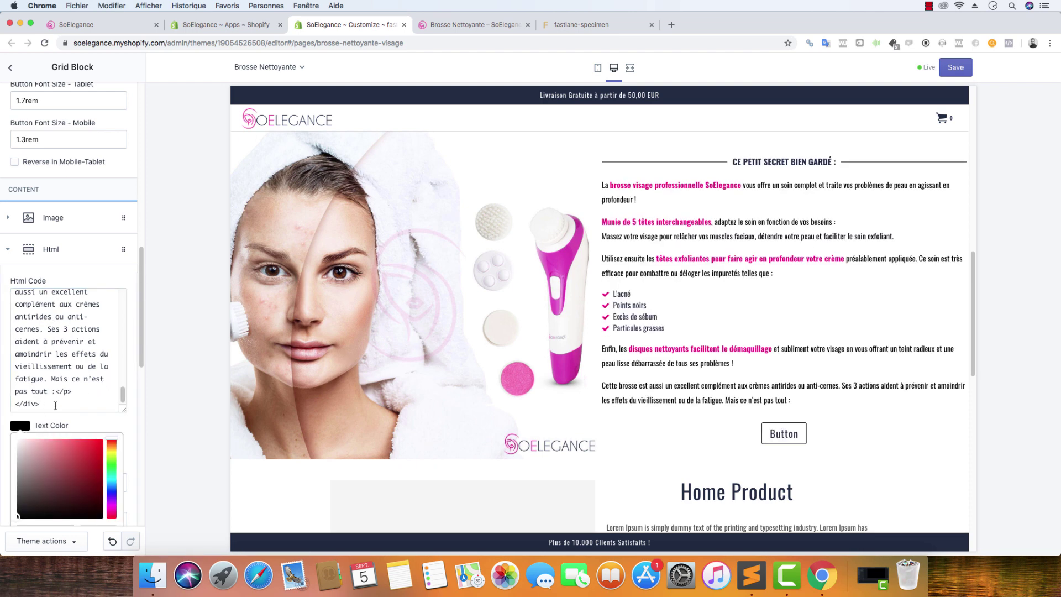
{"action": "scroll", "coordinate": [55, 409], "scroll_direction": "down", "scroll_amount": 5}
{"action": "left_click", "coordinate": [52, 396]}
{"action": "left_click", "coordinate": [138, 255]}
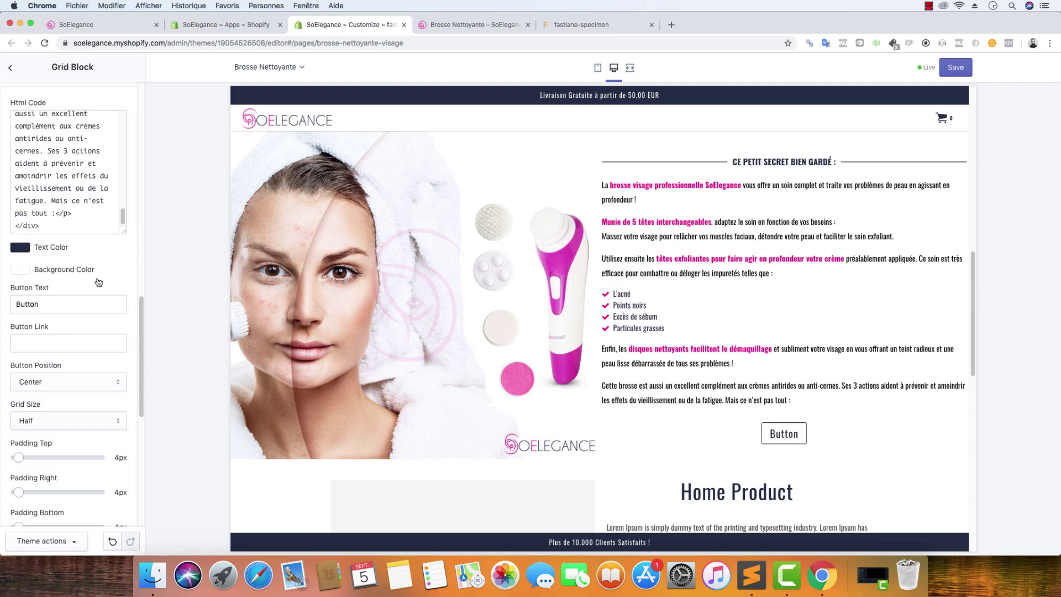
Step: Remove the button text from the Html block and review the finished section in the preview
{"action": "scroll", "coordinate": [105, 302], "scroll_direction": "up", "scroll_amount": 12}
{"action": "scroll", "coordinate": [111, 326], "scroll_direction": "up", "scroll_amount": 5}
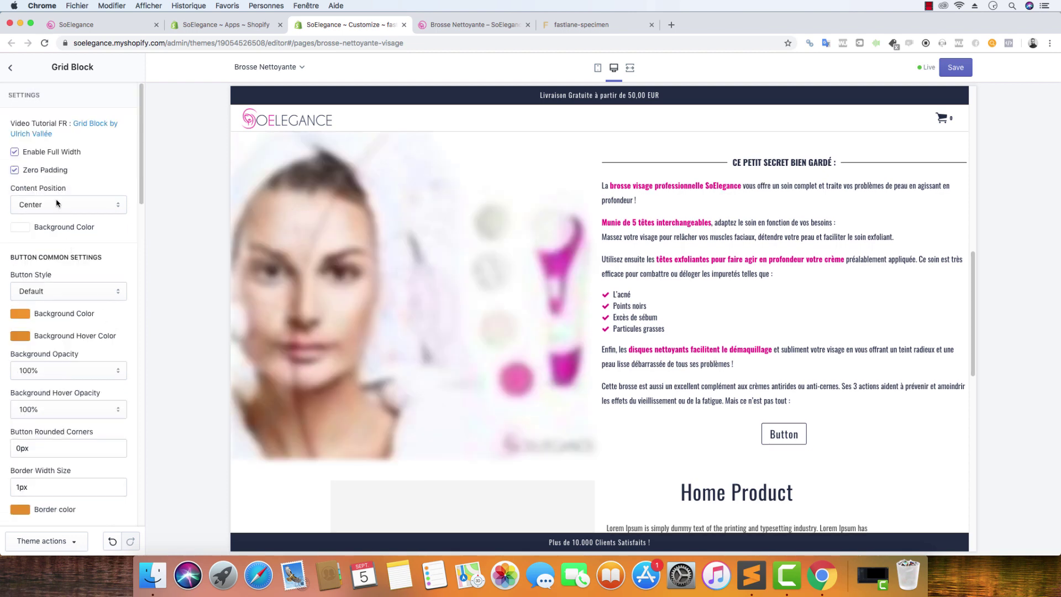
{"action": "scroll", "coordinate": [75, 394], "scroll_direction": "down", "scroll_amount": 15}
{"action": "scroll", "coordinate": [76, 394], "scroll_direction": "up", "scroll_amount": 10}
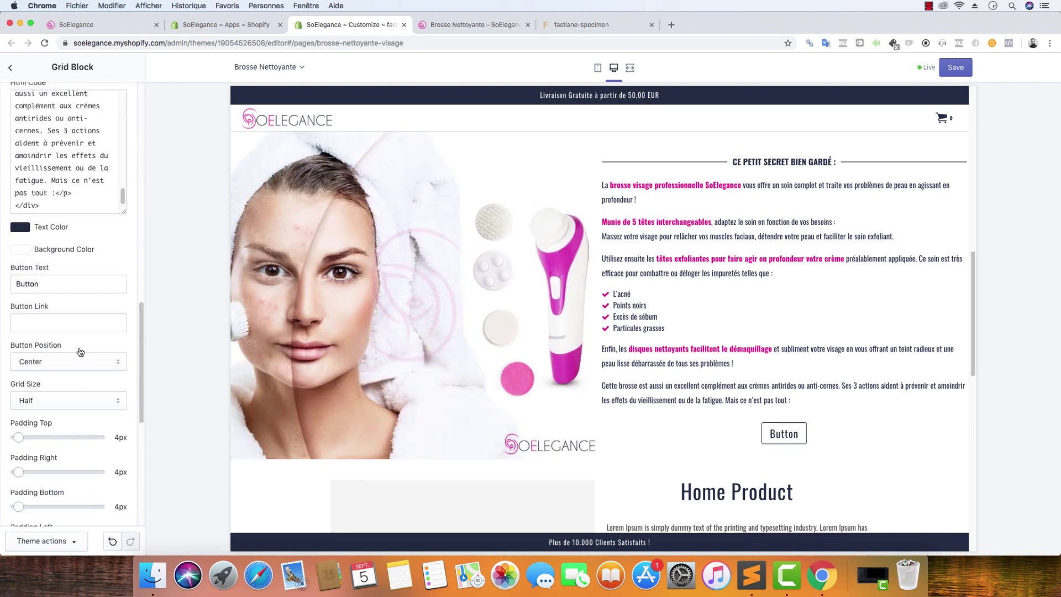
{"action": "double_click", "coordinate": [17, 284]}
{"action": "key", "text": "BackSpace"}
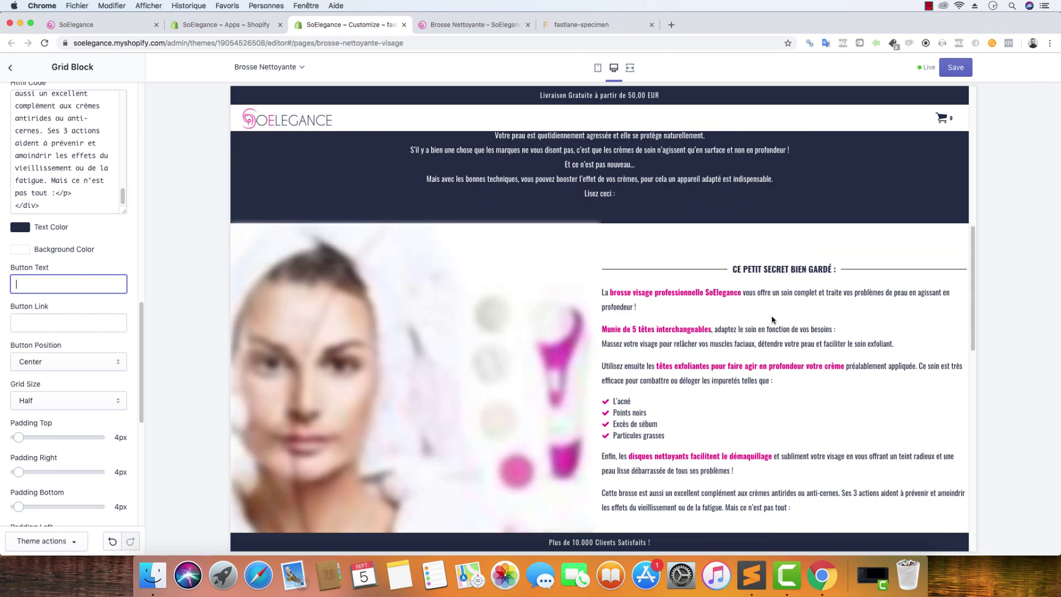
{"action": "scroll", "coordinate": [474, 328], "scroll_direction": "down", "scroll_amount": 2}
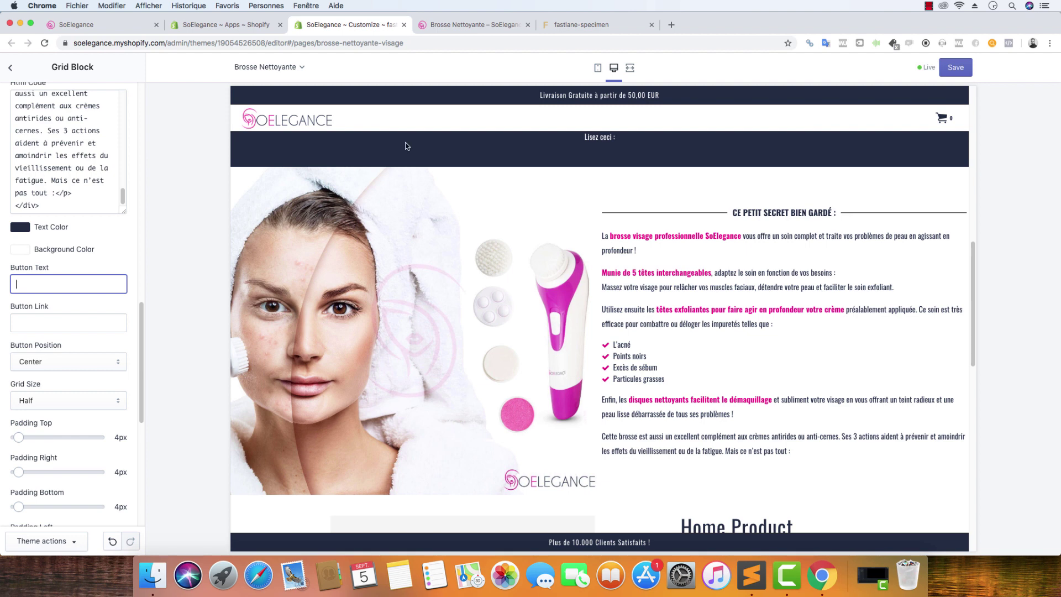
Step: Compare the grid block layouts on the fastlane-specimen page and the reference Brosse Nettoyante page, and return to the theme editor
{"action": "left_click", "coordinate": [586, 24]}
{"action": "scroll", "coordinate": [293, 379], "scroll_direction": "down", "scroll_amount": 1}
{"action": "scroll", "coordinate": [293, 378], "scroll_direction": "down", "scroll_amount": 2}
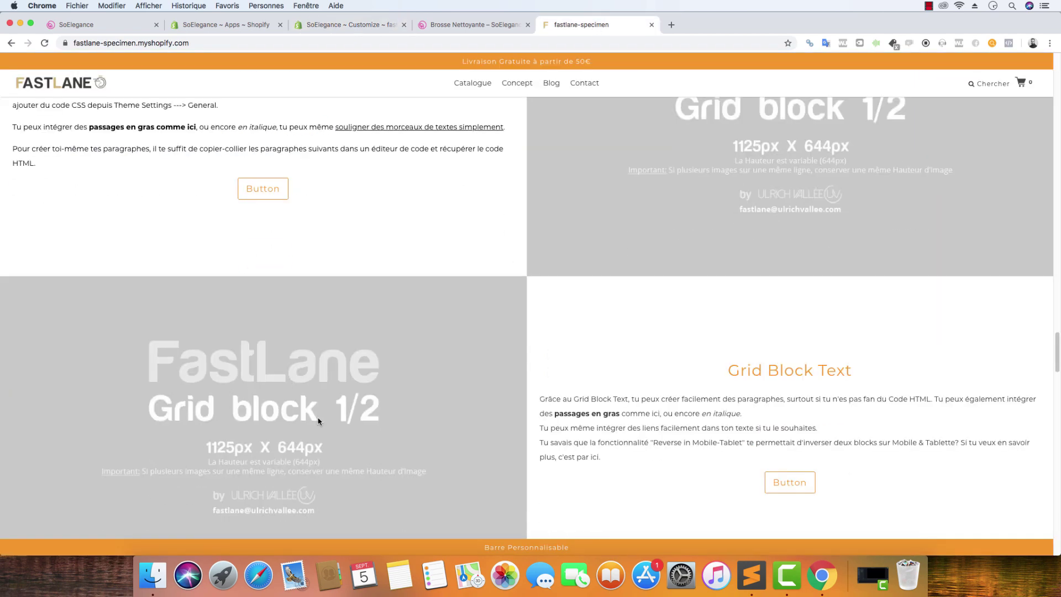
{"action": "left_click", "coordinate": [495, 27]}
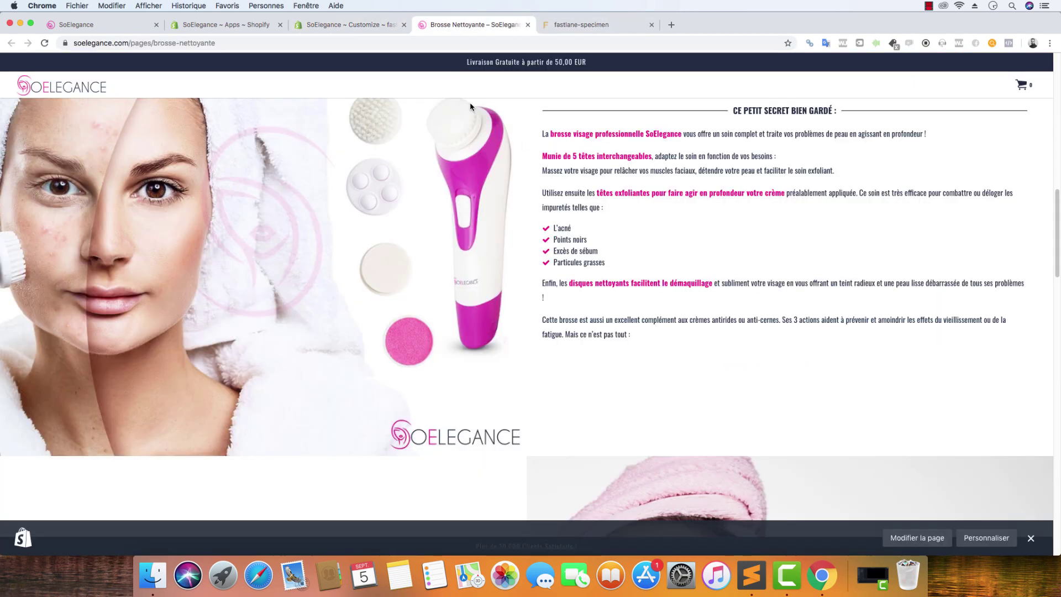
{"action": "left_click", "coordinate": [353, 24]}
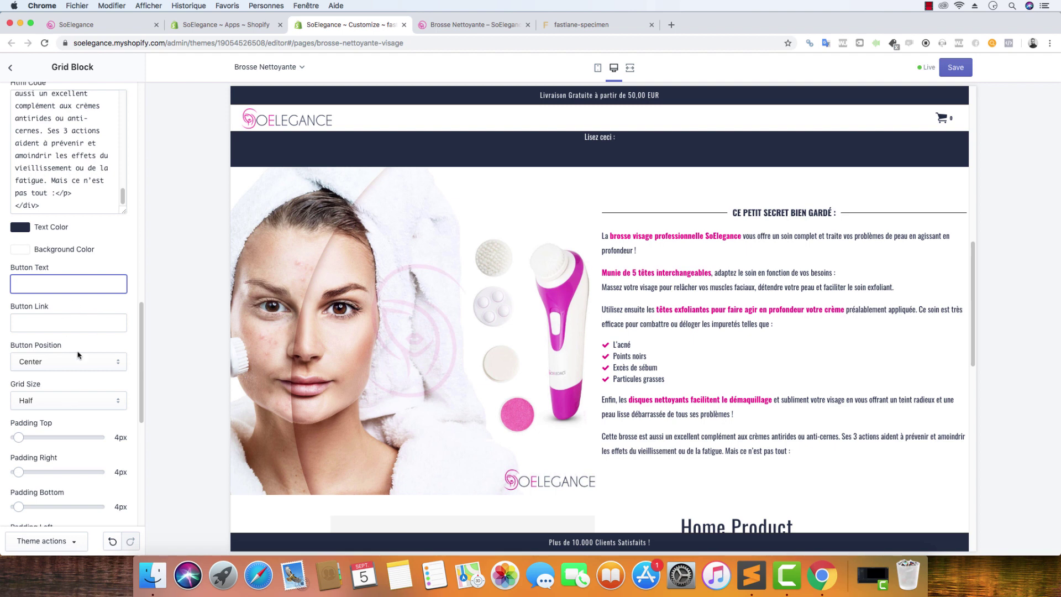
Step: Set the Html block's padding to 11 px top, 50 px right, 10 px bottom and 30 px left
{"action": "scroll", "coordinate": [80, 420], "scroll_direction": "down", "scroll_amount": 3}
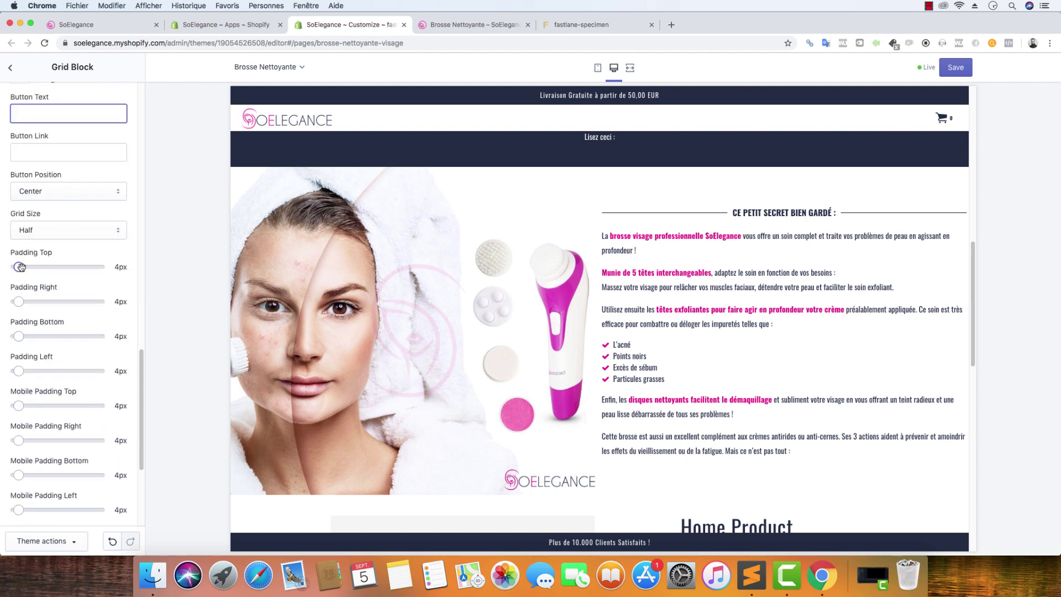
{"action": "mouse_move", "coordinate": [20, 267]}
{"action": "left_mouse_down"}
{"action": "mouse_move", "coordinate": [36, 268]}
{"action": "mouse_move", "coordinate": [3, 273]}
{"action": "left_mouse_up"}
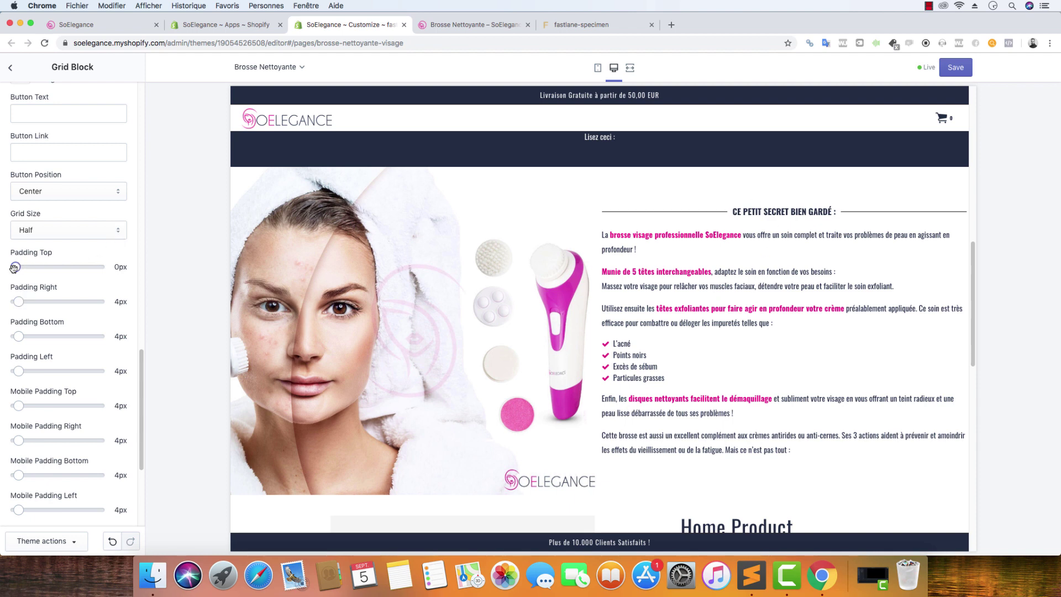
{"action": "left_click_drag", "start_coordinate": [15, 267], "coordinate": [19, 267]}
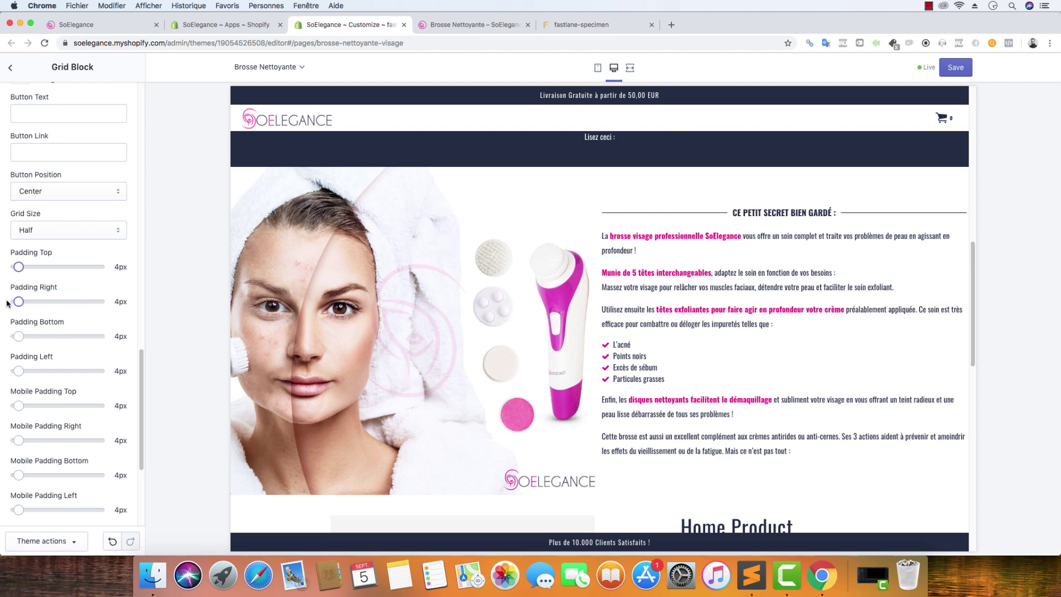
{"action": "left_click_drag", "start_coordinate": [19, 301], "coordinate": [57, 301]}
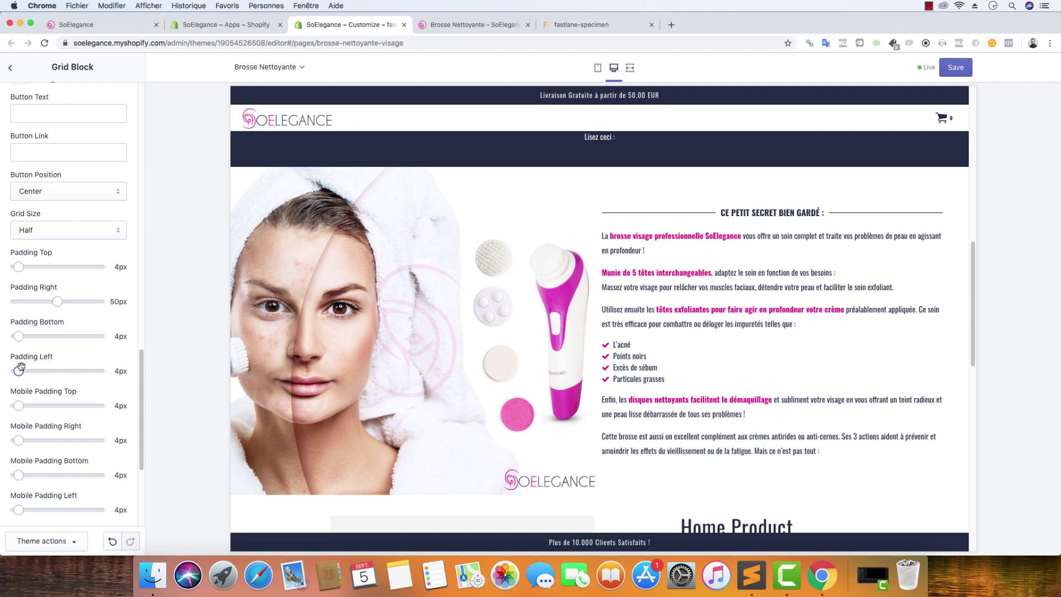
{"action": "left_click_drag", "start_coordinate": [20, 367], "coordinate": [41, 371]}
{"action": "scroll", "coordinate": [66, 348], "scroll_direction": "down", "scroll_amount": 2}
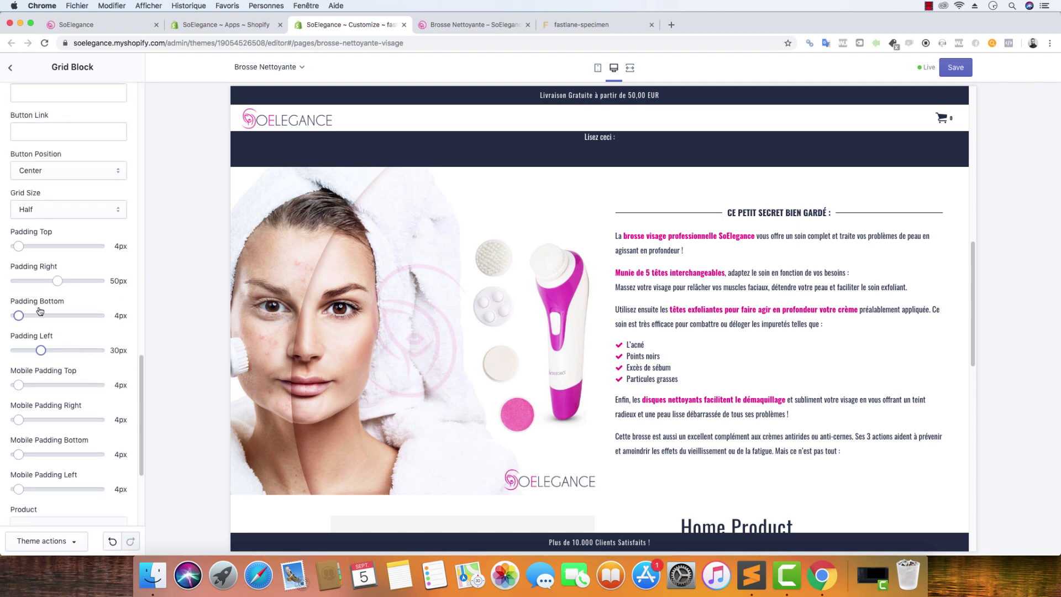
{"action": "left_click_drag", "start_coordinate": [19, 247], "coordinate": [24, 247]}
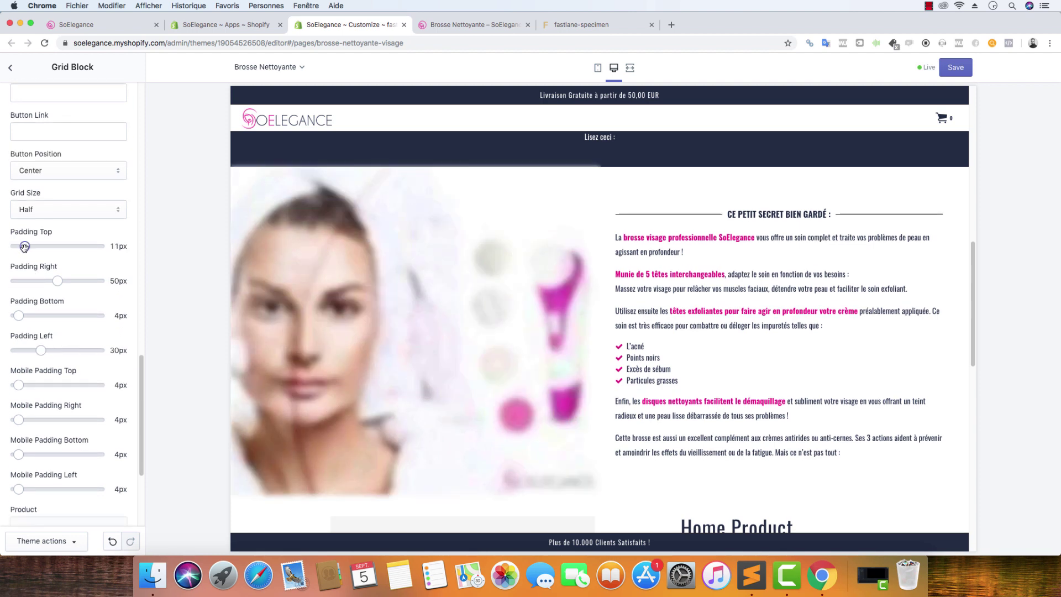
{"action": "left_click_drag", "start_coordinate": [19, 316], "coordinate": [23, 316]}
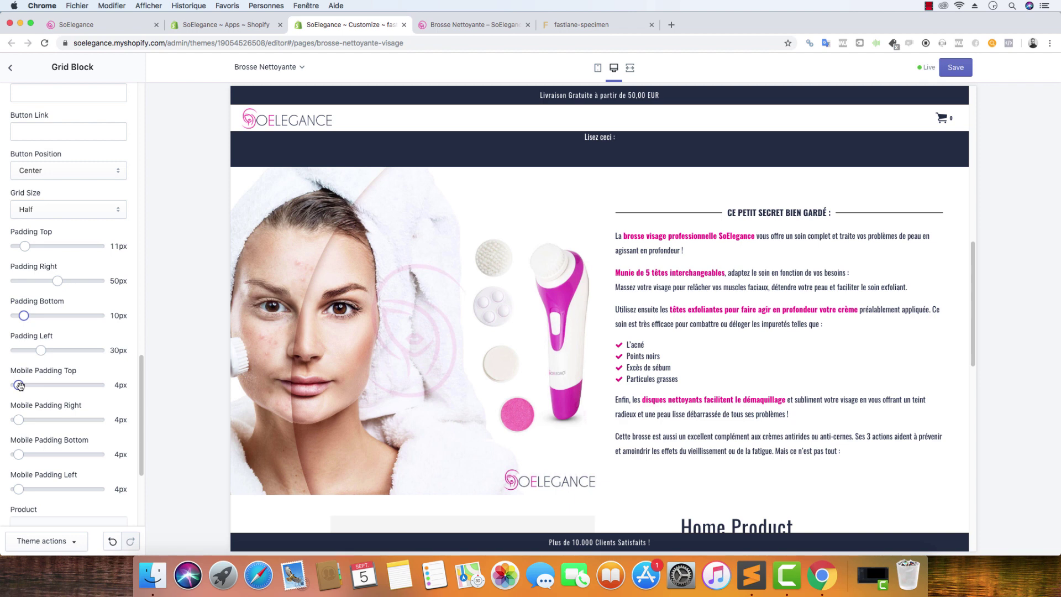
Step: Set the Html block's mobile padding to 20 px top and bottom and 10 px right and left, and save the theme
{"action": "left_click", "coordinate": [22, 383]}
{"action": "left_click_drag", "start_coordinate": [22, 383], "coordinate": [23, 386]}
{"action": "left_click_drag", "start_coordinate": [23, 385], "coordinate": [25, 386]}
{"action": "left_click_drag", "start_coordinate": [25, 385], "coordinate": [32, 385]}
{"action": "left_click_drag", "start_coordinate": [20, 455], "coordinate": [33, 455]}
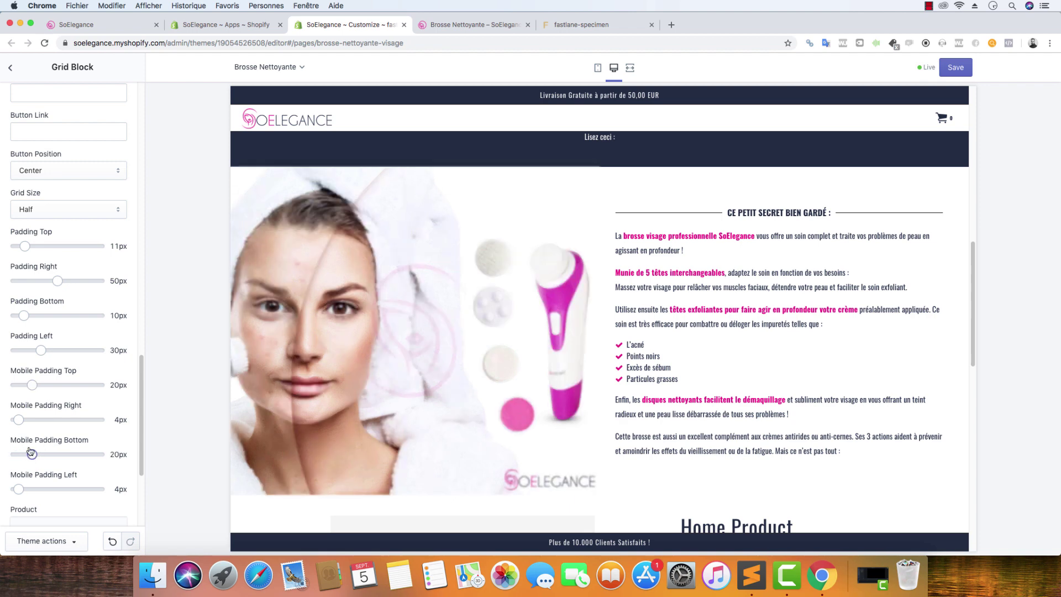
{"action": "left_click_drag", "start_coordinate": [18, 419], "coordinate": [23, 419]}
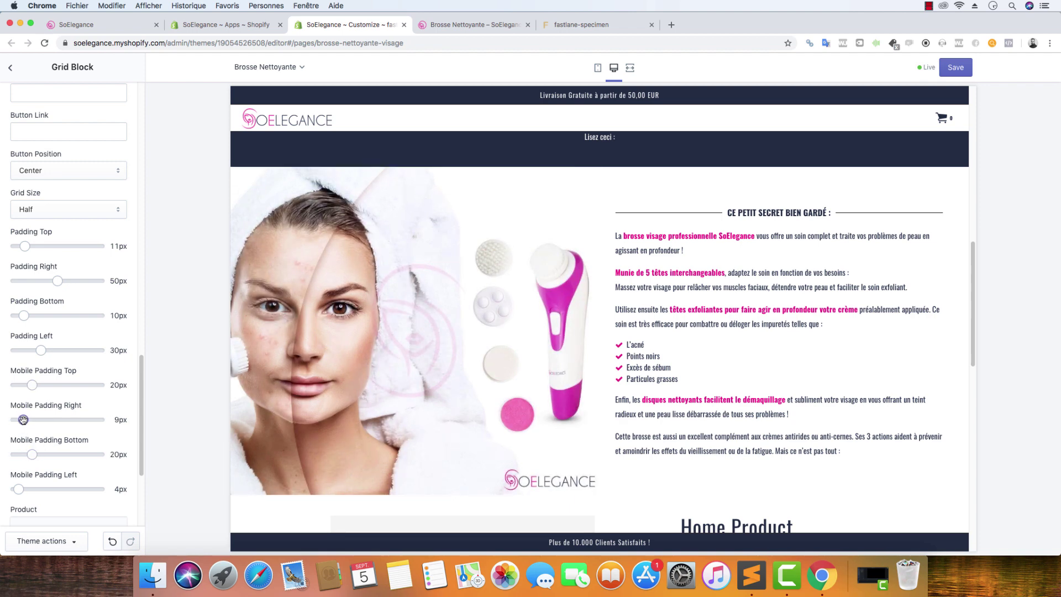
{"action": "left_click_drag", "start_coordinate": [18, 489], "coordinate": [24, 488]}
{"action": "right_click", "coordinate": [24, 489]}
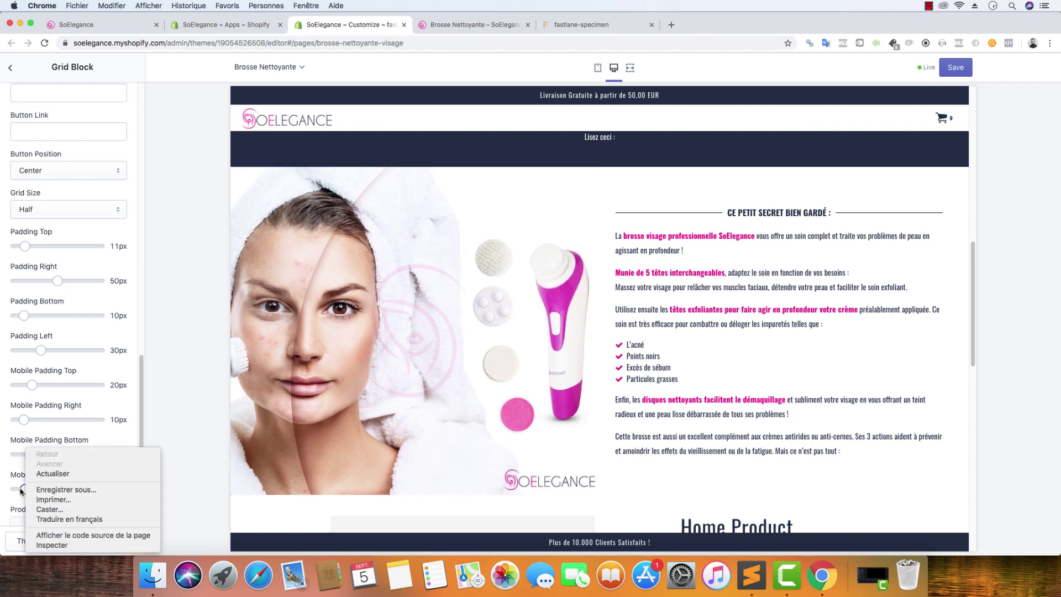
{"action": "left_click", "coordinate": [24, 489]}
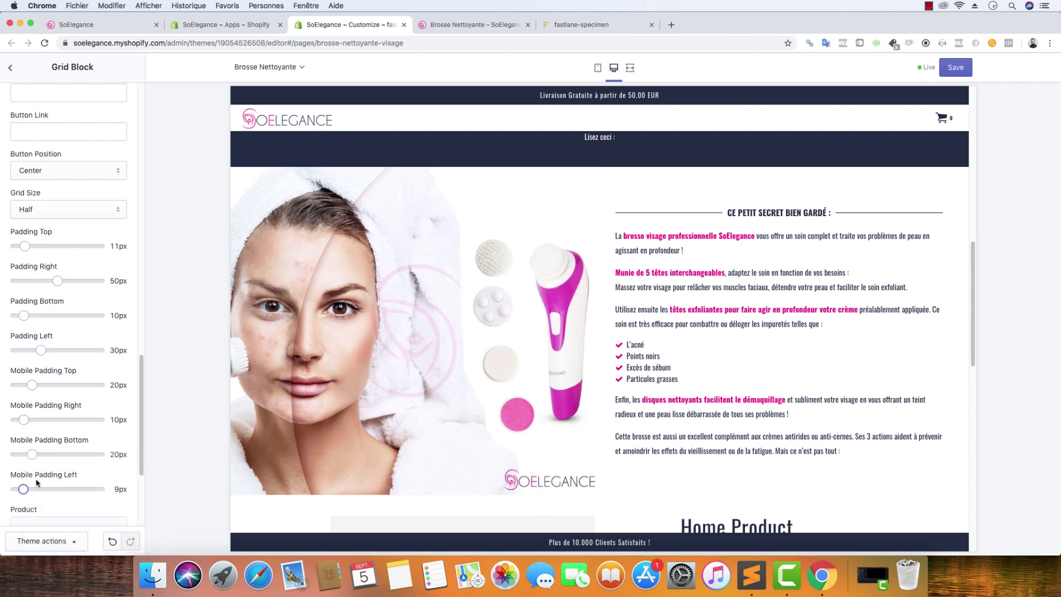
{"action": "left_click_drag", "start_coordinate": [24, 488], "coordinate": [23, 489]}
{"action": "scroll", "coordinate": [57, 440], "scroll_direction": "down", "scroll_amount": 5}
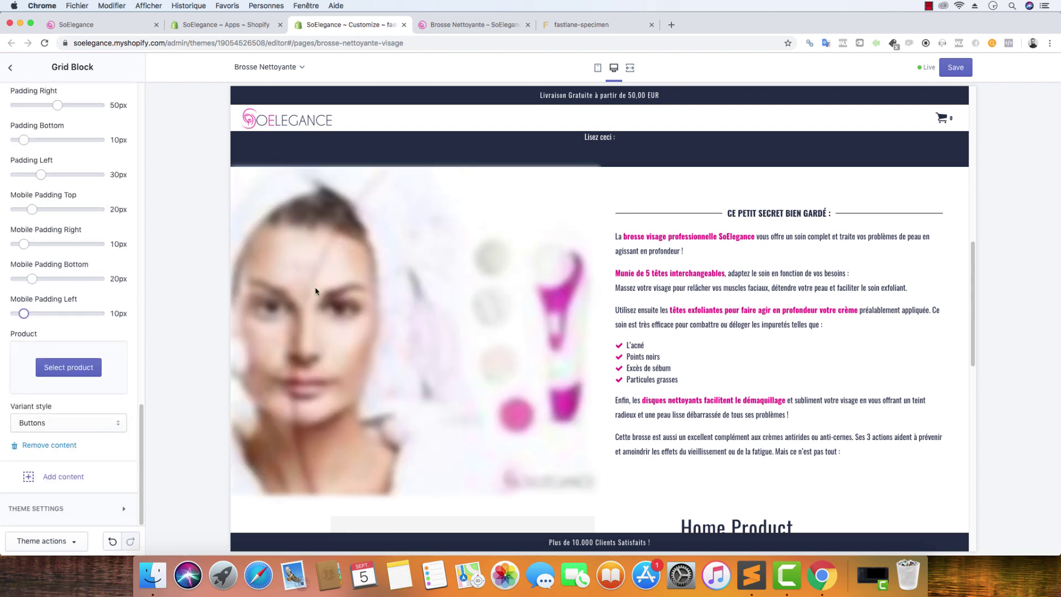
{"action": "left_click", "coordinate": [962, 71]}
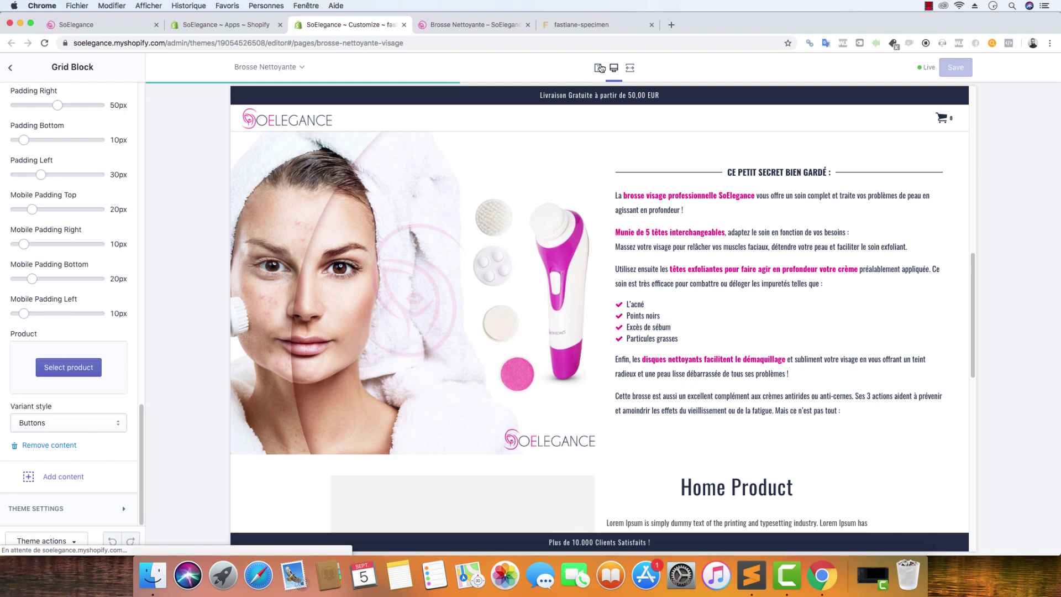
Step: Check the Grid Block section's Content Position options, keeping Center
{"action": "scroll", "coordinate": [102, 192], "scroll_direction": "up", "scroll_amount": 10}
{"action": "scroll", "coordinate": [103, 192], "scroll_direction": "up", "scroll_amount": 5}
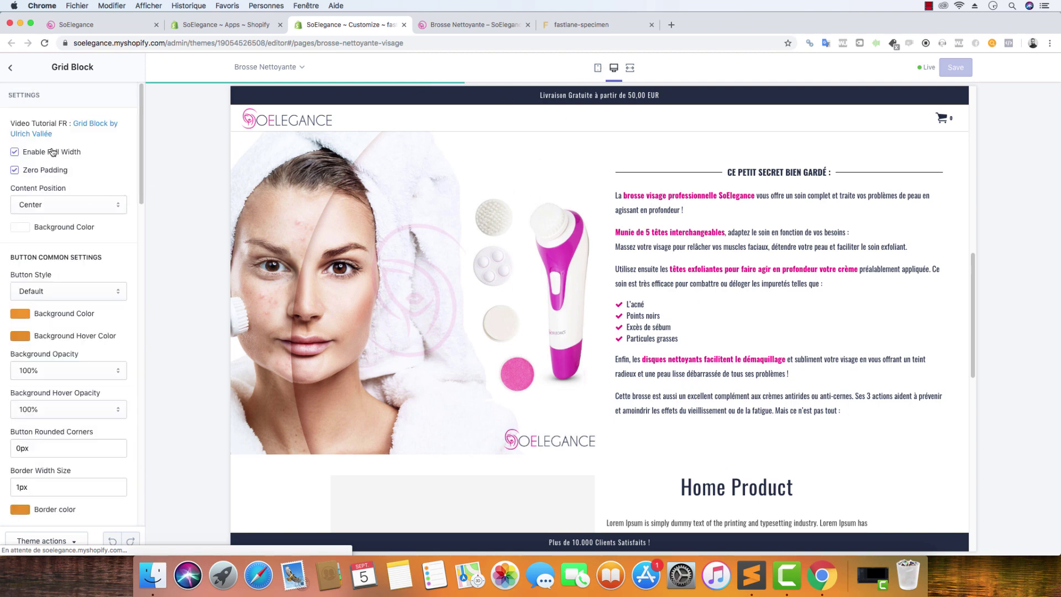
{"action": "left_click", "coordinate": [64, 205]}
{"action": "left_click", "coordinate": [119, 158]}
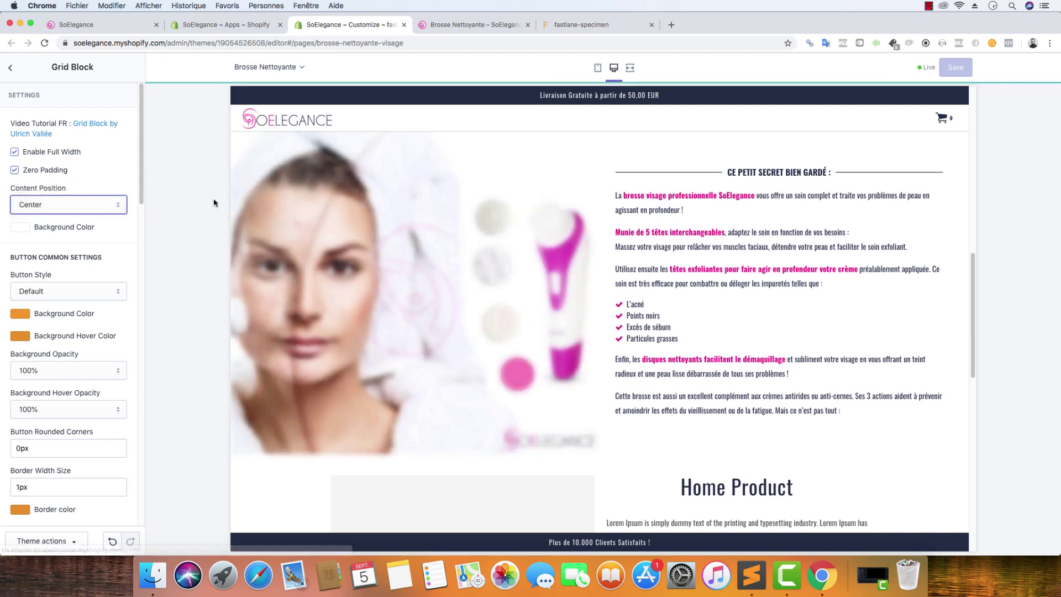
Step: Review the "Ce petit secret bien gardé" section in the mobile preview and return to the desktop preview
{"action": "left_click", "coordinate": [598, 67]}
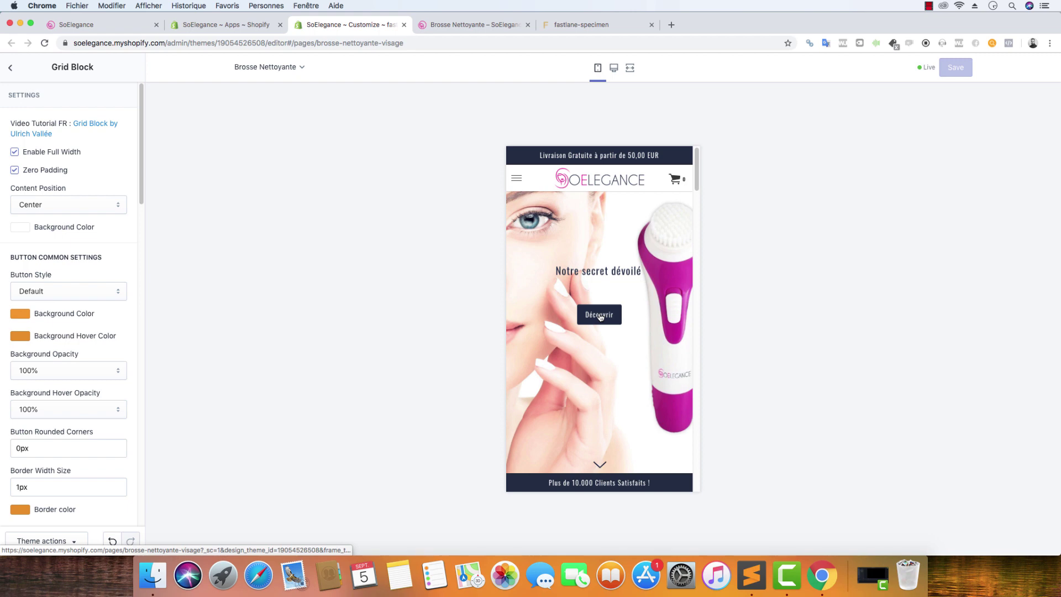
{"action": "scroll", "coordinate": [601, 316], "scroll_direction": "down", "scroll_amount": 10}
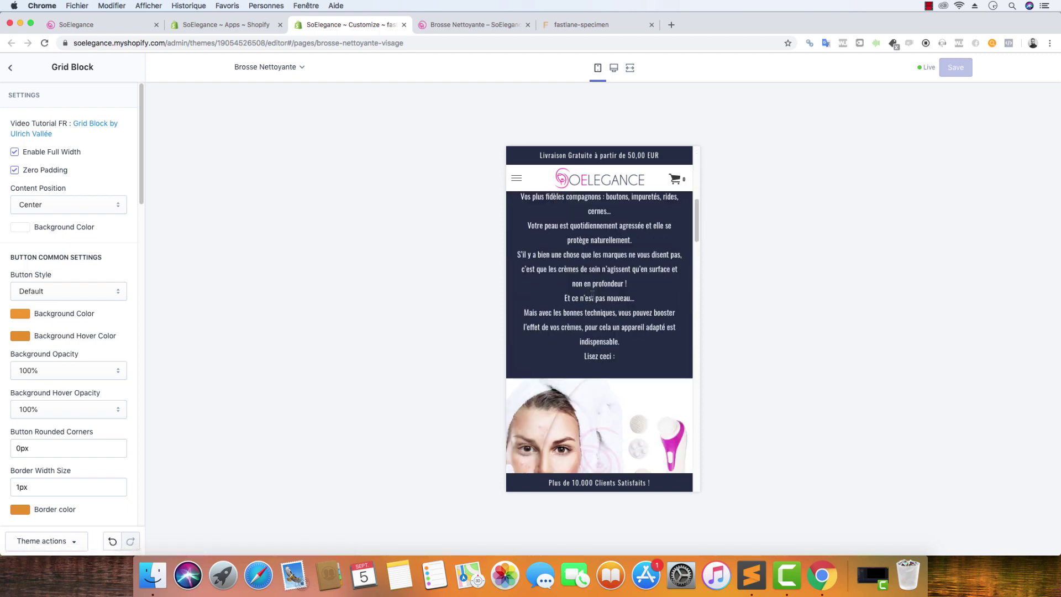
{"action": "scroll", "coordinate": [597, 302], "scroll_direction": "down", "scroll_amount": 5}
{"action": "scroll", "coordinate": [605, 317], "scroll_direction": "down", "scroll_amount": 5}
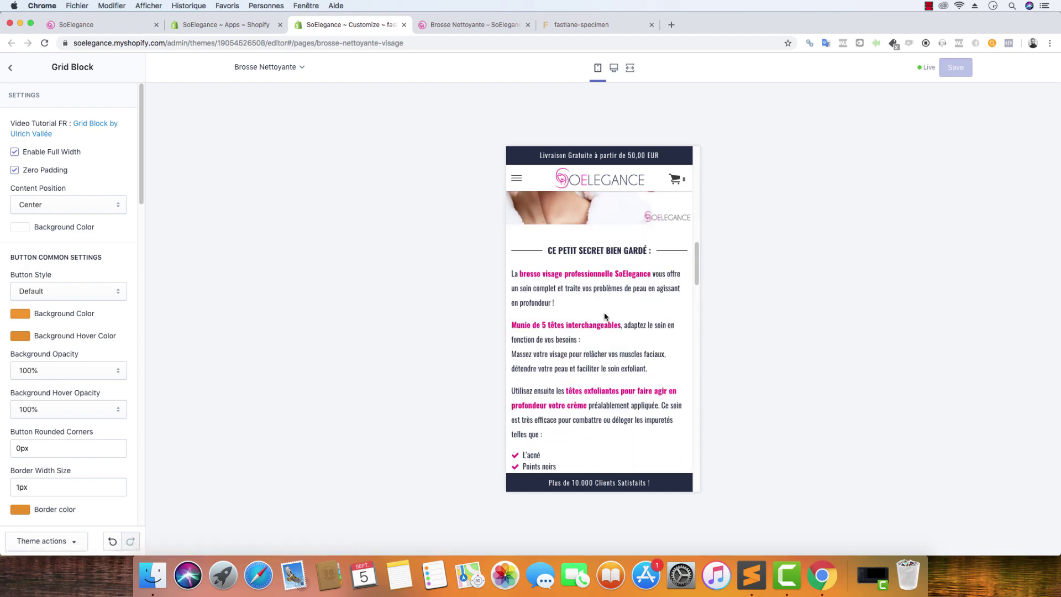
{"action": "scroll", "coordinate": [605, 317], "scroll_direction": "down", "scroll_amount": 10}
{"action": "scroll", "coordinate": [609, 308], "scroll_direction": "up", "scroll_amount": 5}
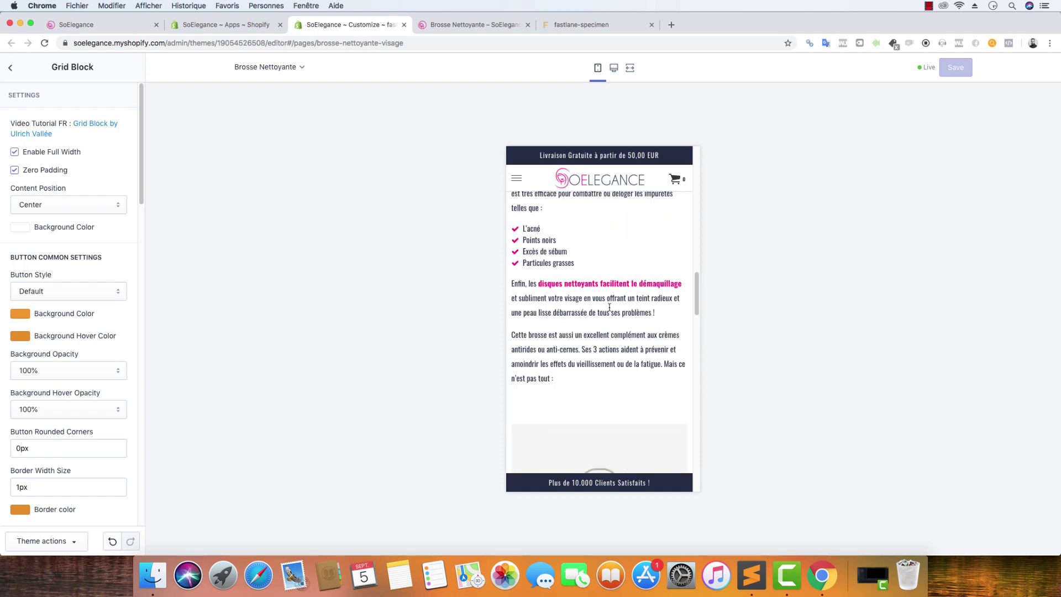
{"action": "left_click", "coordinate": [613, 68]}
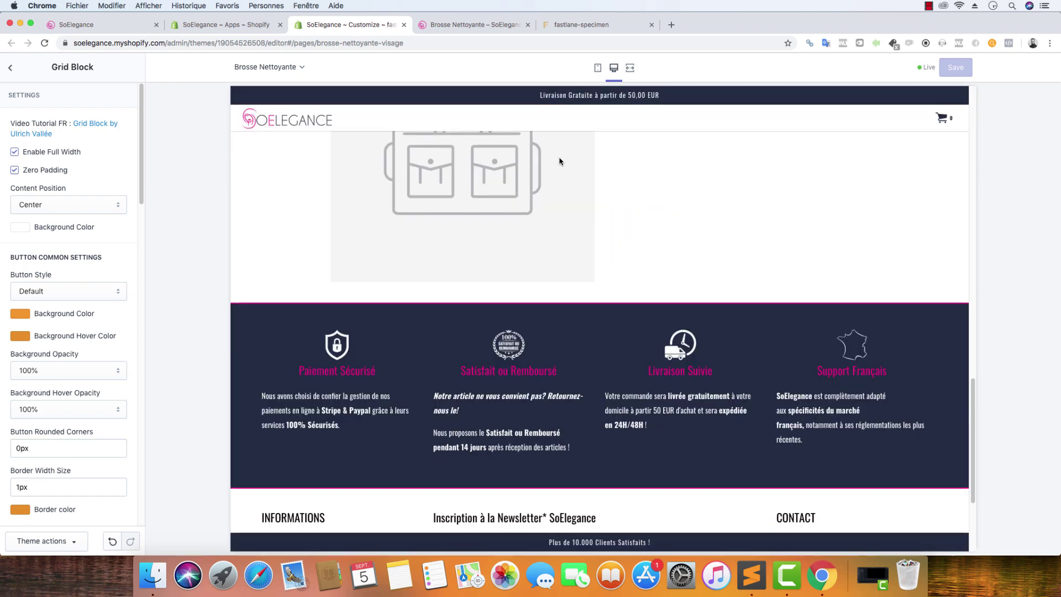
{"action": "scroll", "coordinate": [556, 263], "scroll_direction": "up", "scroll_amount": 10}
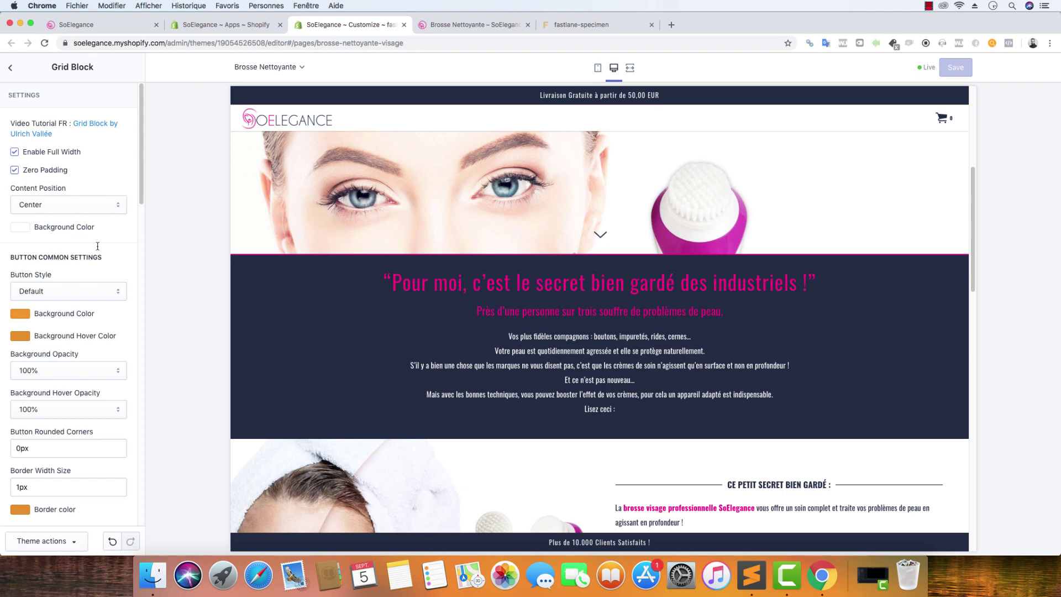
Step: Set the Html block's desktop top padding to 10 px
{"action": "scroll", "coordinate": [92, 260], "scroll_direction": "down", "scroll_amount": 10}
{"action": "scroll", "coordinate": [89, 263], "scroll_direction": "down", "scroll_amount": 6}
{"action": "scroll", "coordinate": [83, 405], "scroll_direction": "down", "scroll_amount": 1}
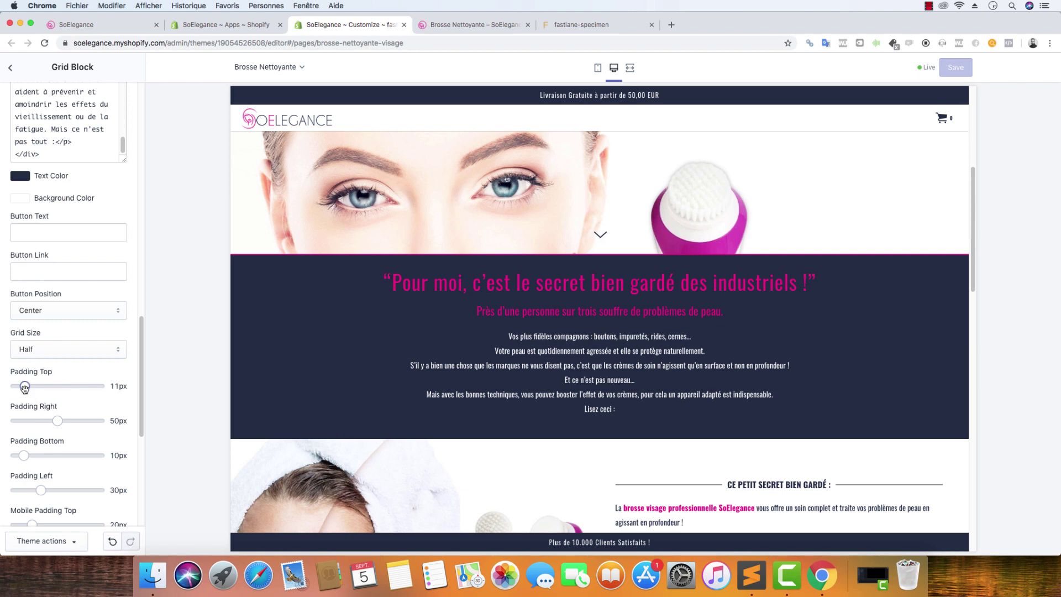
{"action": "left_click_drag", "start_coordinate": [25, 387], "coordinate": [24, 387]}
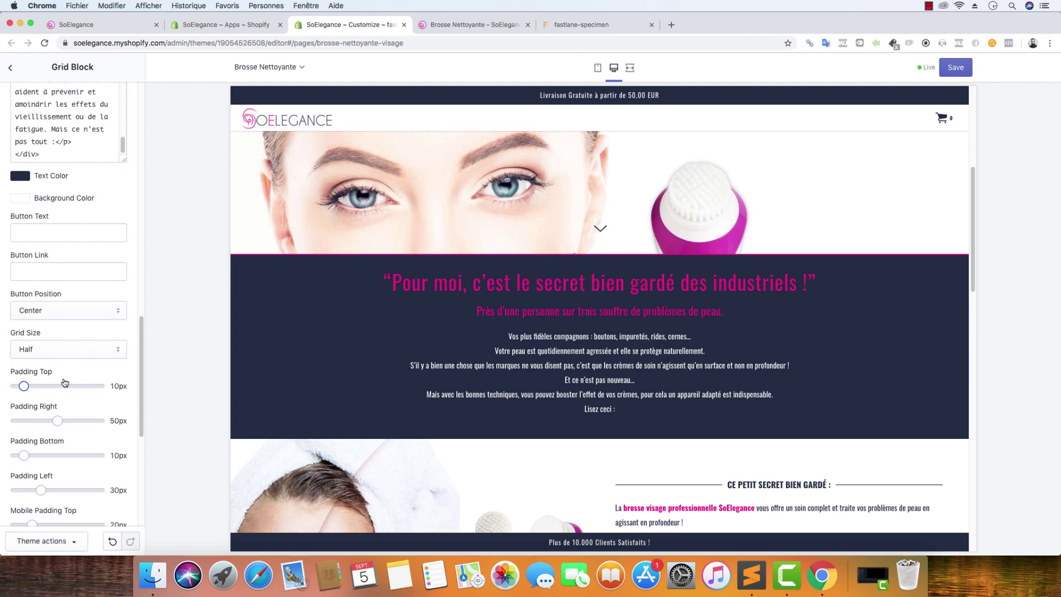
Step: Open the third Grid Block section of the page and enable its full width and zero padding
{"action": "scroll", "coordinate": [60, 386], "scroll_direction": "down", "scroll_amount": 6}
{"action": "scroll", "coordinate": [544, 385], "scroll_direction": "down", "scroll_amount": 8}
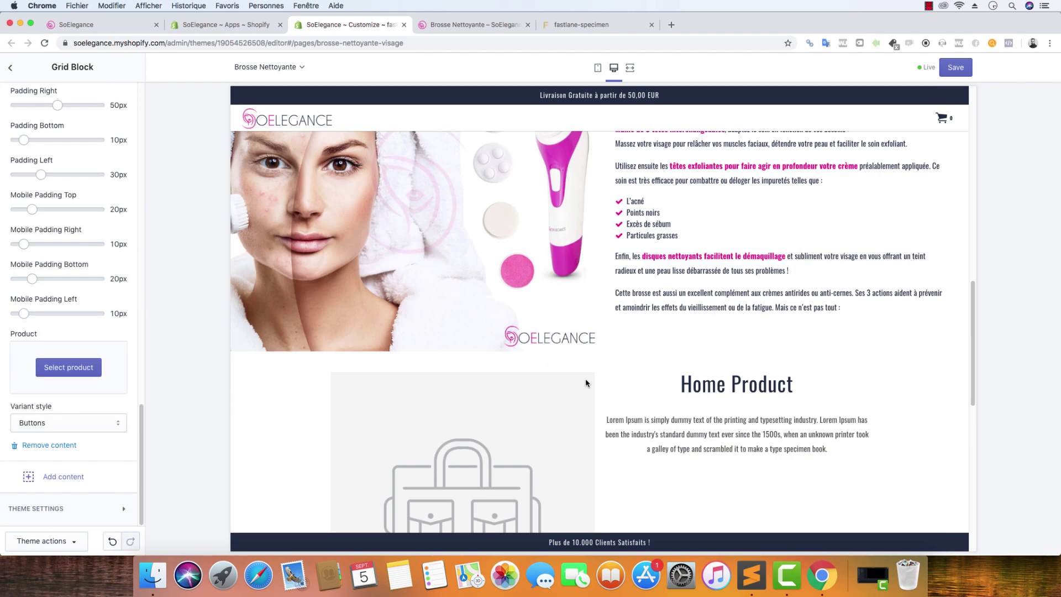
{"action": "left_click", "coordinate": [13, 67]}
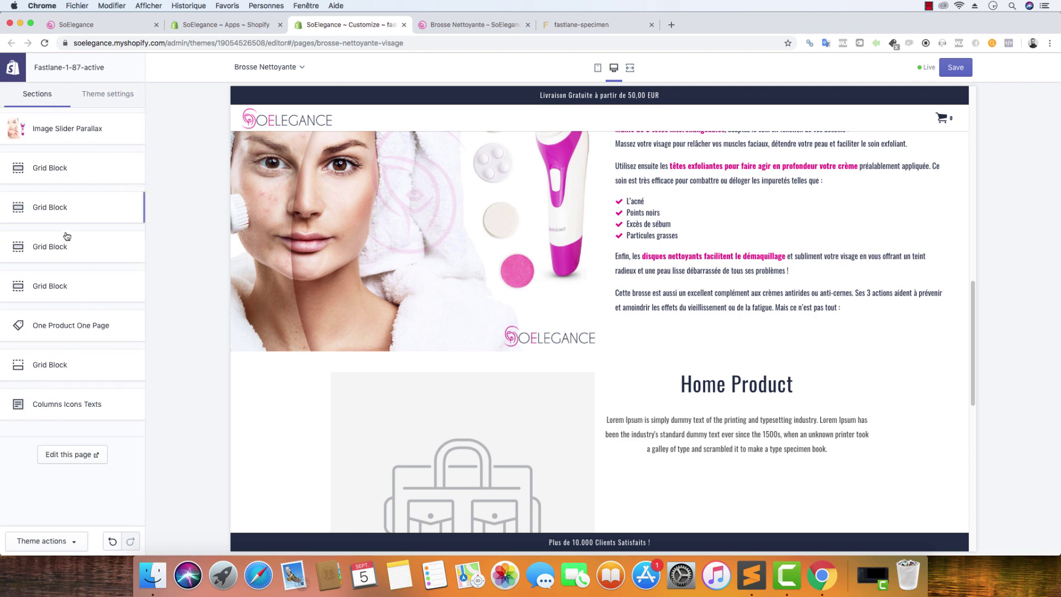
{"action": "left_click", "coordinate": [66, 246]}
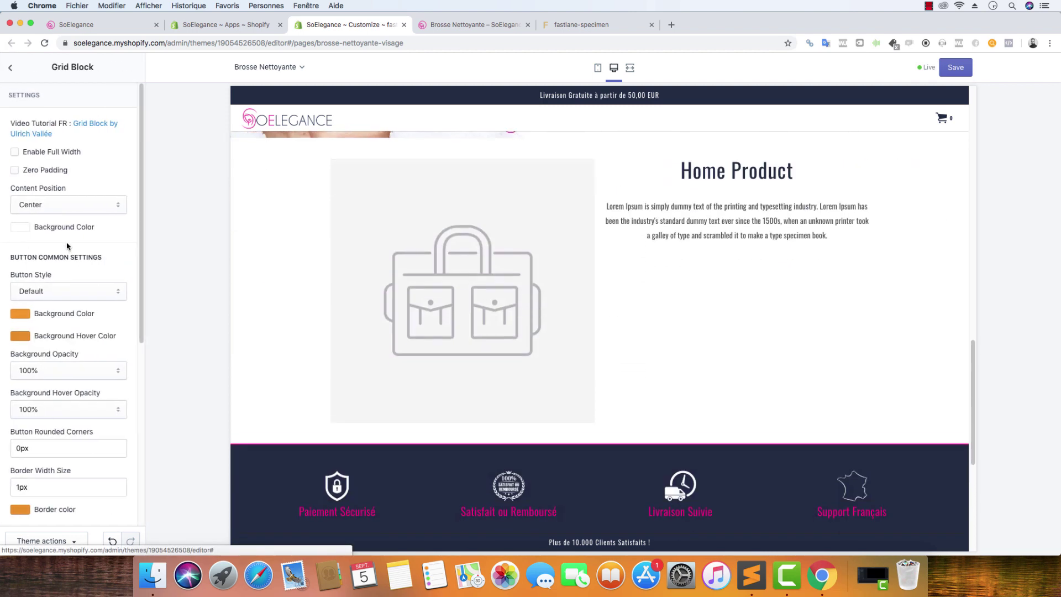
{"action": "left_click_drag", "start_coordinate": [52, 154], "coordinate": [55, 154]}
{"action": "left_click", "coordinate": [33, 155]}
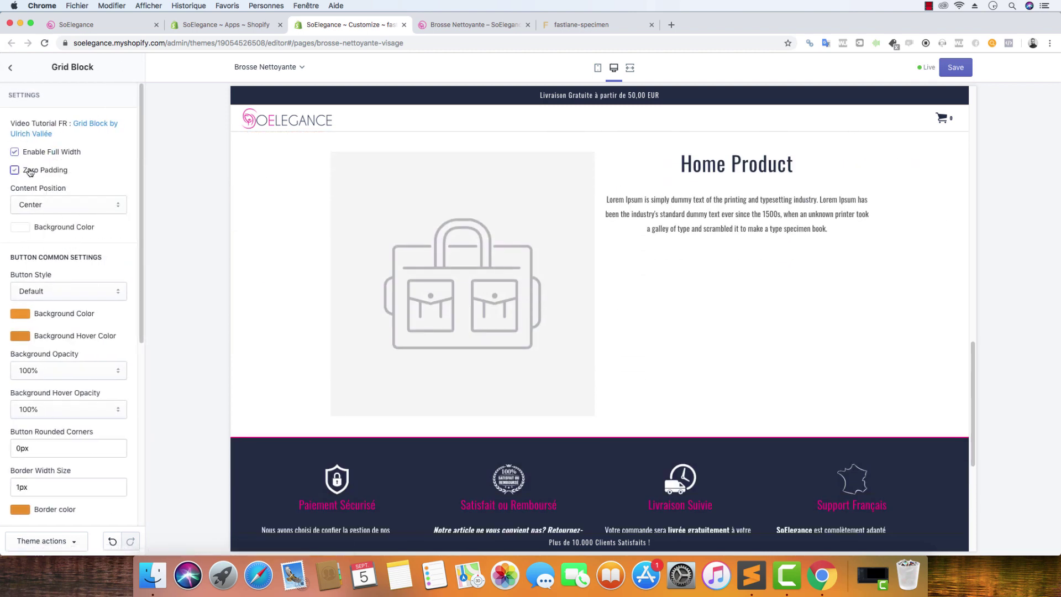
Step: Enable Reverse in Mobile-Tablet for the third Grid Block and review the order of image and text in the preceding section
{"action": "scroll", "coordinate": [49, 215], "scroll_direction": "down", "scroll_amount": 4}
{"action": "scroll", "coordinate": [44, 343], "scroll_direction": "down", "scroll_amount": 2}
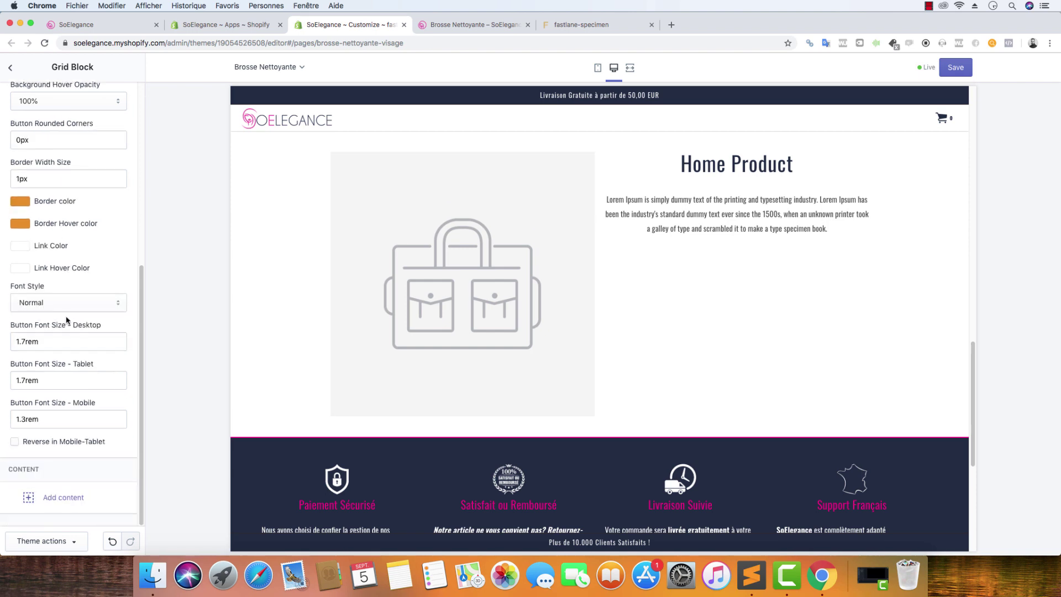
{"action": "left_click", "coordinate": [16, 442]}
{"action": "scroll", "coordinate": [571, 197], "scroll_direction": "up", "scroll_amount": 6}
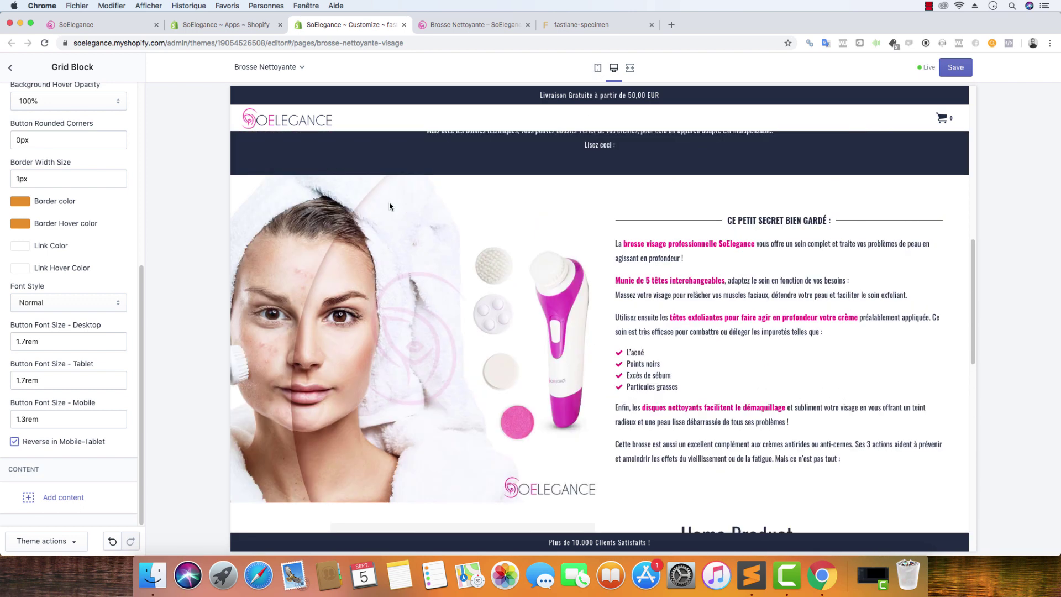
{"action": "scroll", "coordinate": [794, 255], "scroll_direction": "down", "scroll_amount": 2}
{"action": "scroll", "coordinate": [492, 410], "scroll_direction": "down", "scroll_amount": 1}
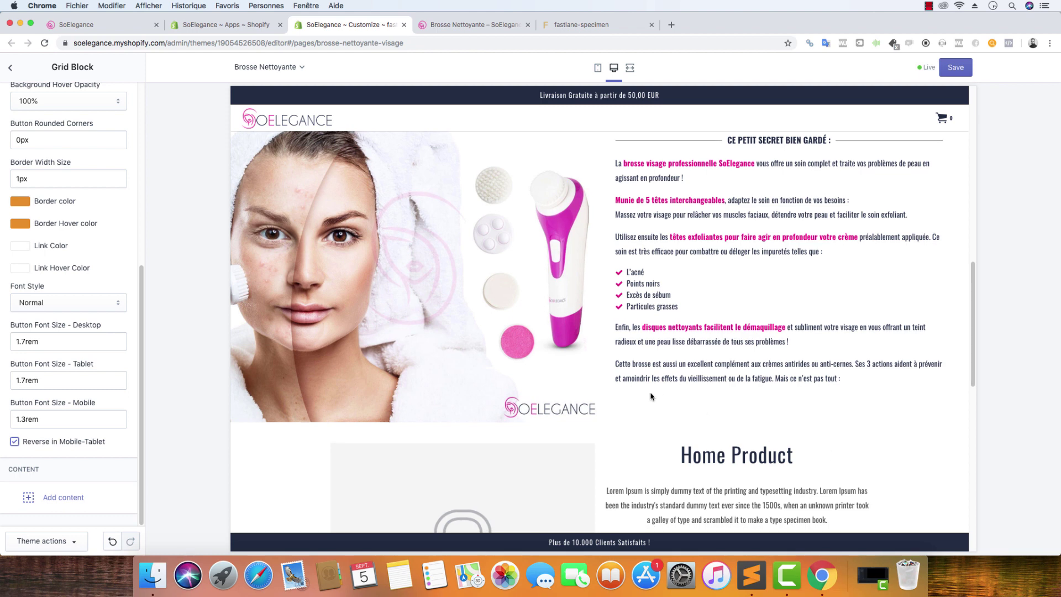
{"action": "scroll", "coordinate": [725, 430], "scroll_direction": "down", "scroll_amount": 1}
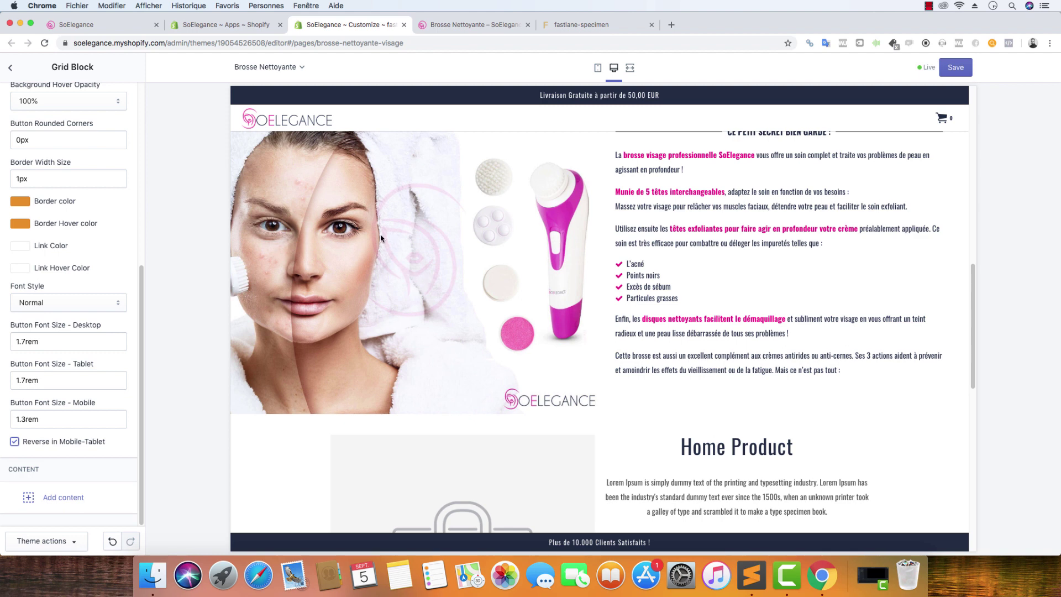
{"action": "scroll", "coordinate": [509, 360], "scroll_direction": "down", "scroll_amount": 5}
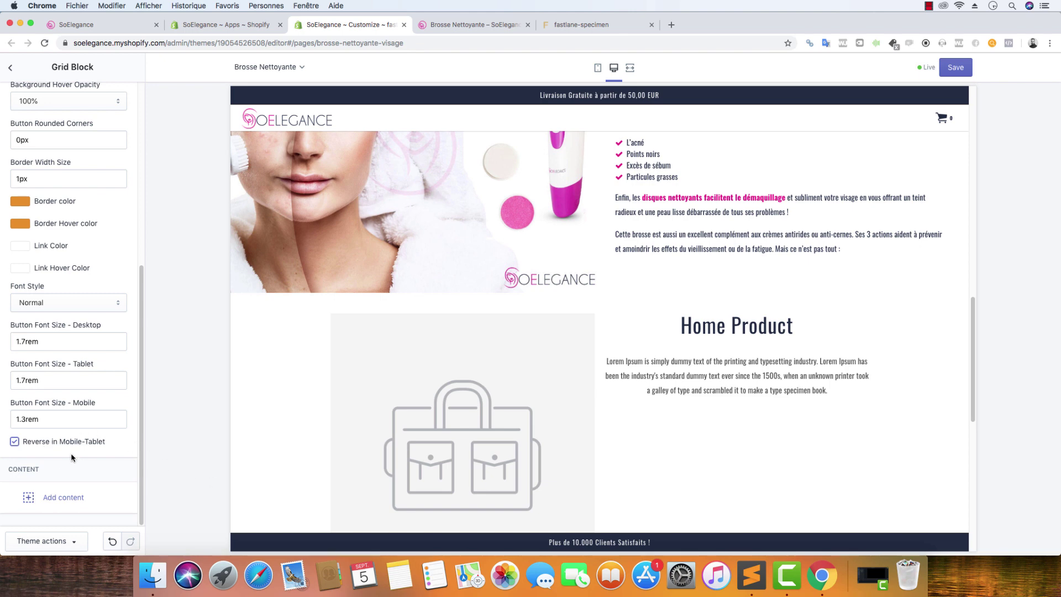
Step: Add an Html content block to the third Grid Block and copy the "Nous n'avons pas dit notre dernier mot !" div from Text.html in Sublime Text
{"action": "left_click", "coordinate": [62, 497]}
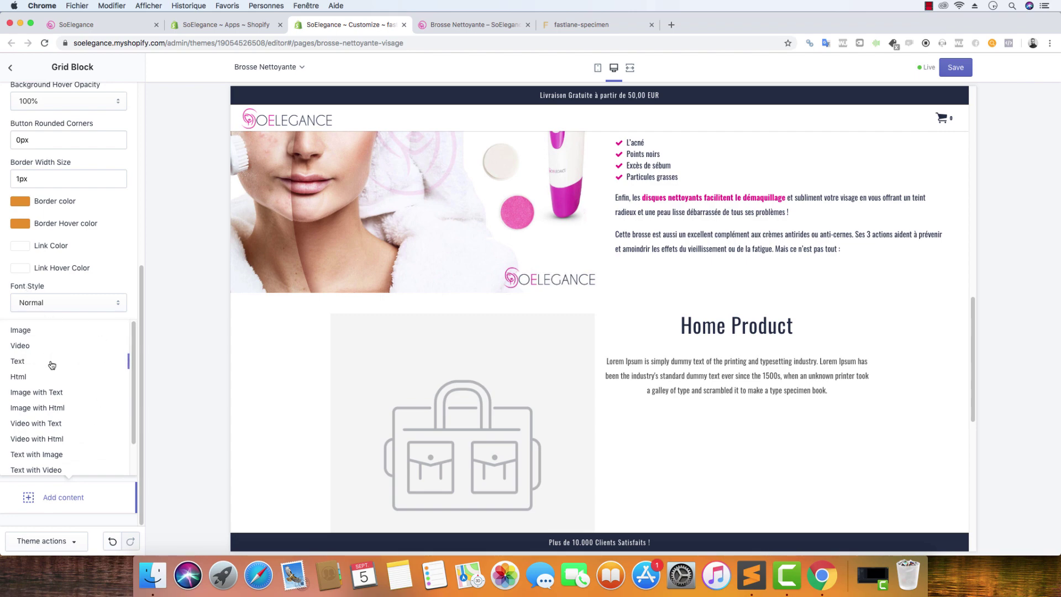
{"action": "left_click", "coordinate": [22, 376]}
{"action": "left_click", "coordinate": [751, 575]}
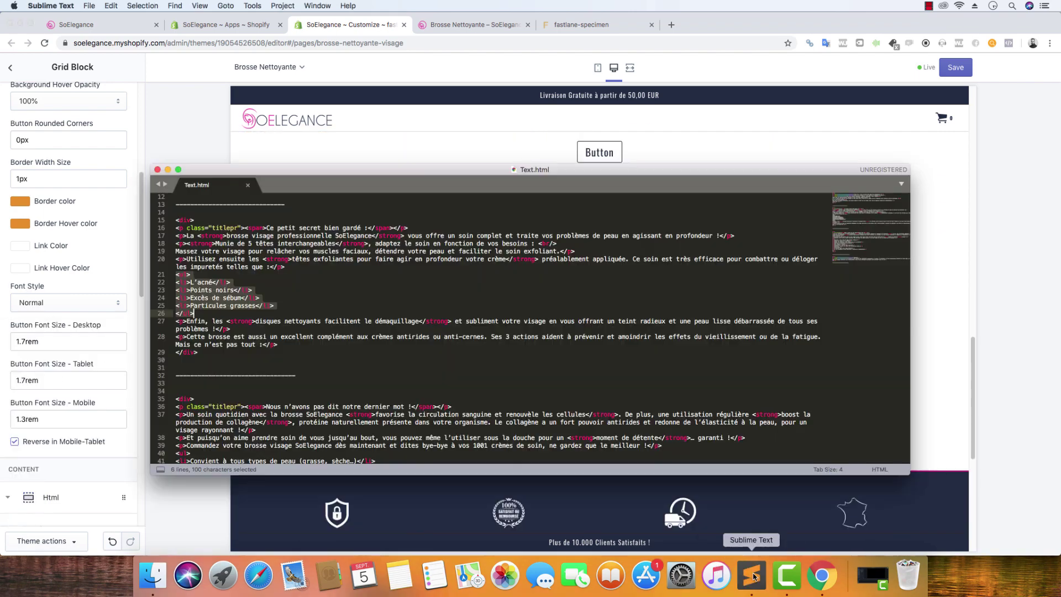
{"action": "scroll", "coordinate": [247, 366], "scroll_direction": "up", "scroll_amount": 5}
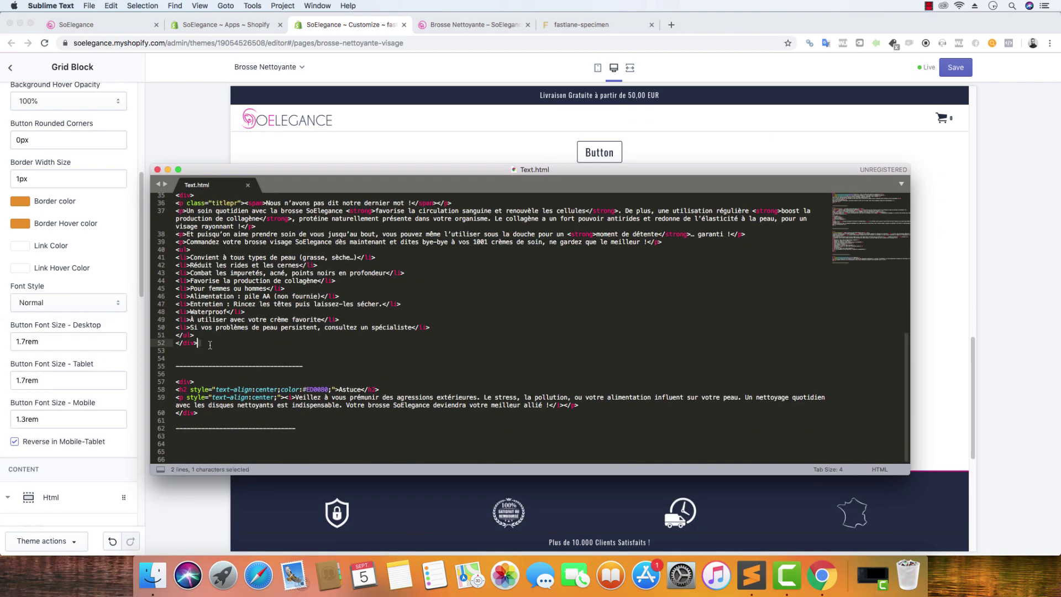
{"action": "left_click_drag", "start_coordinate": [177, 351], "coordinate": [176, 244]}
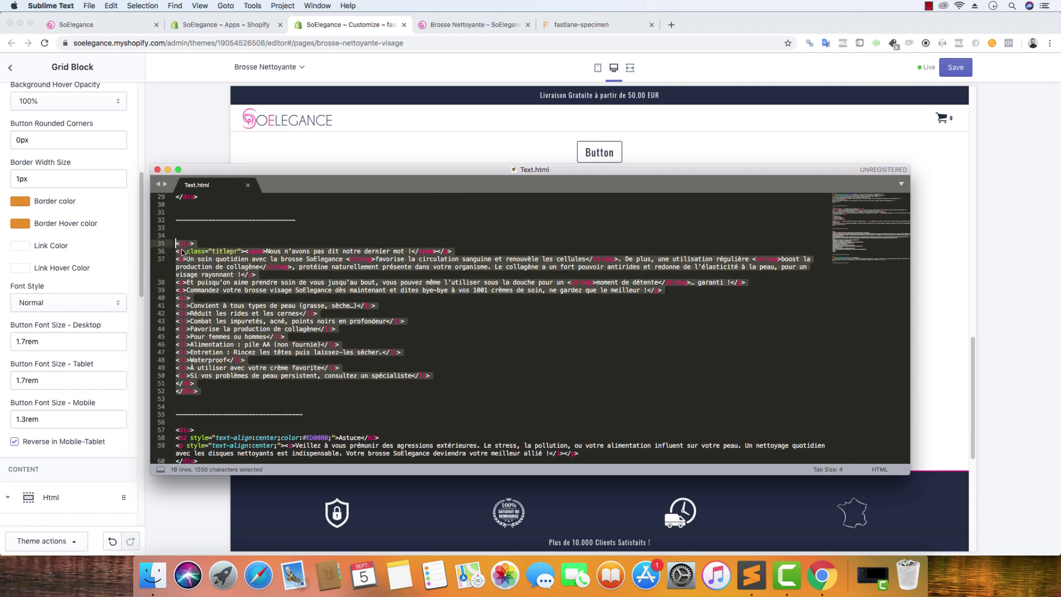
{"action": "right_click", "coordinate": [180, 247]}
{"action": "left_click", "coordinate": [210, 272]}
Step: Switch back to Chrome and paste the copied div into the new Html block's Html Code
{"action": "left_click", "coordinate": [88, 498]}
{"action": "left_click", "coordinate": [80, 381]}
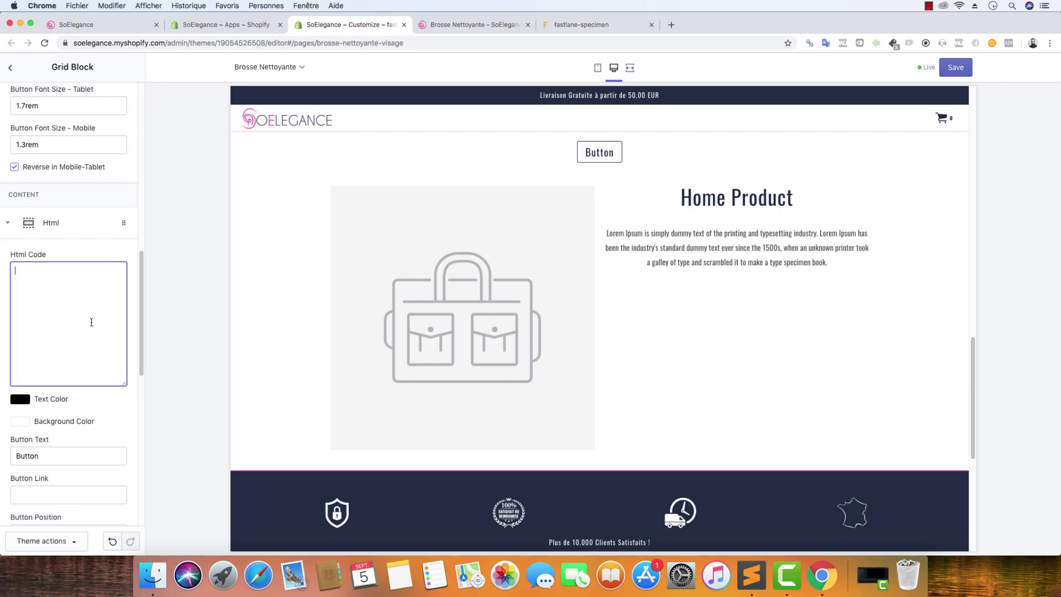
{"action": "key", "text": "super+v"}
{"action": "left_click", "coordinate": [133, 254]}
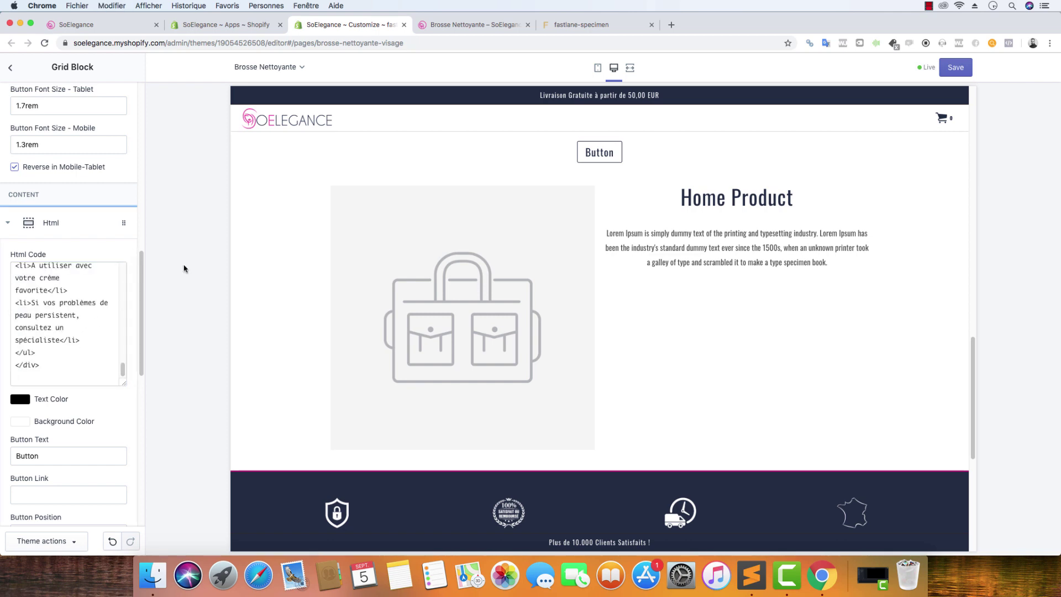
Step: Set the Html block's text color to the recently selected dark navy
{"action": "left_click", "coordinate": [23, 401]}
{"action": "scroll", "coordinate": [37, 410], "scroll_direction": "down", "scroll_amount": 4}
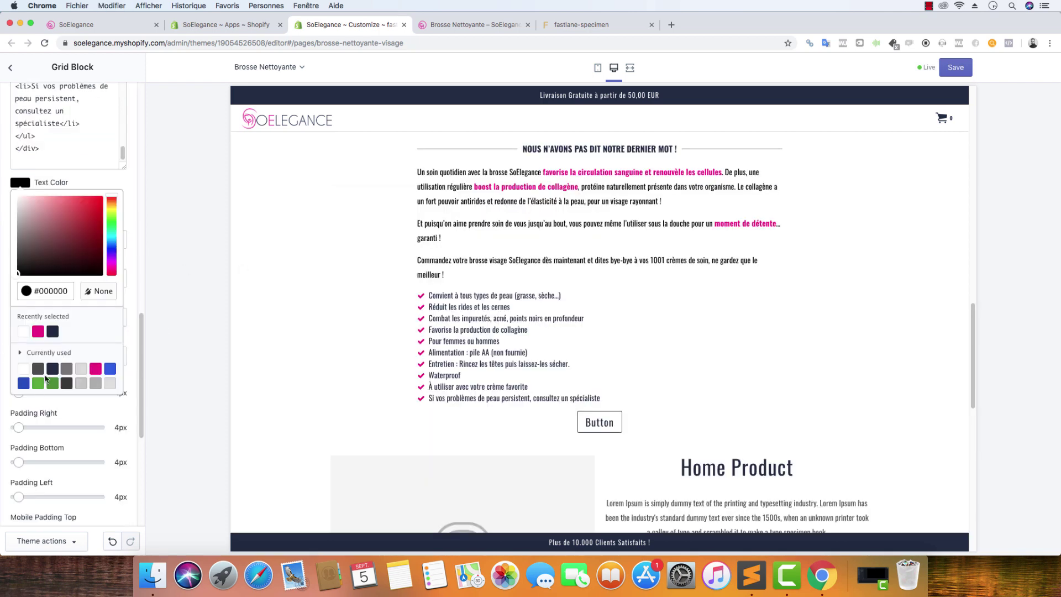
{"action": "left_click", "coordinate": [53, 331]}
{"action": "left_click", "coordinate": [133, 315]}
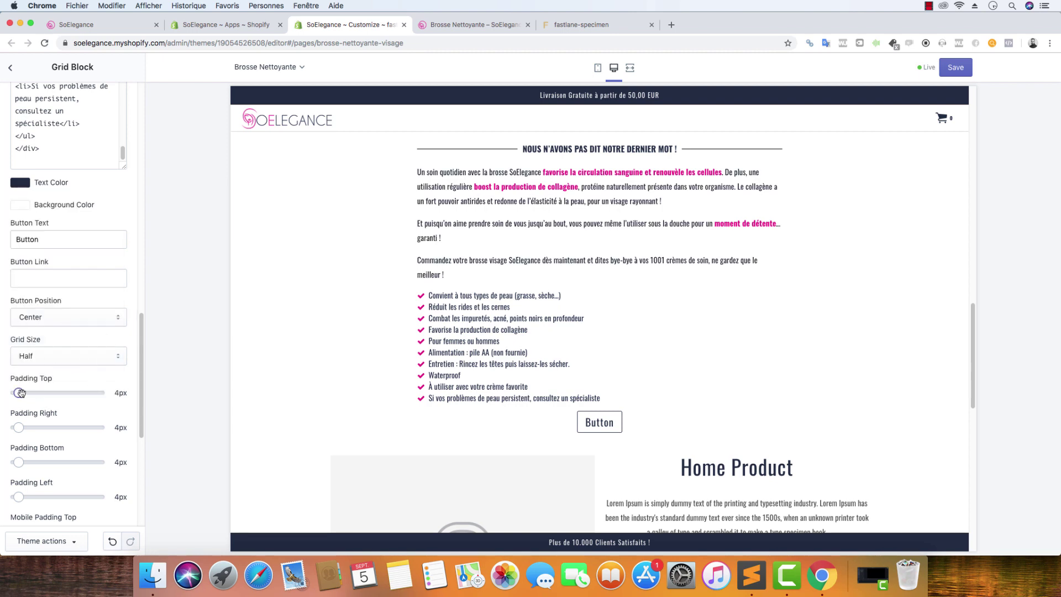
Step: Set the Html block's desktop padding to 10 px top, 30 px right, 10 px bottom and 50 px left
{"action": "left_click_drag", "start_coordinate": [20, 393], "coordinate": [24, 393]}
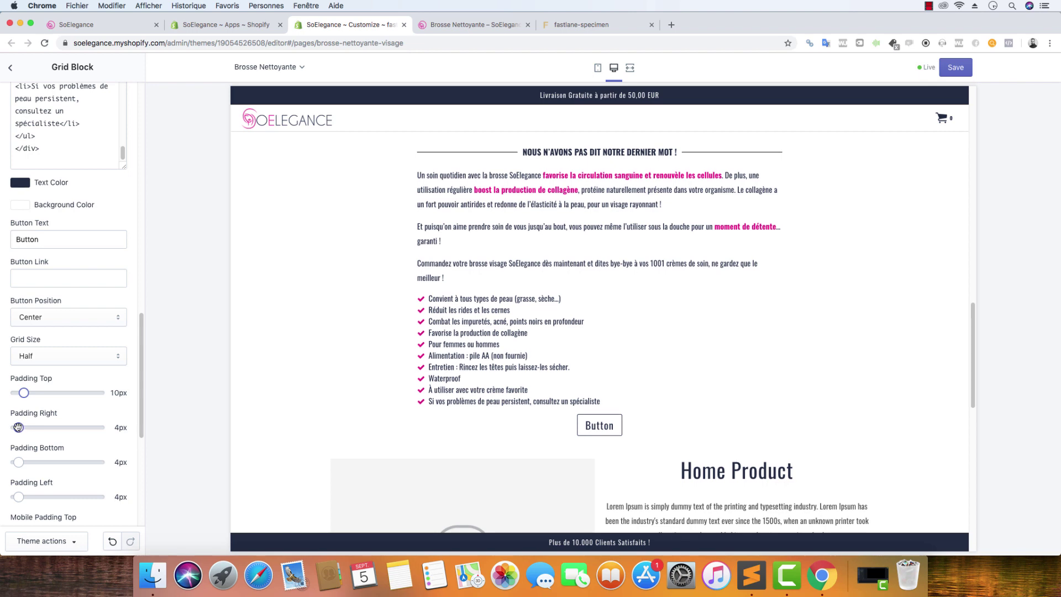
{"action": "left_click_drag", "start_coordinate": [20, 427], "coordinate": [41, 427]}
{"action": "left_click_drag", "start_coordinate": [18, 462], "coordinate": [57, 446]}
{"action": "scroll", "coordinate": [21, 453], "scroll_direction": "down", "scroll_amount": 2}
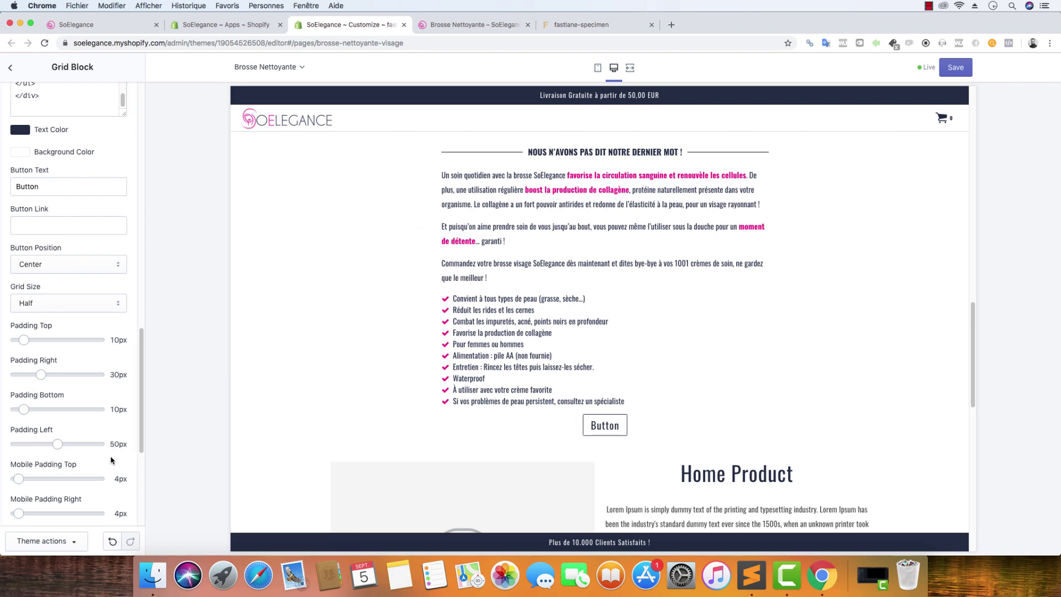
Step: Set the Html block's mobile padding to 20 px top, 10 px right, 20 px bottom and 10 px left
{"action": "scroll", "coordinate": [110, 459], "scroll_direction": "down", "scroll_amount": 1}
{"action": "scroll", "coordinate": [111, 460], "scroll_direction": "down", "scroll_amount": 5}
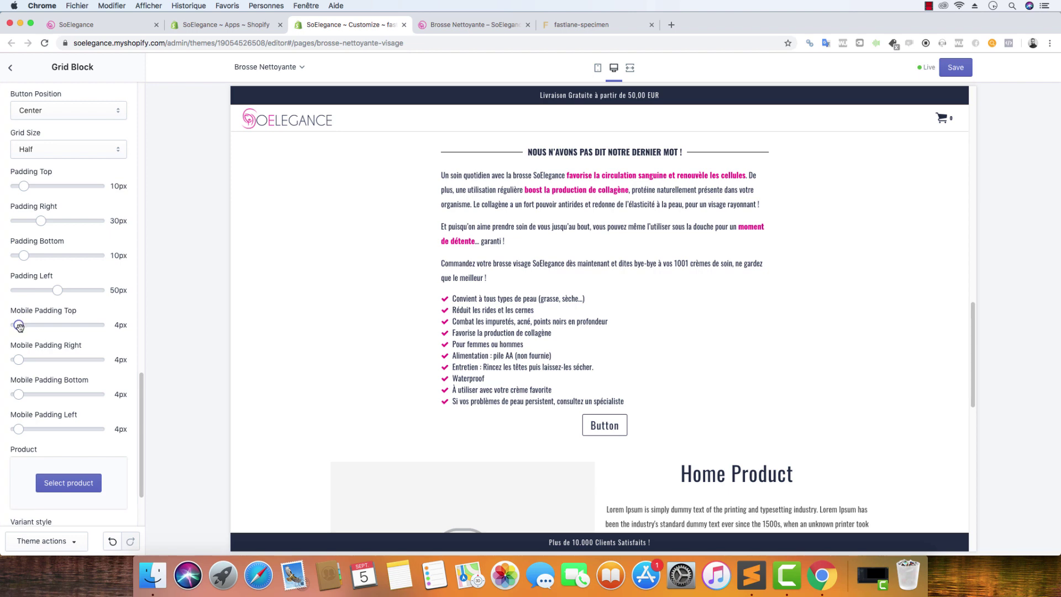
{"action": "left_click_drag", "start_coordinate": [18, 327], "coordinate": [32, 327]}
{"action": "left_click_drag", "start_coordinate": [19, 394], "coordinate": [24, 359]}
{"action": "left_click_drag", "start_coordinate": [18, 428], "coordinate": [23, 429]}
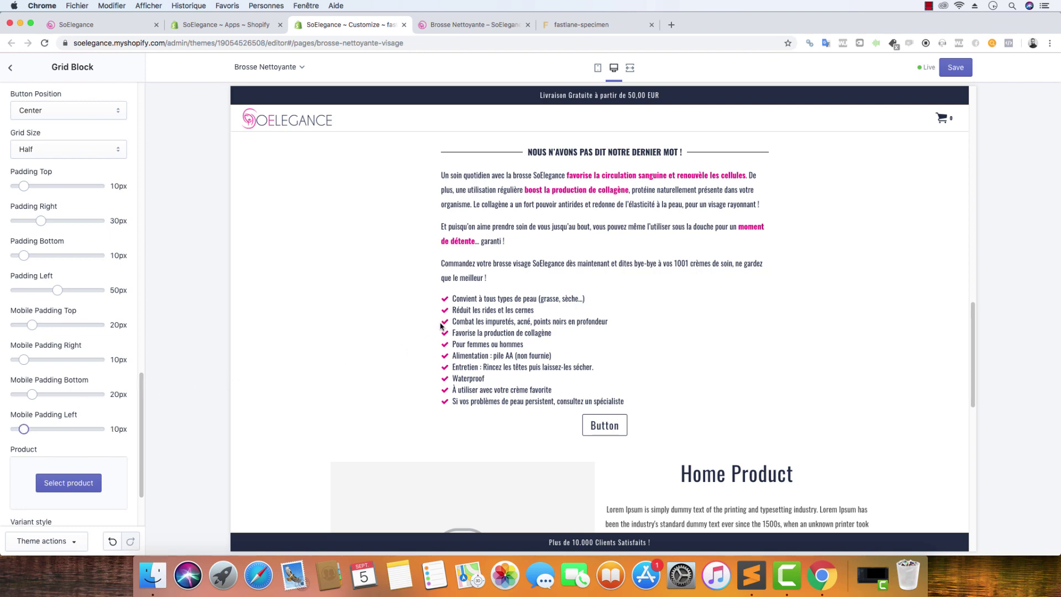
Step: Clear the Html block's button text to remove its button
{"action": "scroll", "coordinate": [63, 272], "scroll_direction": "up", "scroll_amount": 5}
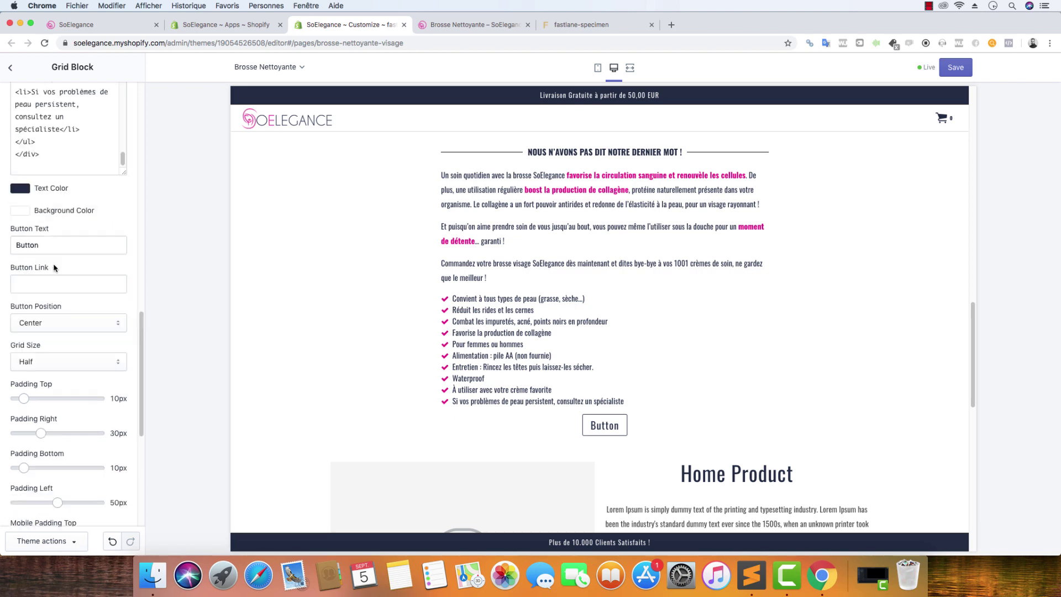
{"action": "double_click", "coordinate": [62, 250]}
{"action": "key", "text": "BackSpace"}
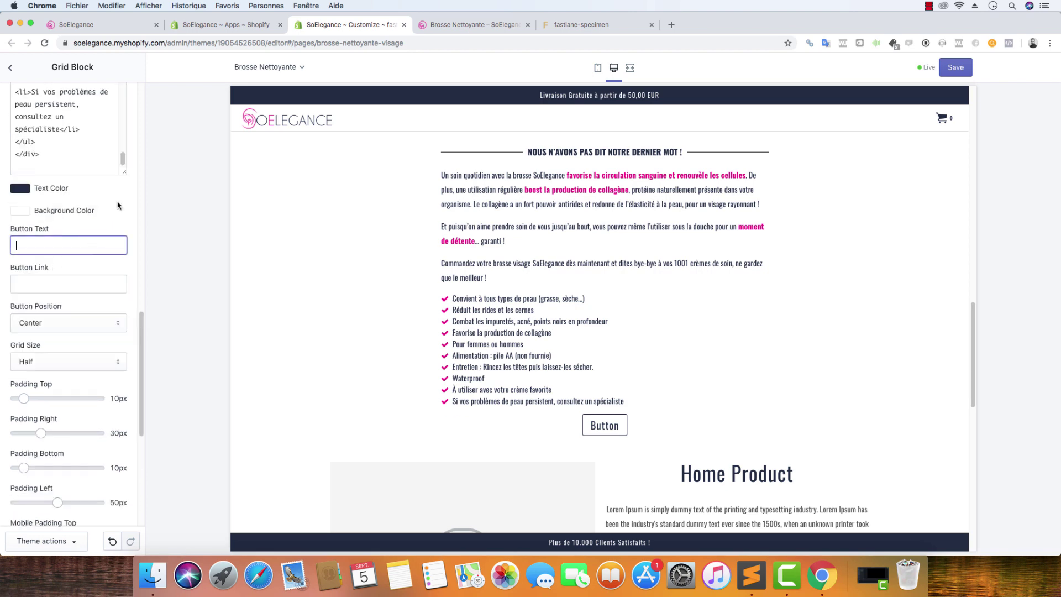
Step: Add an Image content block below the Html block in the third Grid Block
{"action": "scroll", "coordinate": [95, 310], "scroll_direction": "down", "scroll_amount": 4}
{"action": "scroll", "coordinate": [96, 315], "scroll_direction": "down", "scroll_amount": 3}
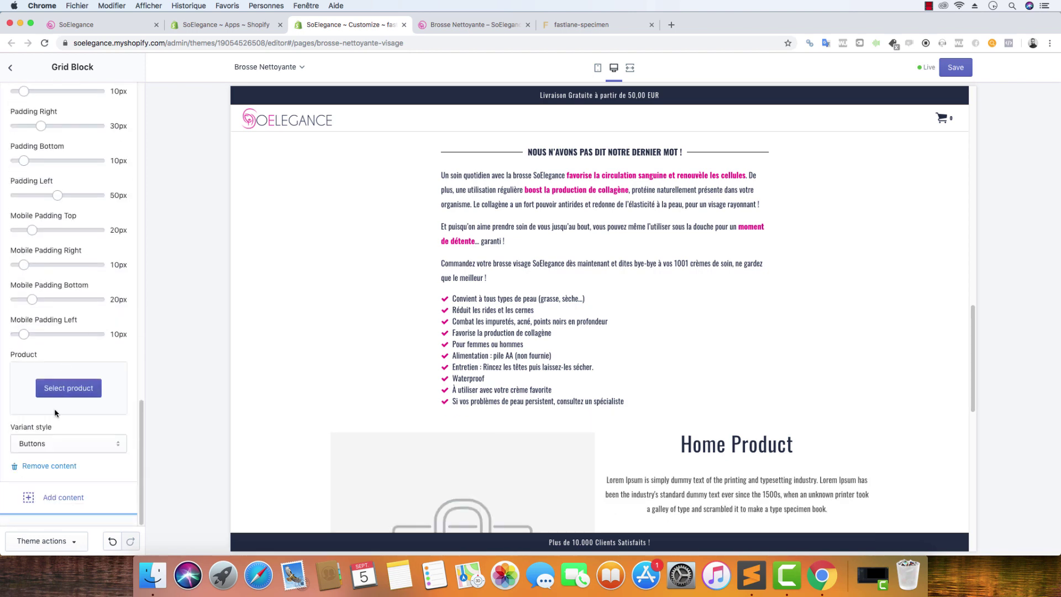
{"action": "left_click", "coordinate": [61, 496]}
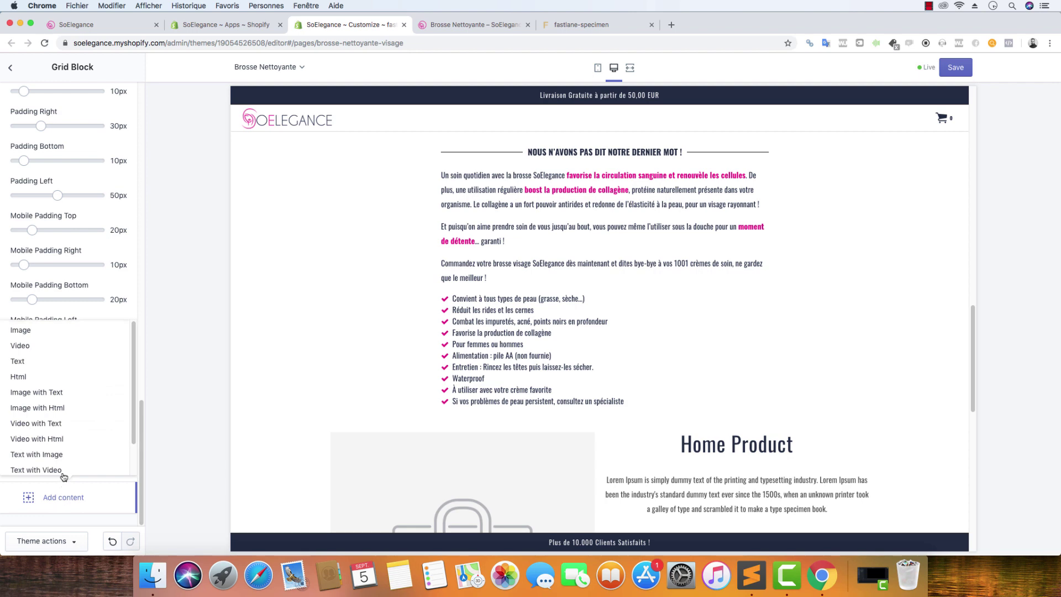
{"action": "left_click", "coordinate": [32, 333]}
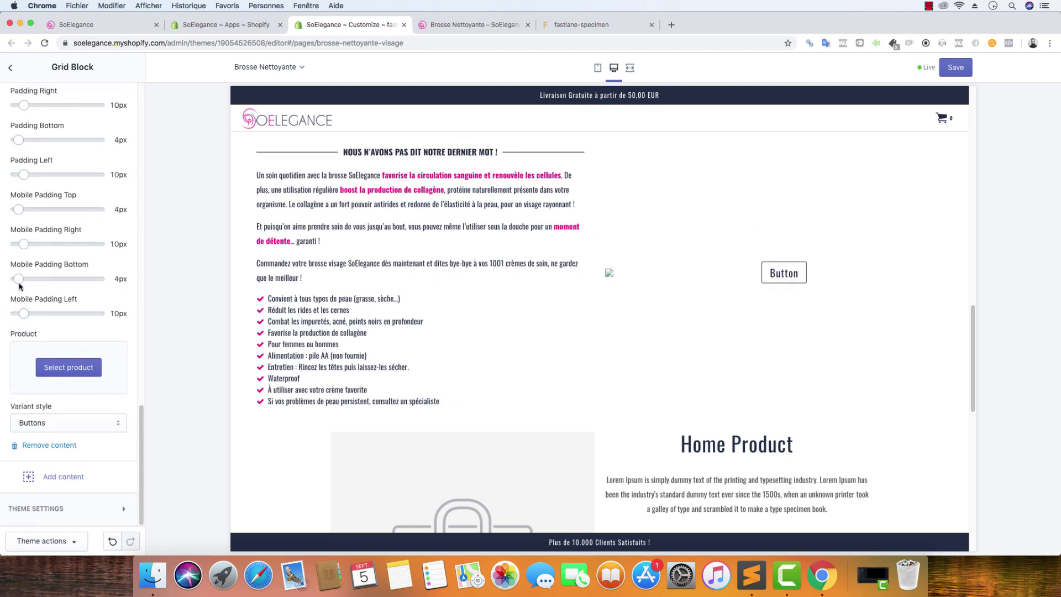
Step: Examine the Image block's grid size options and the recommended image dimensions on the fastlane-specimen page, and return to the theme editor
{"action": "scroll", "coordinate": [60, 266], "scroll_direction": "up", "scroll_amount": 5}
{"action": "scroll", "coordinate": [60, 267], "scroll_direction": "down", "scroll_amount": 2}
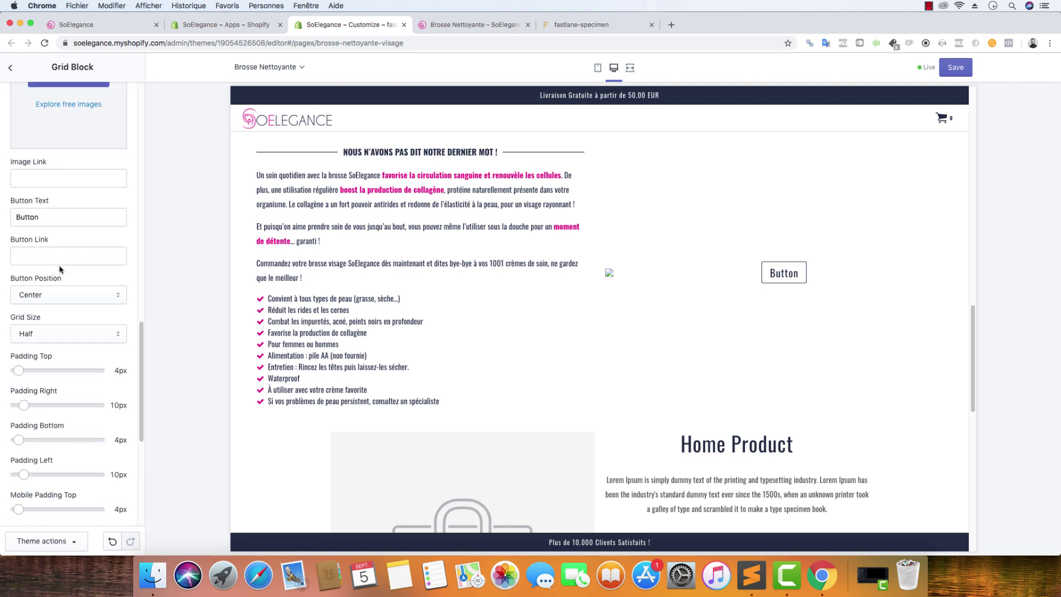
{"action": "left_click", "coordinate": [48, 301]}
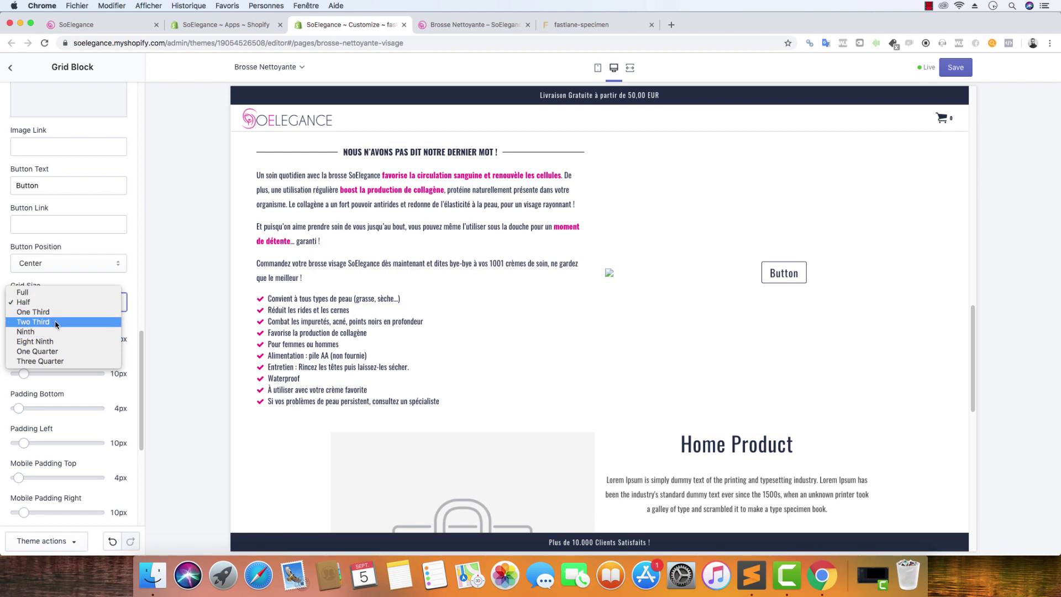
{"action": "left_click", "coordinate": [580, 21]}
{"action": "left_click", "coordinate": [581, 25]}
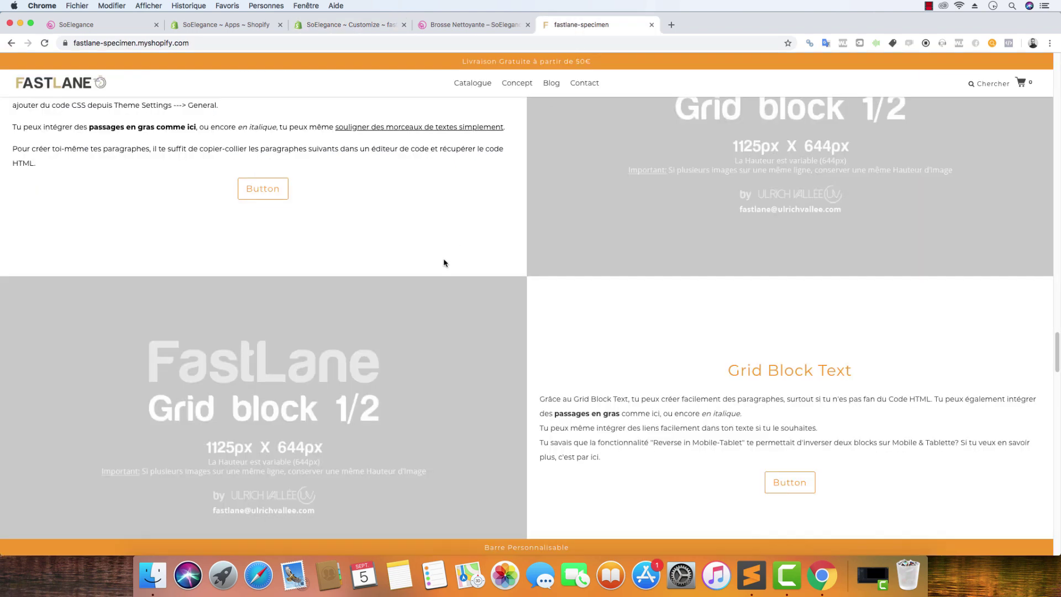
{"action": "scroll", "coordinate": [445, 262], "scroll_direction": "down", "scroll_amount": 13}
{"action": "scroll", "coordinate": [450, 270], "scroll_direction": "up", "scroll_amount": 20}
{"action": "scroll", "coordinate": [452, 272], "scroll_direction": "down", "scroll_amount": 4}
{"action": "scroll", "coordinate": [452, 271], "scroll_direction": "up", "scroll_amount": 11}
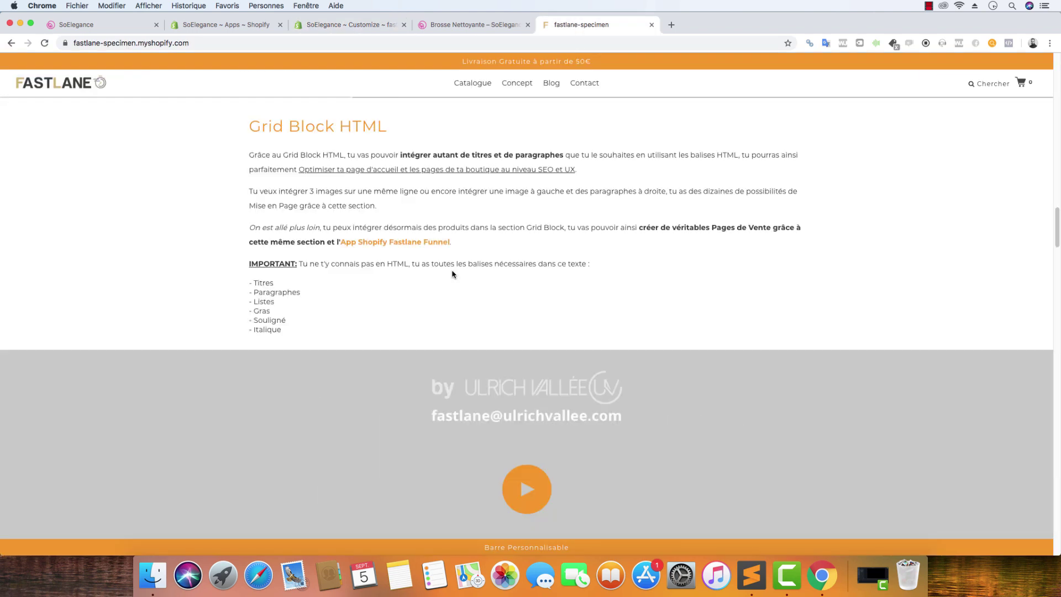
{"action": "scroll", "coordinate": [452, 272], "scroll_direction": "up", "scroll_amount": 12}
{"action": "scroll", "coordinate": [452, 272], "scroll_direction": "down", "scroll_amount": 7}
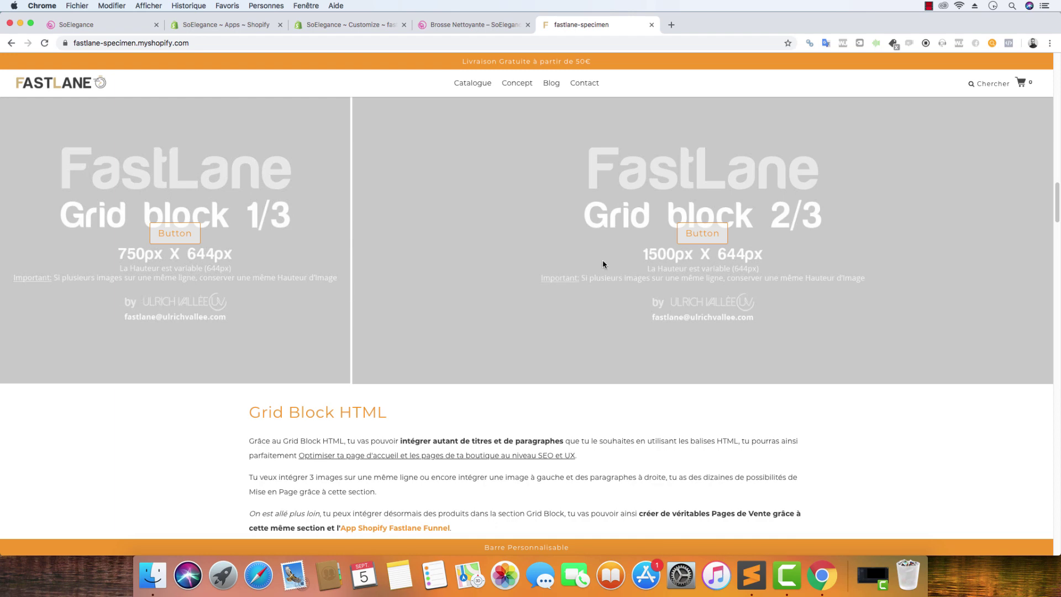
{"action": "left_click", "coordinate": [225, 24]}
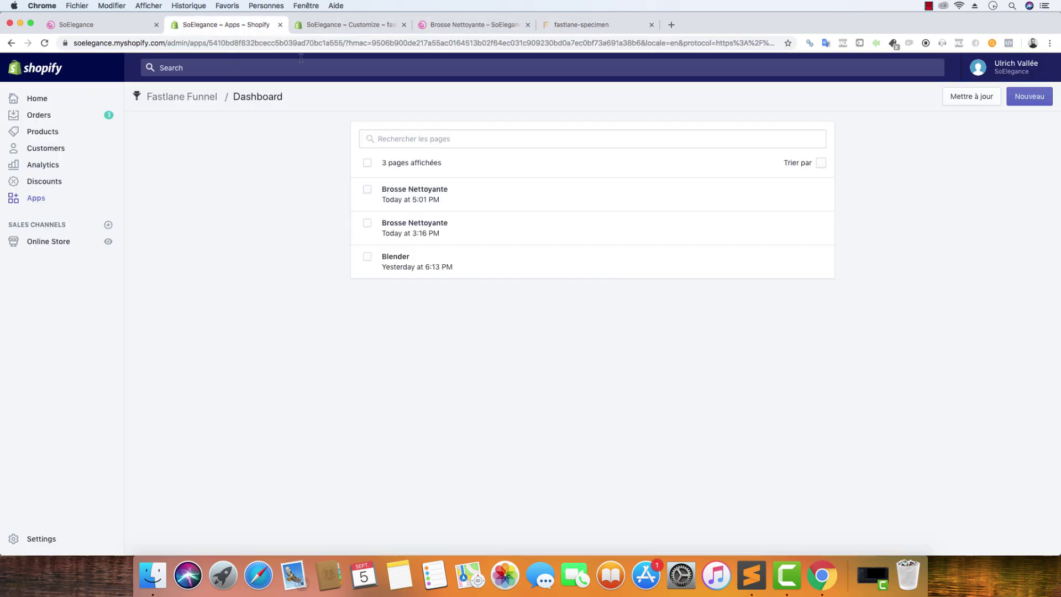
{"action": "left_click", "coordinate": [310, 24]}
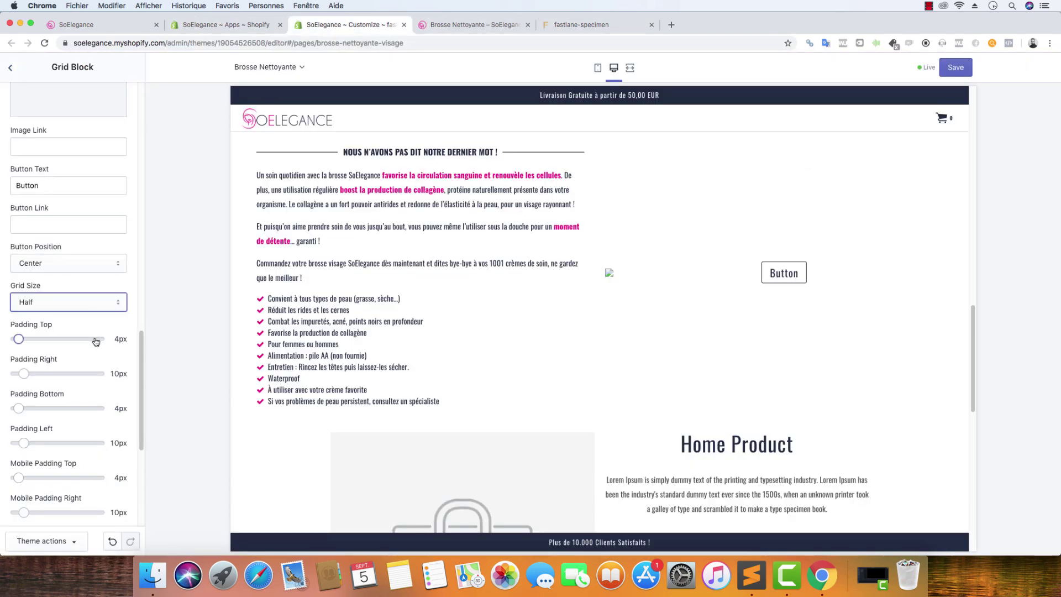
Step: Upload brosse-nettoyante-6.jpg and select it as the Image block's picture
{"action": "scroll", "coordinate": [99, 326], "scroll_direction": "up", "scroll_amount": 2}
{"action": "scroll", "coordinate": [102, 315], "scroll_direction": "down", "scroll_amount": 8}
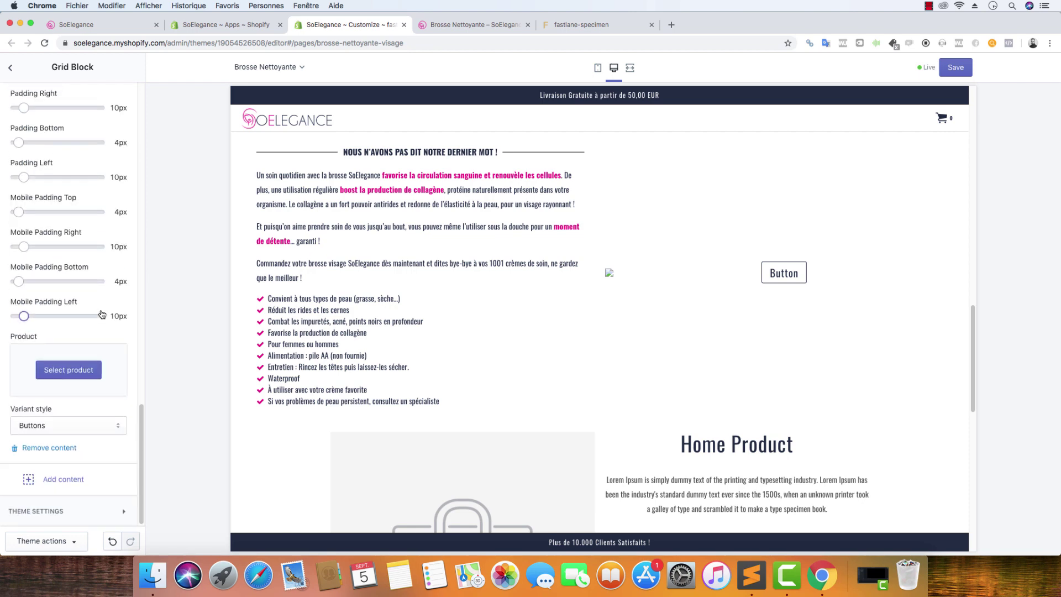
{"action": "scroll", "coordinate": [101, 314], "scroll_direction": "up", "scroll_amount": 10}
{"action": "scroll", "coordinate": [104, 315], "scroll_direction": "down", "scroll_amount": 4}
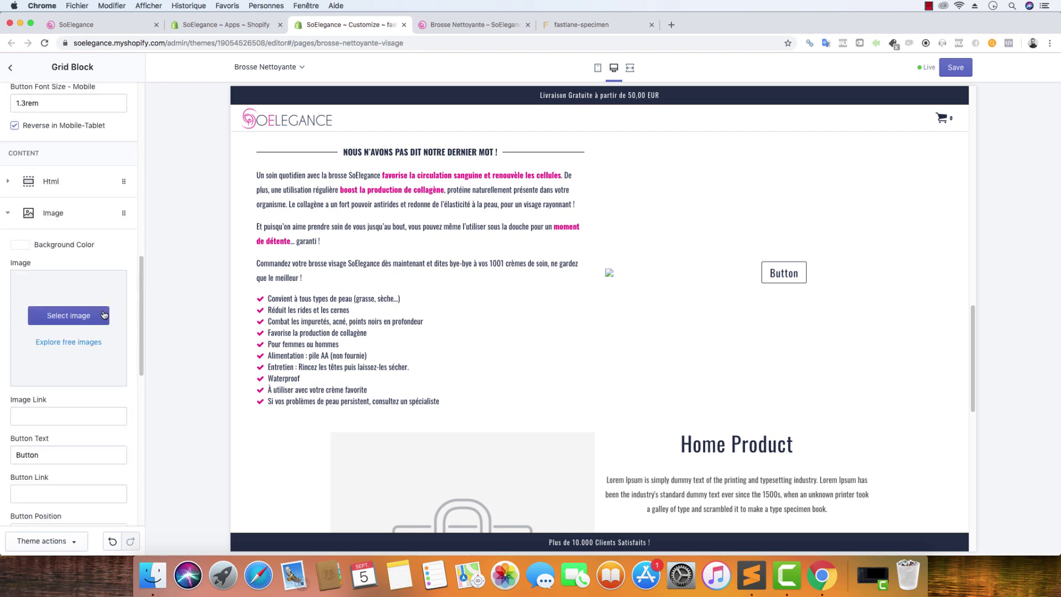
{"action": "left_click", "coordinate": [69, 315]}
{"action": "left_click", "coordinate": [34, 138]}
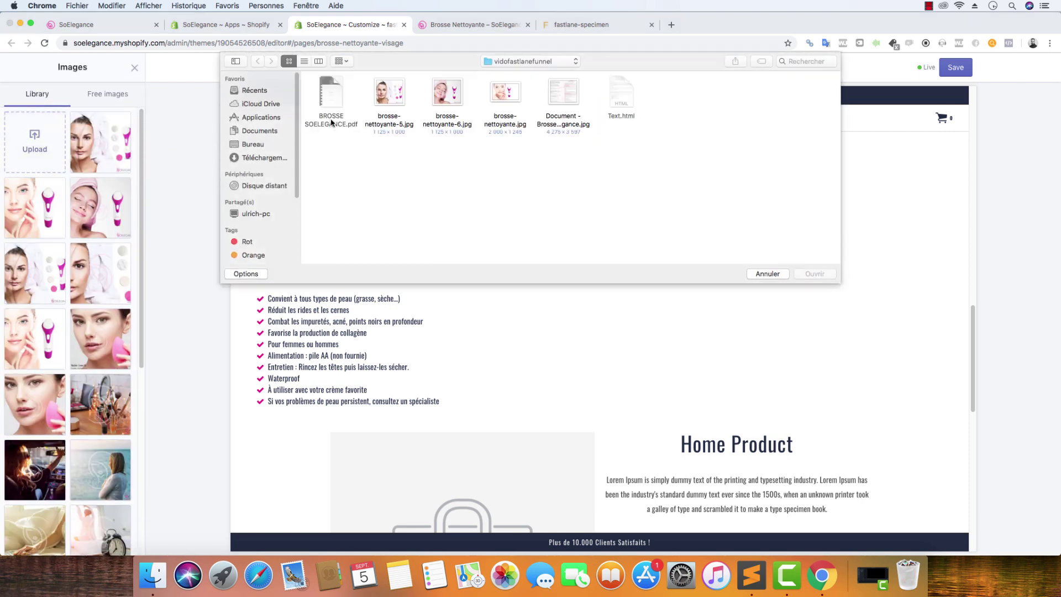
{"action": "left_click", "coordinate": [464, 99]}
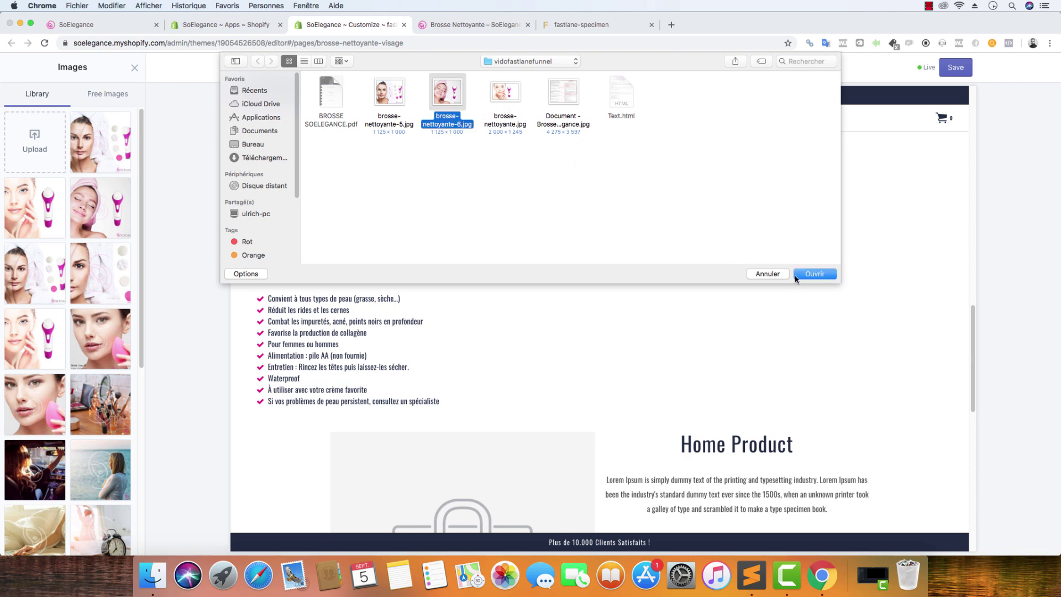
{"action": "left_click", "coordinate": [814, 275]}
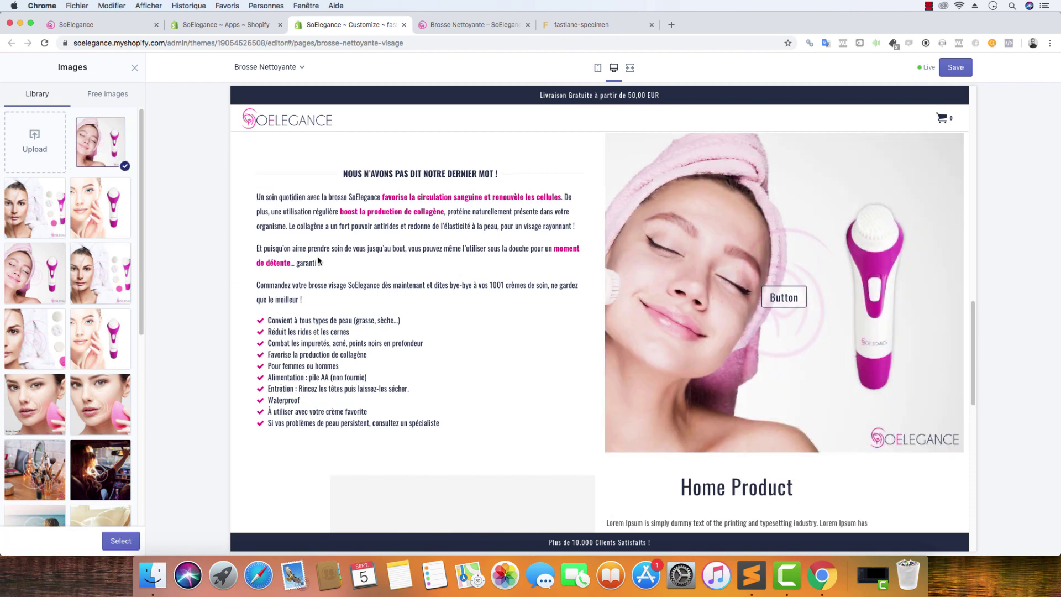
{"action": "scroll", "coordinate": [398, 268], "scroll_direction": "up", "scroll_amount": 1}
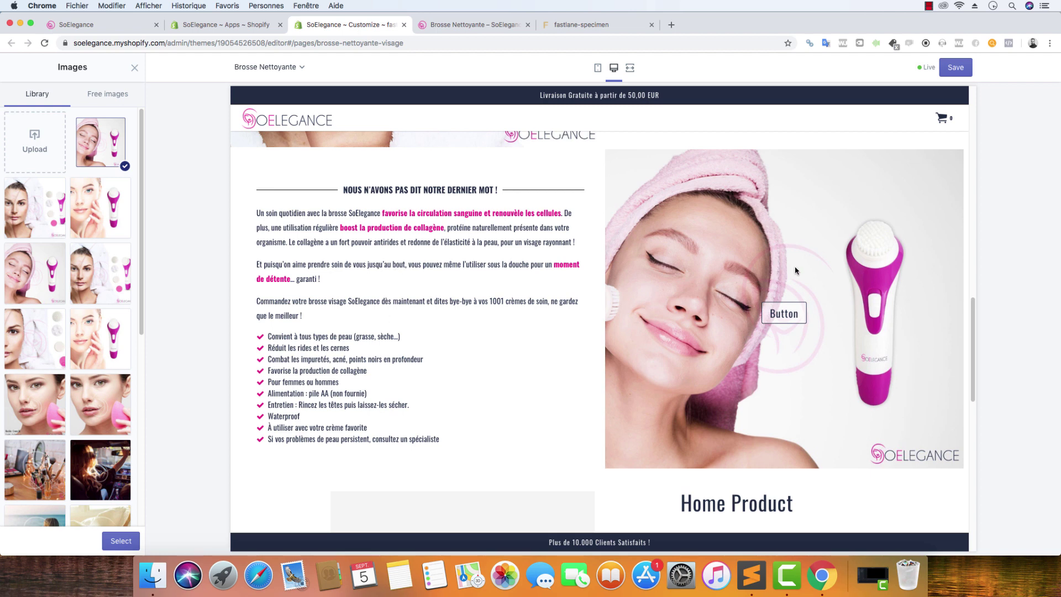
{"action": "left_click", "coordinate": [121, 541]}
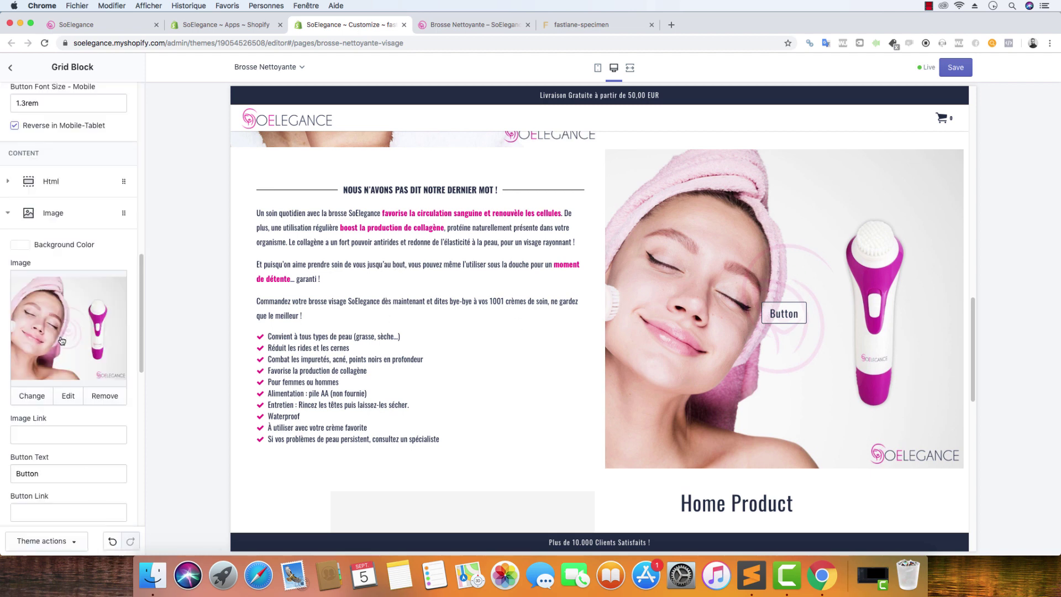
Step: Clear the Image block's button text to remove the button over the picture
{"action": "scroll", "coordinate": [62, 341], "scroll_direction": "down", "scroll_amount": 5}
{"action": "left_click_drag", "start_coordinate": [42, 199], "coordinate": [2, 200]}
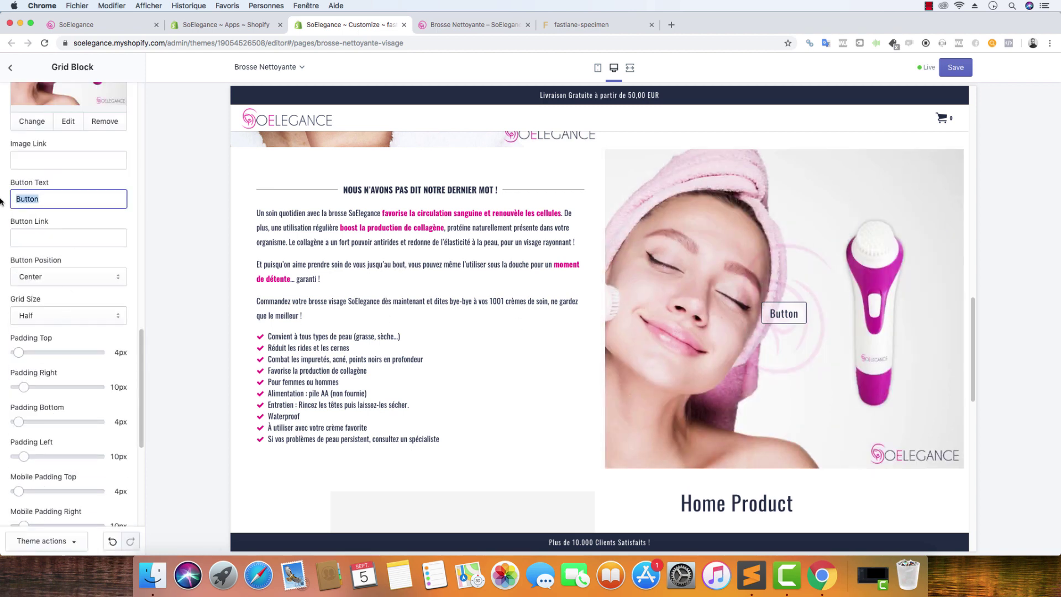
{"action": "key", "text": "BackSpace"}
{"action": "left_click", "coordinate": [133, 178]}
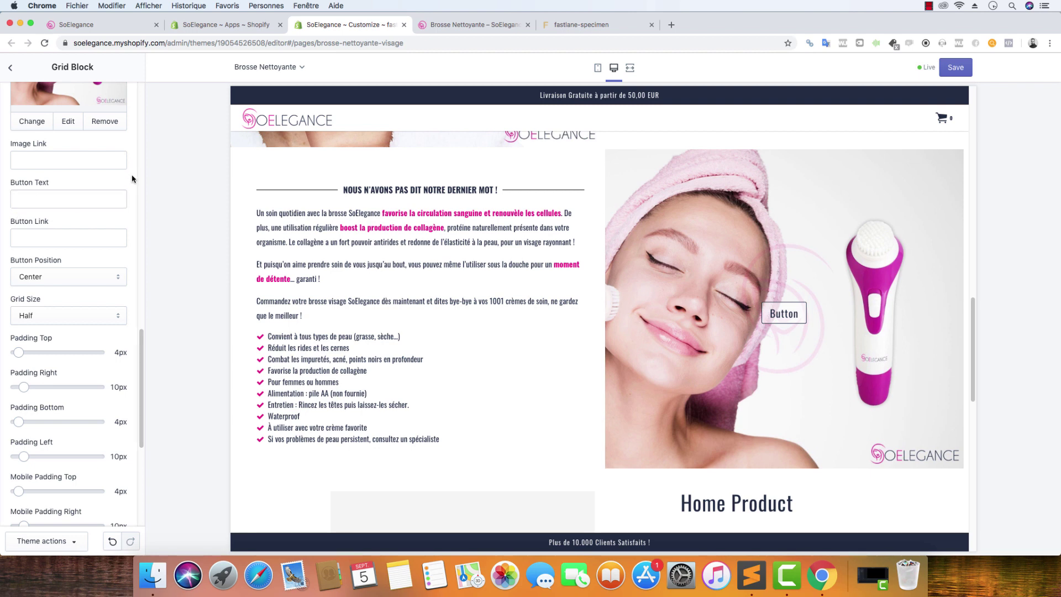
Step: Set all of the Image block's desktop and mobile paddings to 0 px
{"action": "left_click_drag", "start_coordinate": [19, 352], "coordinate": [7, 492]}
{"action": "scroll", "coordinate": [55, 450], "scroll_direction": "down", "scroll_amount": 3}
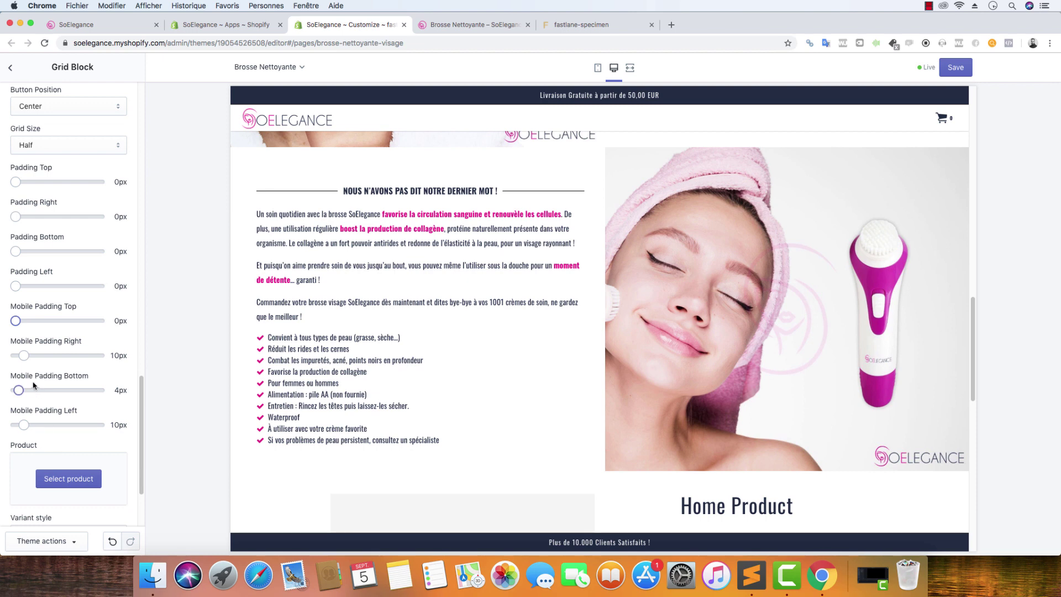
{"action": "left_click_drag", "start_coordinate": [24, 357], "coordinate": [3, 426]}
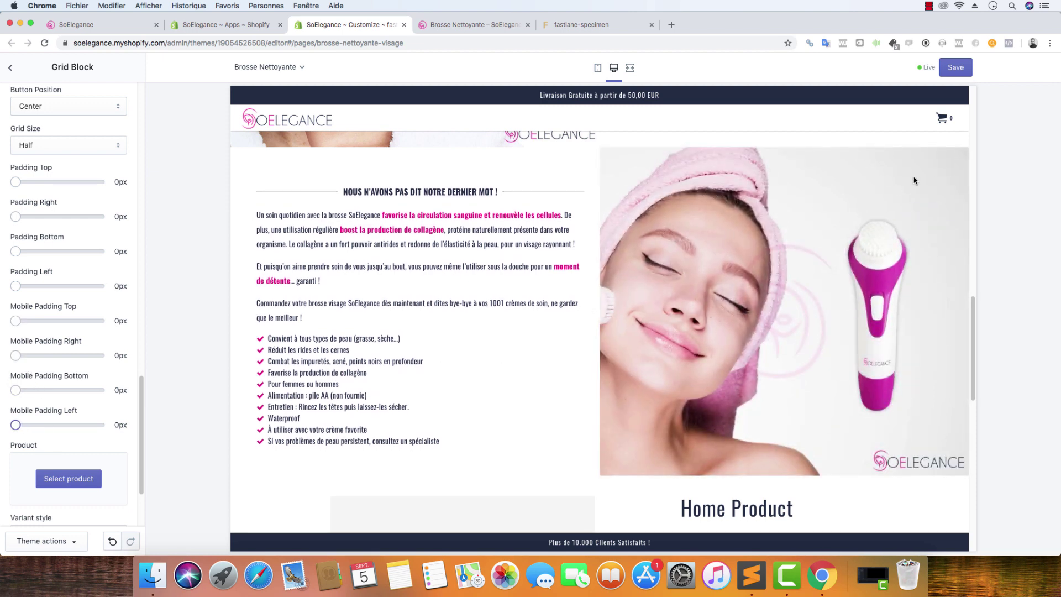
Step: Review the Brosse Nettoyante page from the hero image down to the footer in the full-width preview
{"action": "left_click", "coordinate": [631, 70]}
{"action": "scroll", "coordinate": [525, 285], "scroll_direction": "down", "scroll_amount": 5}
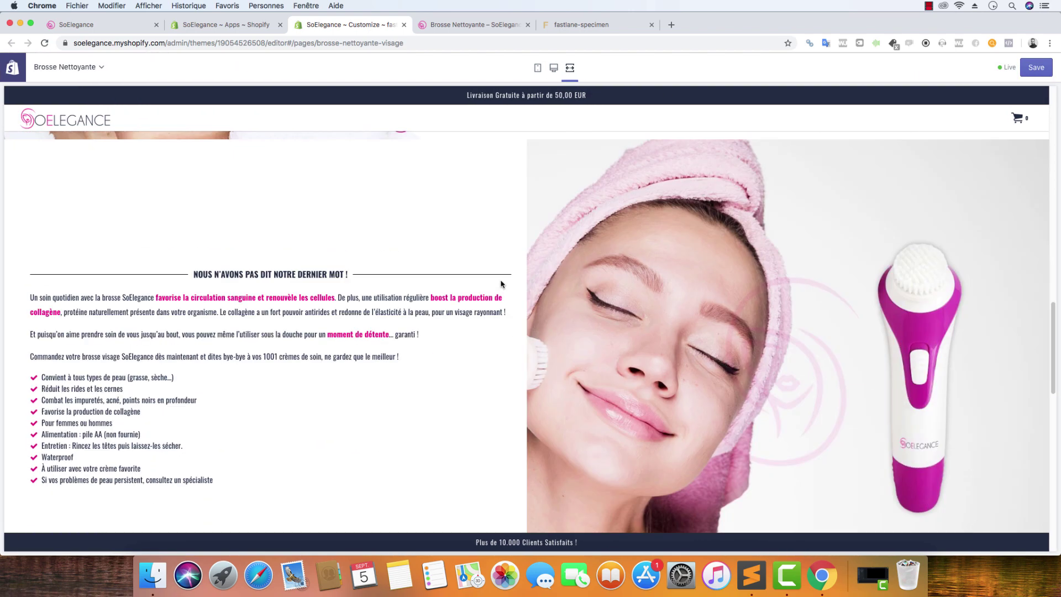
{"action": "scroll", "coordinate": [296, 301], "scroll_direction": "up", "scroll_amount": 7}
{"action": "scroll", "coordinate": [305, 304], "scroll_direction": "up", "scroll_amount": 10}
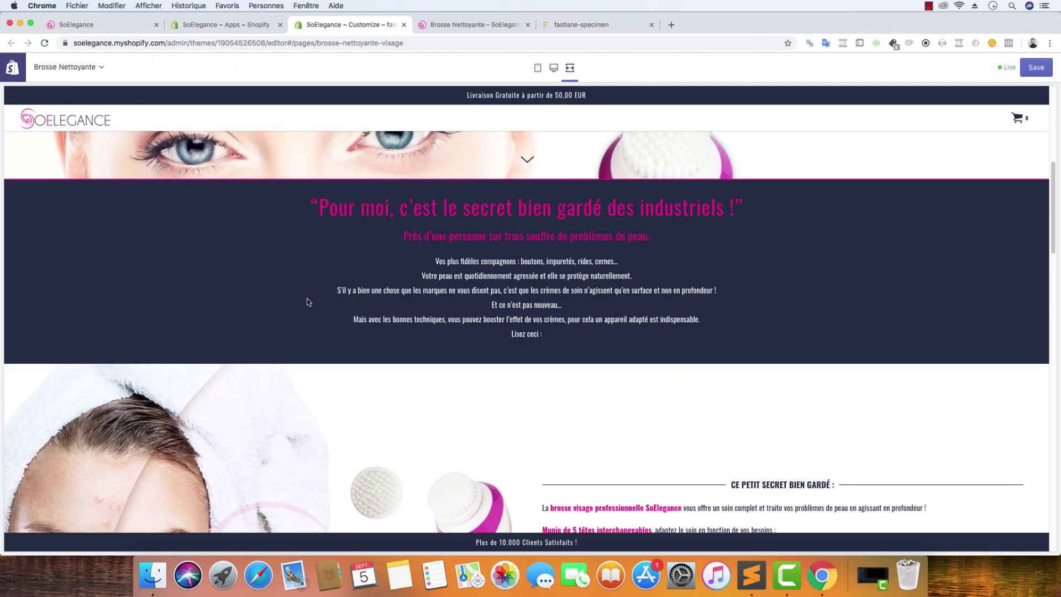
{"action": "scroll", "coordinate": [312, 298], "scroll_direction": "down", "scroll_amount": 15}
{"action": "scroll", "coordinate": [312, 301], "scroll_direction": "down", "scroll_amount": 3}
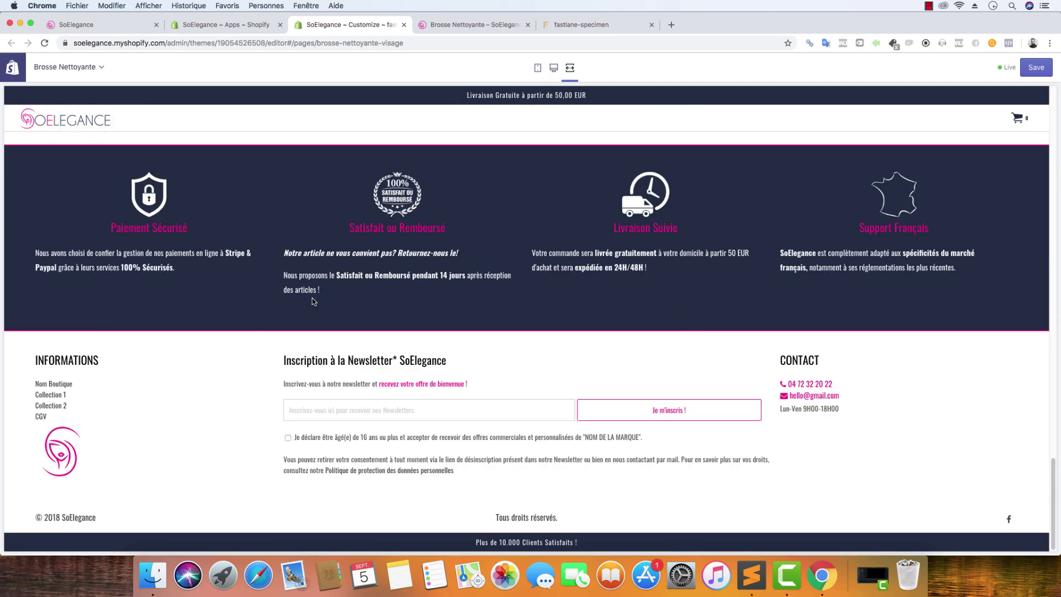
{"action": "scroll", "coordinate": [326, 307], "scroll_direction": "up", "scroll_amount": 10}
{"action": "scroll", "coordinate": [342, 311], "scroll_direction": "up", "scroll_amount": 5}
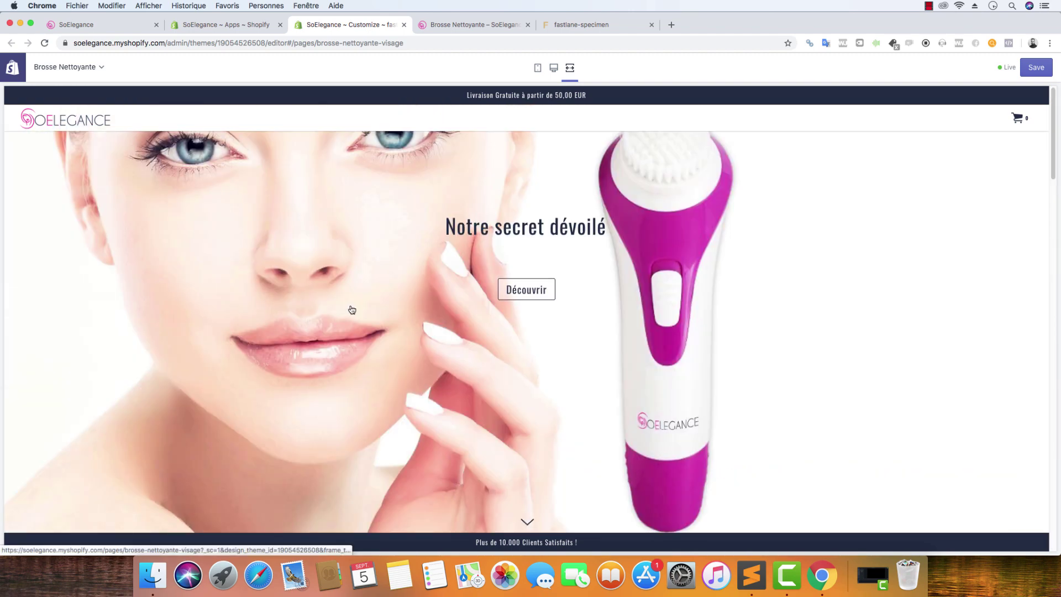
{"action": "scroll", "coordinate": [351, 308], "scroll_direction": "down", "scroll_amount": 12}
{"action": "scroll", "coordinate": [350, 308], "scroll_direction": "up", "scroll_amount": 5}
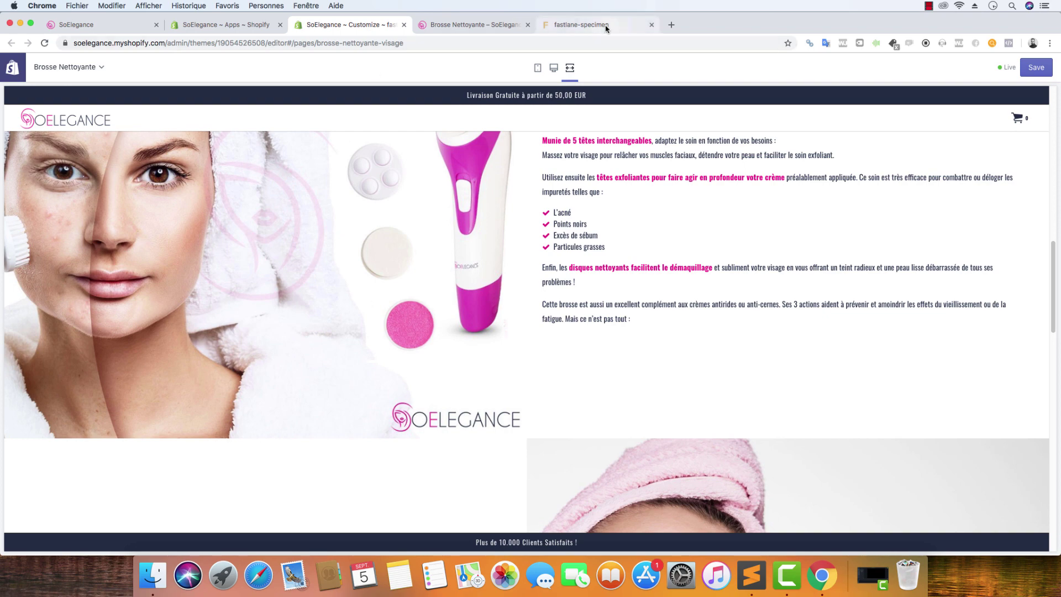
{"action": "left_click", "coordinate": [586, 24]}
{"action": "left_click", "coordinate": [319, 27]}
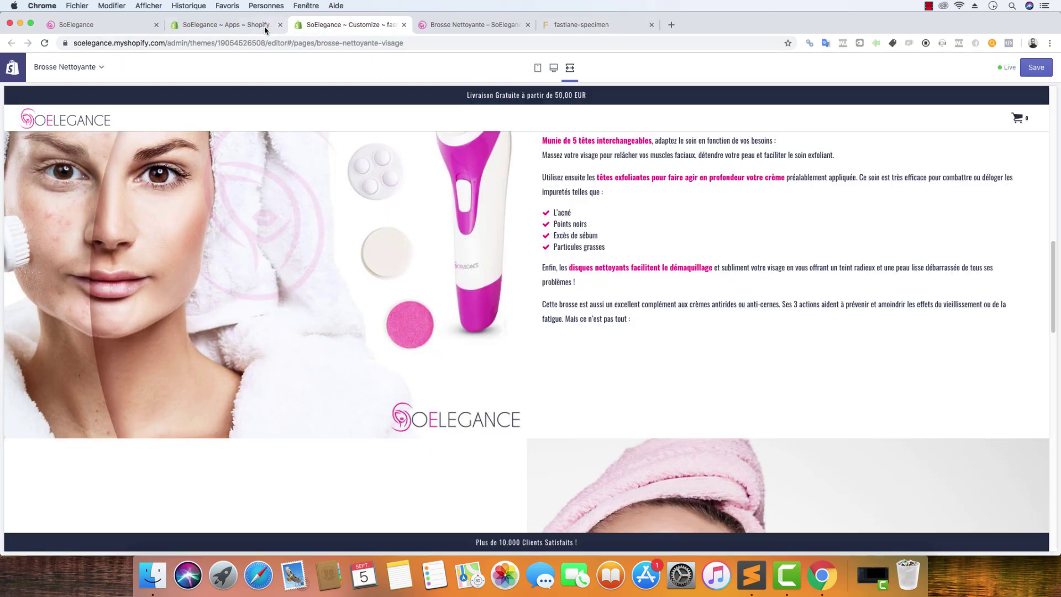
{"action": "left_click", "coordinate": [257, 27]}
{"action": "left_click", "coordinate": [309, 25]}
Step: Return to the desktop preview and examine the Image Loading Type options in the General theme settings
{"action": "left_click", "coordinate": [554, 68]}
{"action": "left_click", "coordinate": [11, 70]}
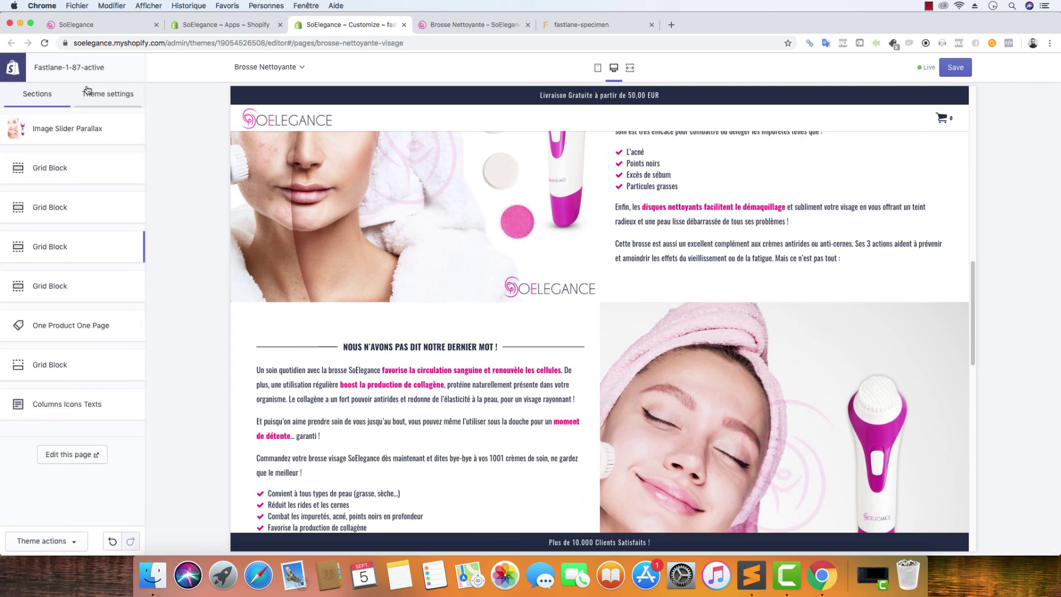
{"action": "left_click", "coordinate": [105, 94]}
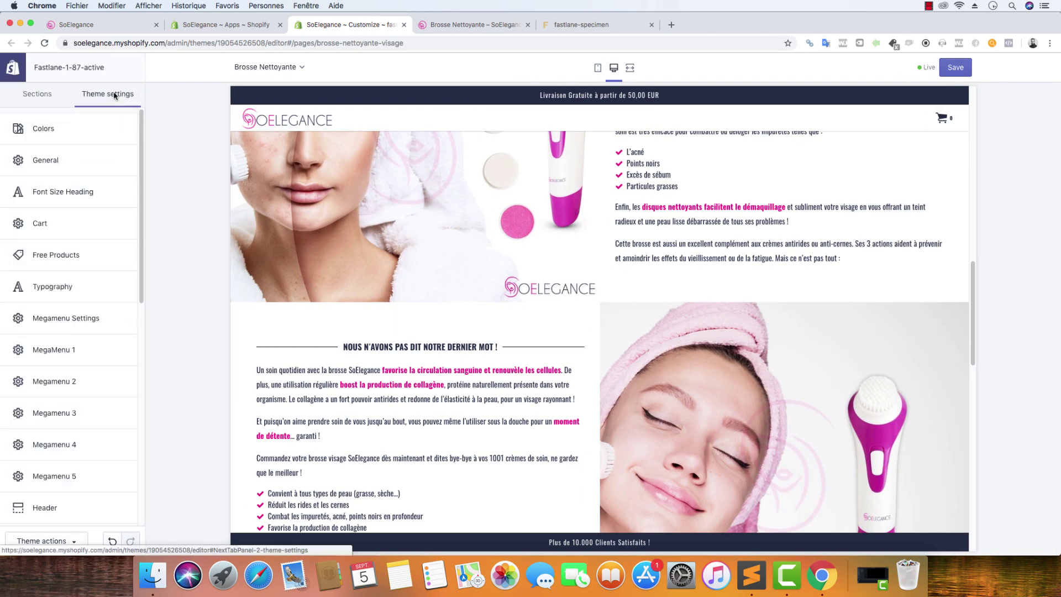
{"action": "left_click", "coordinate": [55, 160]}
{"action": "scroll", "coordinate": [86, 177], "scroll_direction": "down", "scroll_amount": 5}
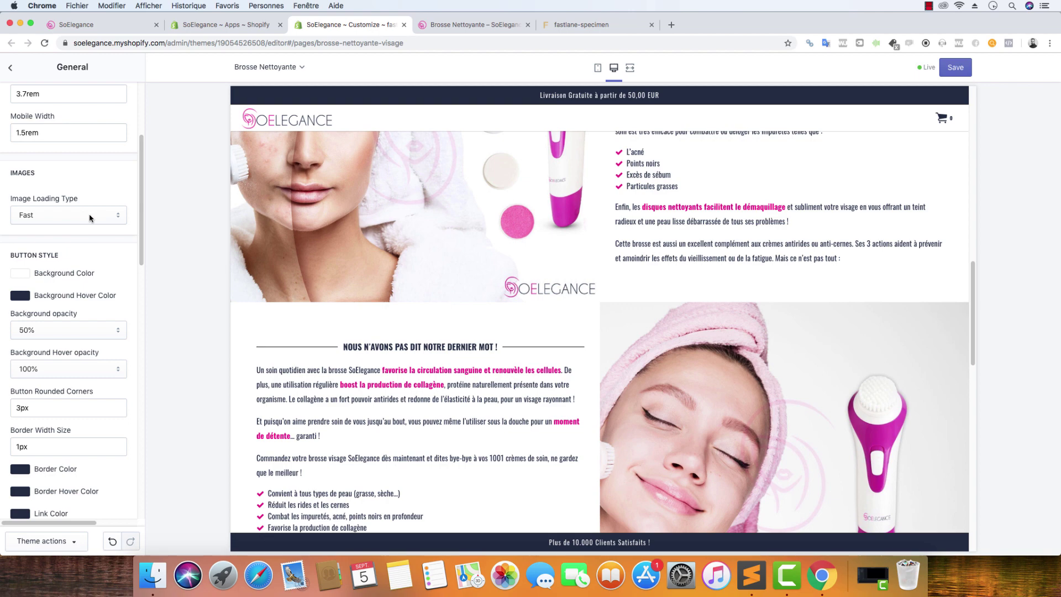
{"action": "left_click", "coordinate": [43, 217]}
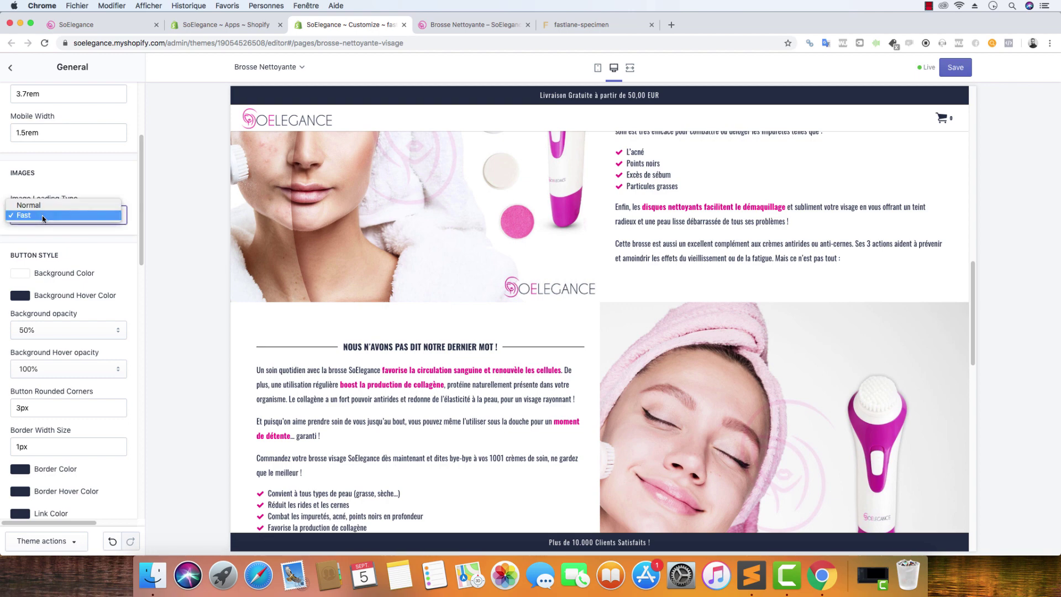
{"action": "left_click", "coordinate": [112, 184]}
{"action": "scroll", "coordinate": [376, 187], "scroll_direction": "down", "scroll_amount": 9}
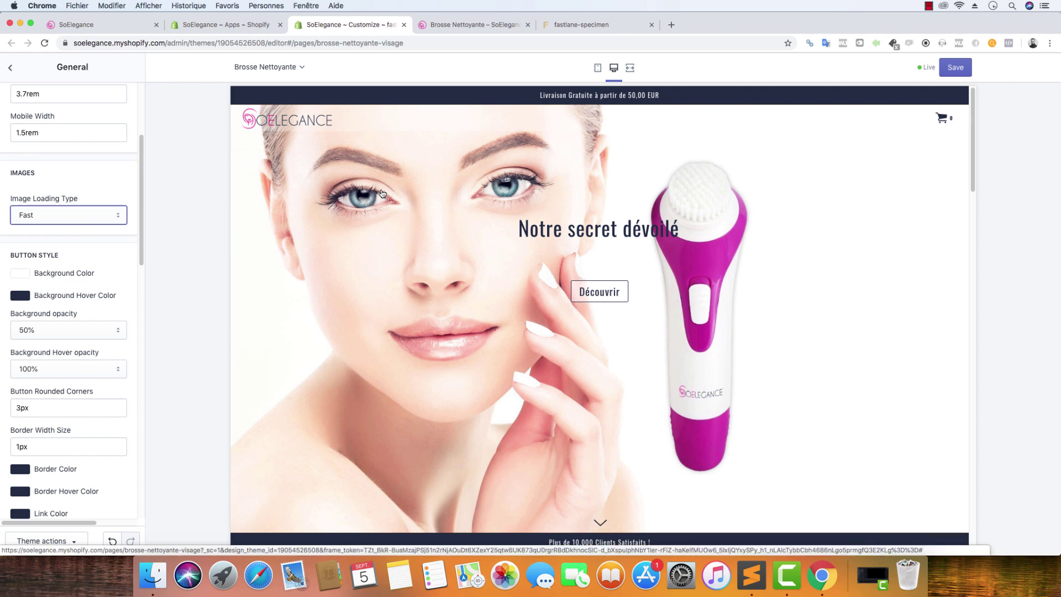
Step: Return to the page's section list and open the Grid Block directly before One Product One Page
{"action": "left_click", "coordinate": [10, 67]}
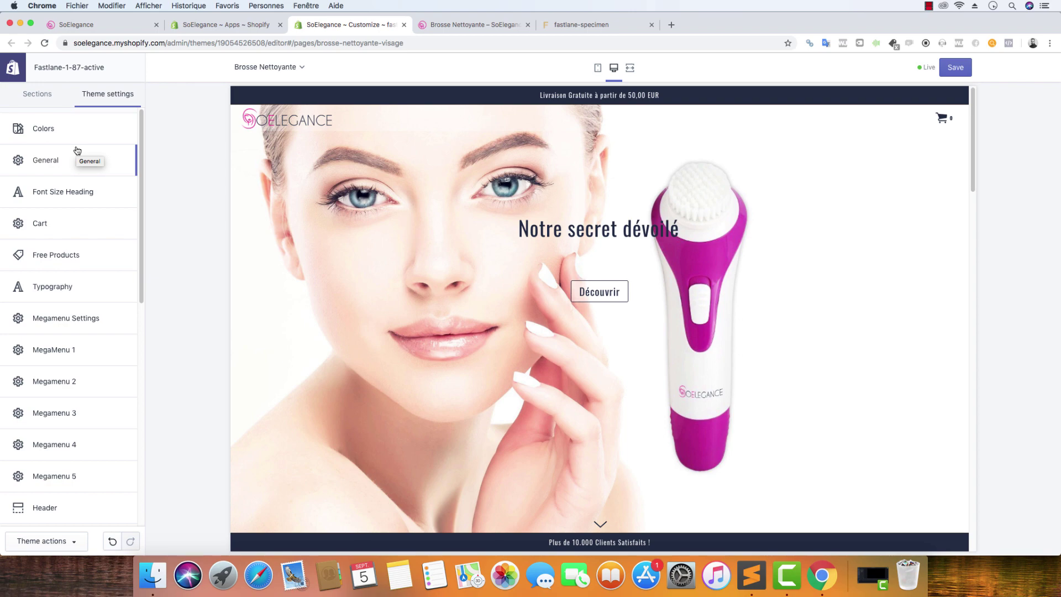
{"action": "left_click", "coordinate": [37, 94]}
{"action": "scroll", "coordinate": [379, 211], "scroll_direction": "down", "scroll_amount": 10}
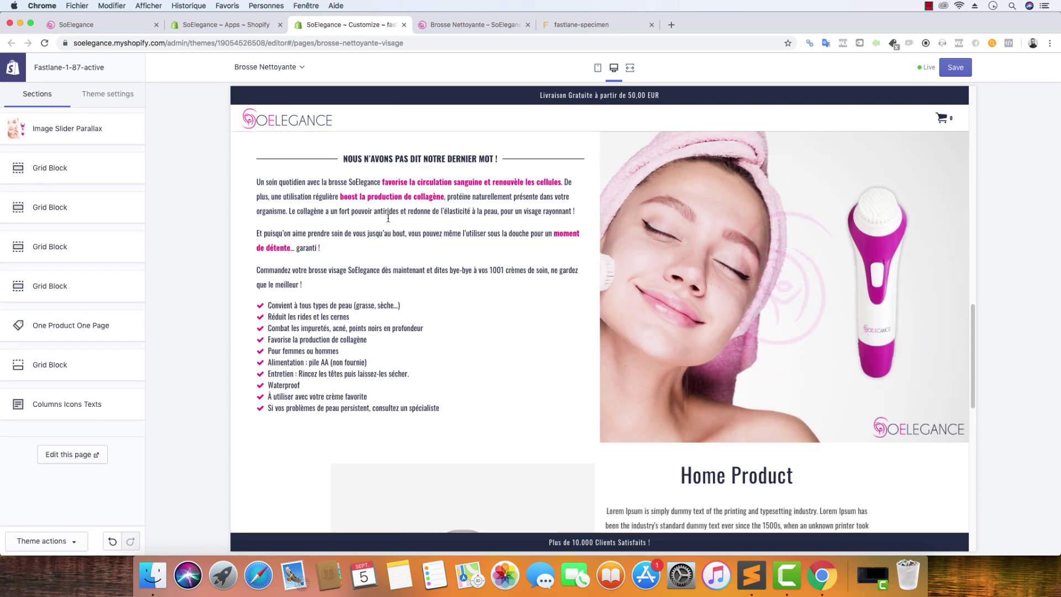
{"action": "scroll", "coordinate": [389, 219], "scroll_direction": "down", "scroll_amount": 5}
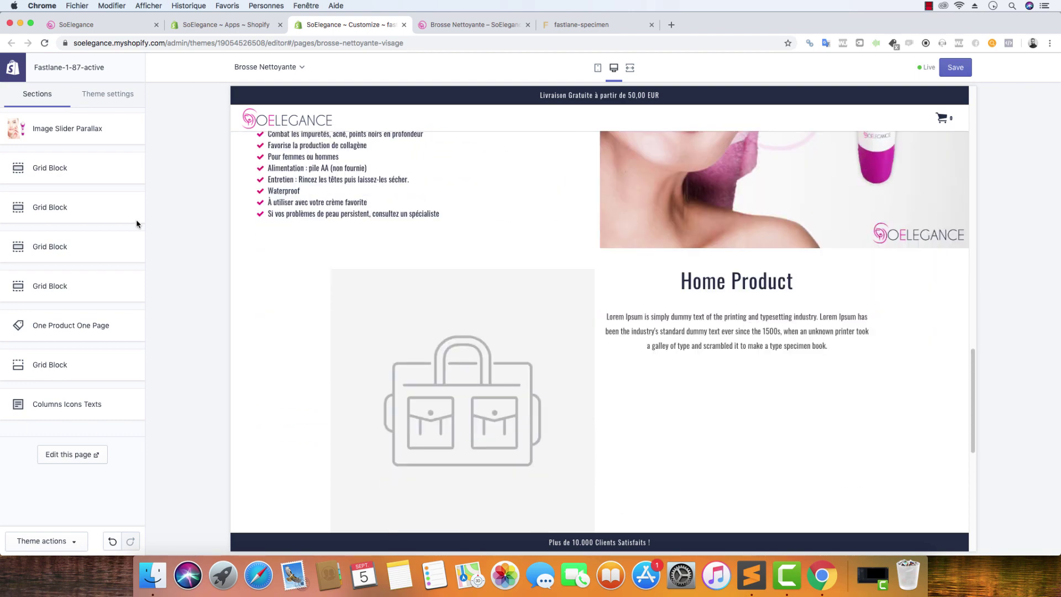
{"action": "left_click", "coordinate": [69, 282]}
{"action": "scroll", "coordinate": [625, 232], "scroll_direction": "up", "scroll_amount": 10}
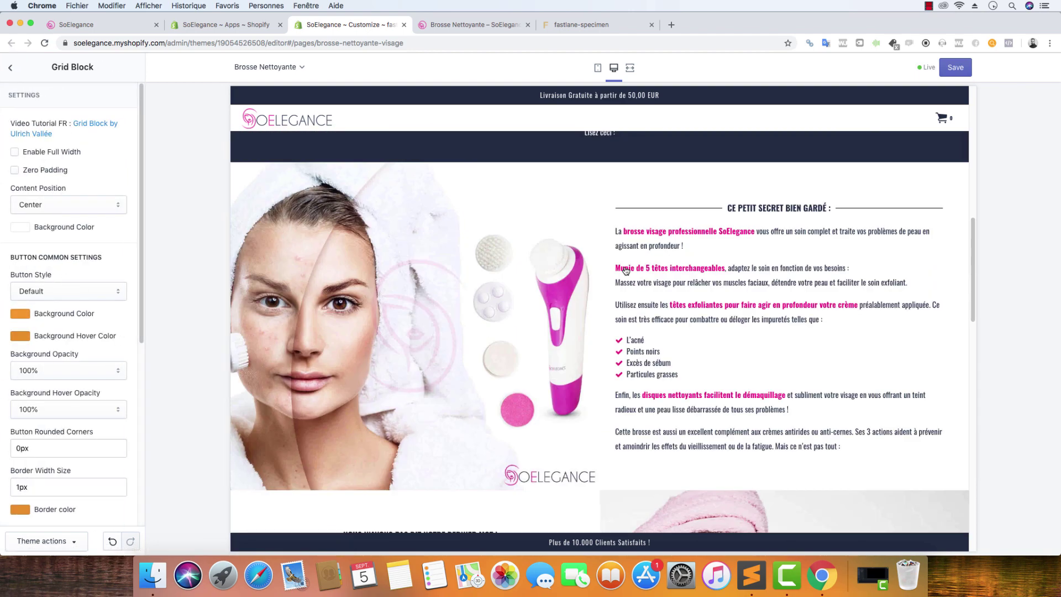
{"action": "scroll", "coordinate": [624, 268], "scroll_direction": "up", "scroll_amount": 10}
{"action": "scroll", "coordinate": [550, 199], "scroll_direction": "down", "scroll_amount": 10}
{"action": "scroll", "coordinate": [560, 230], "scroll_direction": "up", "scroll_amount": 1}
{"action": "scroll", "coordinate": [490, 252], "scroll_direction": "down", "scroll_amount": 10}
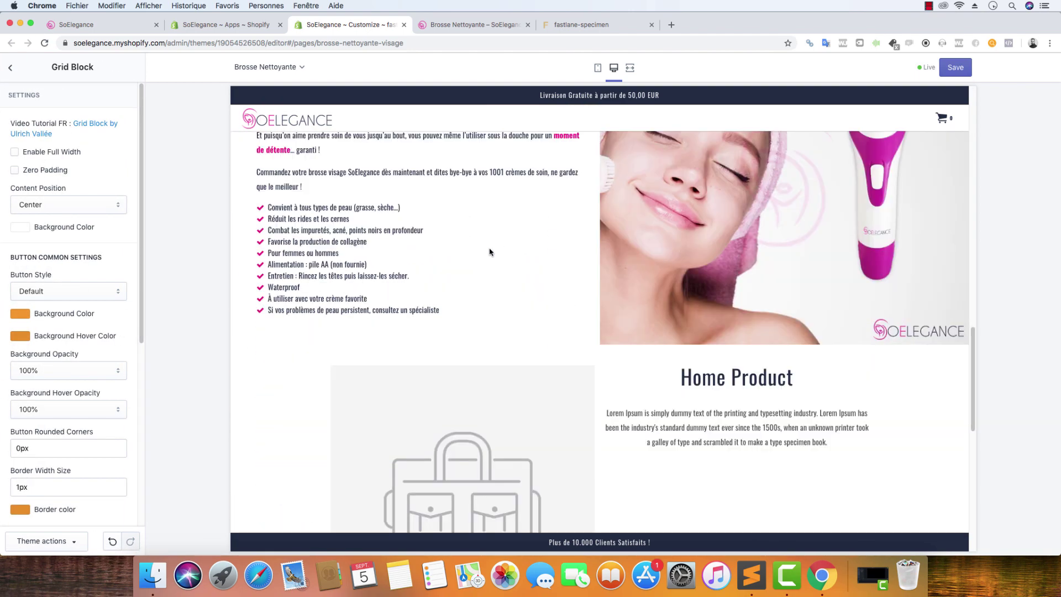
{"action": "scroll", "coordinate": [490, 252], "scroll_direction": "down", "scroll_amount": 10}
Step: Switch to Sublime Text and copy the Astuce HTML block from Text.html to the clipboard
{"action": "left_click", "coordinate": [752, 575]}
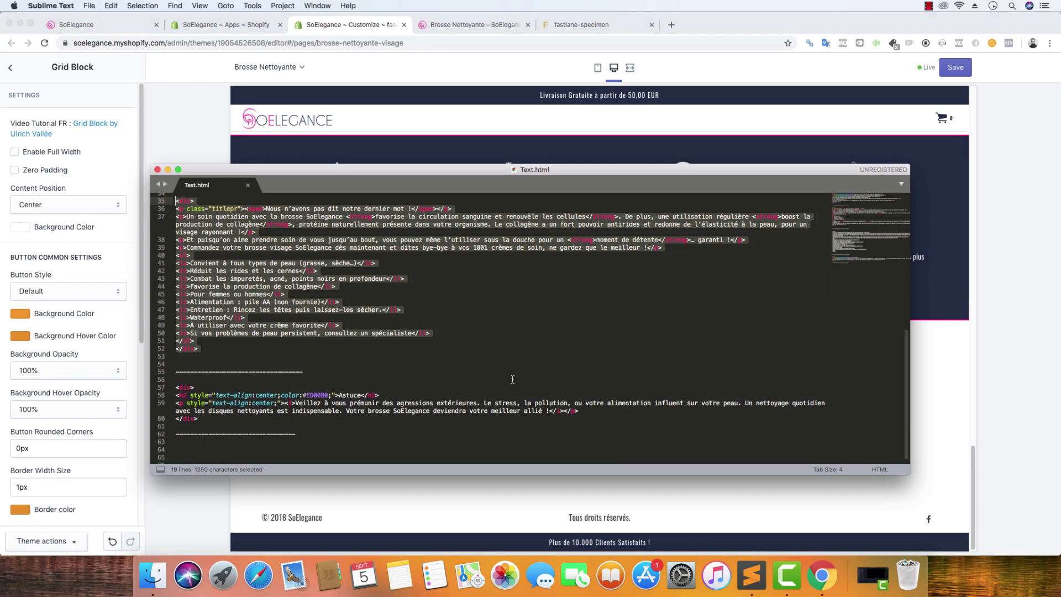
{"action": "scroll", "coordinate": [513, 379], "scroll_direction": "down", "scroll_amount": 1}
{"action": "left_click_drag", "start_coordinate": [269, 421], "coordinate": [176, 382]}
{"action": "right_click", "coordinate": [183, 392]}
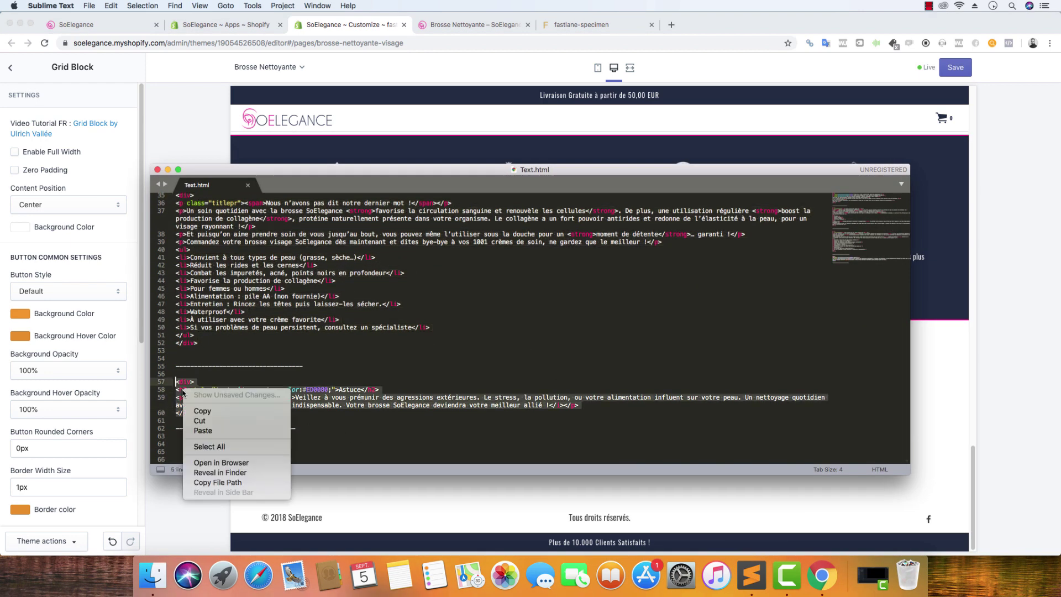
{"action": "left_click", "coordinate": [200, 420]}
Step: Back in the theme editor, set the Grid Block section's background color to the recently used dark navy #212C43
{"action": "left_click", "coordinate": [105, 148]}
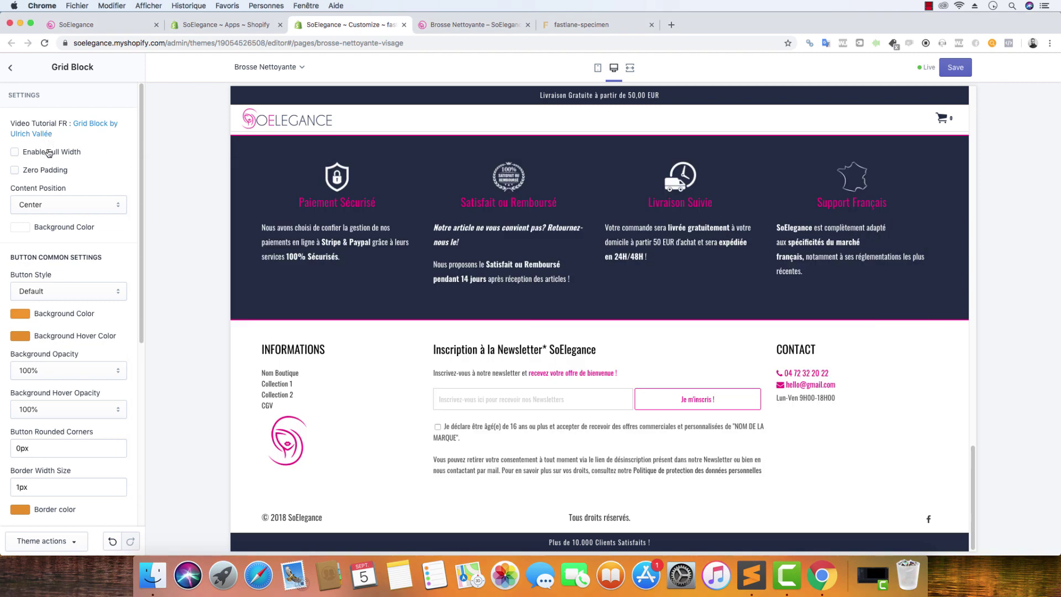
{"action": "left_click", "coordinate": [48, 153]}
{"action": "left_click", "coordinate": [27, 154]}
{"action": "left_click", "coordinate": [31, 232]}
{"action": "left_click", "coordinate": [53, 376]}
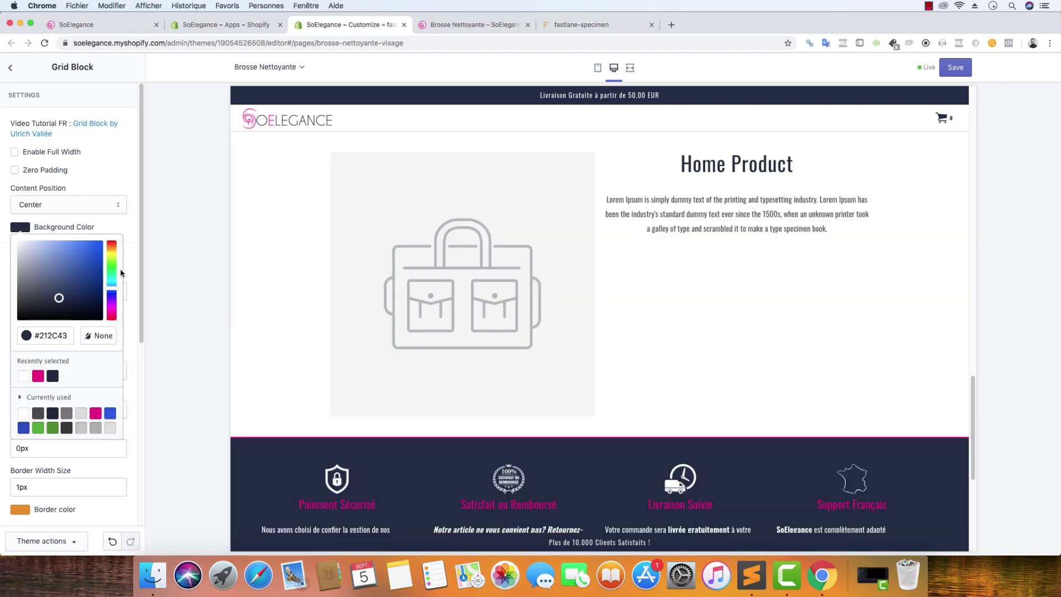
{"action": "left_click", "coordinate": [140, 190]}
Step: Add a content block to the Grid Block section and paste the copied Astuce HTML into it
{"action": "scroll", "coordinate": [117, 269], "scroll_direction": "down", "scroll_amount": 5}
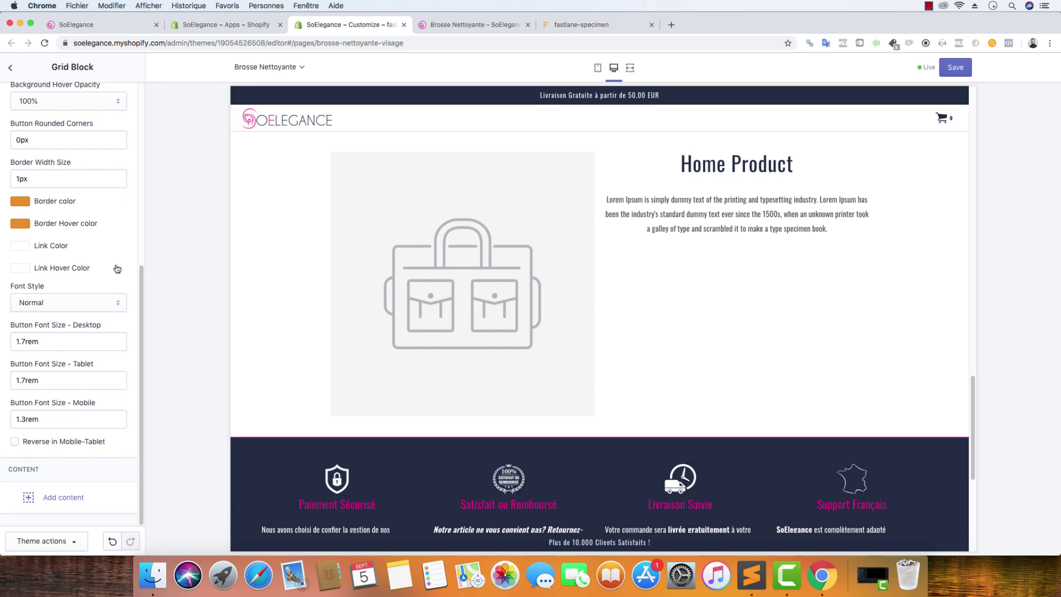
{"action": "left_click", "coordinate": [56, 497]}
{"action": "left_click", "coordinate": [21, 379]}
{"action": "scroll", "coordinate": [81, 350], "scroll_direction": "down", "scroll_amount": 10}
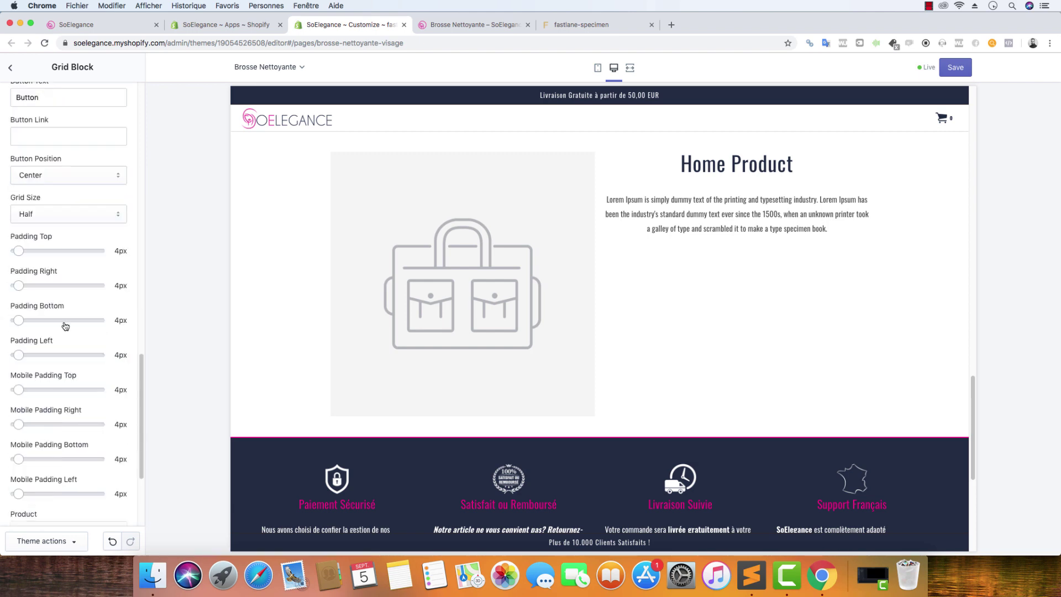
{"action": "scroll", "coordinate": [61, 166], "scroll_direction": "up", "scroll_amount": 3}
{"action": "left_click", "coordinate": [61, 162]}
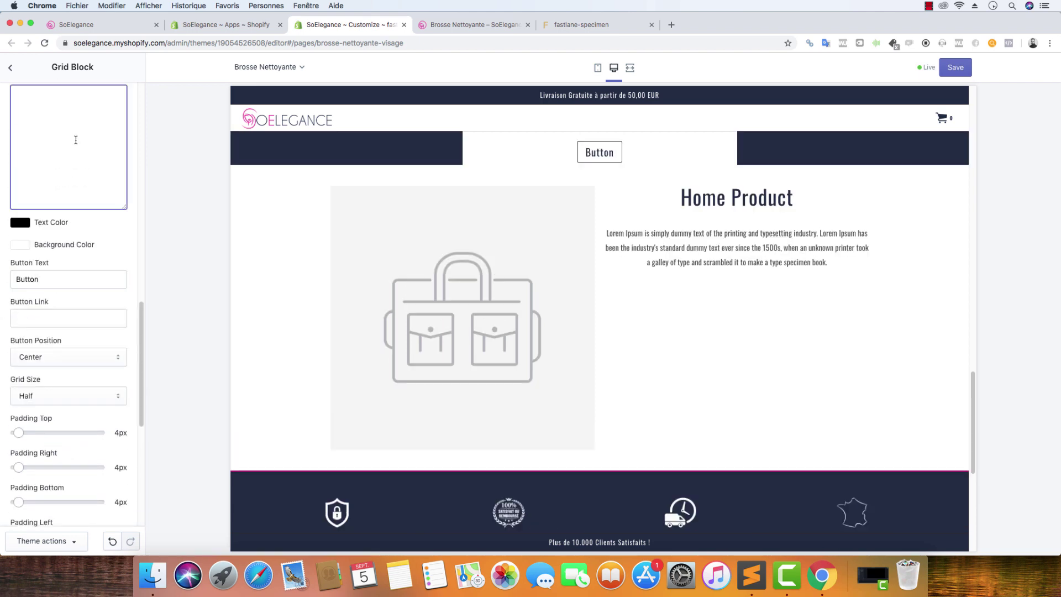
{"action": "key", "text": "super+v"}
Step: Set the Astuce block's text color to white and its background color to None
{"action": "left_click", "coordinate": [19, 221]}
{"action": "left_click_drag", "start_coordinate": [41, 239], "coordinate": [2, 224]}
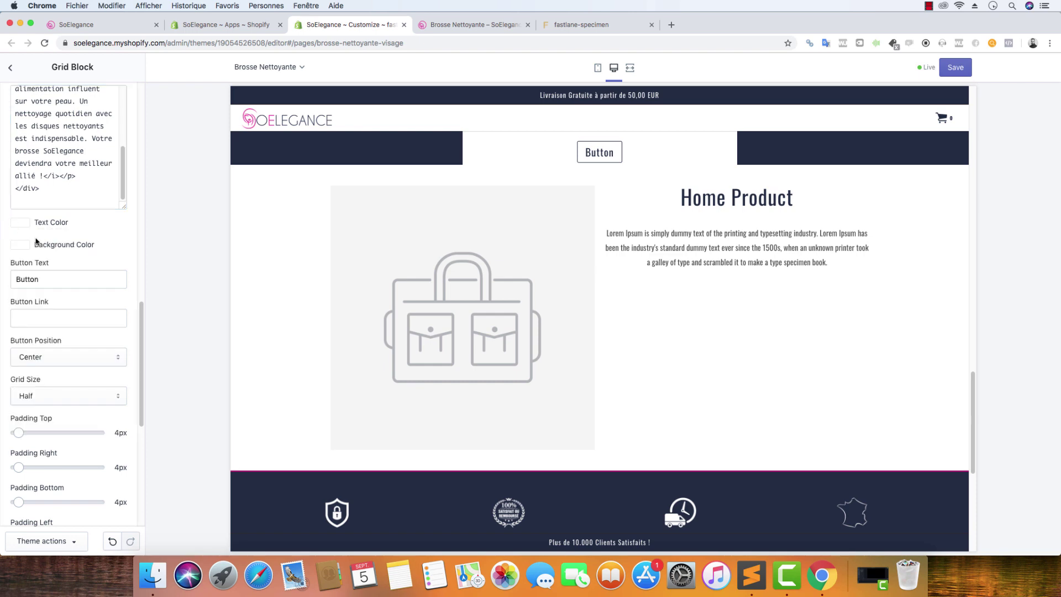
{"action": "left_click", "coordinate": [21, 244]}
{"action": "left_click", "coordinate": [93, 353]}
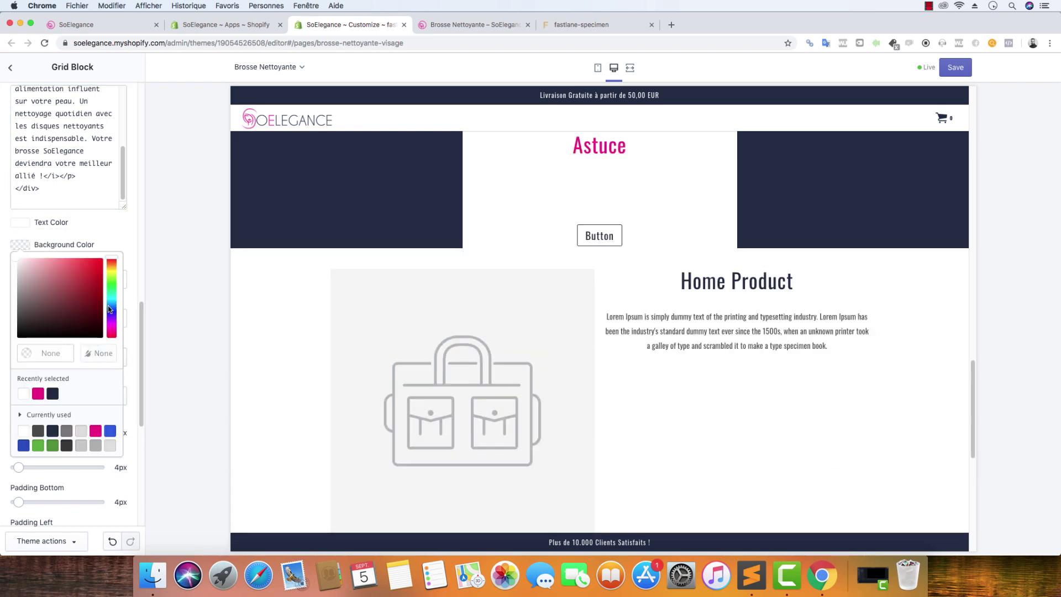
{"action": "left_click", "coordinate": [131, 229]}
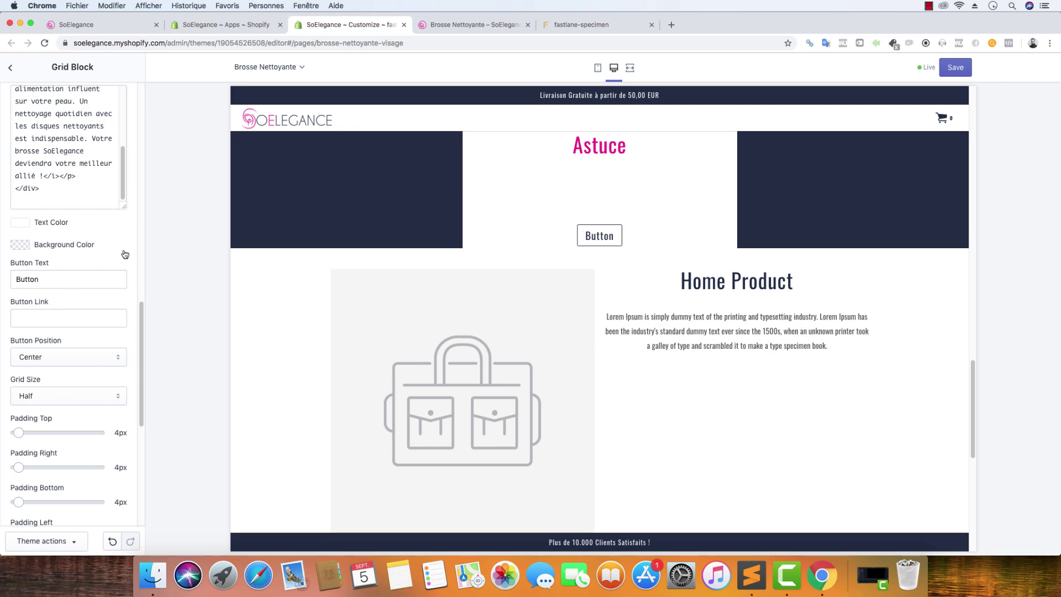
Step: Clear the Astuce block's button text to remove the button below the paragraph
{"action": "left_click", "coordinate": [67, 281]}
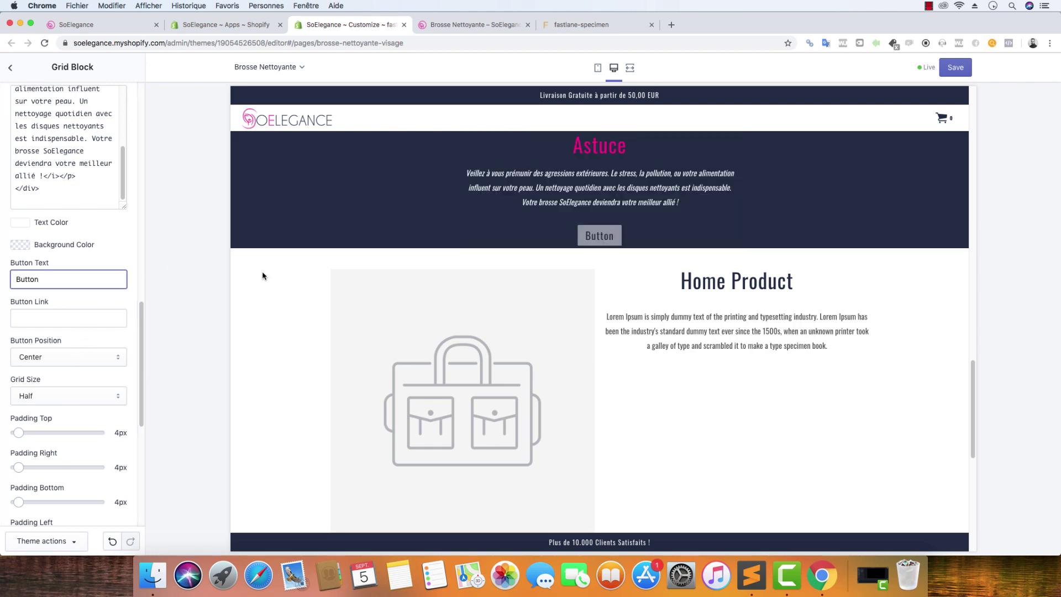
{"action": "key", "text": "super+a"}
{"action": "key", "text": "BackSpace"}
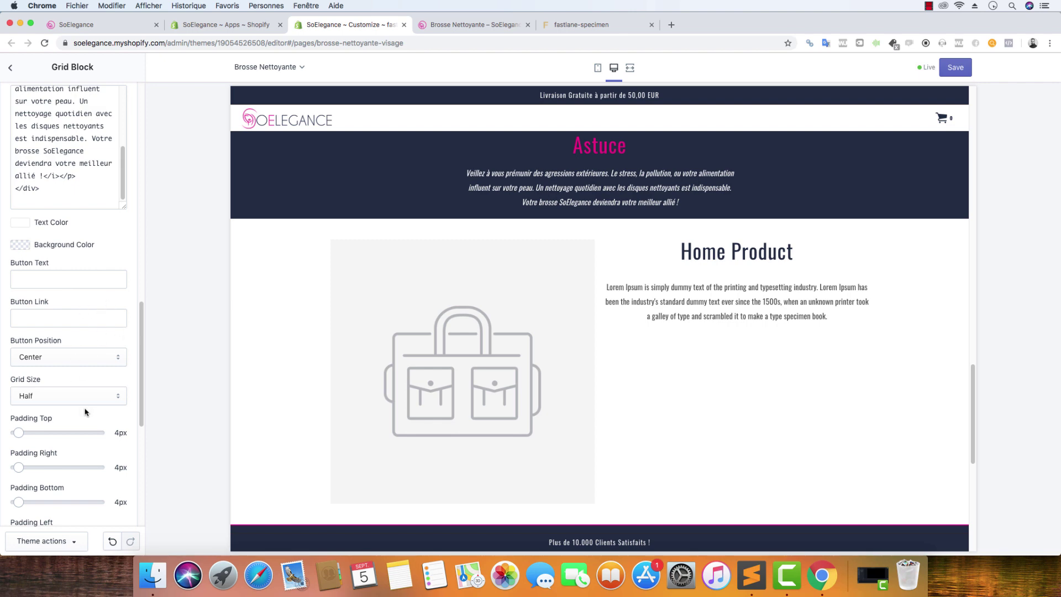
Step: Set the Astuce block's desktop top and bottom paddings to 30 px
{"action": "left_click_drag", "start_coordinate": [19, 433], "coordinate": [27, 432]}
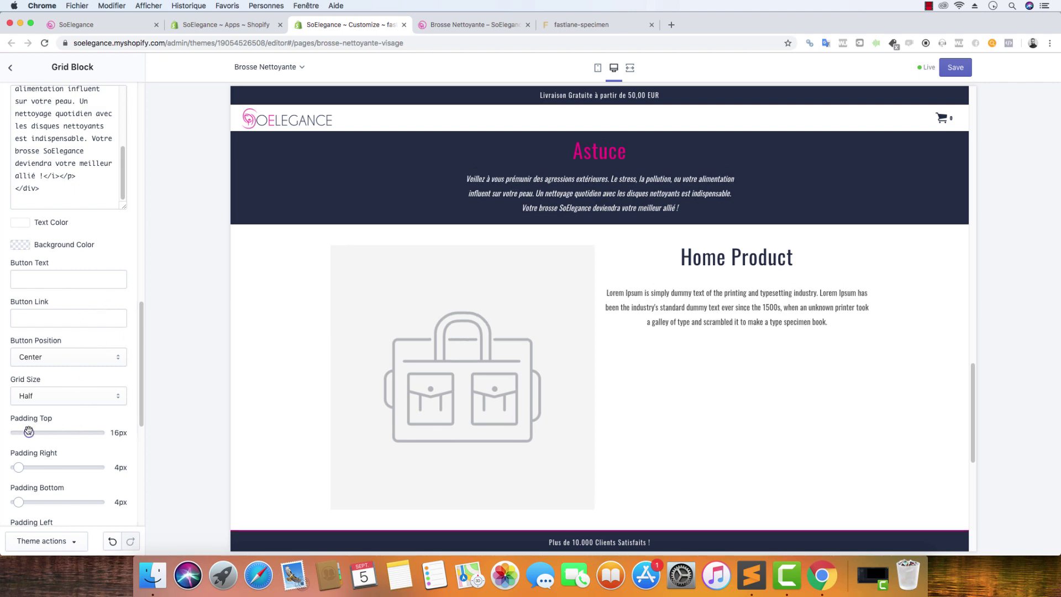
{"action": "left_click_drag", "start_coordinate": [29, 431], "coordinate": [43, 432]}
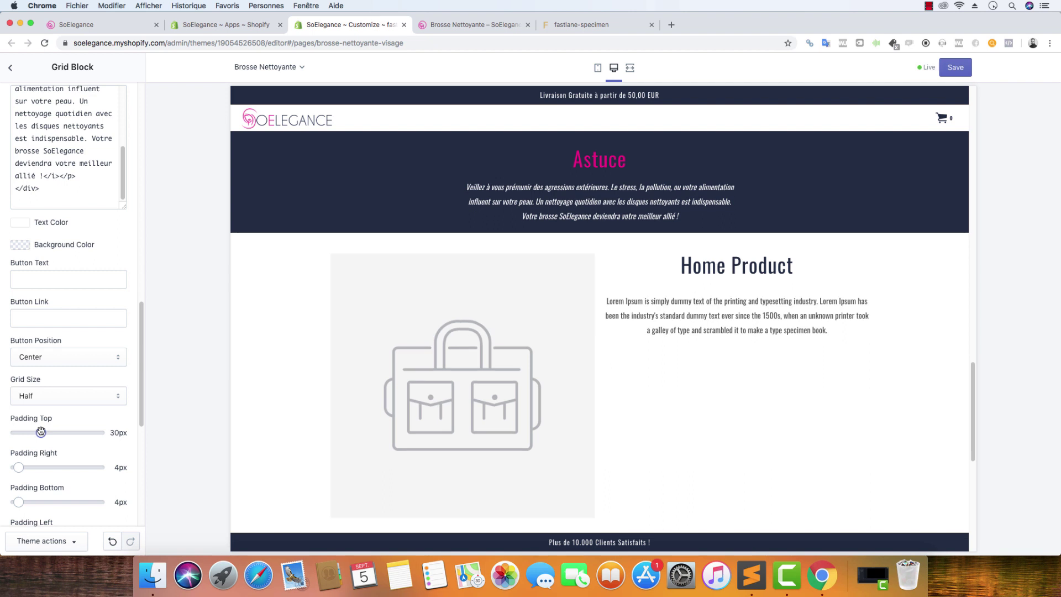
{"action": "left_click_drag", "start_coordinate": [40, 432], "coordinate": [40, 432]}
{"action": "scroll", "coordinate": [33, 431], "scroll_direction": "down", "scroll_amount": 5}
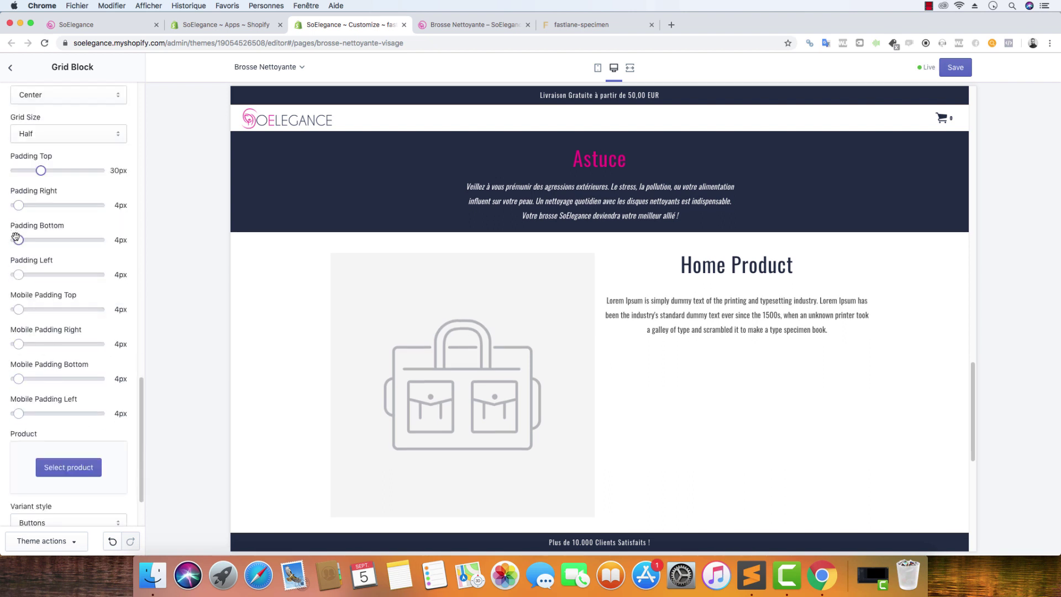
{"action": "left_click_drag", "start_coordinate": [18, 239], "coordinate": [42, 250]}
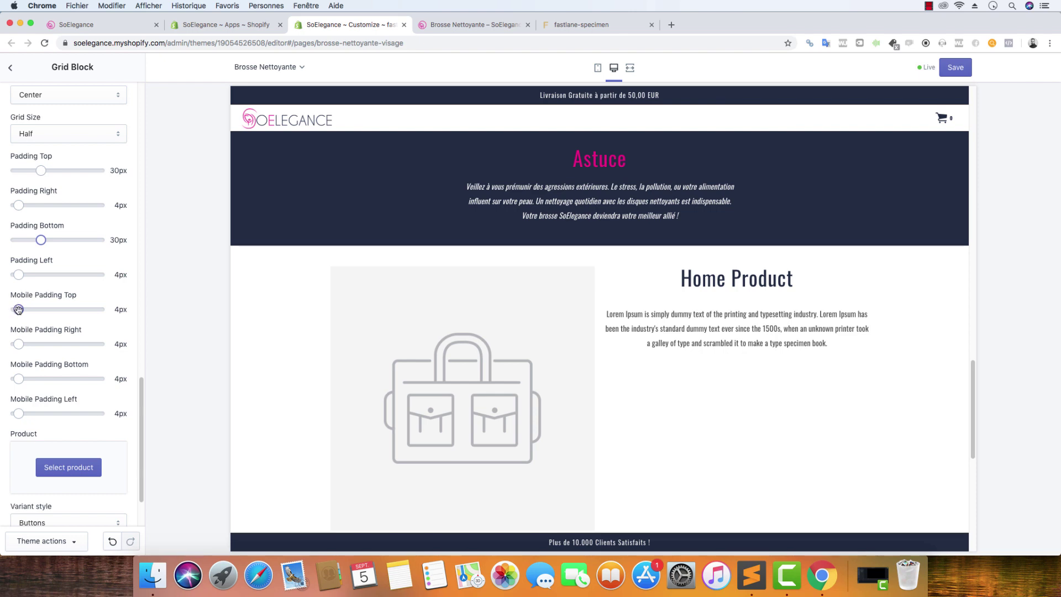
Step: Set the block's mobile paddings to 15 px top and bottom and 10 px right and left, and save the page
{"action": "left_click_drag", "start_coordinate": [18, 310], "coordinate": [27, 310]}
{"action": "left_click_drag", "start_coordinate": [28, 310], "coordinate": [28, 310]}
{"action": "left_click_drag", "start_coordinate": [18, 379], "coordinate": [24, 344]}
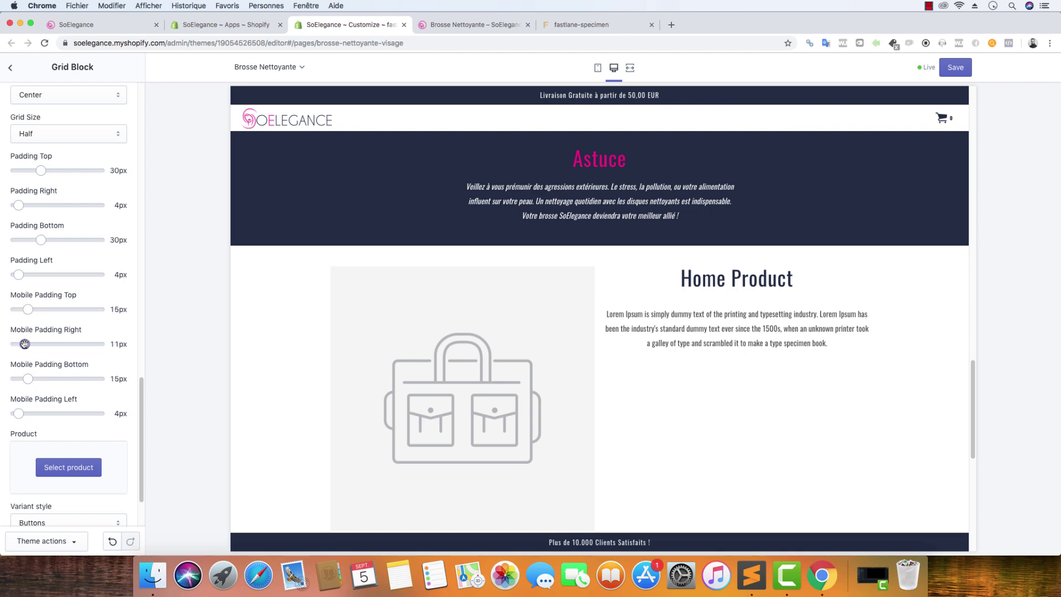
{"action": "left_click_drag", "start_coordinate": [18, 413], "coordinate": [24, 414]}
{"action": "left_click", "coordinate": [954, 68]}
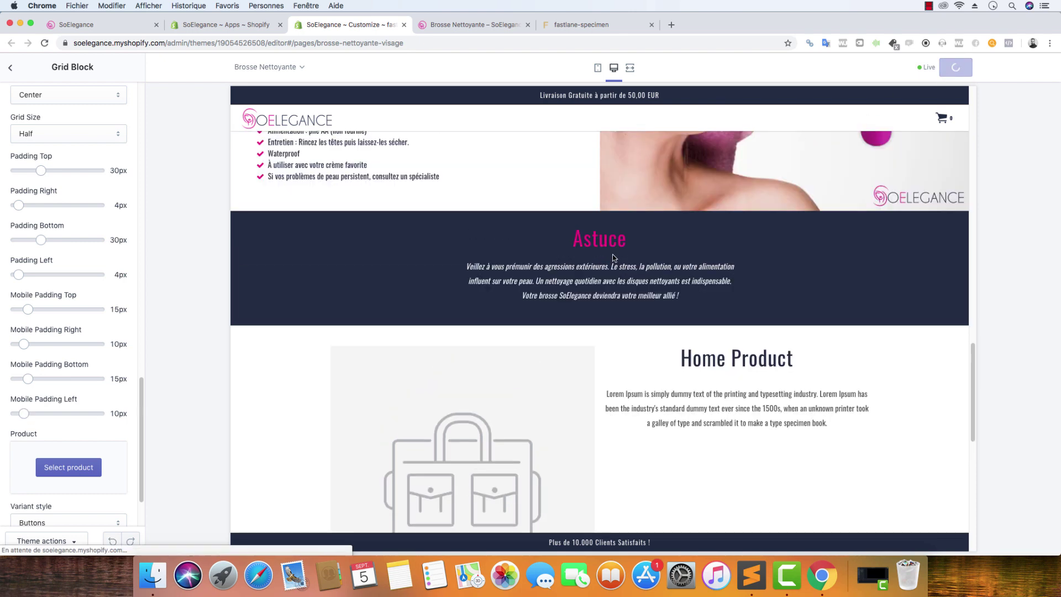
Step: Inspect the HTML element of the Astuce heading in the page preview
{"action": "double_click", "coordinate": [597, 241]}
{"action": "right_click", "coordinate": [591, 242]}
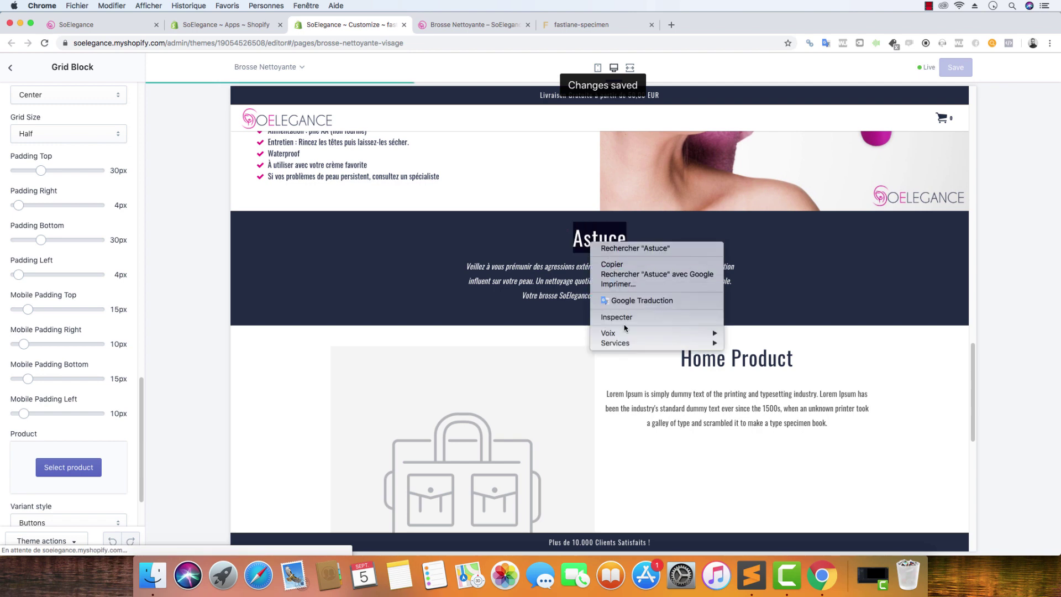
{"action": "left_click", "coordinate": [593, 319]}
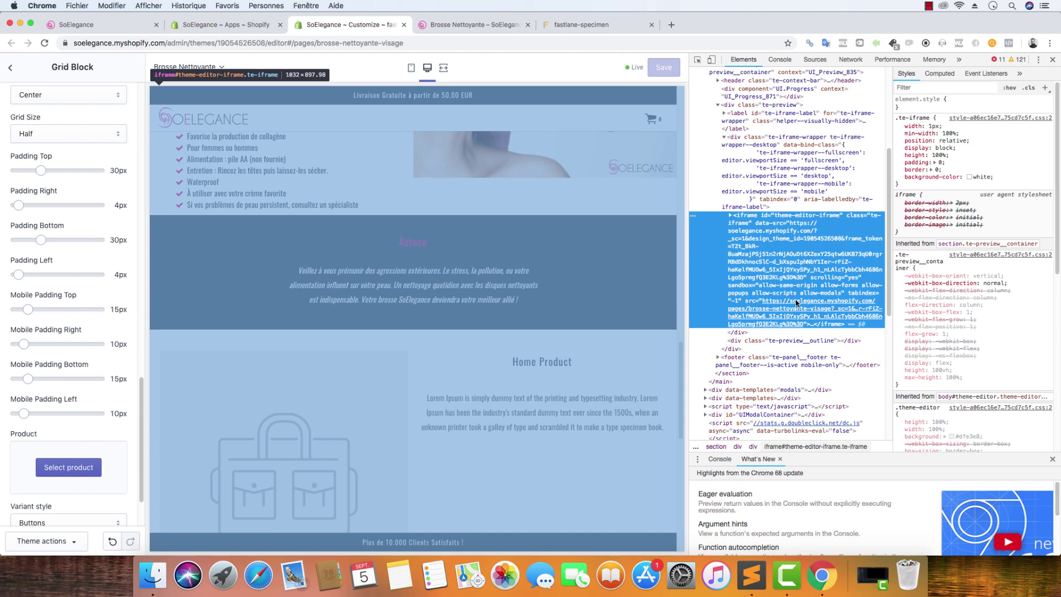
{"action": "scroll", "coordinate": [799, 277], "scroll_direction": "down", "scroll_amount": 5}
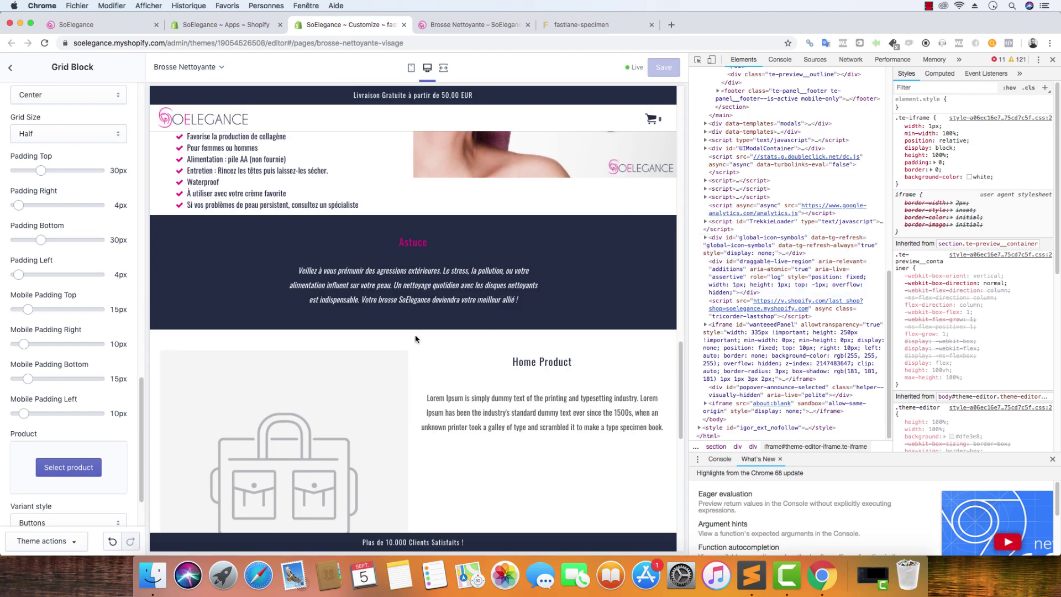
{"action": "left_click_drag", "start_coordinate": [419, 244], "coordinate": [409, 243]}
{"action": "right_click", "coordinate": [409, 243]}
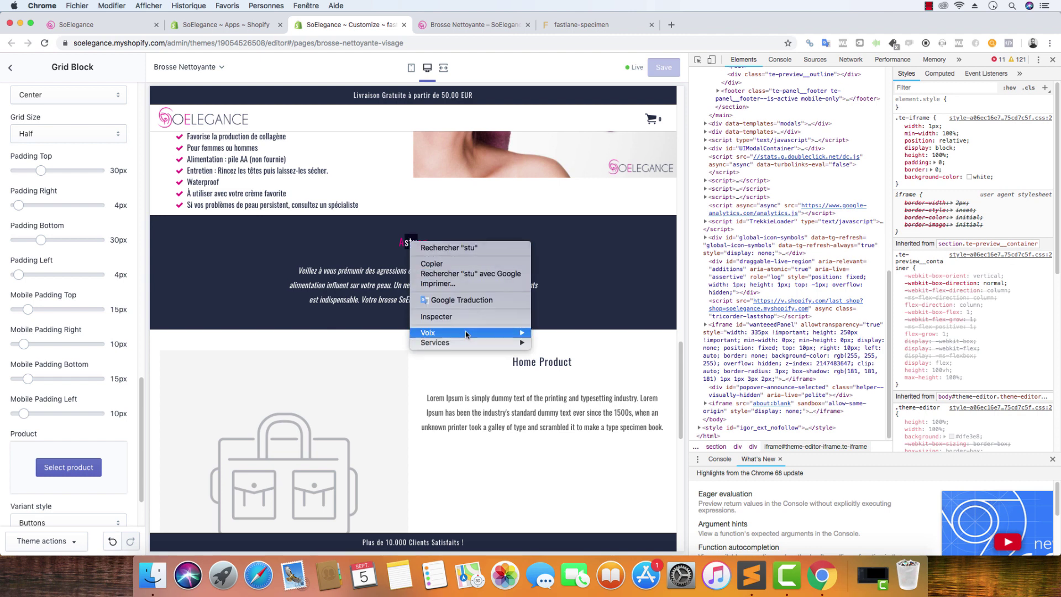
{"action": "left_click", "coordinate": [463, 322]}
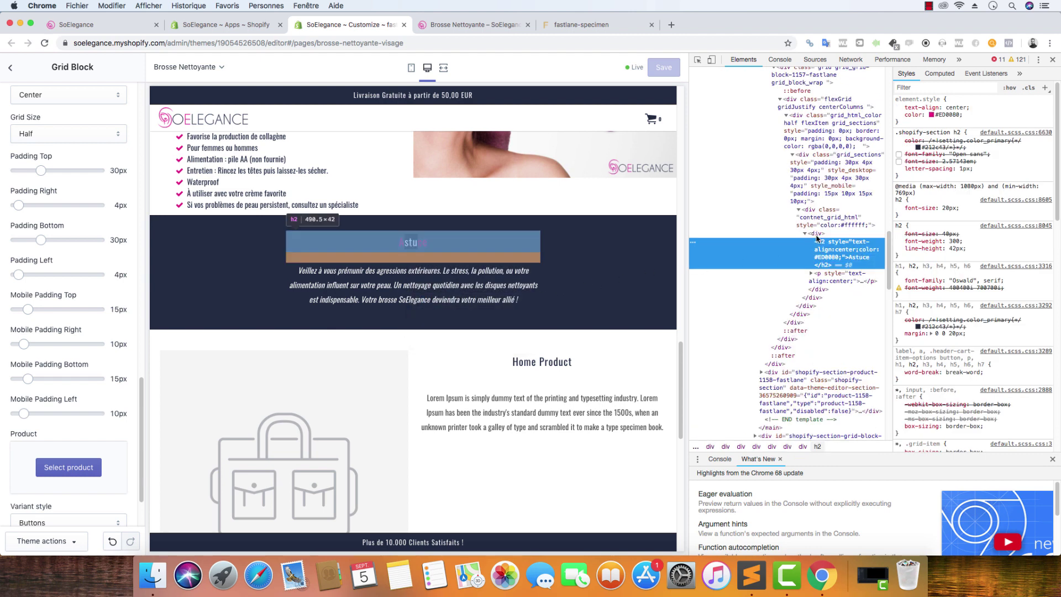
Step: Copy the id shopify-section-grid-block-1157-fastlane of the Astuce section's container from the inspector, and close the inspector
{"action": "scroll", "coordinate": [807, 243], "scroll_direction": "up", "scroll_amount": 5}
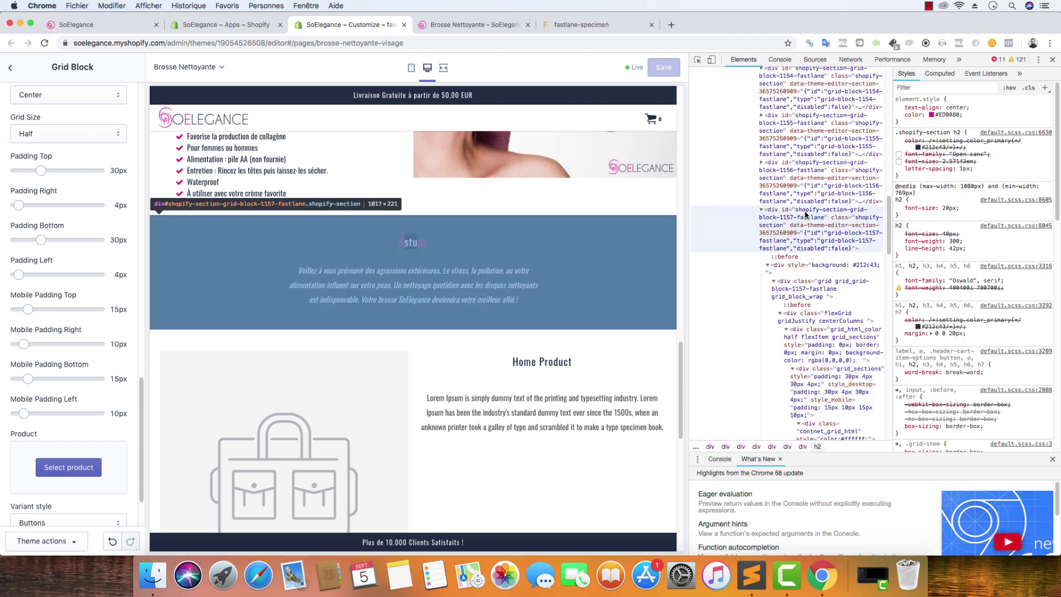
{"action": "double_click", "coordinate": [806, 214]}
{"action": "key", "text": "super+c"}
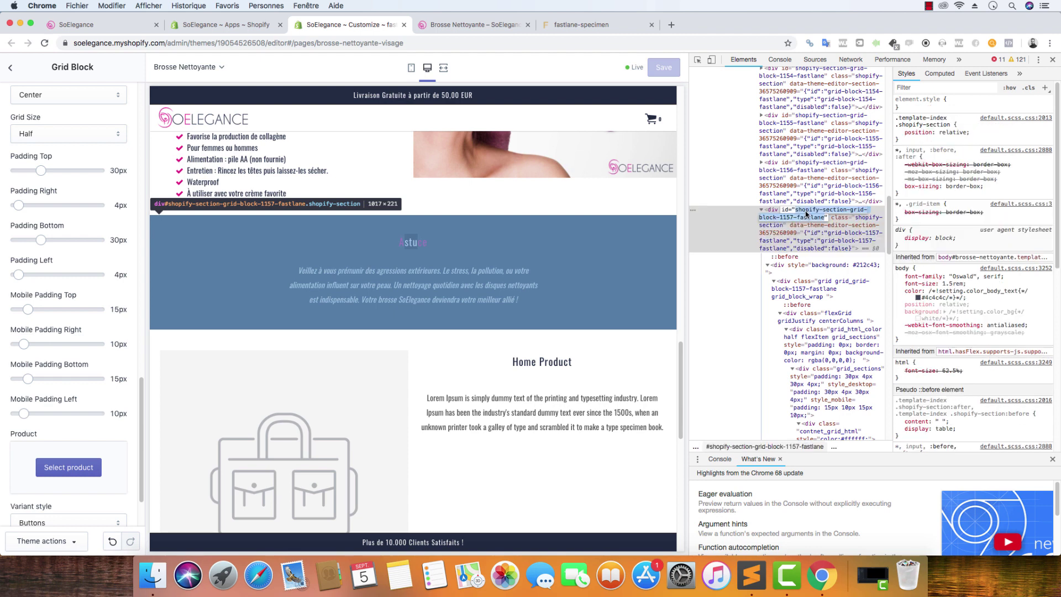
{"action": "left_click", "coordinate": [1053, 60]}
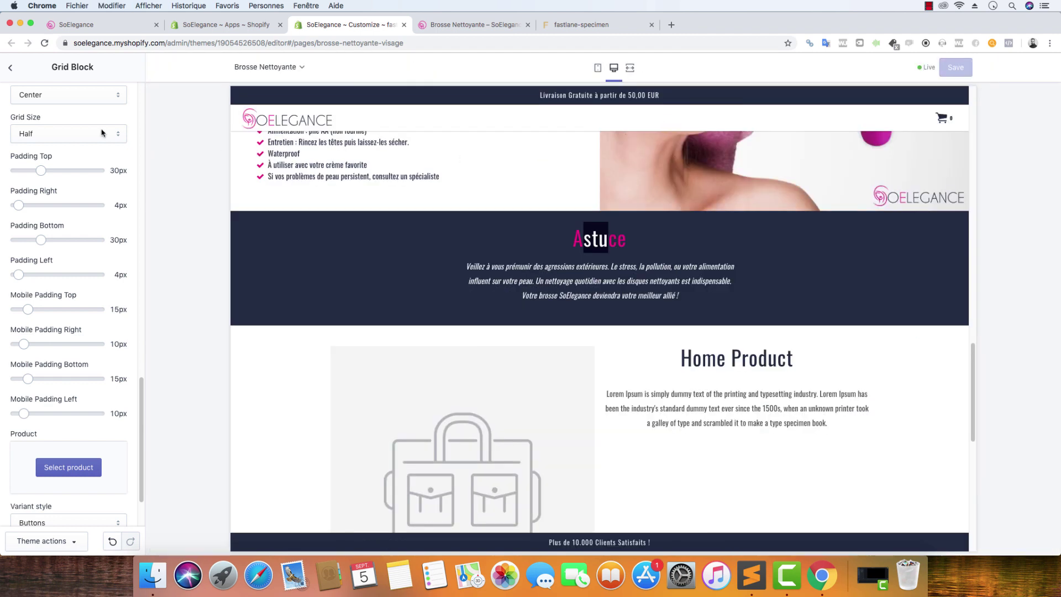
Step: Open the theme's General settings at the Custom CSS field and enlarge the field
{"action": "left_click", "coordinate": [15, 73]}
{"action": "left_click", "coordinate": [105, 95]}
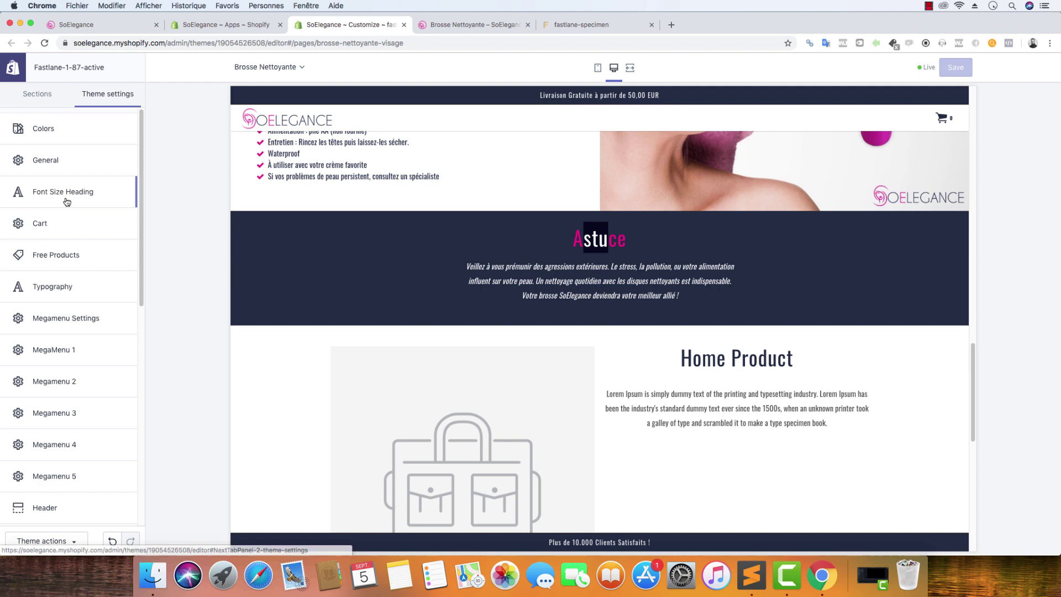
{"action": "left_click", "coordinate": [55, 158]}
{"action": "scroll", "coordinate": [60, 239], "scroll_direction": "down", "scroll_amount": 15}
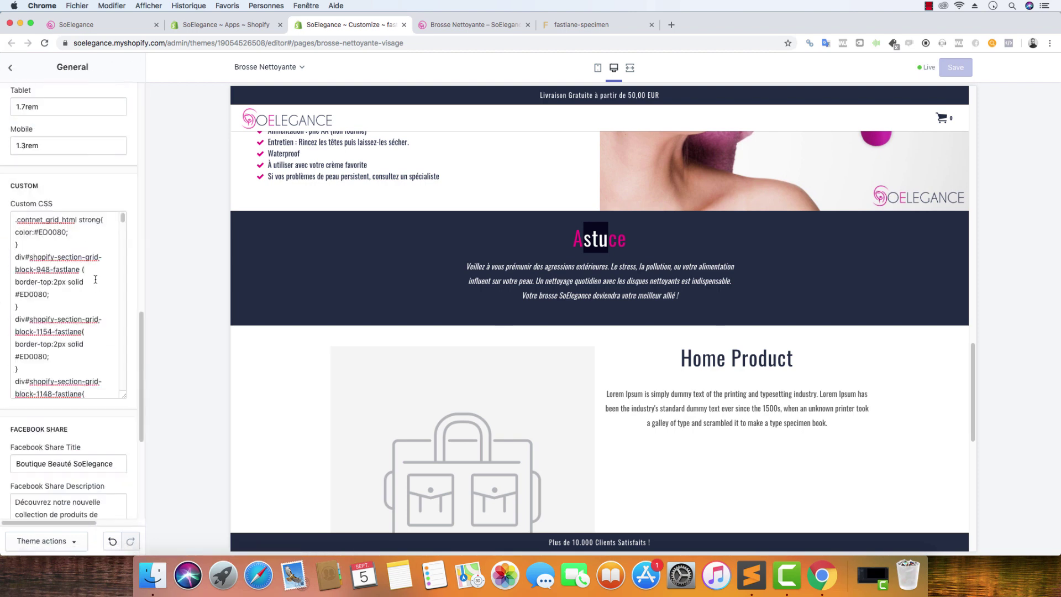
{"action": "left_click_drag", "start_coordinate": [123, 152], "coordinate": [126, 339]}
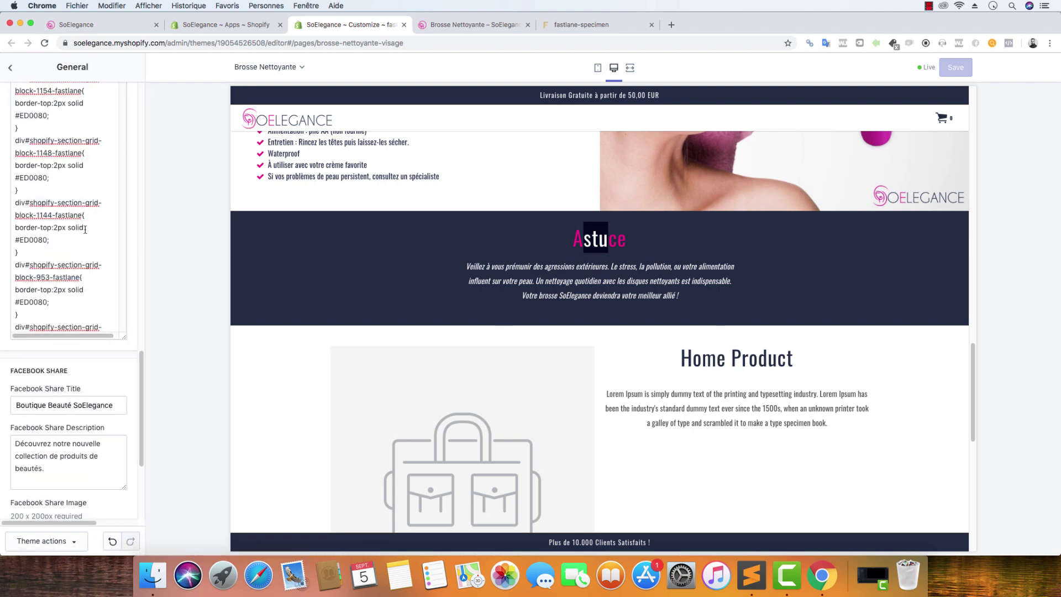
Step: Add the selector div#shopify-section-grid-block-1157-fastlane on a new line after the block-1154 rule in the custom CSS
{"action": "scroll", "coordinate": [43, 257], "scroll_direction": "up", "scroll_amount": 5}
{"action": "left_click", "coordinate": [43, 278]}
{"action": "key", "text": "Return"}
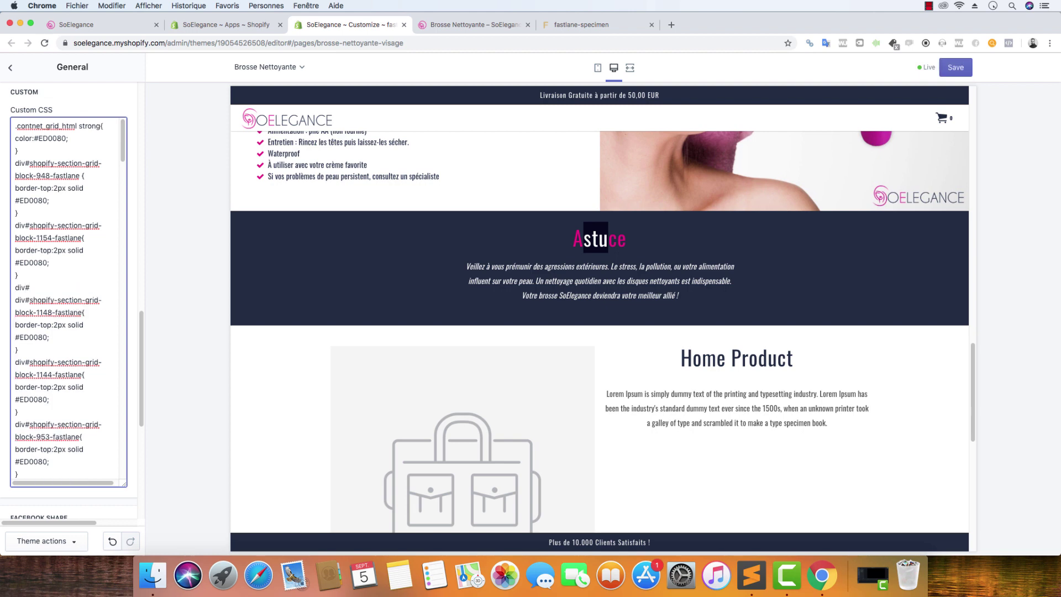
{"action": "type", "text": "div#"}
{"action": "key", "text": "super+v"}
Step: Copy the block-1154 rule's body, border-top:2px solid #ED0080, onto the block-1157 selector and save the theme
{"action": "left_click_drag", "start_coordinate": [35, 277], "coordinate": [80, 239]}
{"action": "key", "text": "super+c"}
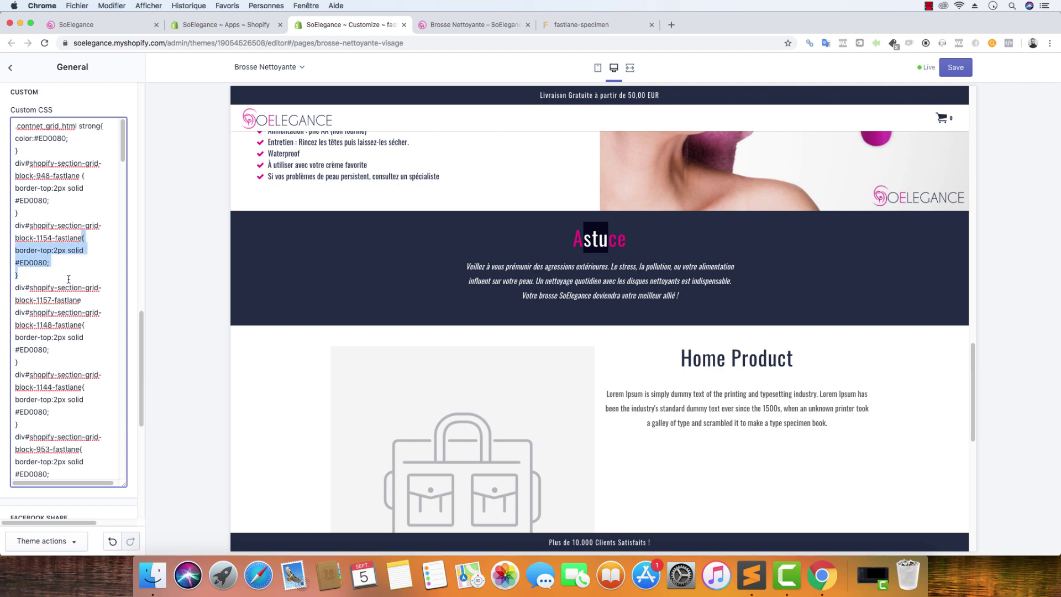
{"action": "left_click", "coordinate": [89, 301]}
{"action": "key", "text": "super+v"}
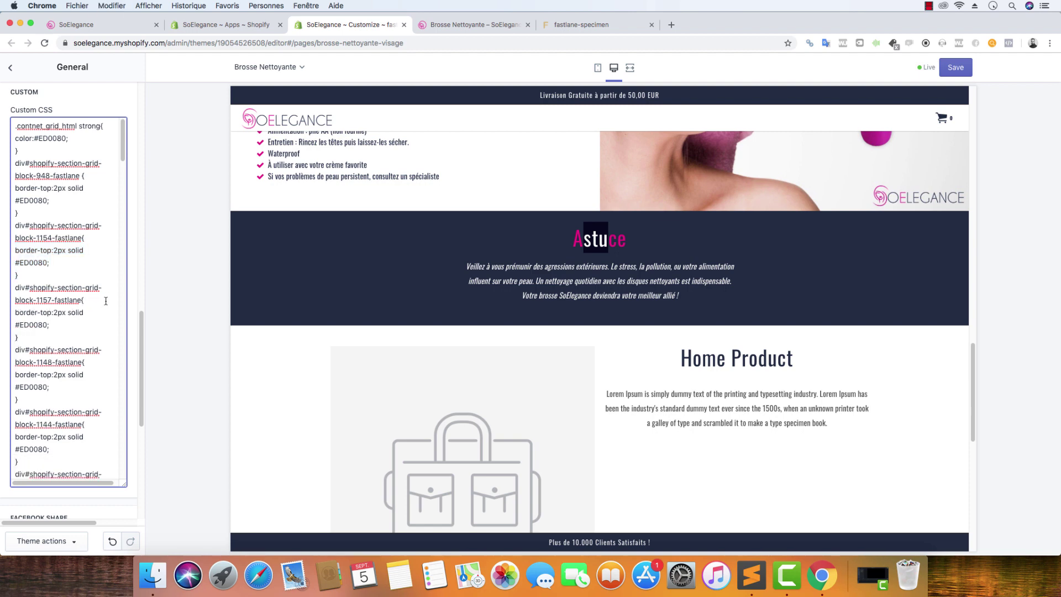
{"action": "left_click", "coordinate": [956, 68]}
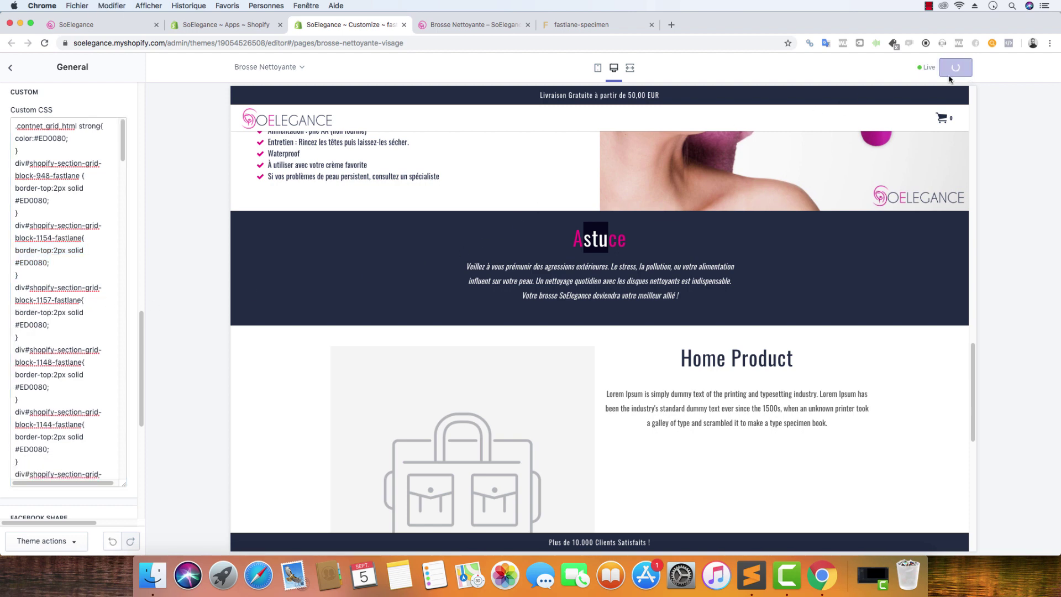
Step: Assign the product Brosse Nettoyante Visage to the One Product One Page section and check it in the preview
{"action": "left_click", "coordinate": [10, 67]}
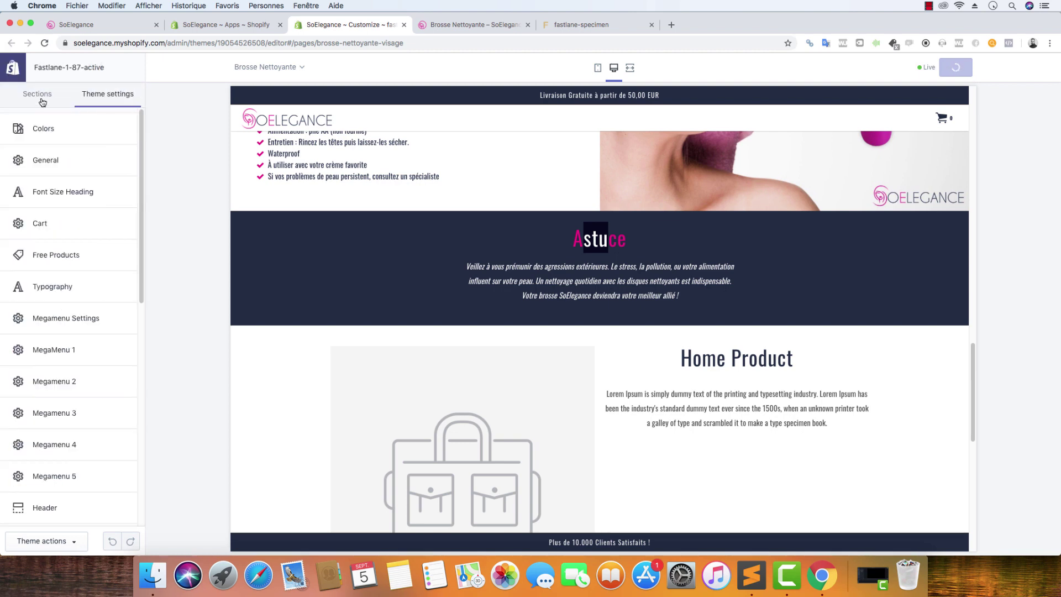
{"action": "left_click", "coordinate": [37, 94]}
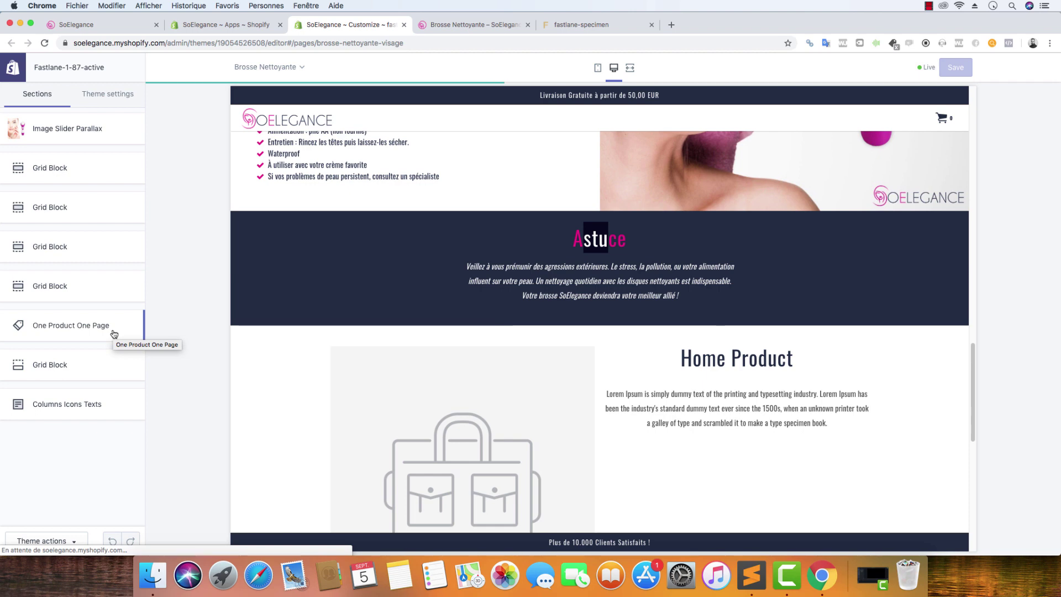
{"action": "left_click", "coordinate": [73, 328]}
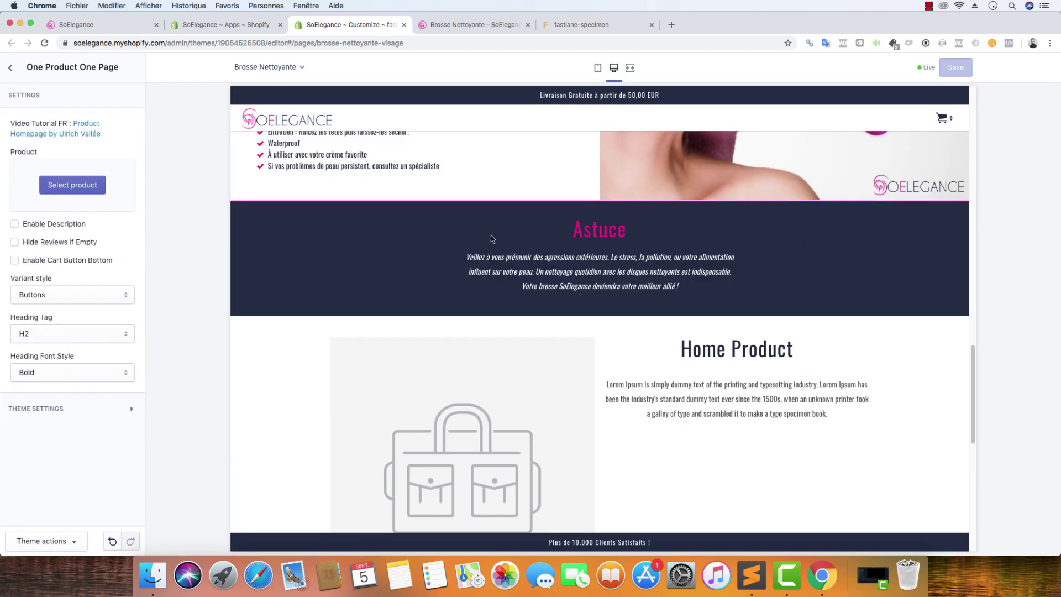
{"action": "left_click", "coordinate": [59, 183]}
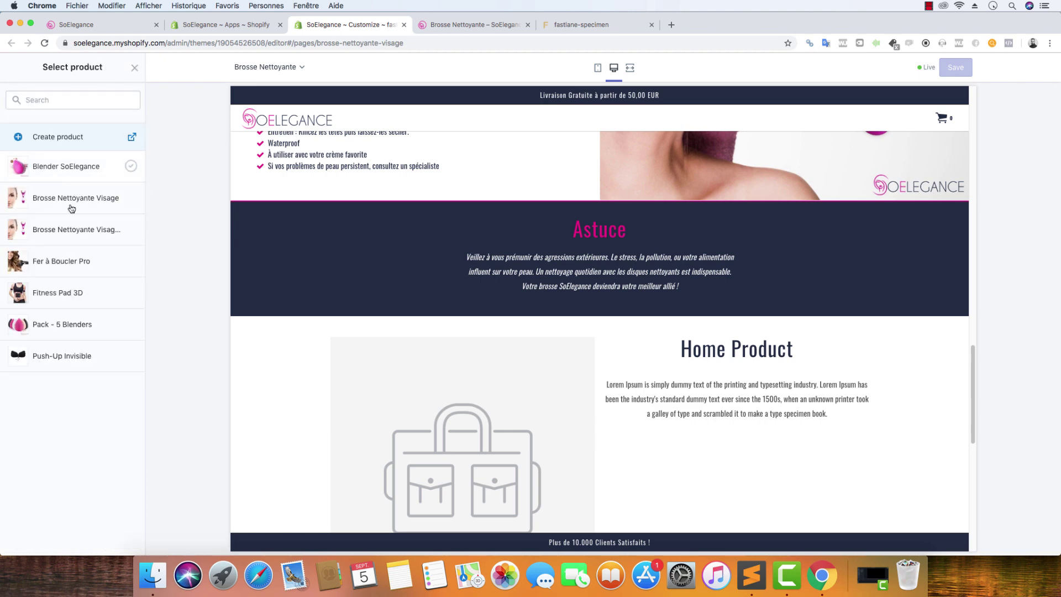
{"action": "left_click", "coordinate": [47, 199]}
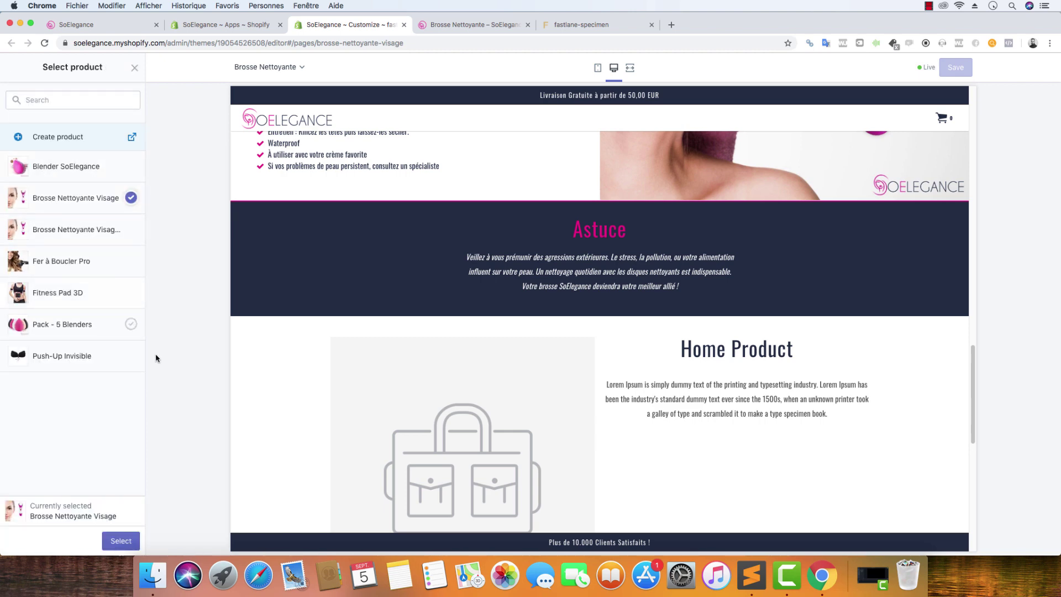
{"action": "left_click", "coordinate": [115, 542]}
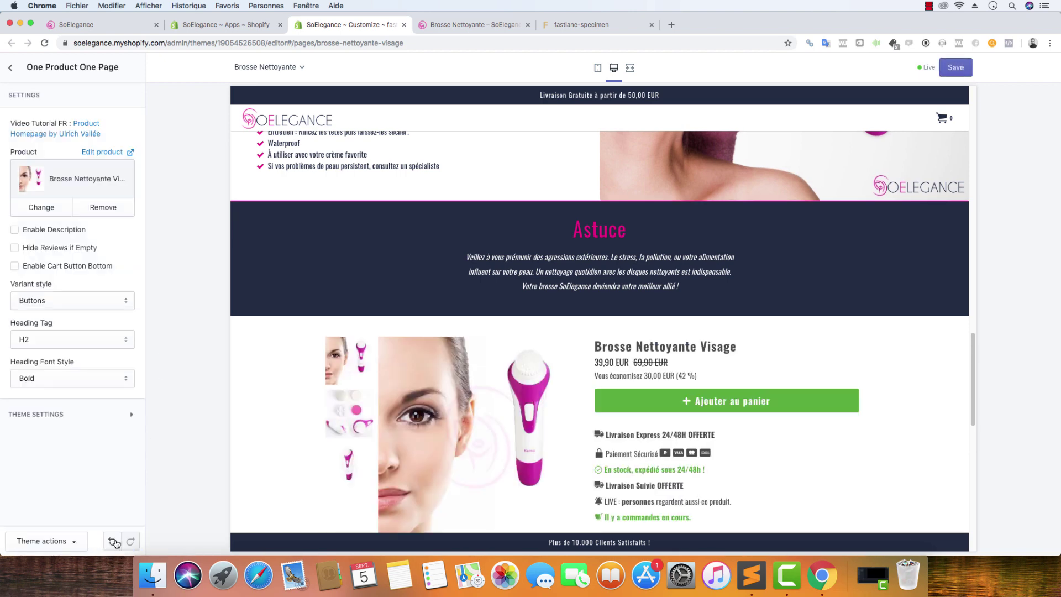
{"action": "scroll", "coordinate": [414, 411], "scroll_direction": "down", "scroll_amount": 3}
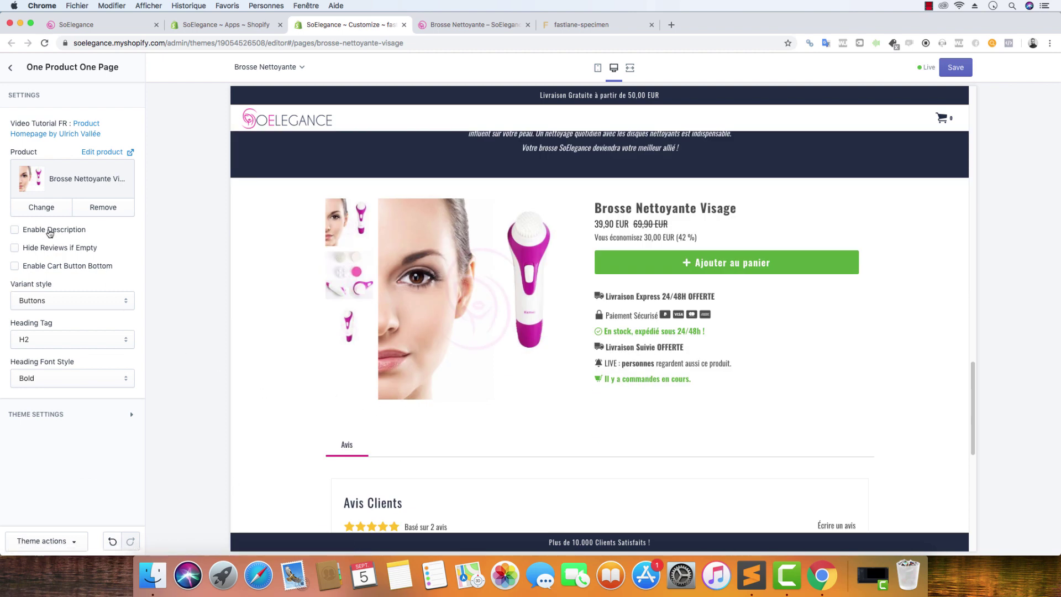
{"action": "scroll", "coordinate": [442, 311], "scroll_direction": "up", "scroll_amount": 20}
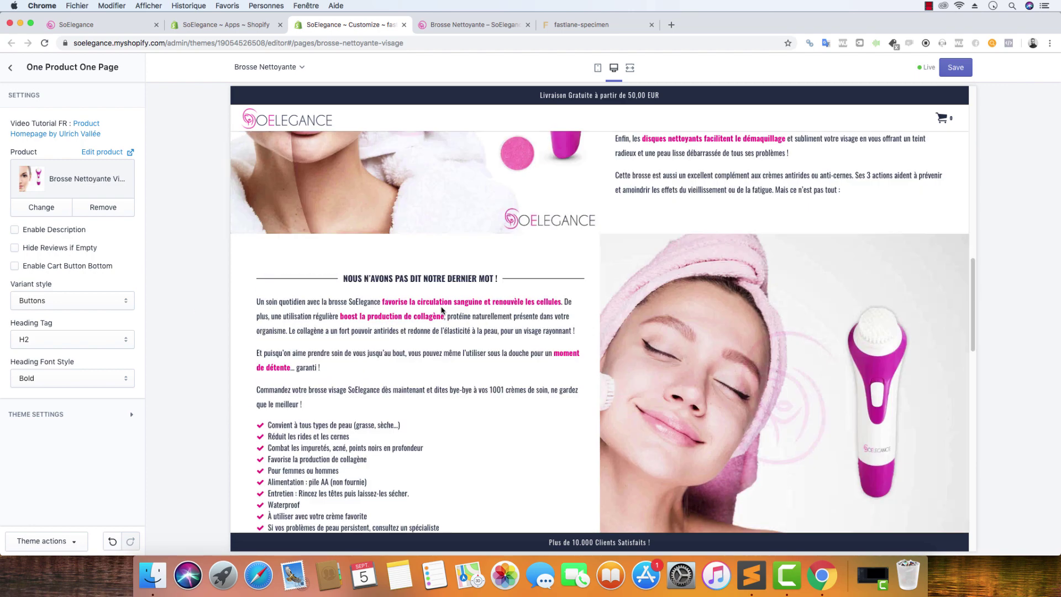
{"action": "scroll", "coordinate": [443, 313], "scroll_direction": "down", "scroll_amount": 12}
{"action": "scroll", "coordinate": [443, 313], "scroll_direction": "down", "scroll_amount": 6}
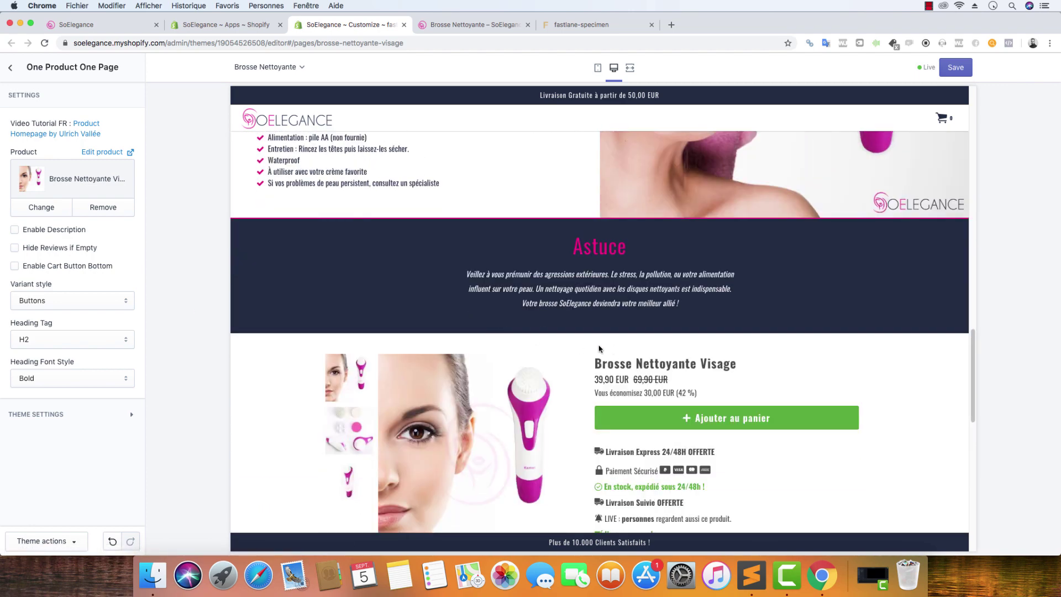
Step: Switch to the live storefront, load its home page, and open the Fer à Boucler Pro product from Notre Sélection
{"action": "left_click", "coordinate": [481, 25]}
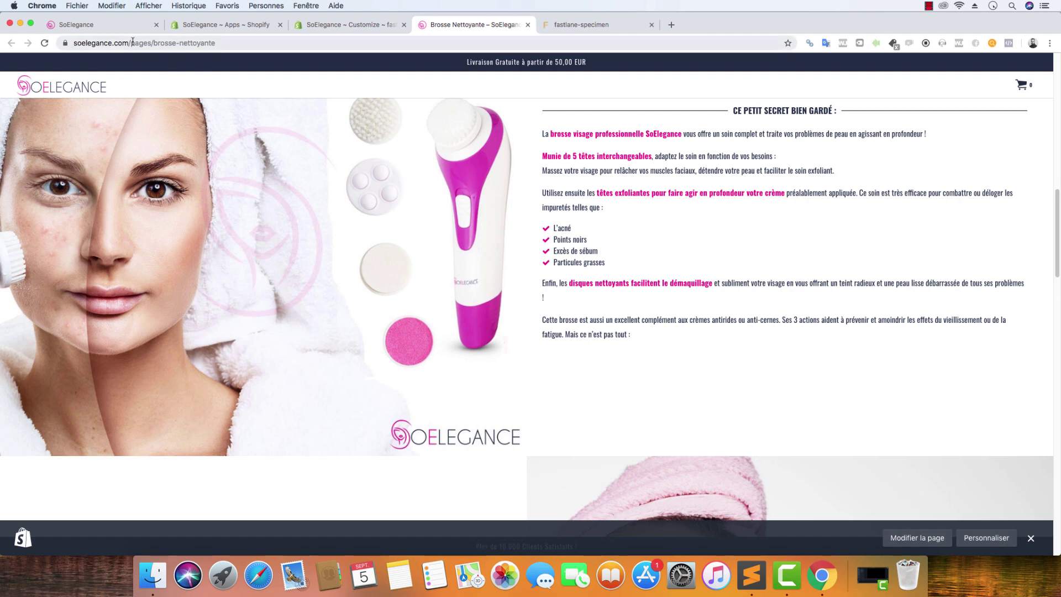
{"action": "left_click_drag", "start_coordinate": [132, 43], "coordinate": [221, 43]}
{"action": "key", "text": "BackSpace"}
{"action": "key", "text": "Return"}
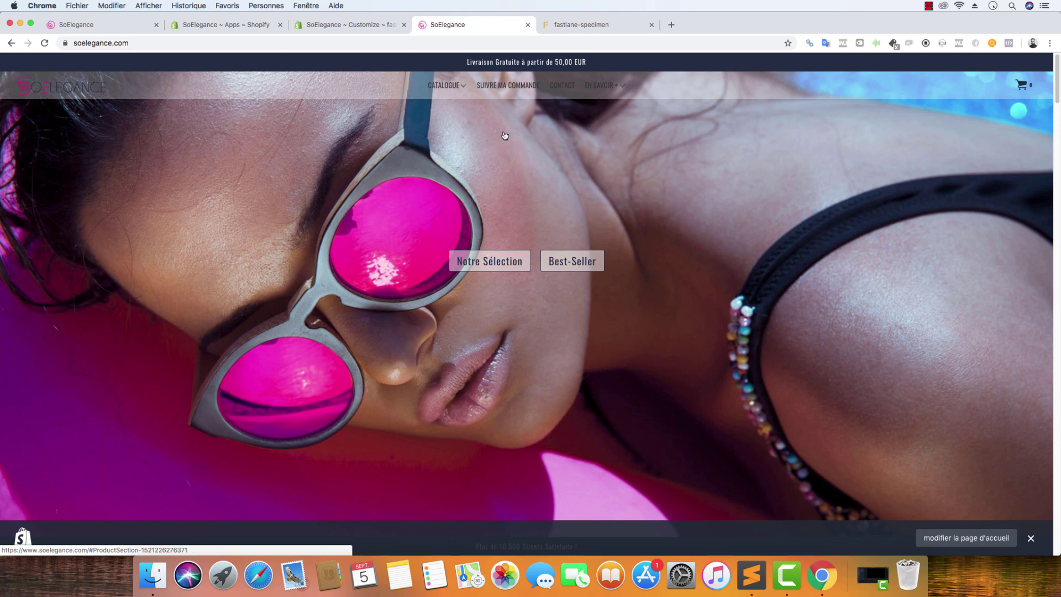
{"action": "left_click", "coordinate": [490, 261]}
{"action": "left_click", "coordinate": [302, 170]}
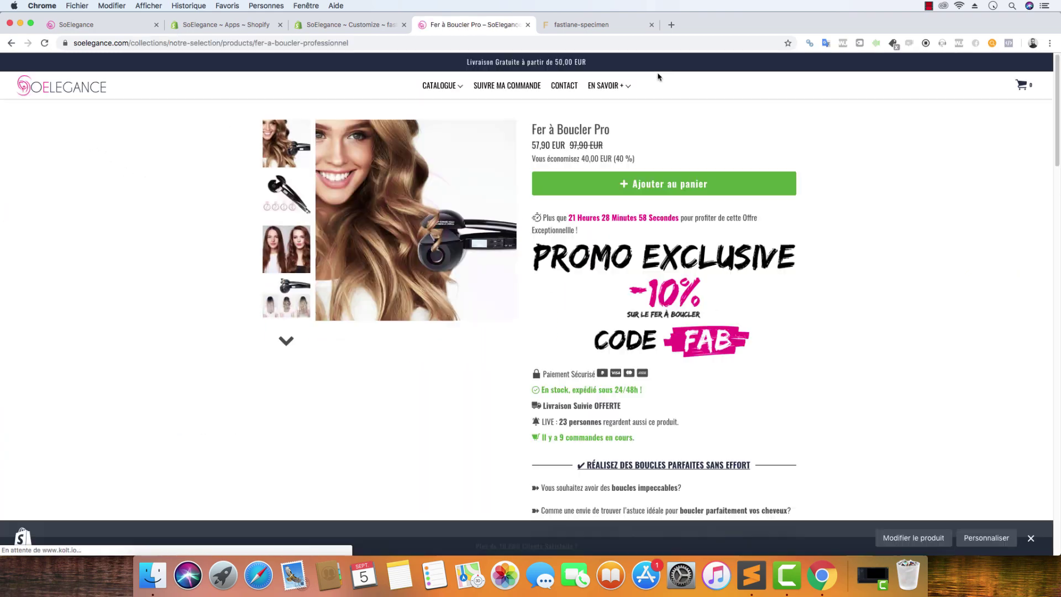
Step: Examine the layout of the Fer à Boucler Pro product page and its long description
{"action": "scroll", "coordinate": [606, 214], "scroll_direction": "down", "scroll_amount": 20}
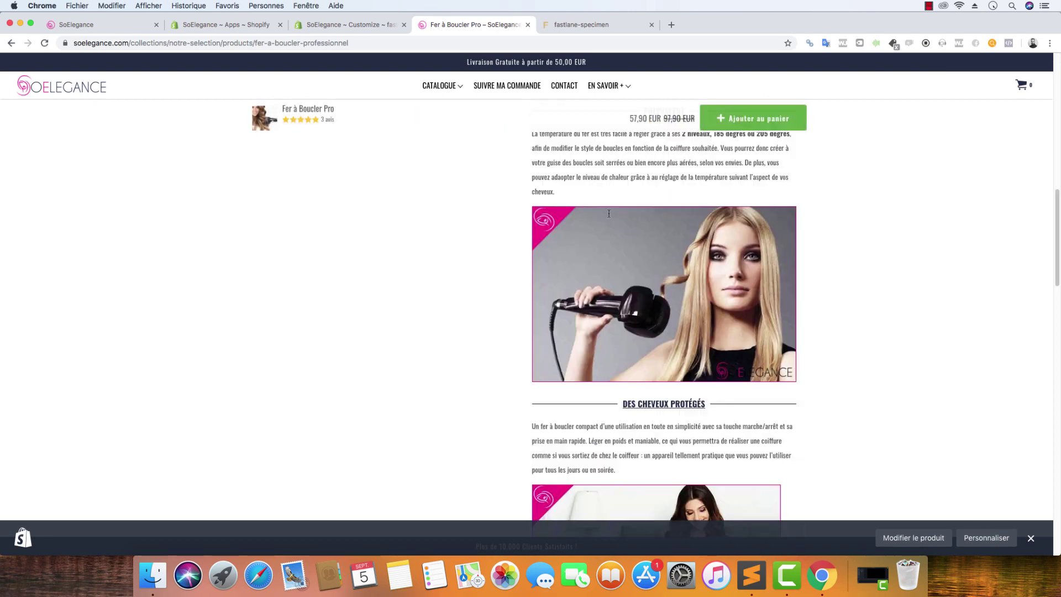
{"action": "scroll", "coordinate": [619, 218], "scroll_direction": "up", "scroll_amount": 12}
{"action": "scroll", "coordinate": [637, 209], "scroll_direction": "up", "scroll_amount": 5}
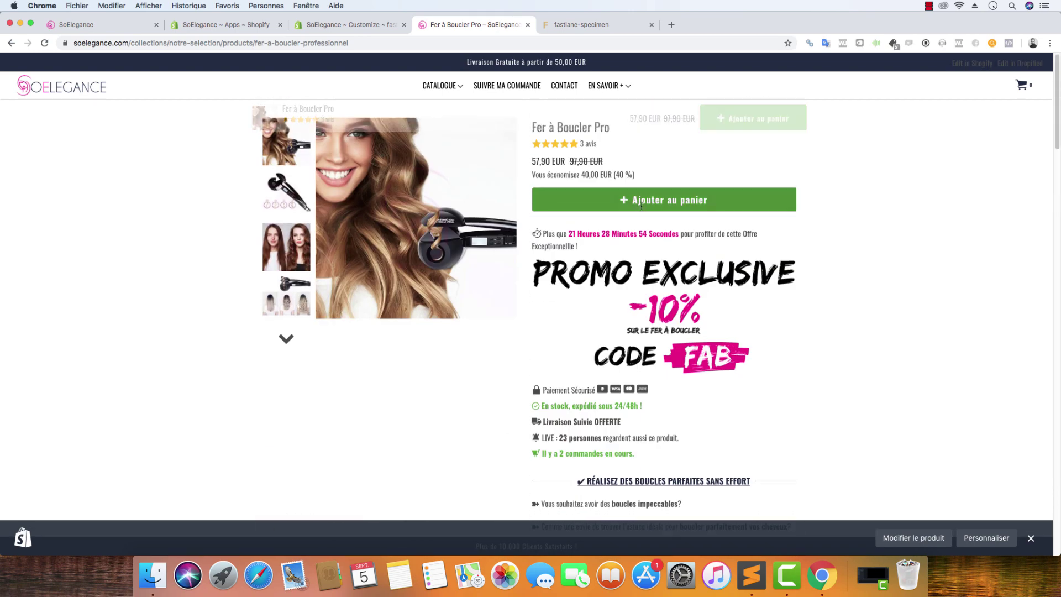
{"action": "scroll", "coordinate": [540, 220], "scroll_direction": "down", "scroll_amount": 6}
{"action": "scroll", "coordinate": [457, 253], "scroll_direction": "down", "scroll_amount": 15}
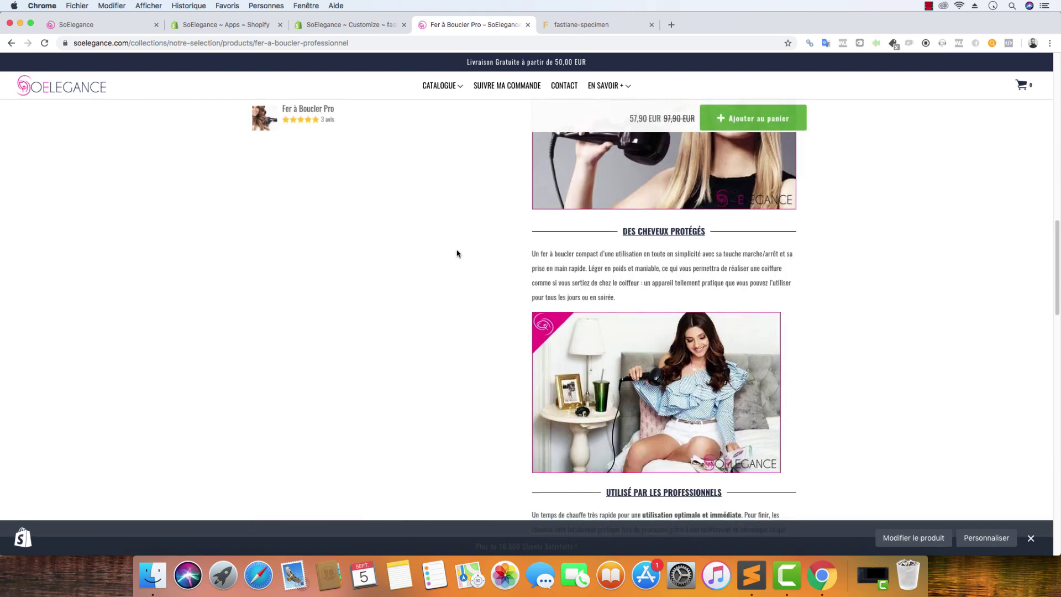
{"action": "scroll", "coordinate": [485, 252], "scroll_direction": "up", "scroll_amount": 10}
{"action": "scroll", "coordinate": [514, 218], "scroll_direction": "up", "scroll_amount": 10}
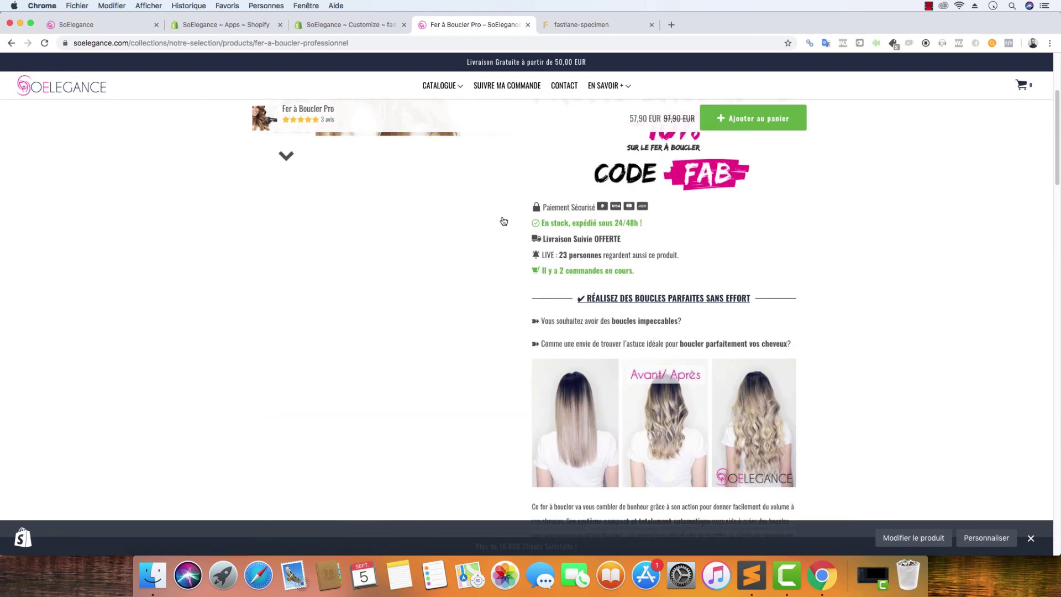
Step: Return to the theme editor and review the Brosse Nettoyante content blocks above the product section
{"action": "left_click", "coordinate": [359, 25]}
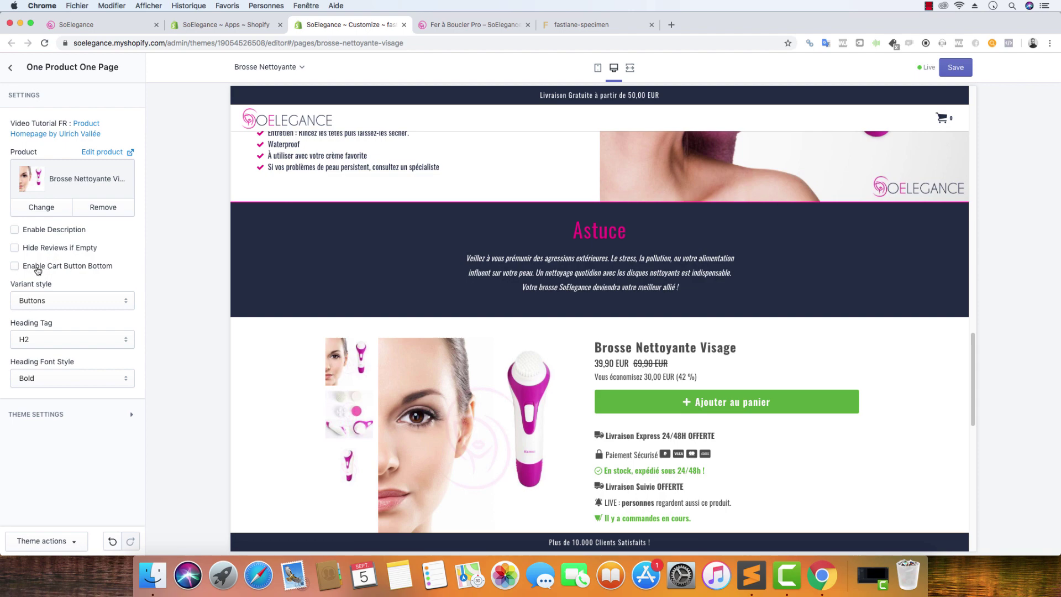
{"action": "scroll", "coordinate": [269, 243], "scroll_direction": "down", "scroll_amount": 5}
{"action": "scroll", "coordinate": [513, 229], "scroll_direction": "up", "scroll_amount": 20}
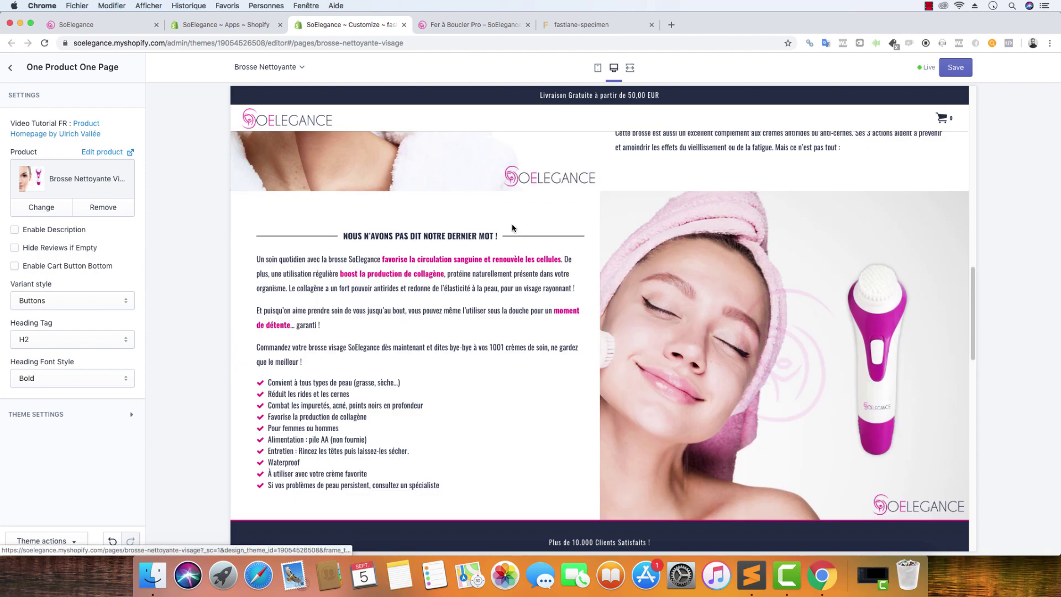
{"action": "scroll", "coordinate": [513, 228], "scroll_direction": "down", "scroll_amount": 10}
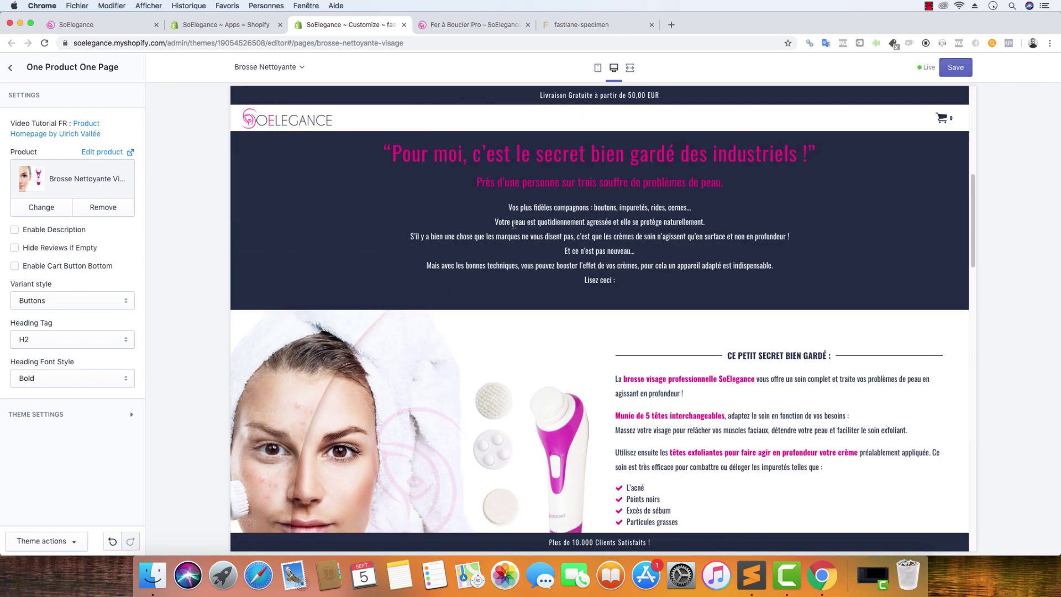
{"action": "scroll", "coordinate": [514, 228], "scroll_direction": "down", "scroll_amount": 4}
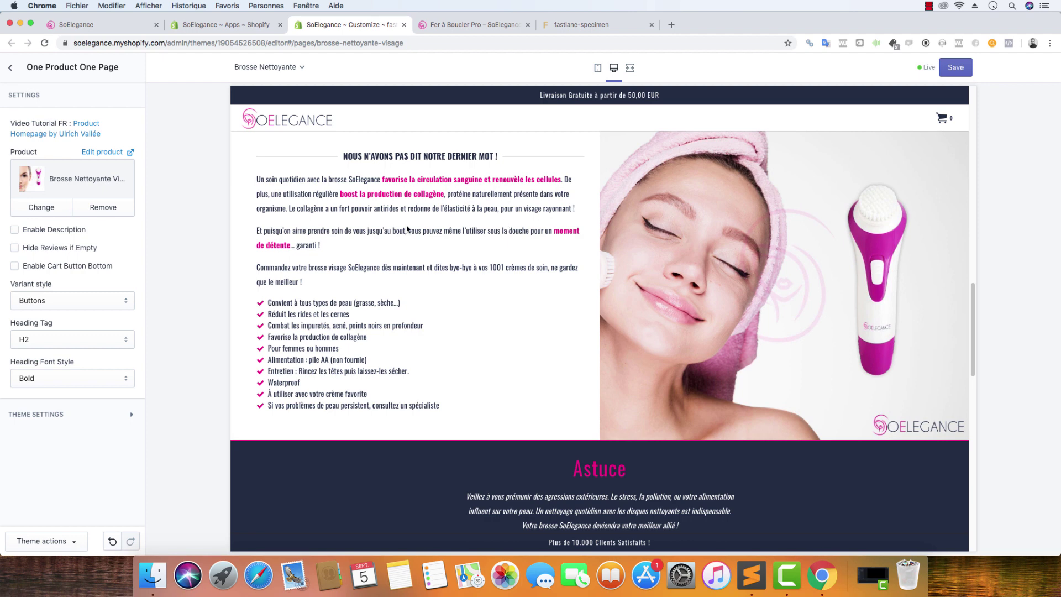
Step: Save the Brosse Nettoyante page and review its preview from the customer reviews back up to the banner
{"action": "scroll", "coordinate": [625, 292], "scroll_direction": "down", "scroll_amount": 7}
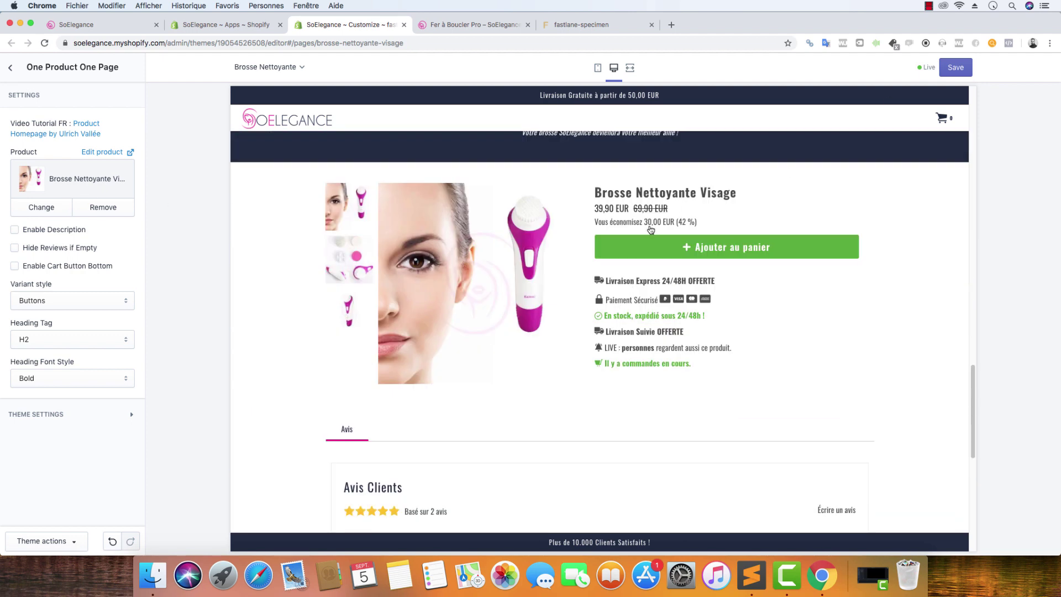
{"action": "left_click", "coordinate": [950, 74]}
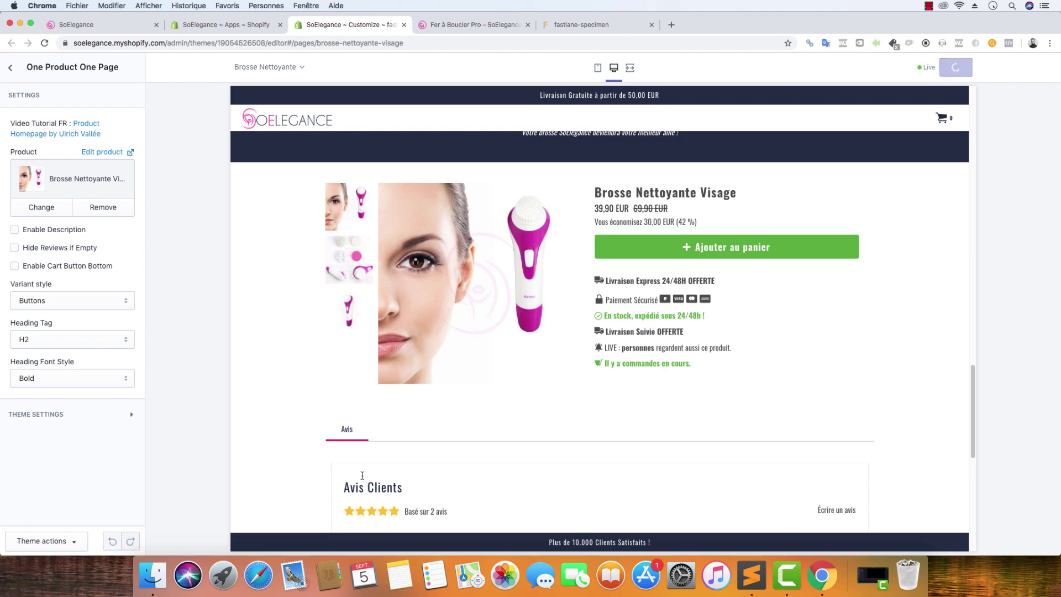
{"action": "scroll", "coordinate": [349, 375], "scroll_direction": "down", "scroll_amount": 1}
{"action": "scroll", "coordinate": [802, 428], "scroll_direction": "down", "scroll_amount": 1}
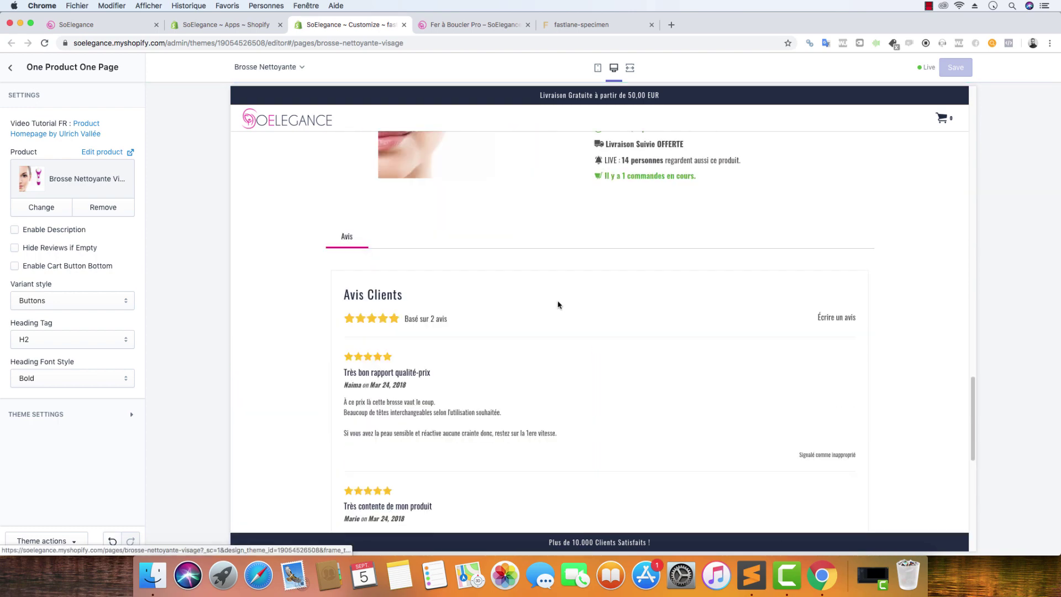
{"action": "scroll", "coordinate": [558, 304], "scroll_direction": "up", "scroll_amount": 20}
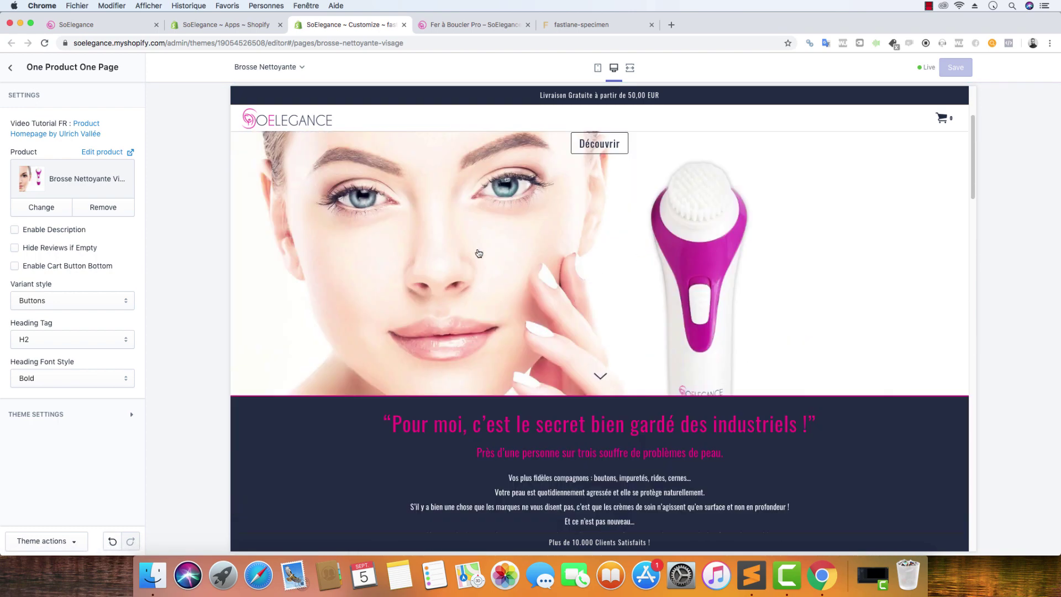
{"action": "scroll", "coordinate": [479, 257], "scroll_direction": "up", "scroll_amount": 3}
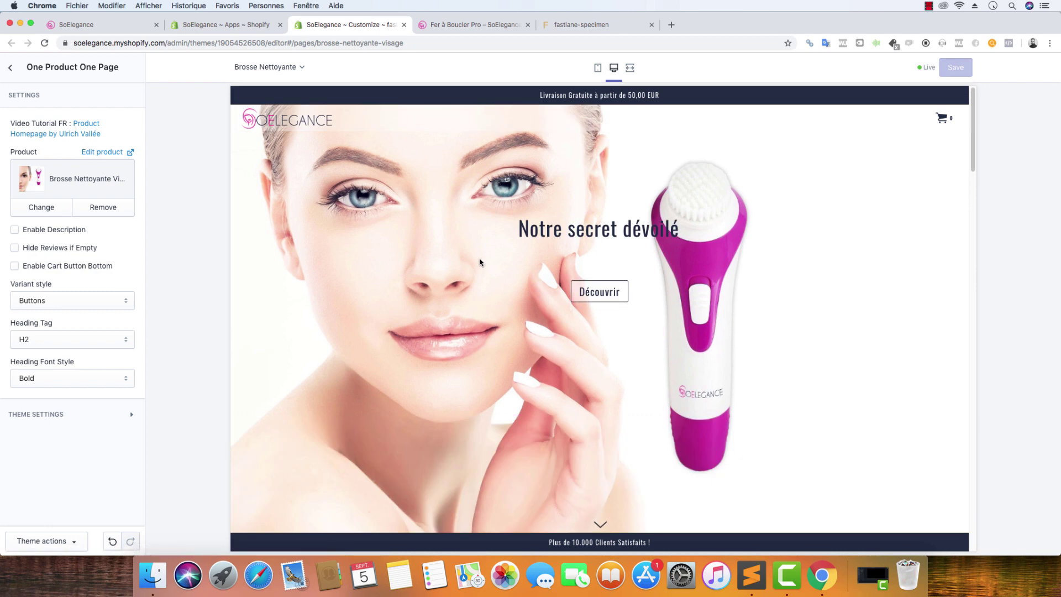
Step: Open the live Brosse Nettoyante page from the Fastlane Funnel dashboard and close the old editor, Fer à Boucler Pro and fastlane-specimen tabs
{"action": "left_click", "coordinate": [232, 25]}
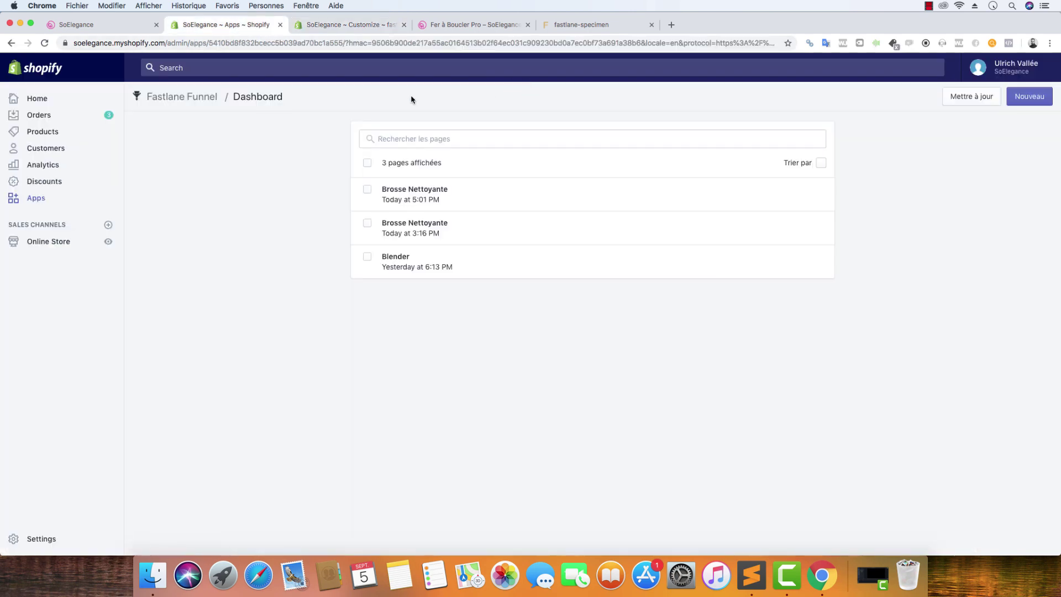
{"action": "left_click", "coordinate": [809, 191]}
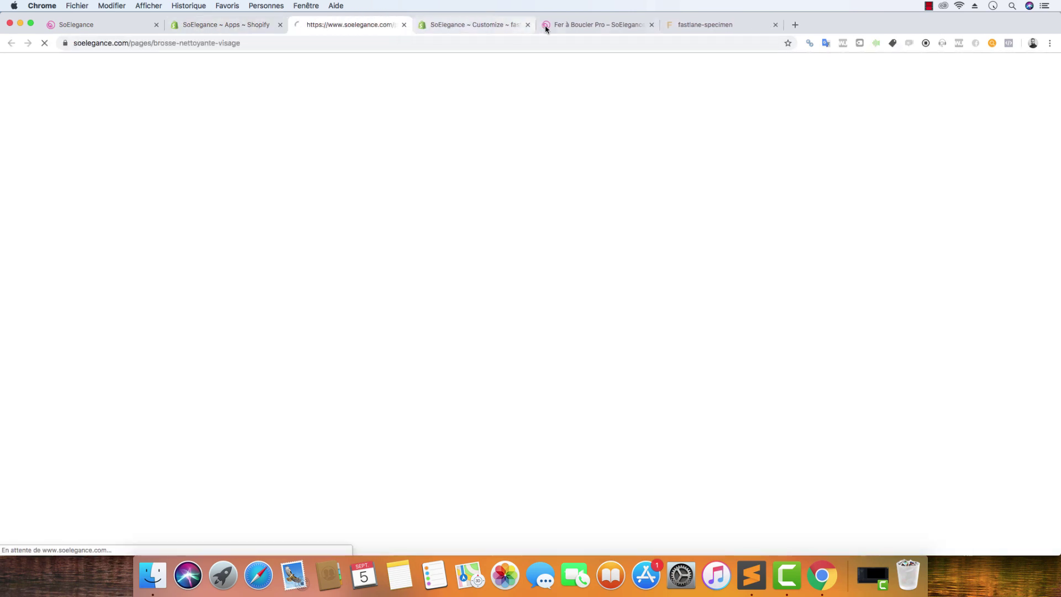
{"action": "left_click", "coordinate": [526, 25]}
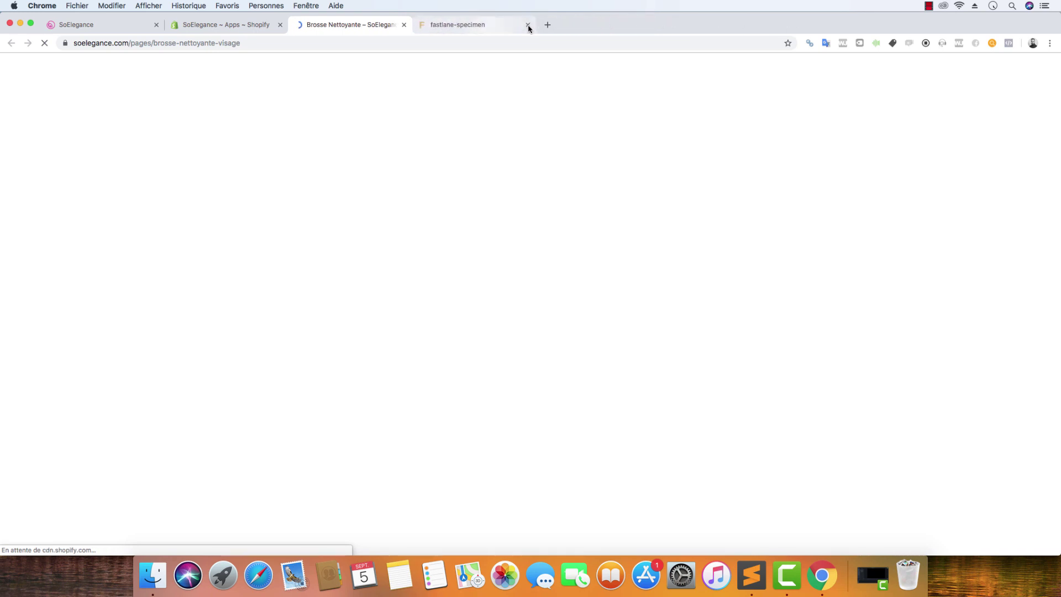
{"action": "left_click", "coordinate": [528, 25]}
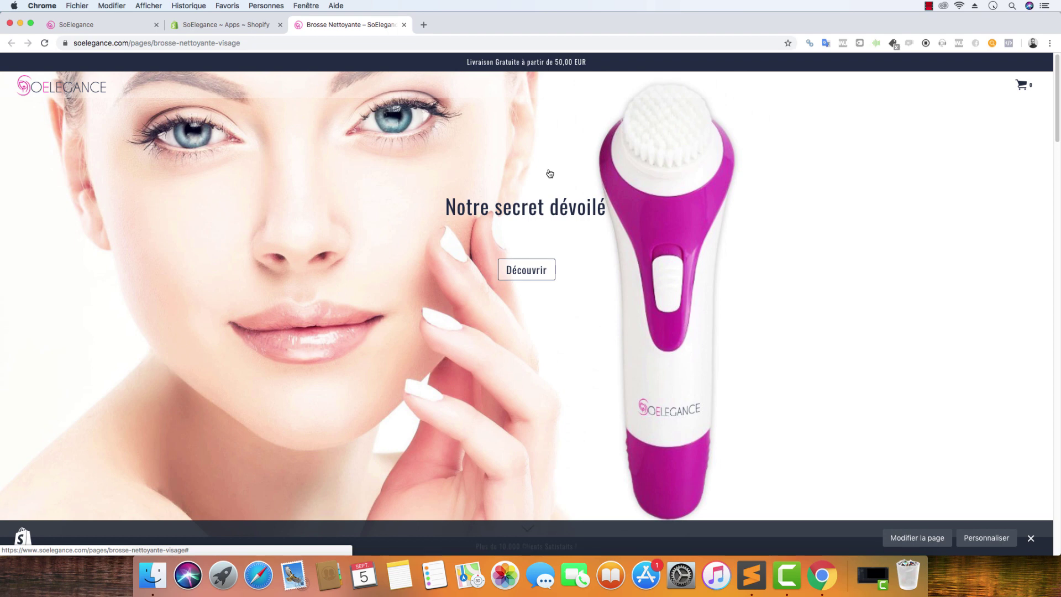
Step: Open the URL of the live Brosse Nettoyante page in a private browsing window and test the banner's Découvrir button
{"action": "right_click", "coordinate": [219, 43]}
{"action": "key", "text": "super+c"}
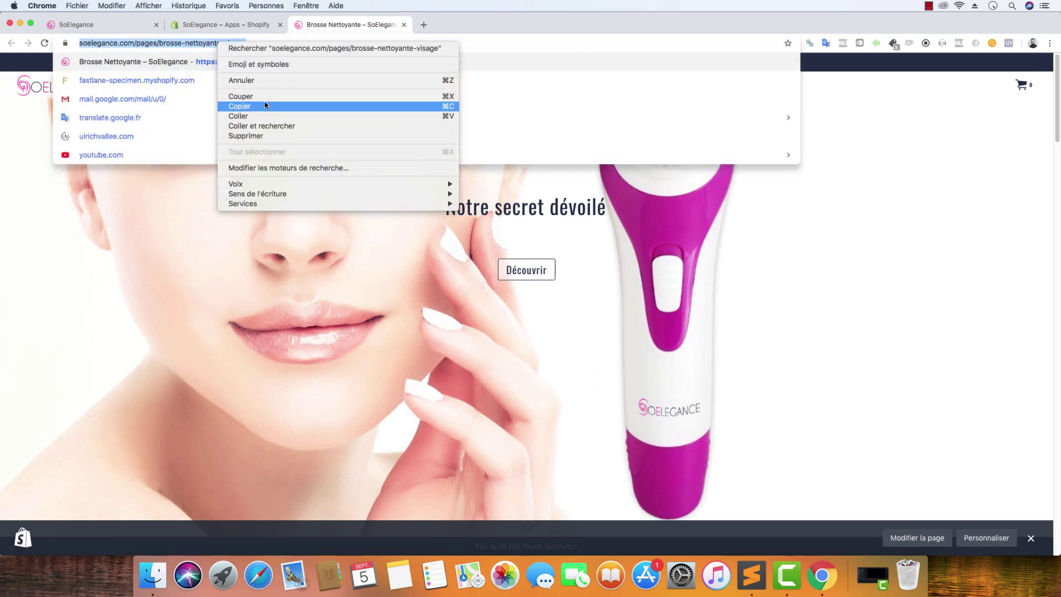
{"action": "left_click", "coordinate": [265, 106]}
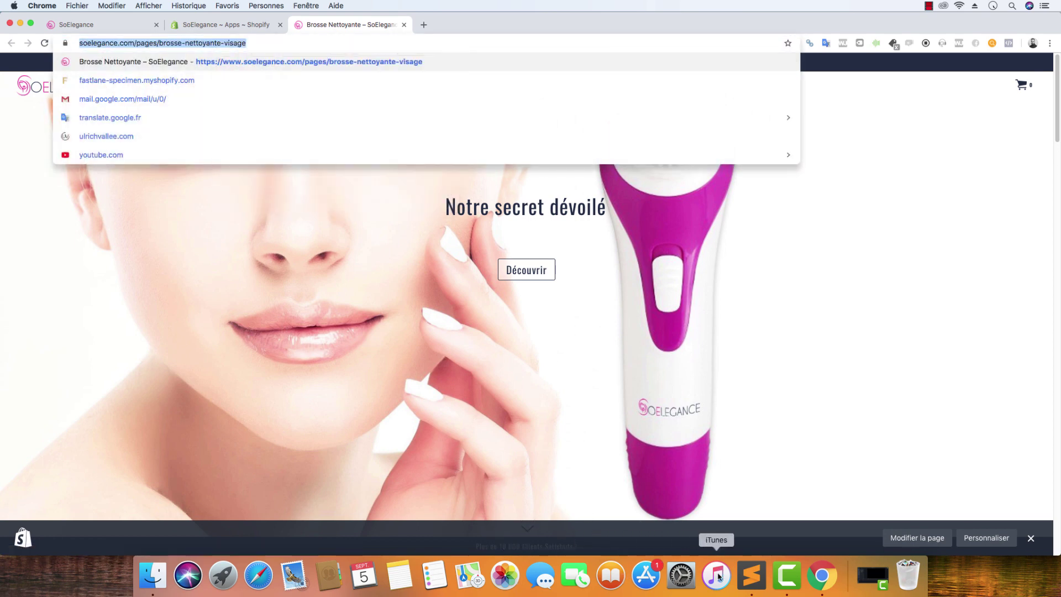
{"action": "right_click", "coordinate": [822, 577]}
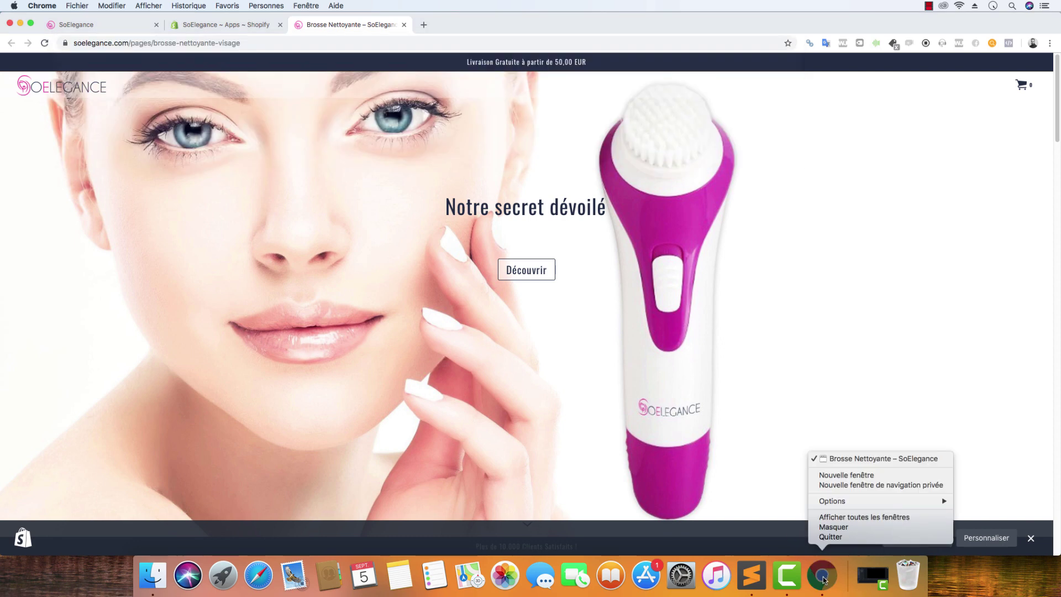
{"action": "left_click", "coordinate": [863, 484]}
{"action": "key", "text": "super+v"}
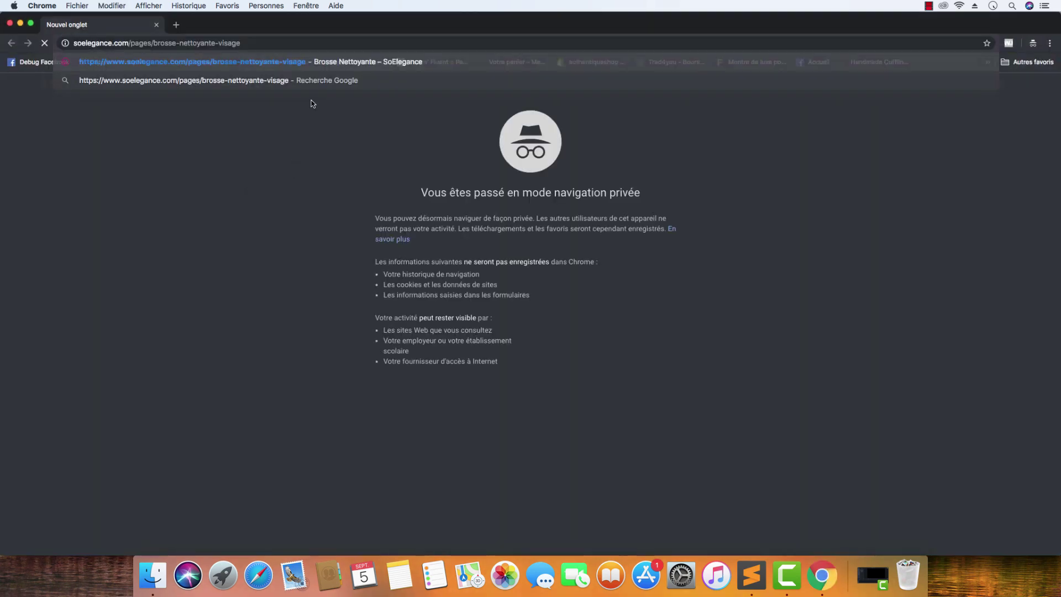
{"action": "key", "text": "Return"}
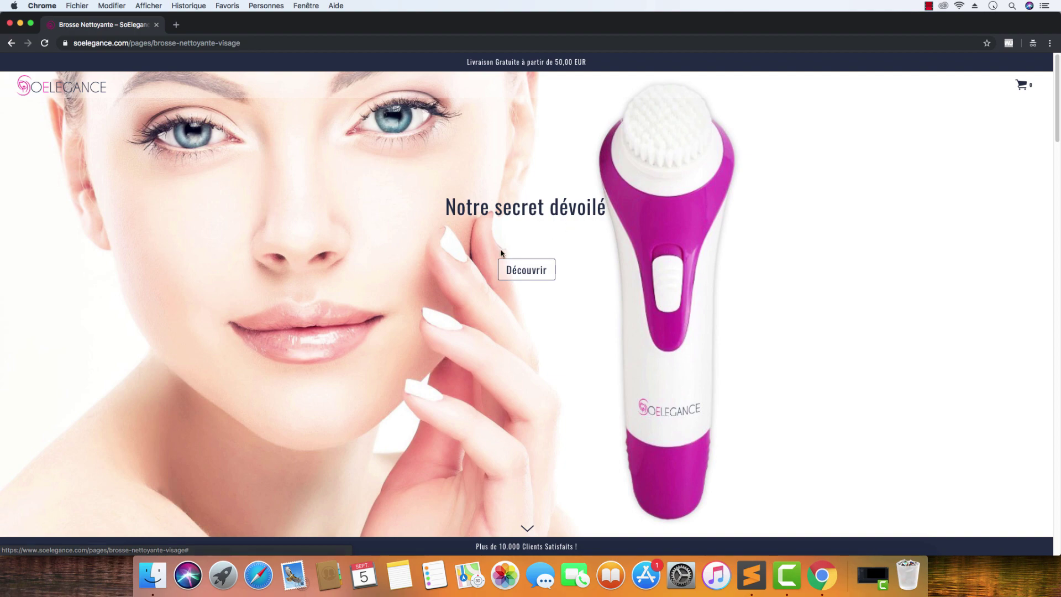
{"action": "left_click", "coordinate": [525, 270]}
Step: Minimize the private window, reopen the Brosse Nettoyante page in the theme editor from Fastlane Funnel, and close the extra SoElegance storefront tab
{"action": "key", "text": "super+m"}
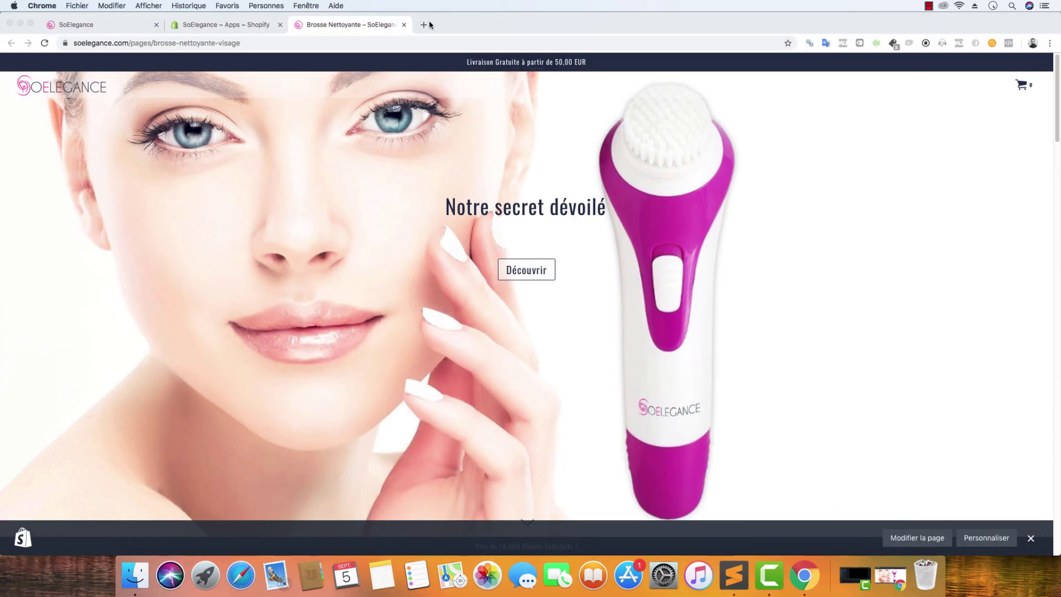
{"action": "left_click", "coordinate": [227, 25]}
{"action": "left_click", "coordinate": [777, 199]}
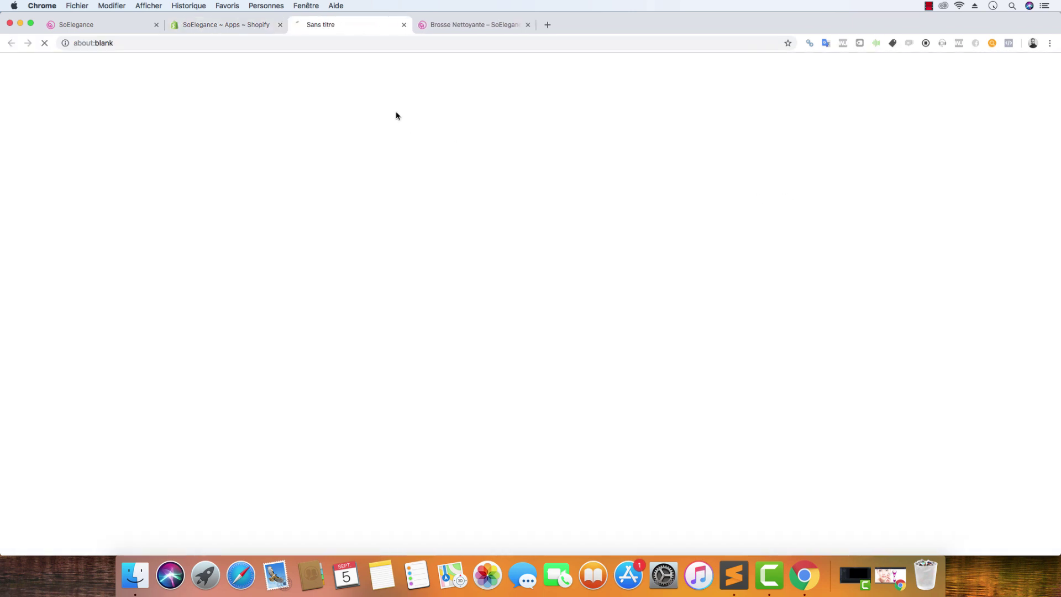
{"action": "left_click", "coordinate": [156, 25]}
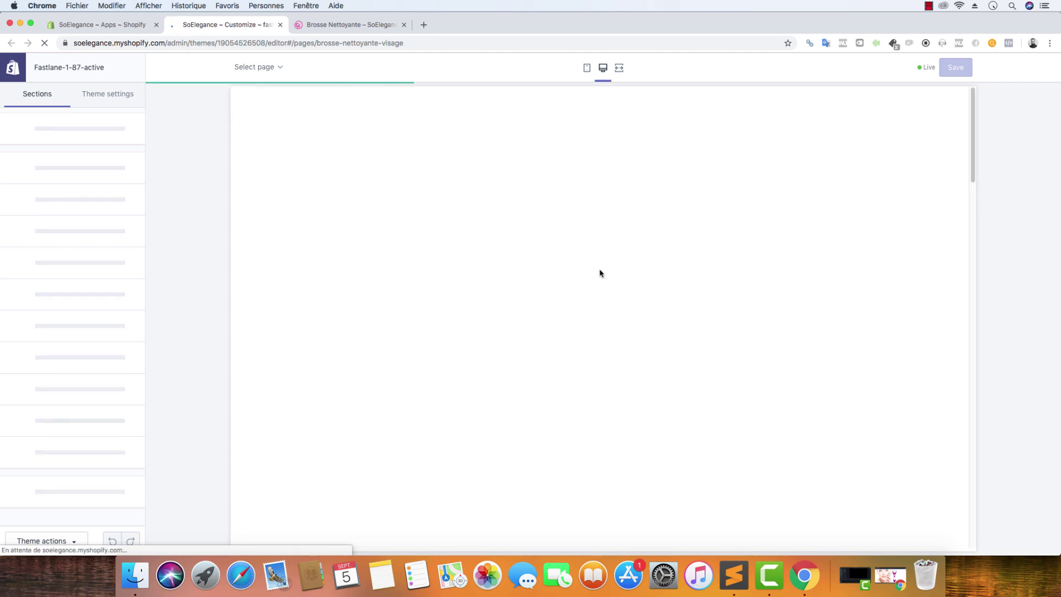
Step: Inspect the HTML of the heading “Pour moi, c’est le secret bien gardé des industriels !” in the page preview
{"action": "scroll", "coordinate": [580, 257], "scroll_direction": "down", "scroll_amount": 10}
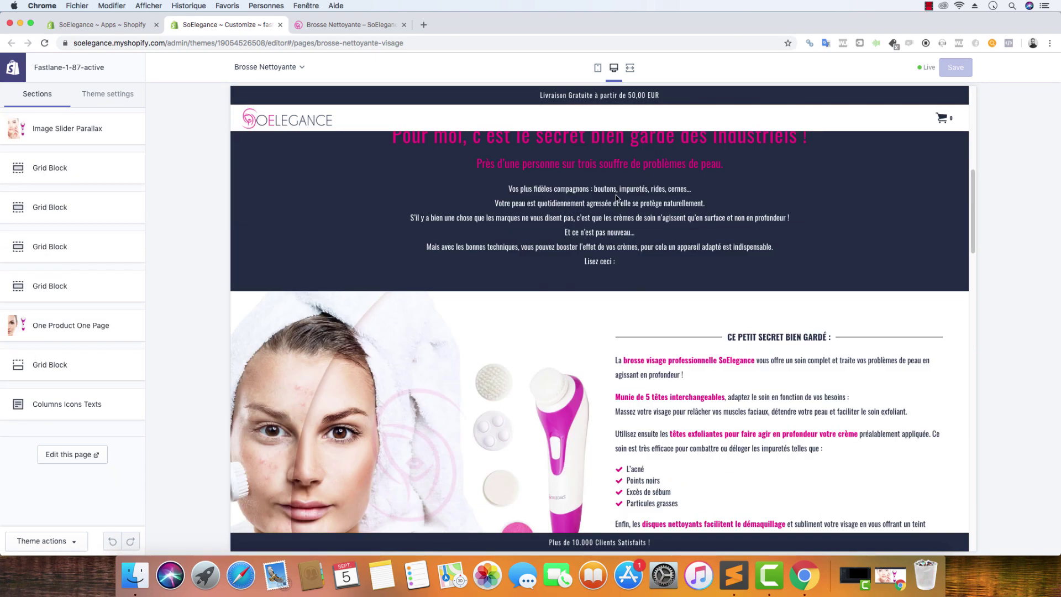
{"action": "scroll", "coordinate": [619, 205], "scroll_direction": "up", "scroll_amount": 3}
{"action": "left_click_drag", "start_coordinate": [624, 220], "coordinate": [512, 221]}
{"action": "right_click", "coordinate": [580, 220]}
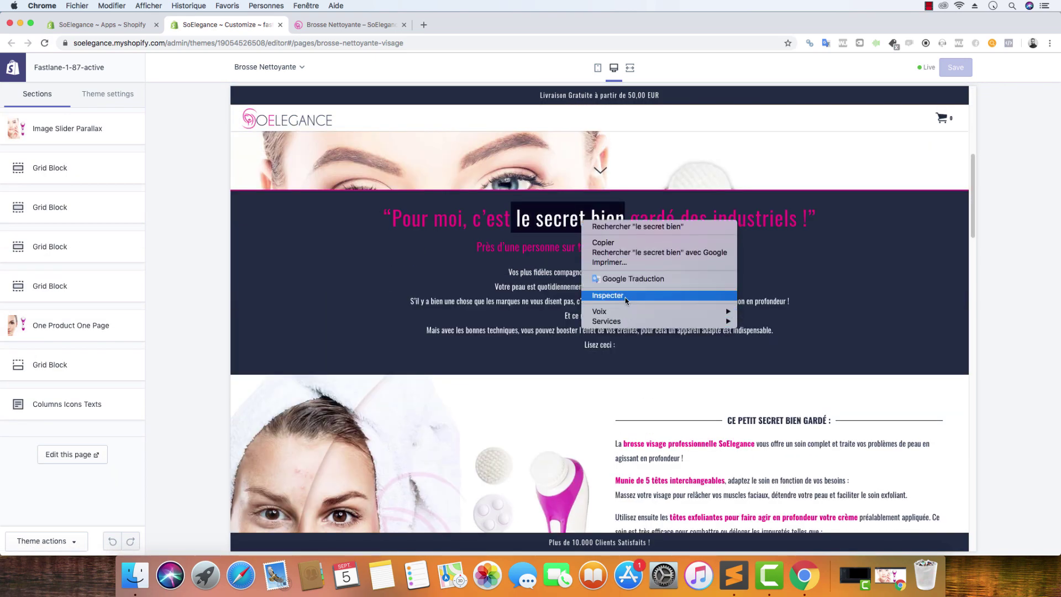
{"action": "left_click", "coordinate": [626, 298]}
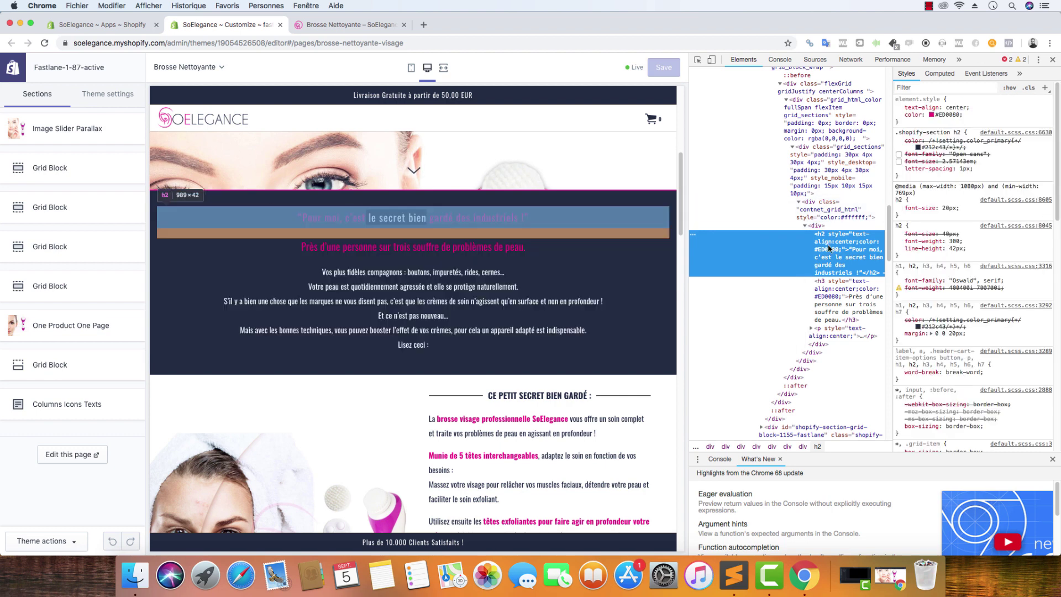
Step: Copy the id shopify-section-grid-block-1154-fastlane from the Grid Block's enclosing section div and close the inspector
{"action": "scroll", "coordinate": [810, 183], "scroll_direction": "up", "scroll_amount": 2}
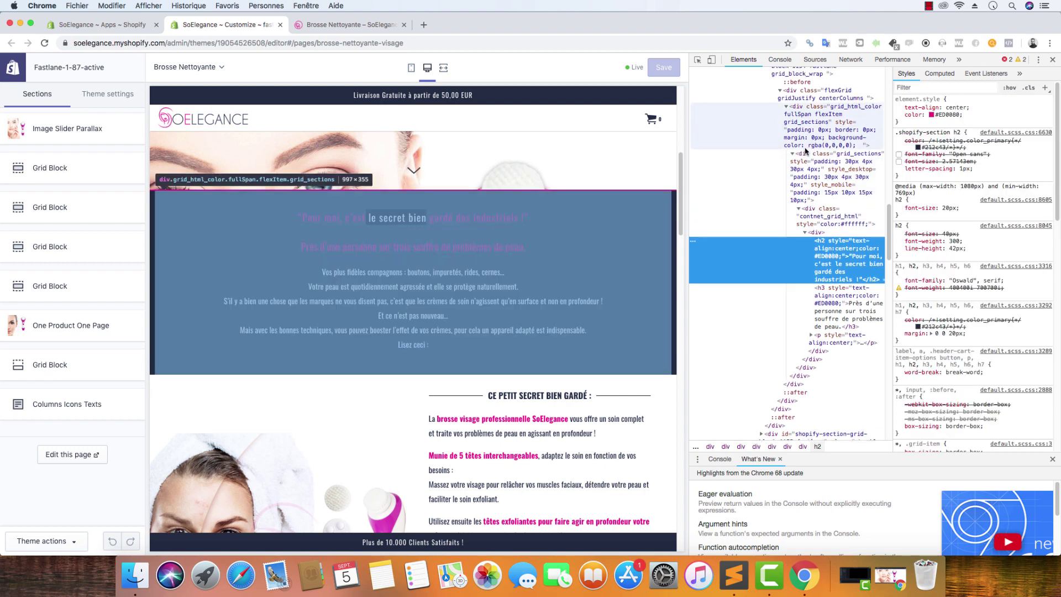
{"action": "scroll", "coordinate": [810, 159], "scroll_direction": "up", "scroll_amount": 6}
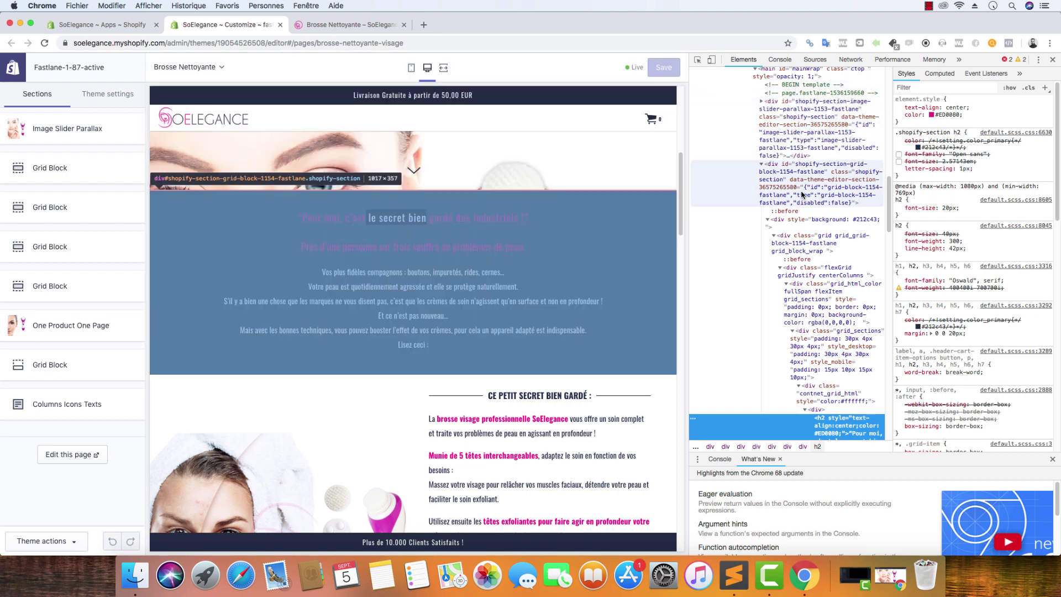
{"action": "double_click", "coordinate": [830, 164]}
{"action": "key", "text": "super+c"}
{"action": "right_click", "coordinate": [828, 166]}
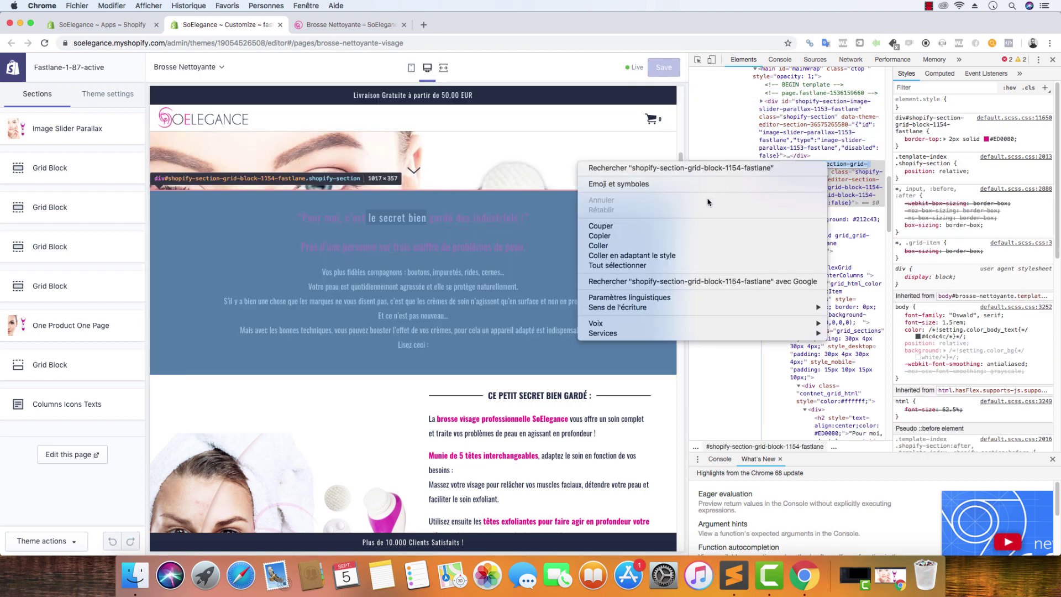
{"action": "left_click", "coordinate": [702, 236]}
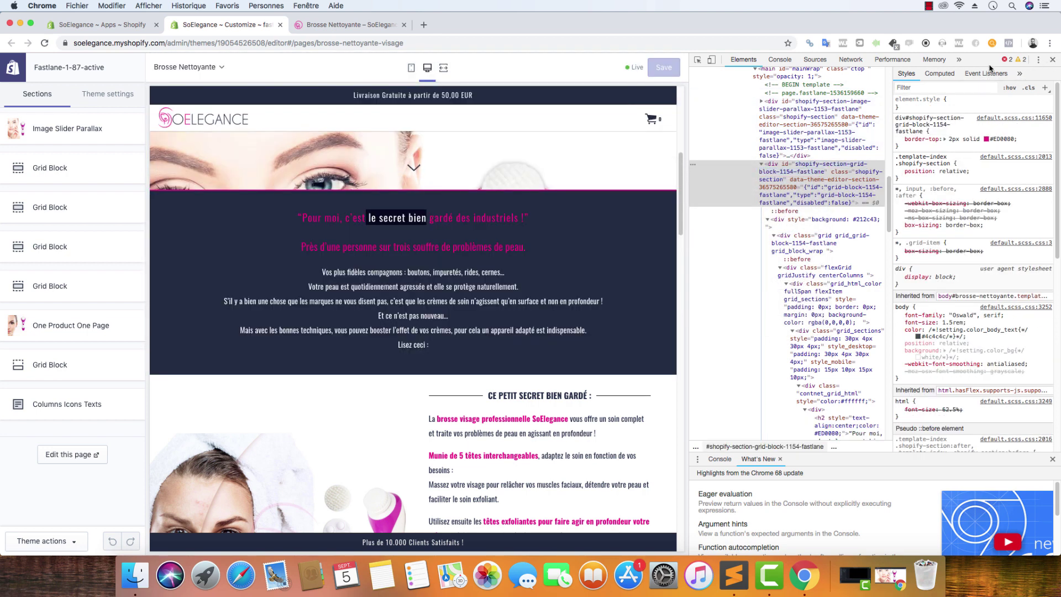
{"action": "left_click", "coordinate": [1052, 59]}
Step: Set Link Button 1 of the Image Slider Parallax section to #shopify-section-grid-block-1154-fastlane
{"action": "left_click", "coordinate": [66, 128]}
{"action": "scroll", "coordinate": [61, 219], "scroll_direction": "down", "scroll_amount": 5}
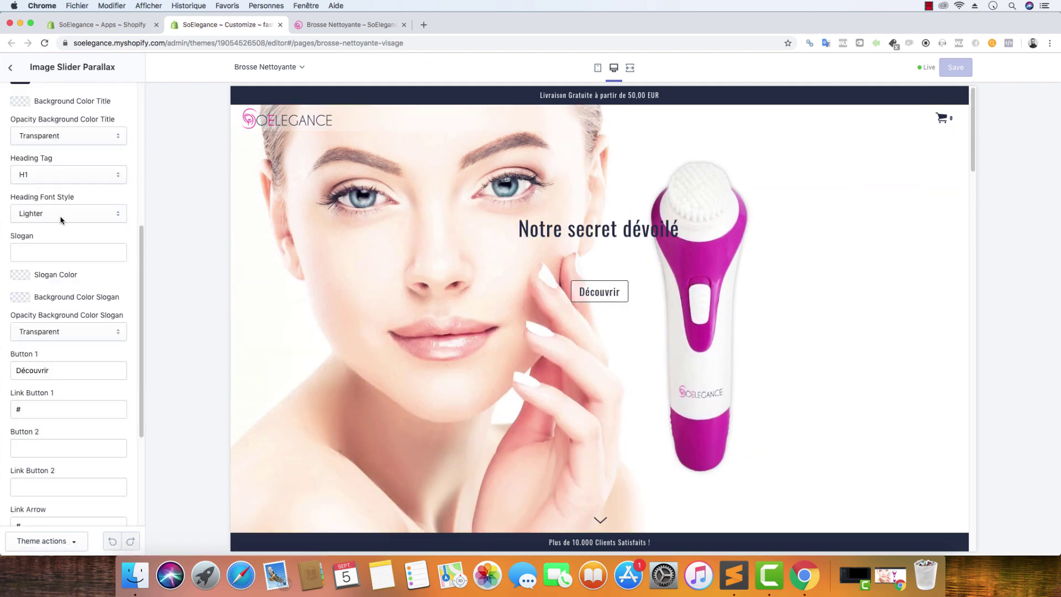
{"action": "left_click", "coordinate": [61, 416]}
{"action": "key", "text": "super+v"}
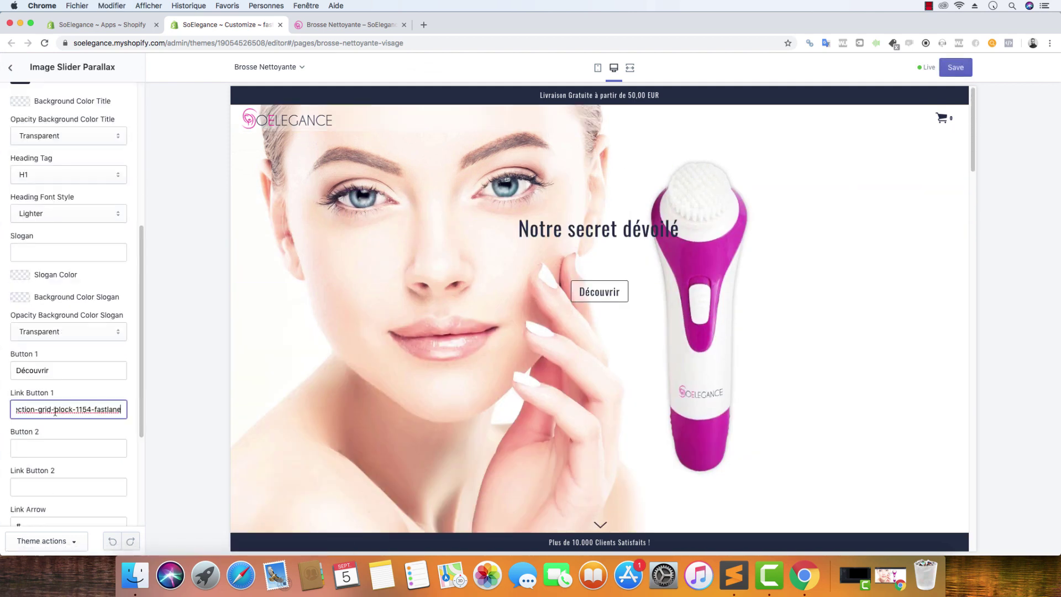
Step: Set the slider's Link Arrow and Link Image to #shopify-section-grid-block-1154-fastlane and save the changes
{"action": "scroll", "coordinate": [73, 413], "scroll_direction": "down", "scroll_amount": 3}
{"action": "left_click", "coordinate": [65, 348]}
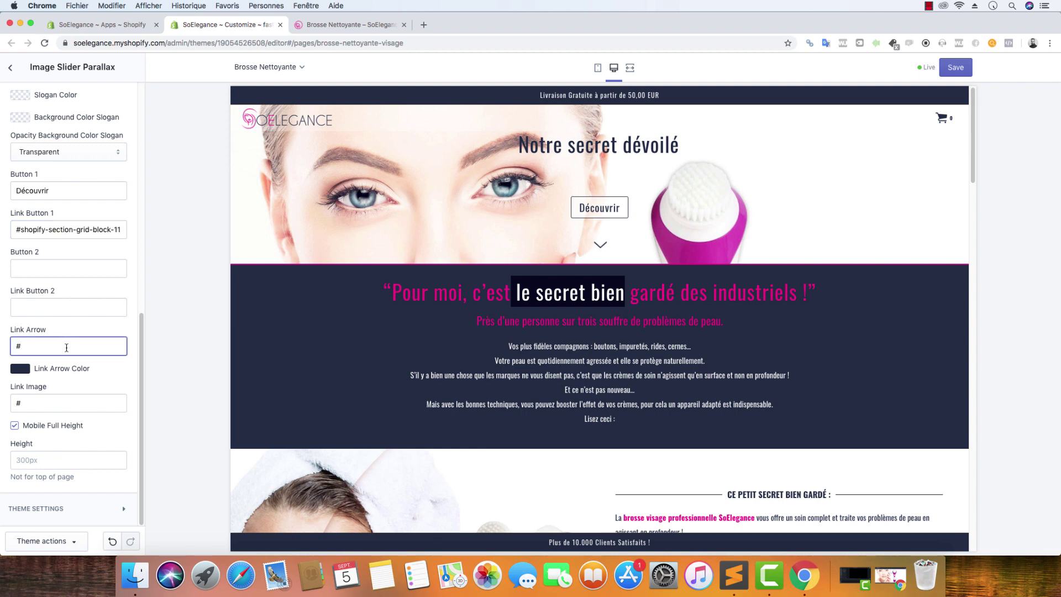
{"action": "key", "text": "super+v"}
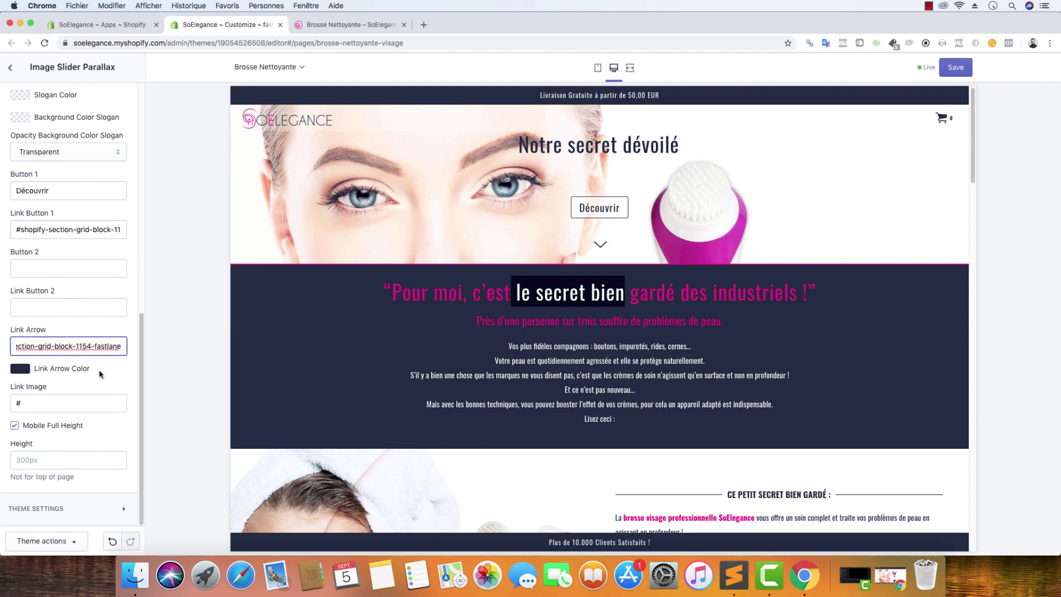
{"action": "left_click", "coordinate": [73, 403]}
{"action": "key", "text": "super+v"}
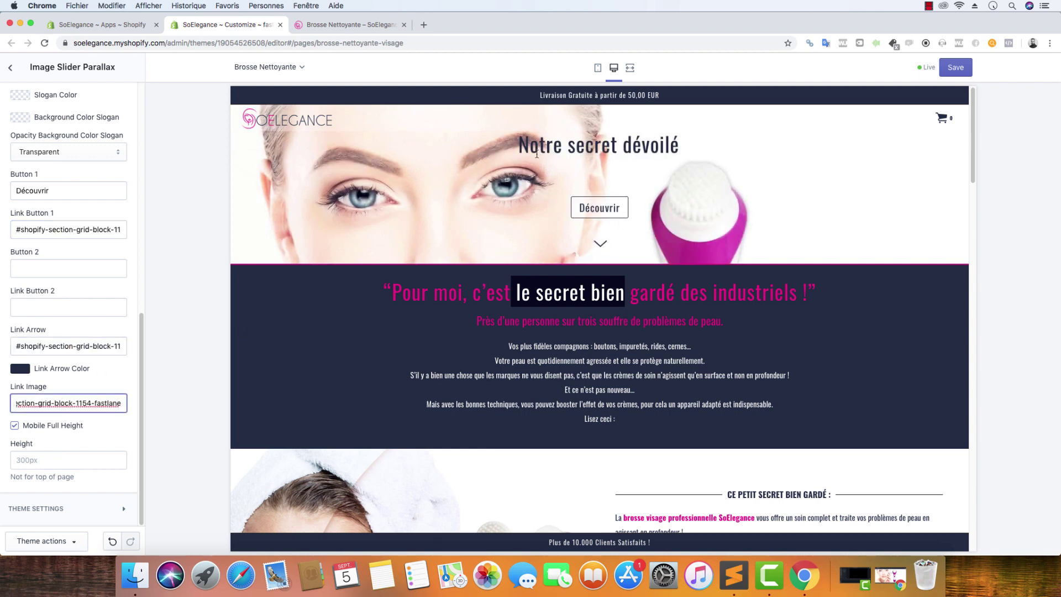
{"action": "left_click", "coordinate": [955, 67]}
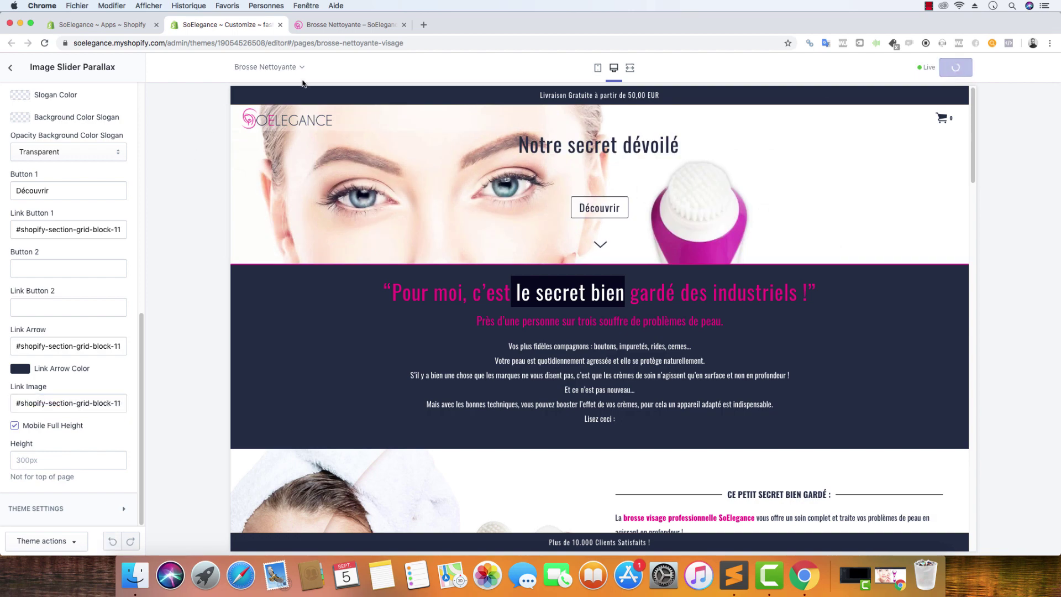
Step: Switch to the private browsing window, reload the Brosse Nettoyante page, and test the Découvrir button's anchor link
{"action": "right_click", "coordinate": [805, 575]}
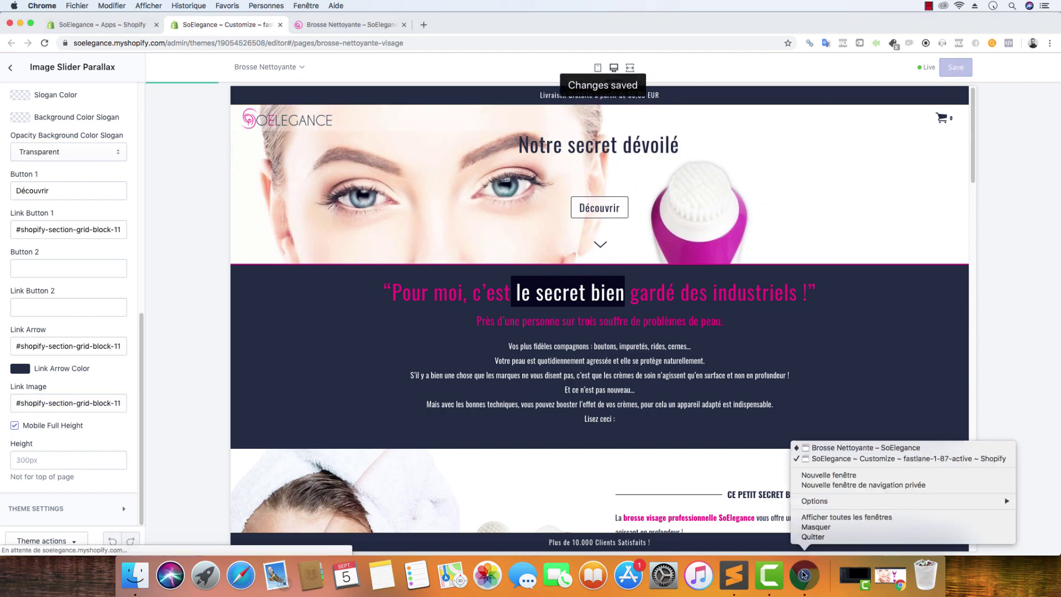
{"action": "left_click", "coordinate": [836, 448]}
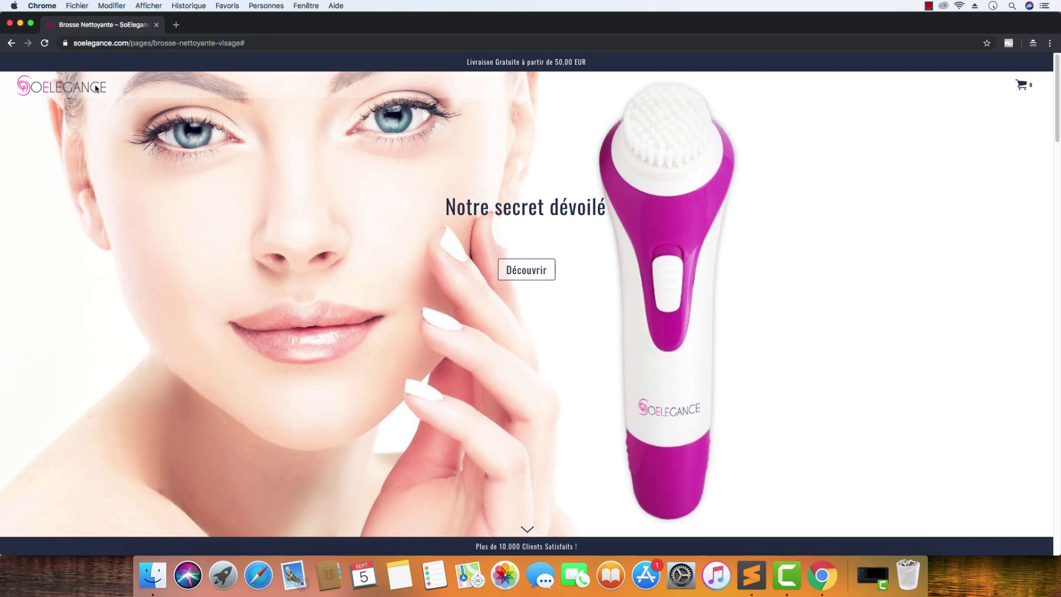
{"action": "left_click", "coordinate": [44, 42]}
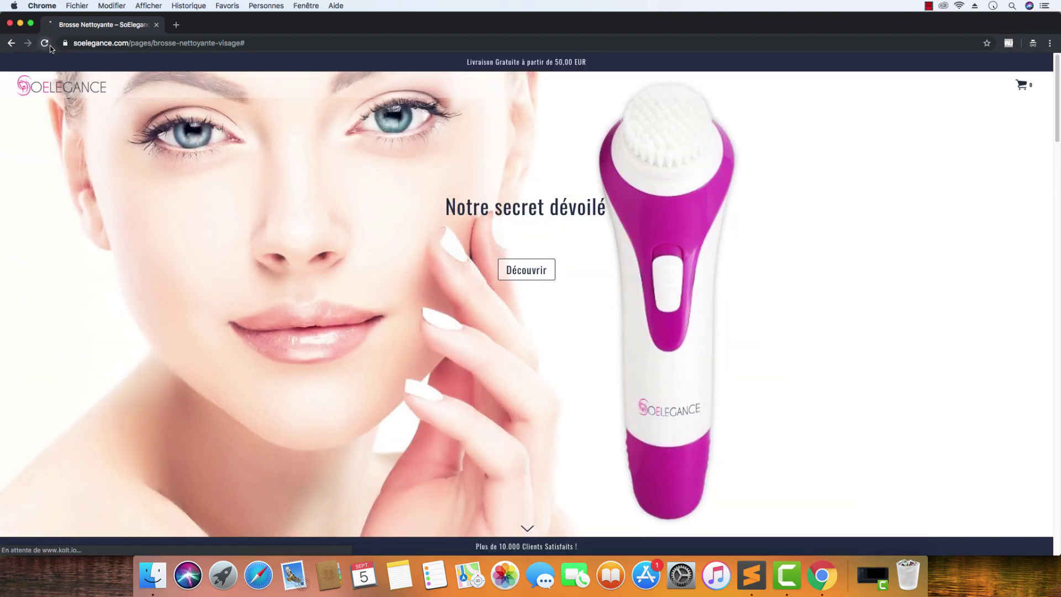
{"action": "left_click", "coordinate": [46, 44]}
{"action": "left_click", "coordinate": [523, 271]}
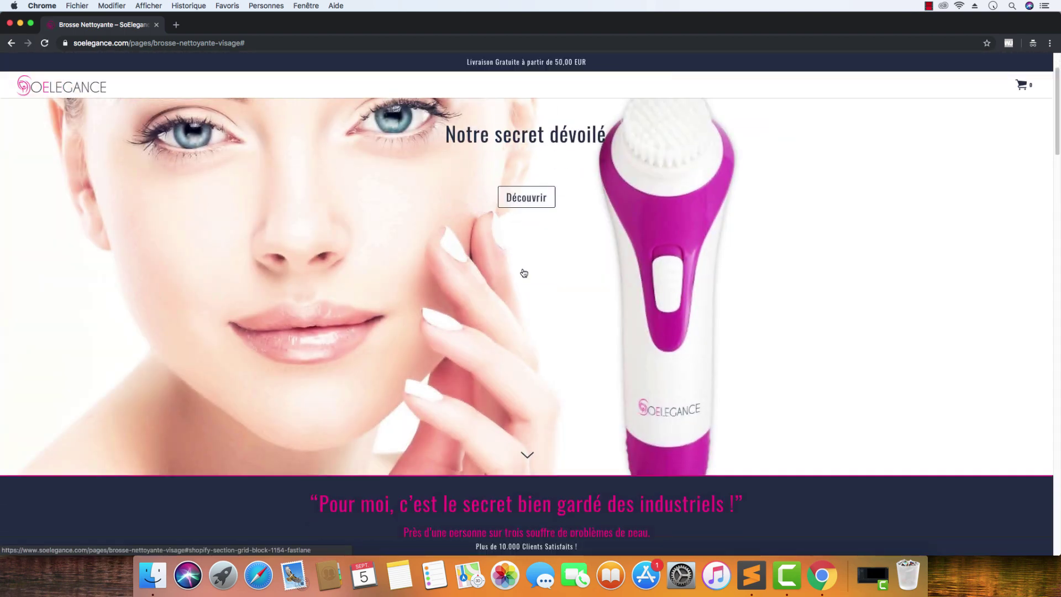
{"action": "scroll", "coordinate": [288, 237], "scroll_direction": "up", "scroll_amount": 10}
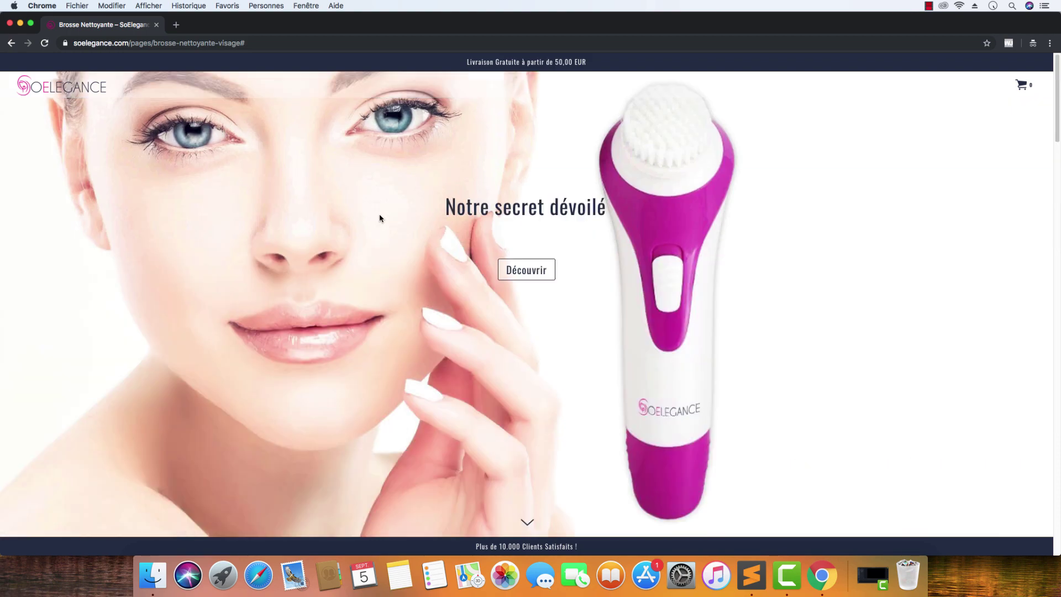
Step: Test the banner's Découvrir button, arrow and image anchor links on the live page, returning to the banner after each one
{"action": "left_click", "coordinate": [520, 272]}
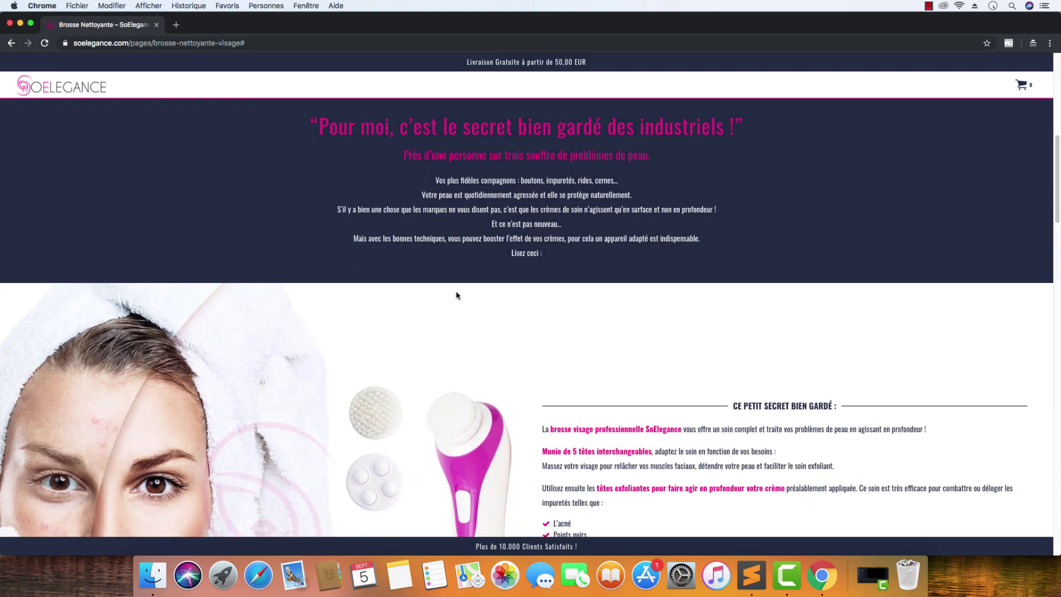
{"action": "scroll", "coordinate": [457, 297], "scroll_direction": "up", "scroll_amount": 10}
{"action": "left_click", "coordinate": [532, 274]}
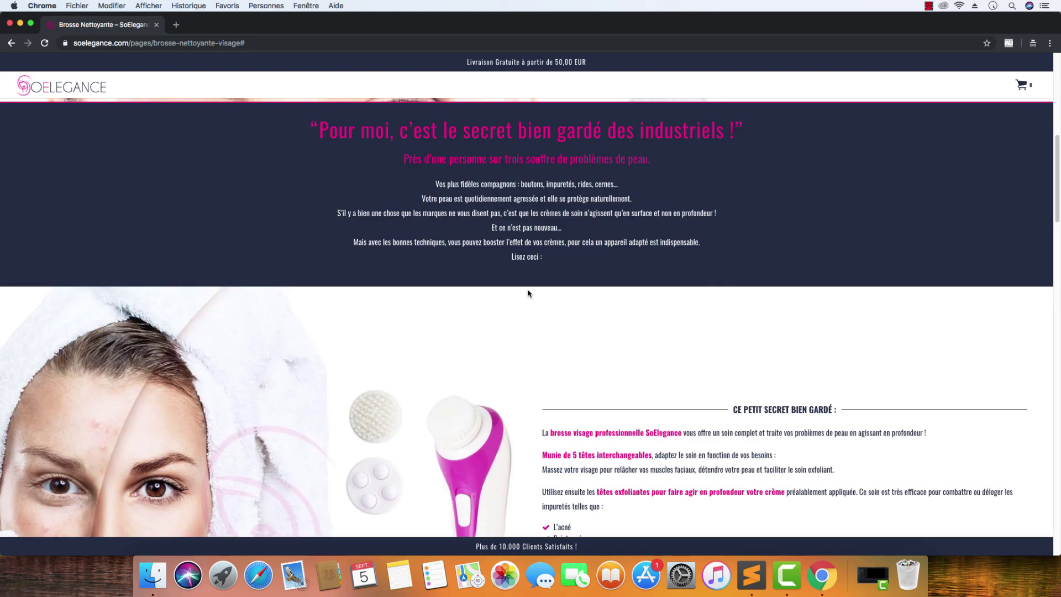
{"action": "scroll", "coordinate": [530, 332], "scroll_direction": "up", "scroll_amount": 10}
{"action": "left_click", "coordinate": [528, 522]}
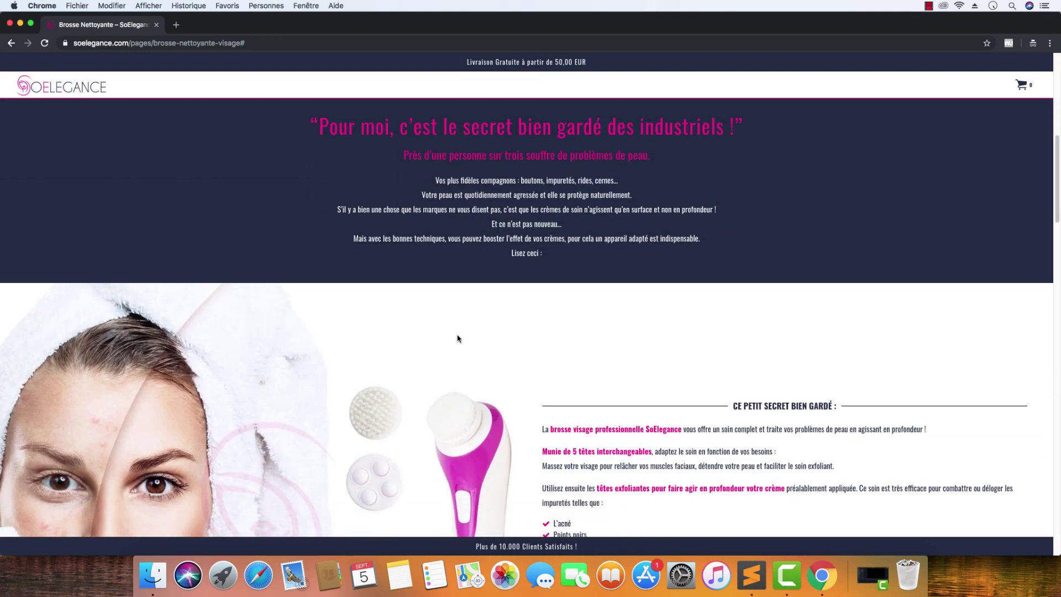
{"action": "scroll", "coordinate": [459, 341], "scroll_direction": "up", "scroll_amount": 10}
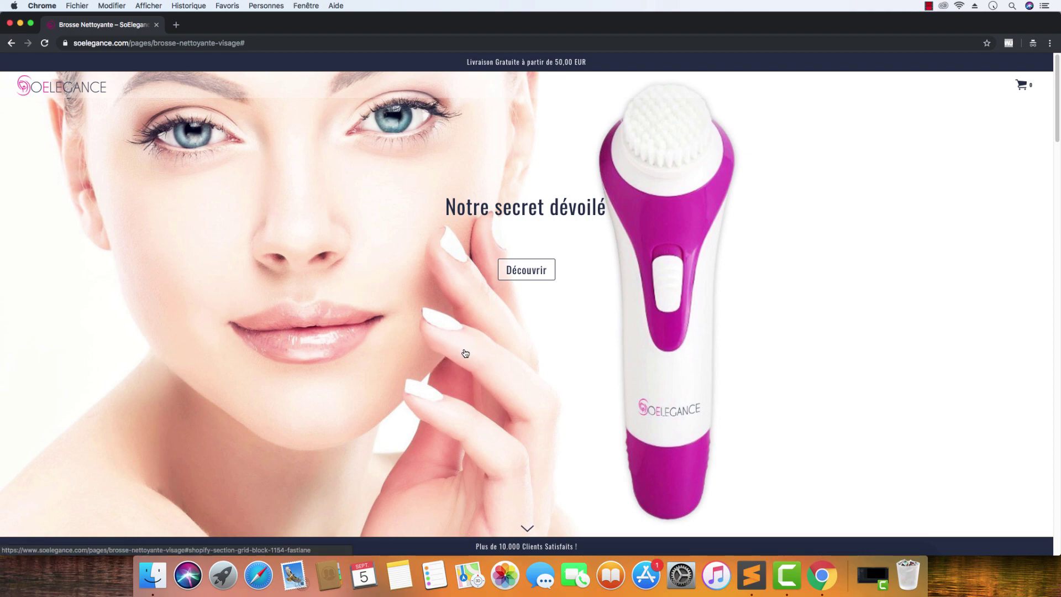
{"action": "scroll", "coordinate": [177, 227], "scroll_direction": "down", "scroll_amount": 5}
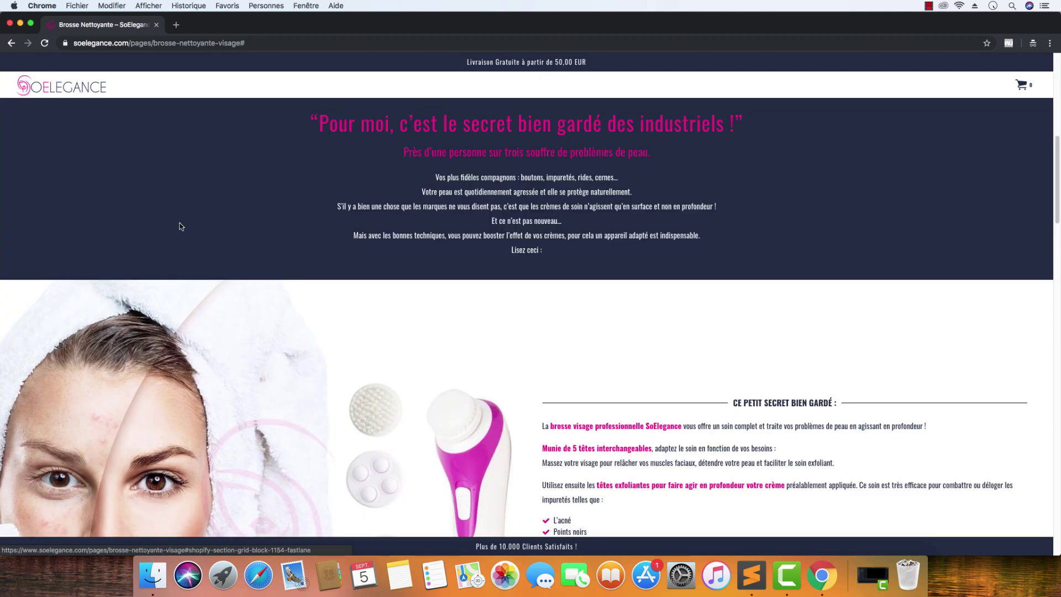
{"action": "scroll", "coordinate": [229, 244], "scroll_direction": "up", "scroll_amount": 10}
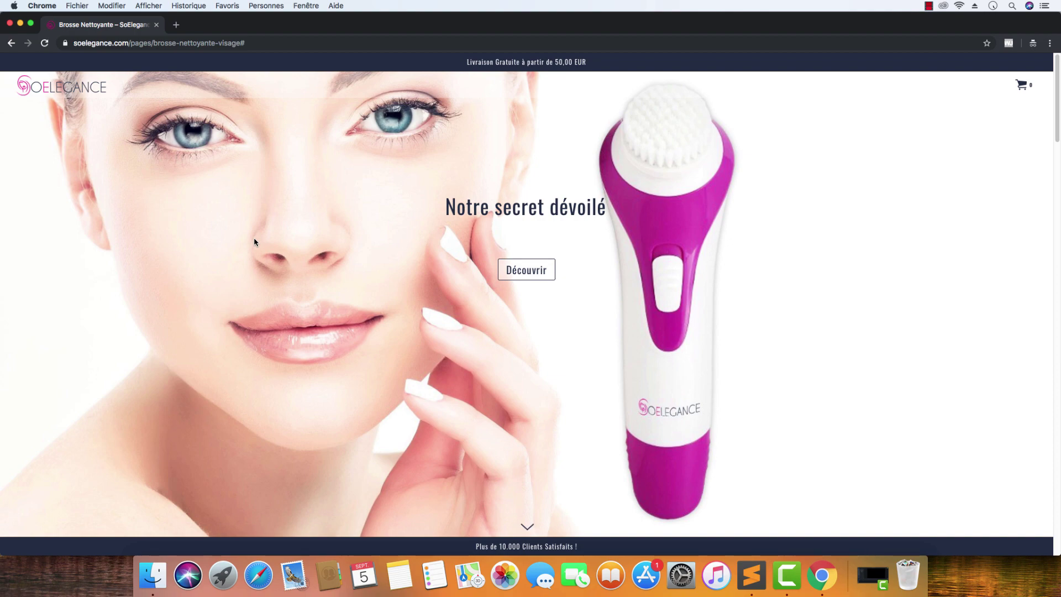
Step: Review the live Brosse Nettoyante page's sections from the banner down to the footer, and return to the first image-and-text block
{"action": "scroll", "coordinate": [337, 254], "scroll_direction": "down", "scroll_amount": 2}
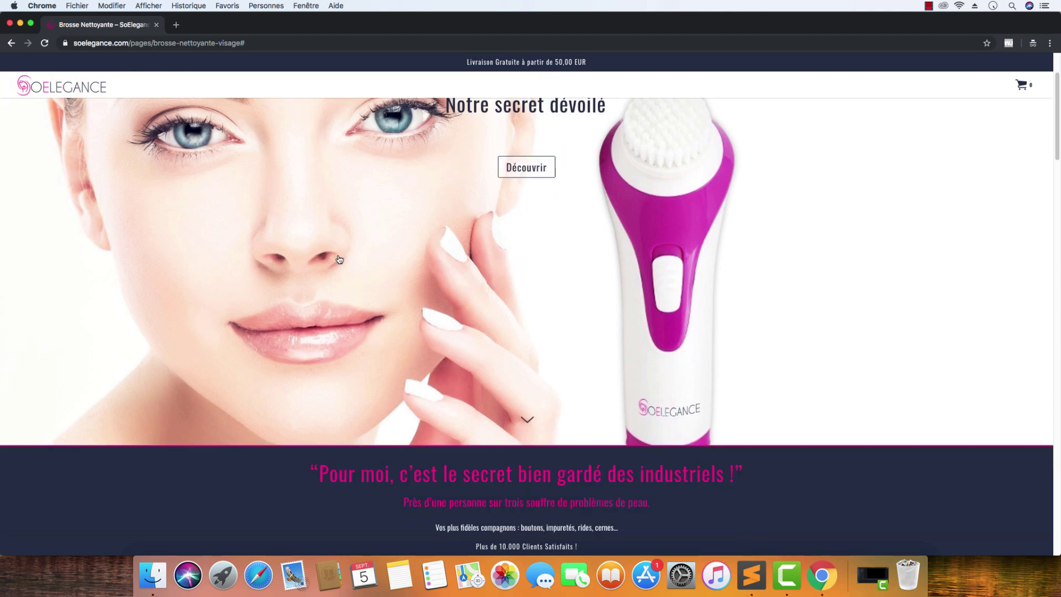
{"action": "scroll", "coordinate": [339, 259], "scroll_direction": "down", "scroll_amount": 3}
{"action": "scroll", "coordinate": [234, 305], "scroll_direction": "down", "scroll_amount": 3}
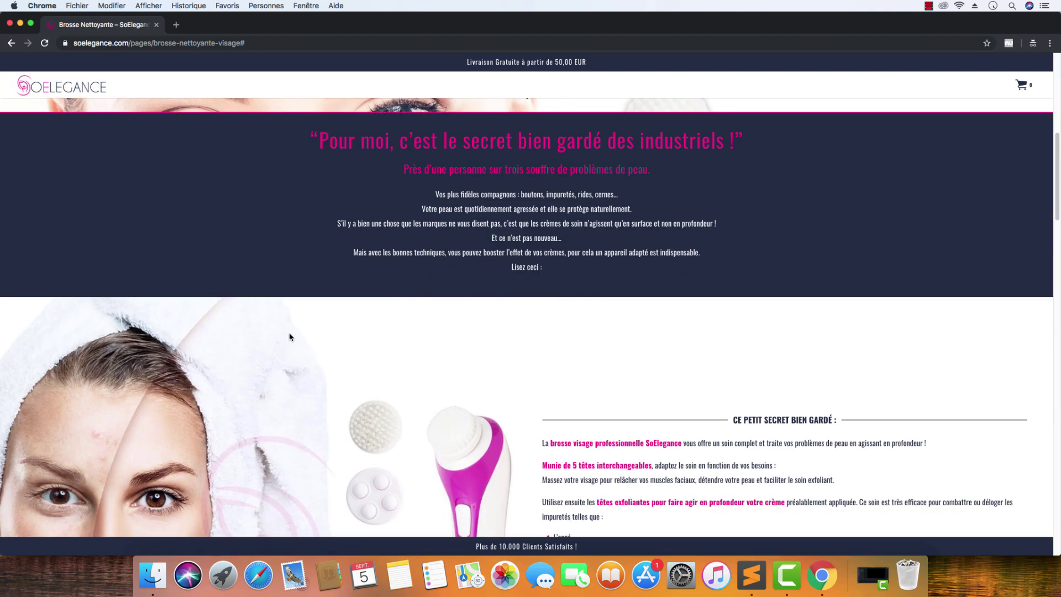
{"action": "scroll", "coordinate": [290, 337], "scroll_direction": "down", "scroll_amount": 6}
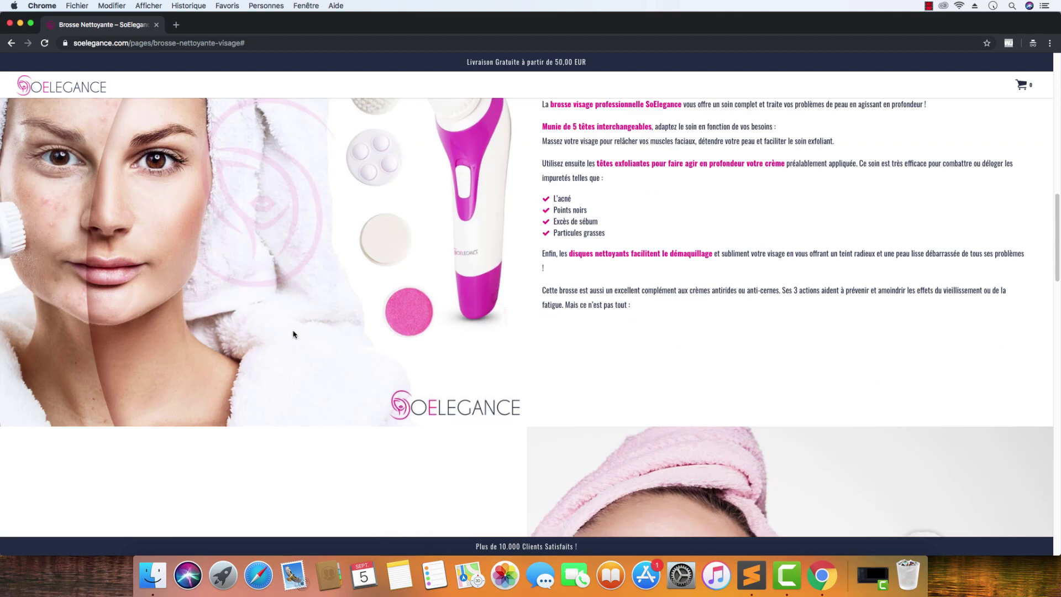
{"action": "scroll", "coordinate": [300, 337], "scroll_direction": "down", "scroll_amount": 14}
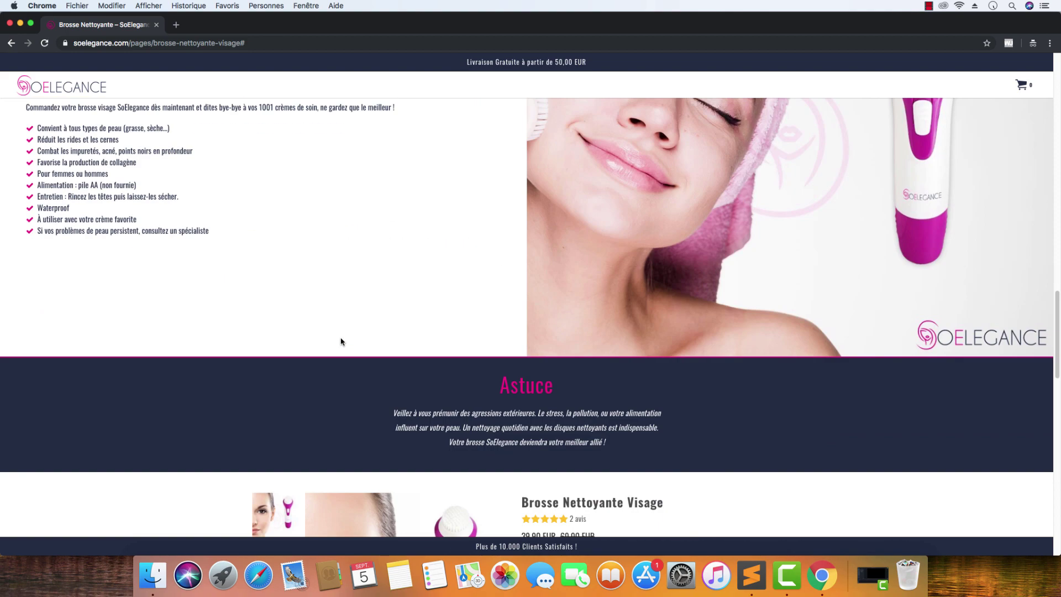
{"action": "scroll", "coordinate": [344, 341], "scroll_direction": "down", "scroll_amount": 12}
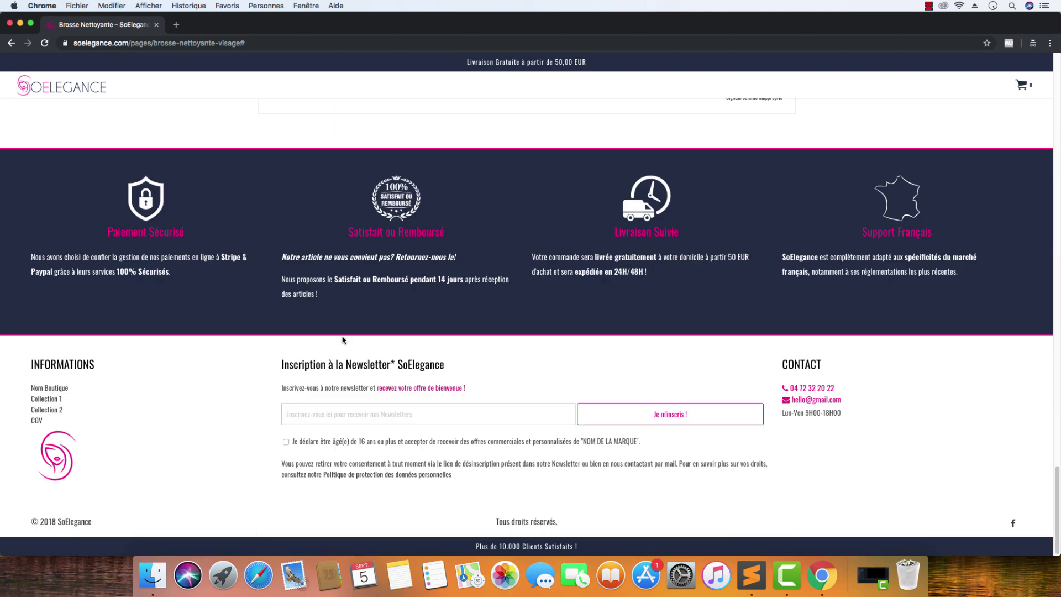
{"action": "scroll", "coordinate": [342, 340], "scroll_direction": "up", "scroll_amount": 15}
{"action": "scroll", "coordinate": [347, 354], "scroll_direction": "up", "scroll_amount": 8}
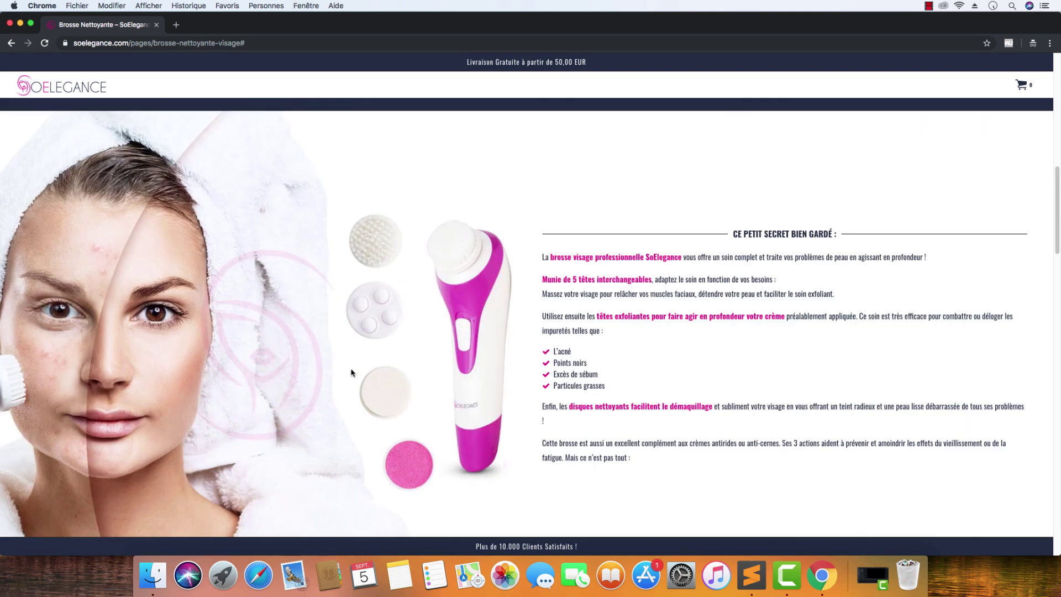